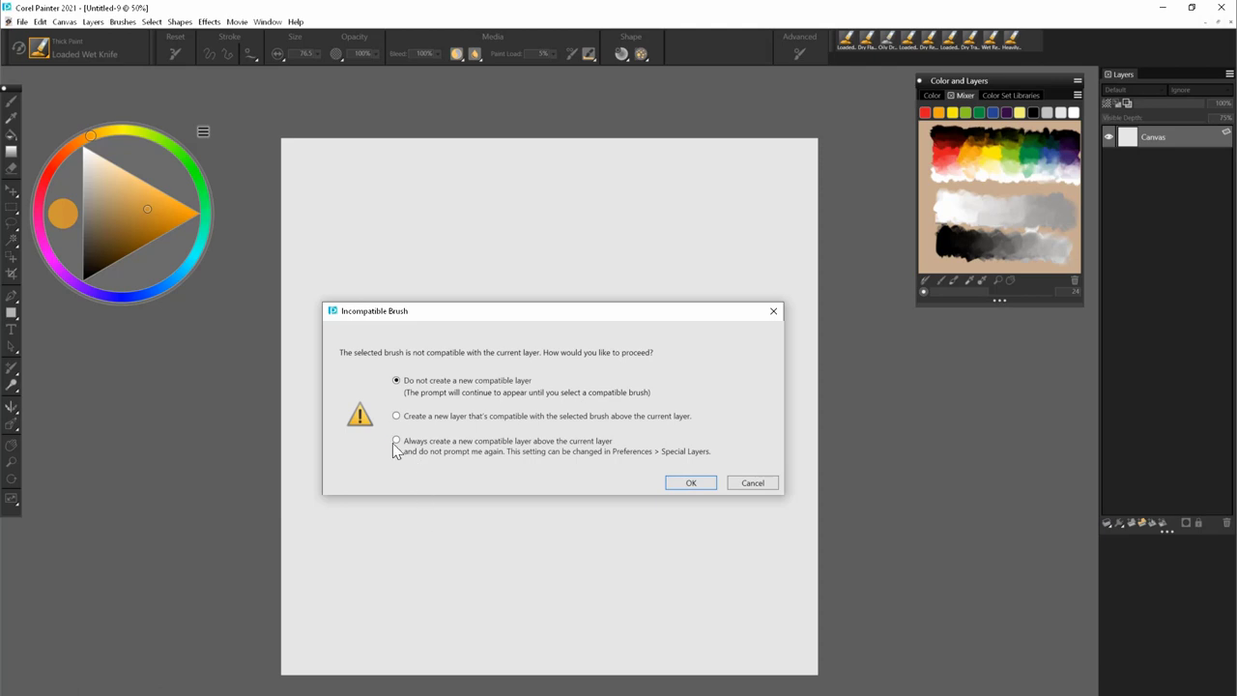
# - Create a new layer compatible with the Loaded Wet Knife and paint overlapping orange strokes around the middle of the canvas
pyautogui.click(447, 418)
pyautogui.click(703, 485)
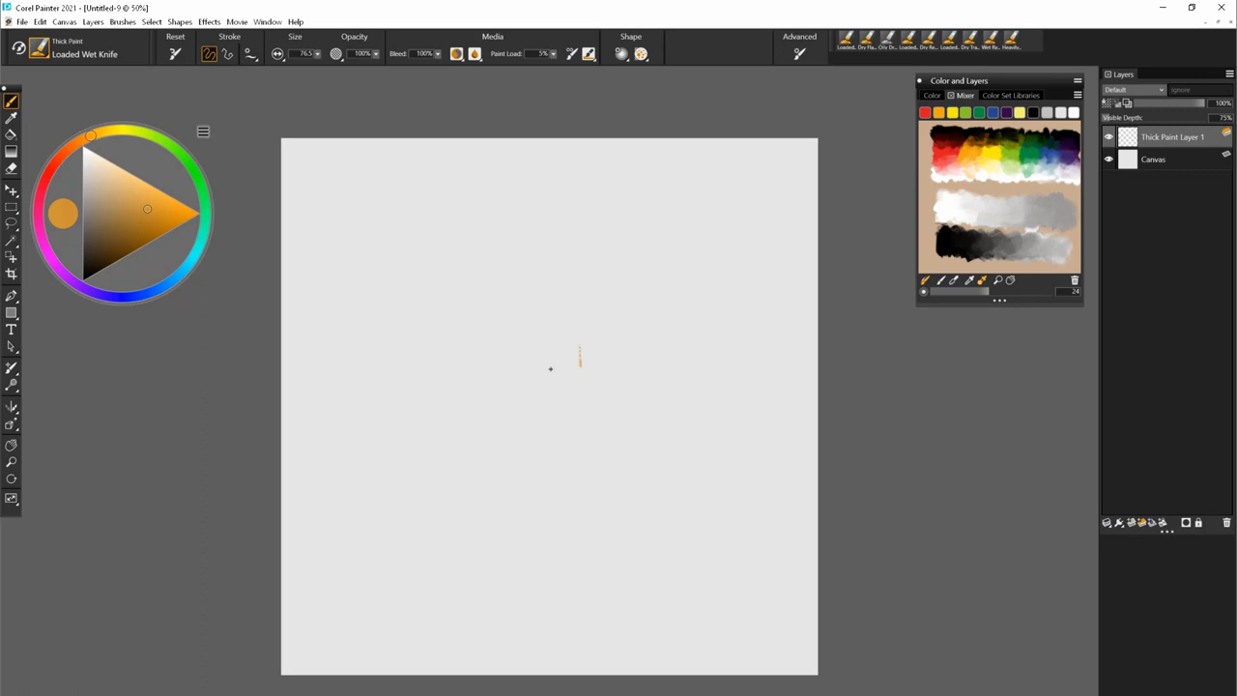
pyautogui.moveTo(550, 368); pyautogui.dragTo(539, 376)
pyautogui.moveTo(581, 342); pyautogui.dragTo(500, 428)
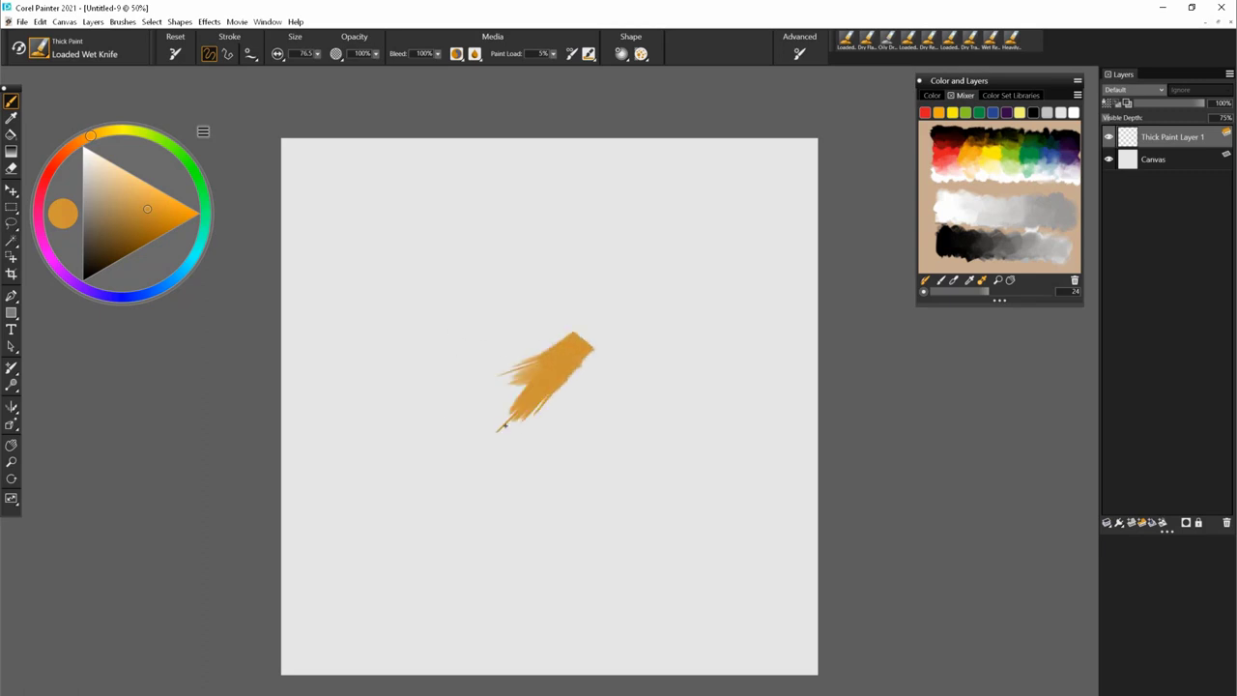
pyautogui.moveTo(483, 332); pyautogui.dragTo(578, 424)
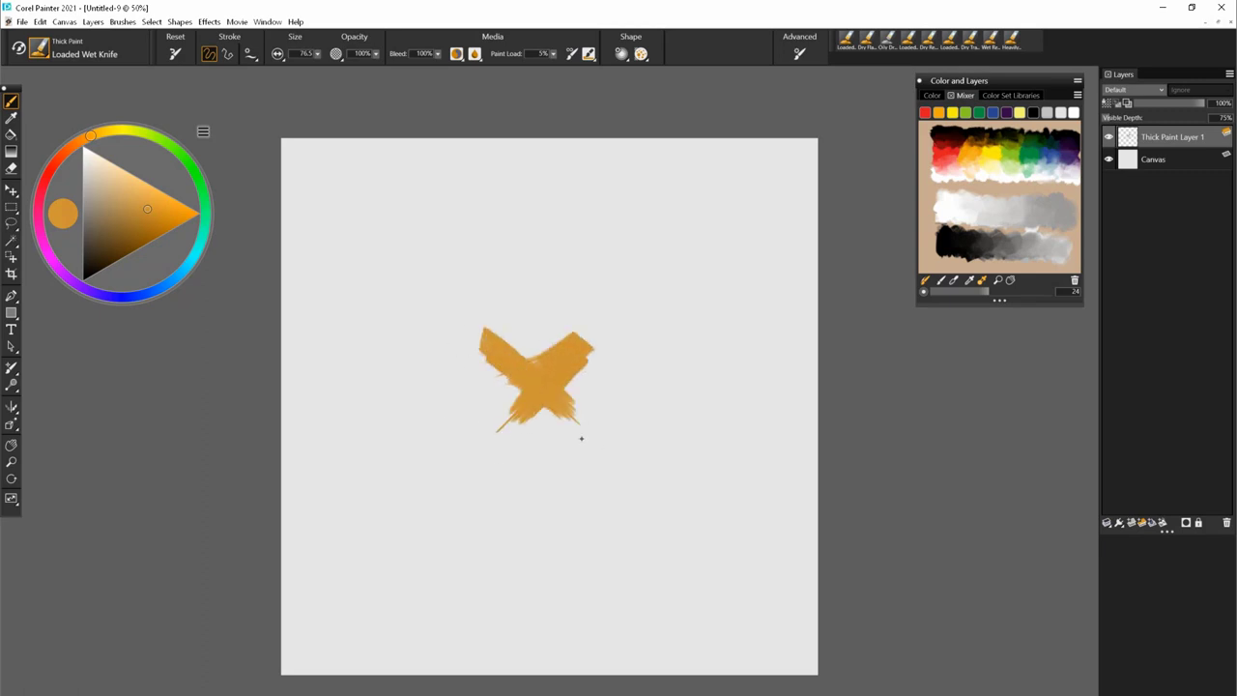
pyautogui.moveTo(492, 393); pyautogui.dragTo(559, 442)
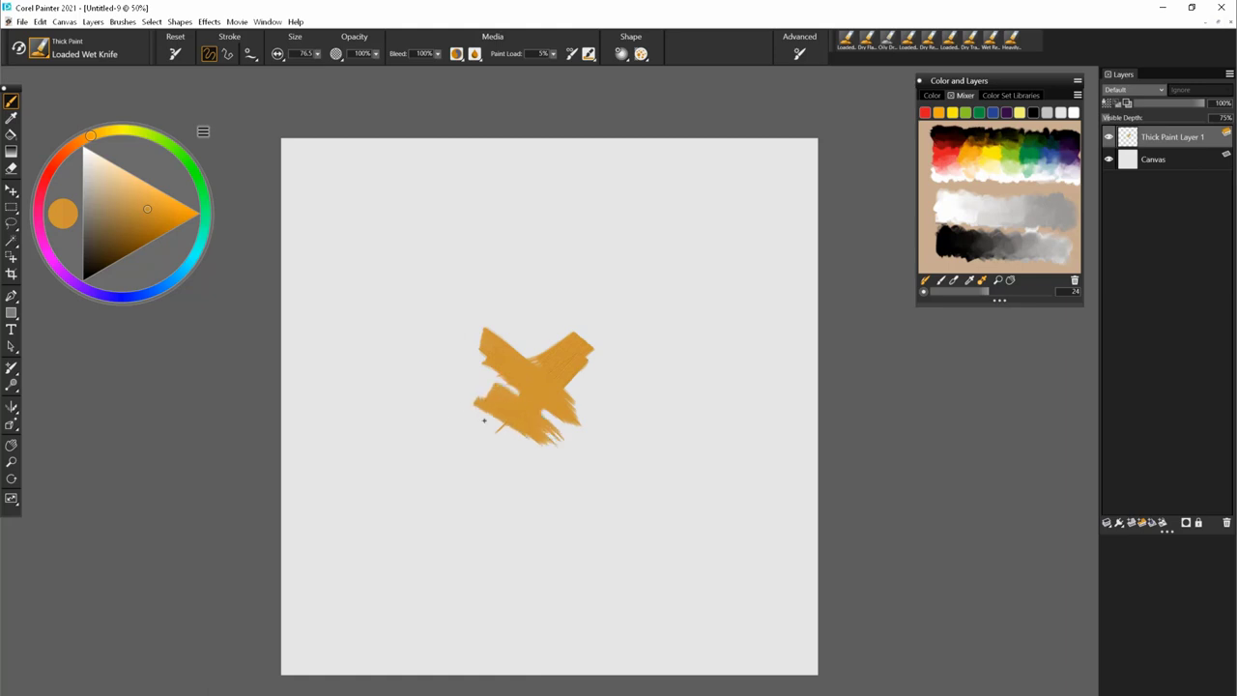
pyautogui.moveTo(485, 420); pyautogui.dragTo(573, 515)
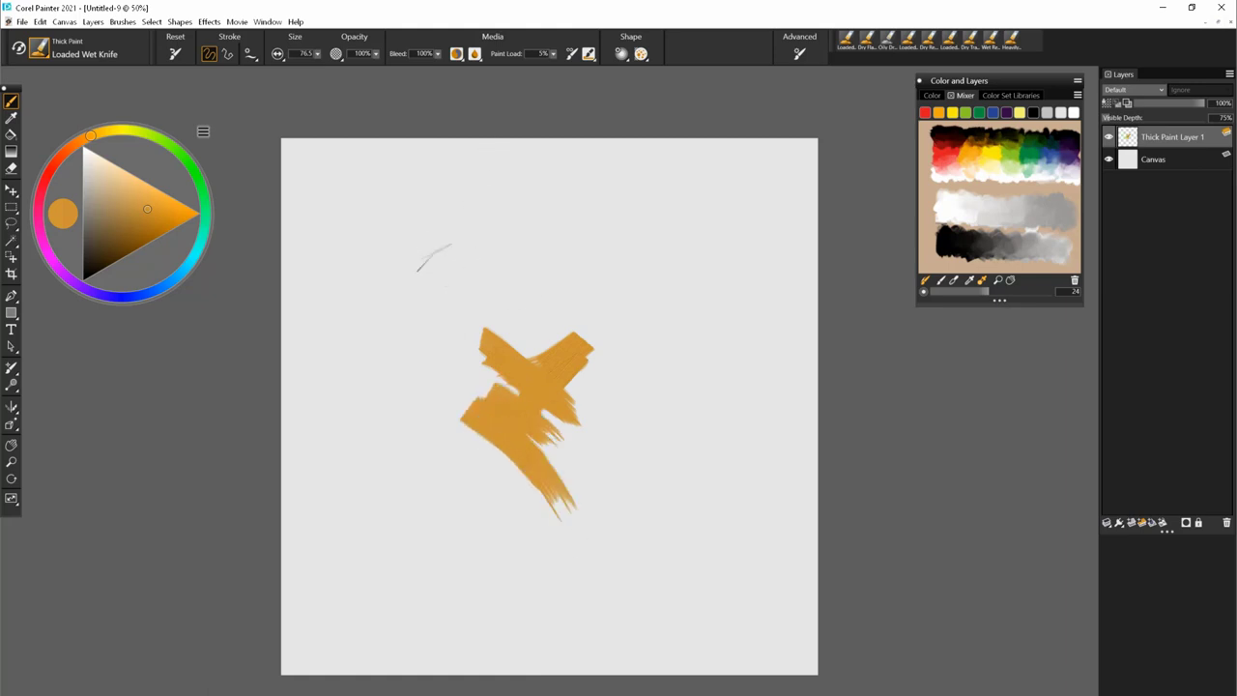
pyautogui.moveTo(471, 362)
pyautogui.mouseDown()
pyautogui.moveTo(429, 329)
pyautogui.moveTo(448, 415)
pyautogui.moveTo(435, 432)
pyautogui.moveTo(399, 399)
pyautogui.moveTo(551, 478)
pyautogui.moveTo(519, 406)
pyautogui.moveTo(518, 459)
pyautogui.moveTo(617, 540)
pyautogui.mouseUp()
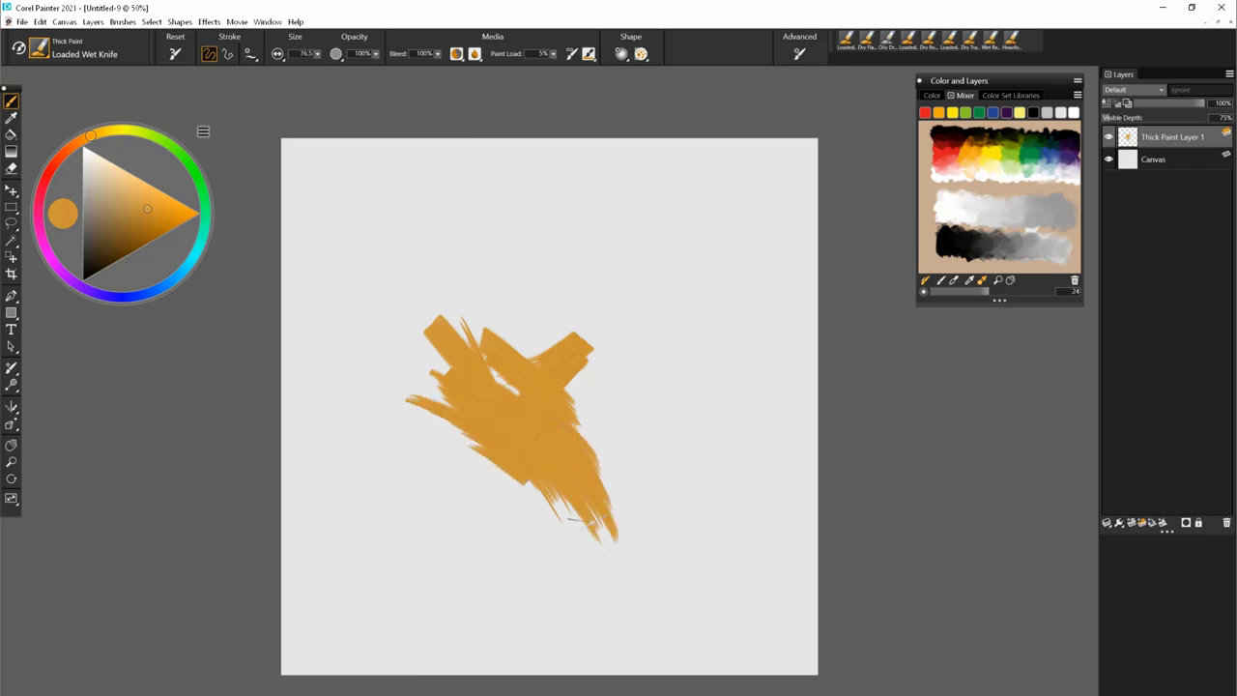
# - Turn off the brush's paint load limit and extend the orange patch with continuous strokes toward the lower right
pyautogui.click(572, 53)
pyautogui.moveTo(611, 414)
pyautogui.mouseDown()
pyautogui.moveTo(649, 472)
pyautogui.moveTo(597, 439)
pyautogui.moveTo(637, 504)
pyautogui.moveTo(624, 536)
pyautogui.moveTo(600, 547)
pyautogui.moveTo(403, 439)
pyautogui.moveTo(486, 429)
pyautogui.mouseUp()
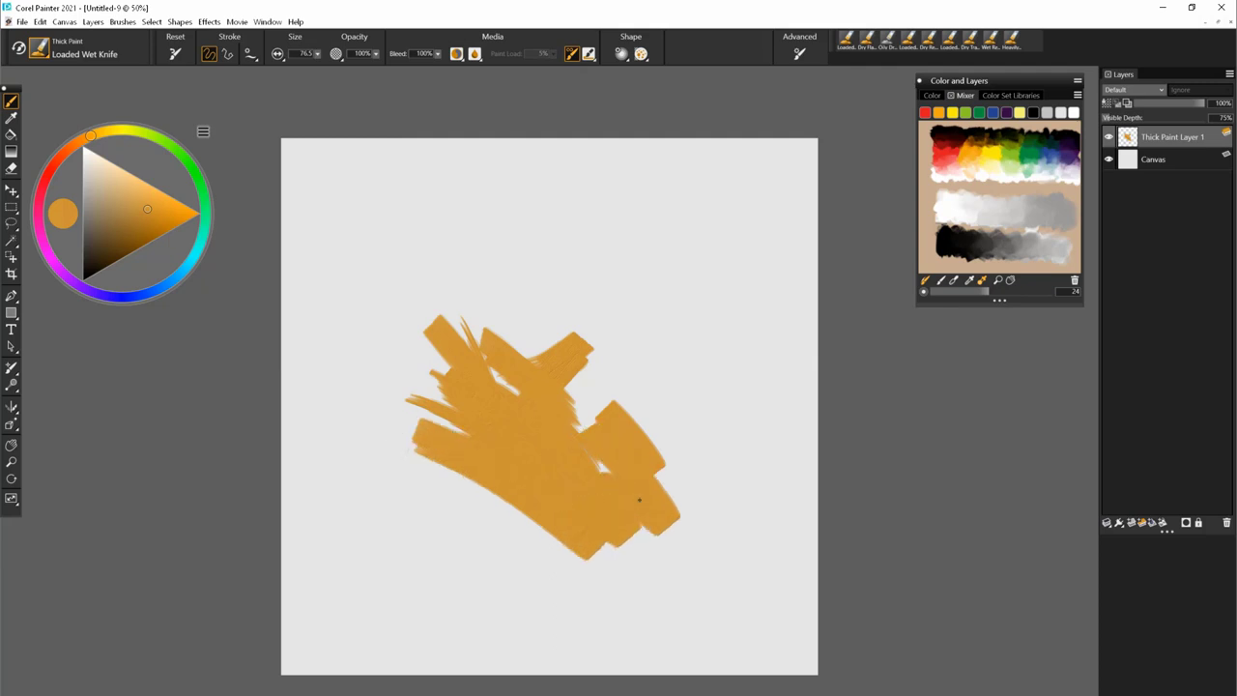
pyautogui.moveTo(639, 500)
pyautogui.mouseDown()
pyautogui.moveTo(584, 444)
pyautogui.moveTo(577, 414)
pyautogui.mouseUp()
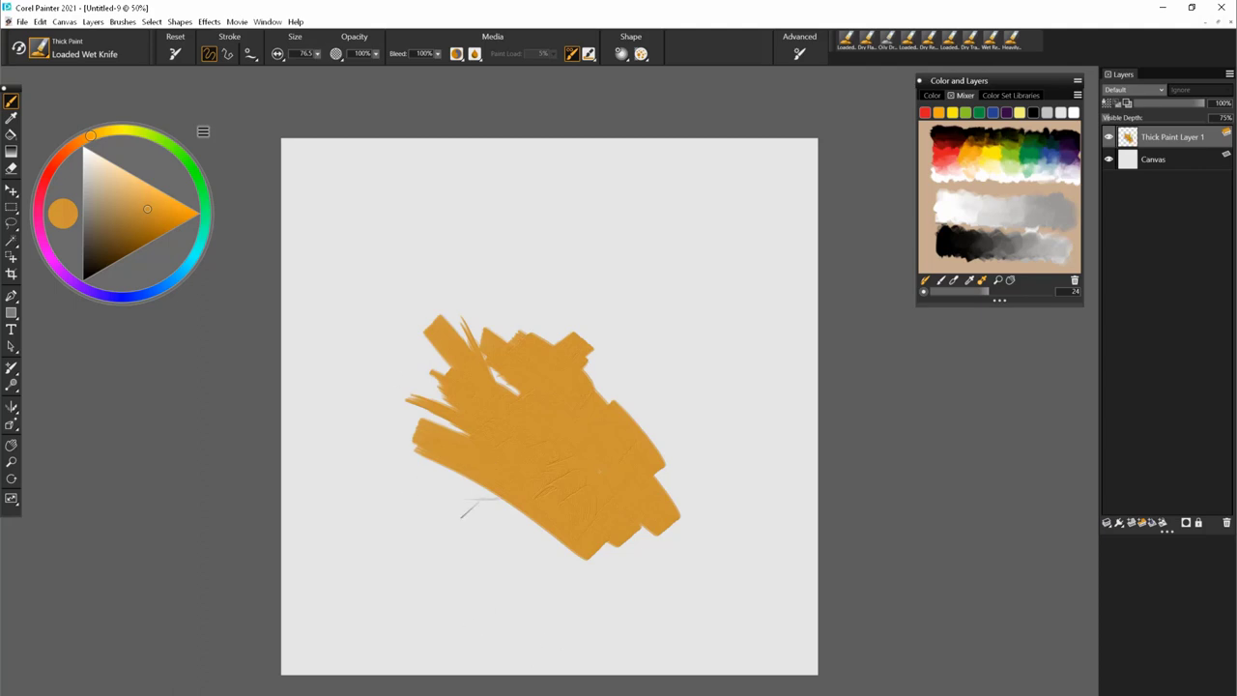
# - Change the canvas Surface Lighting by moving the directional light to the upper right of the lighting sphere
pyautogui.click(95, 22)
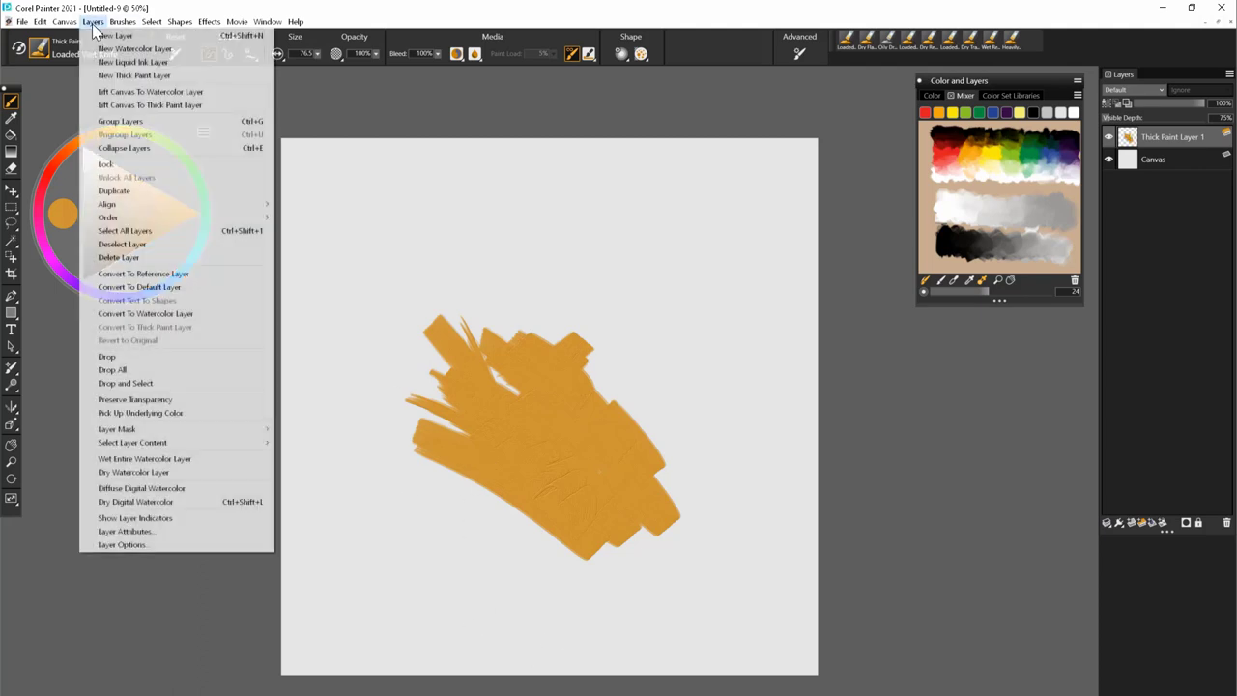
pyautogui.moveTo(113, 27)
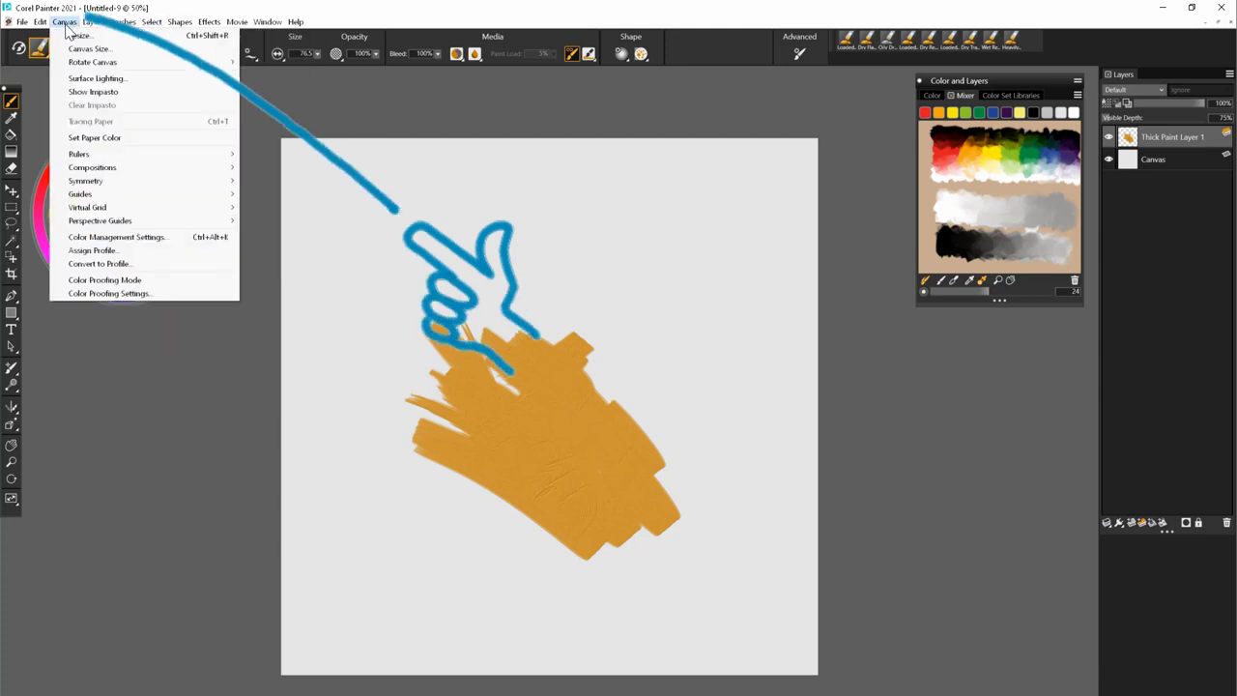
pyautogui.click(79, 79)
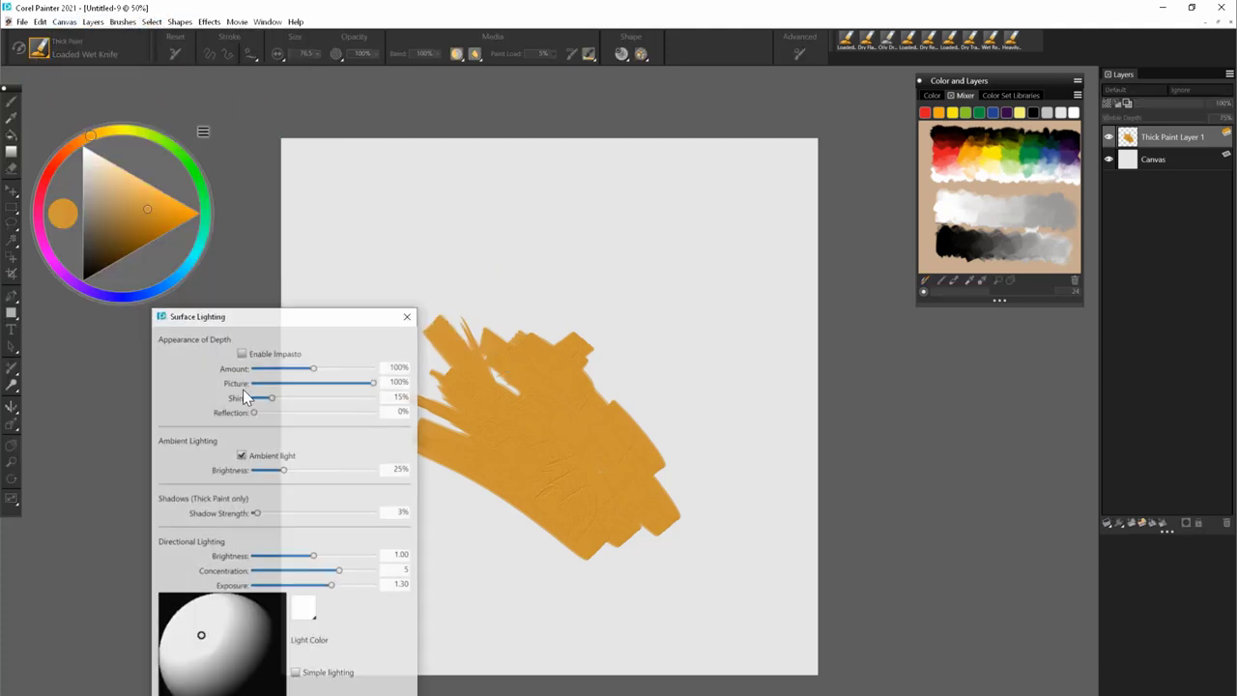
pyautogui.moveTo(212, 325); pyautogui.dragTo(687, 239)
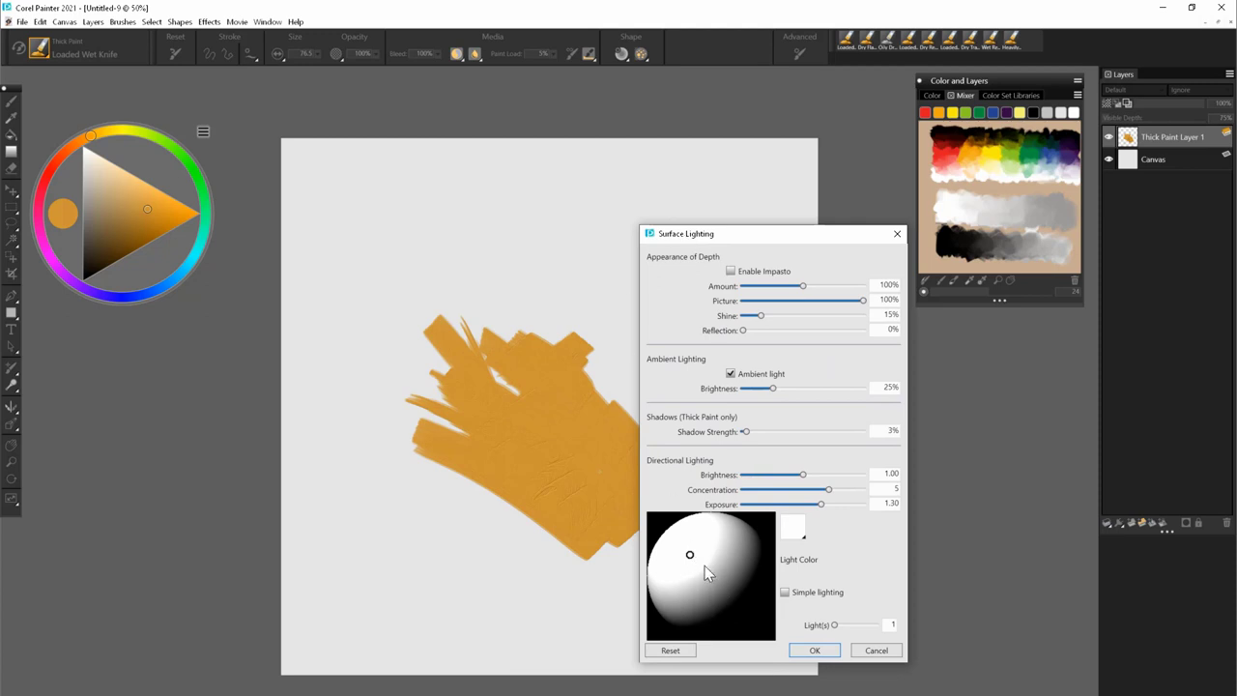
pyautogui.moveTo(690, 558)
pyautogui.mouseDown()
pyautogui.moveTo(720, 543)
pyautogui.moveTo(733, 558)
pyautogui.mouseUp()
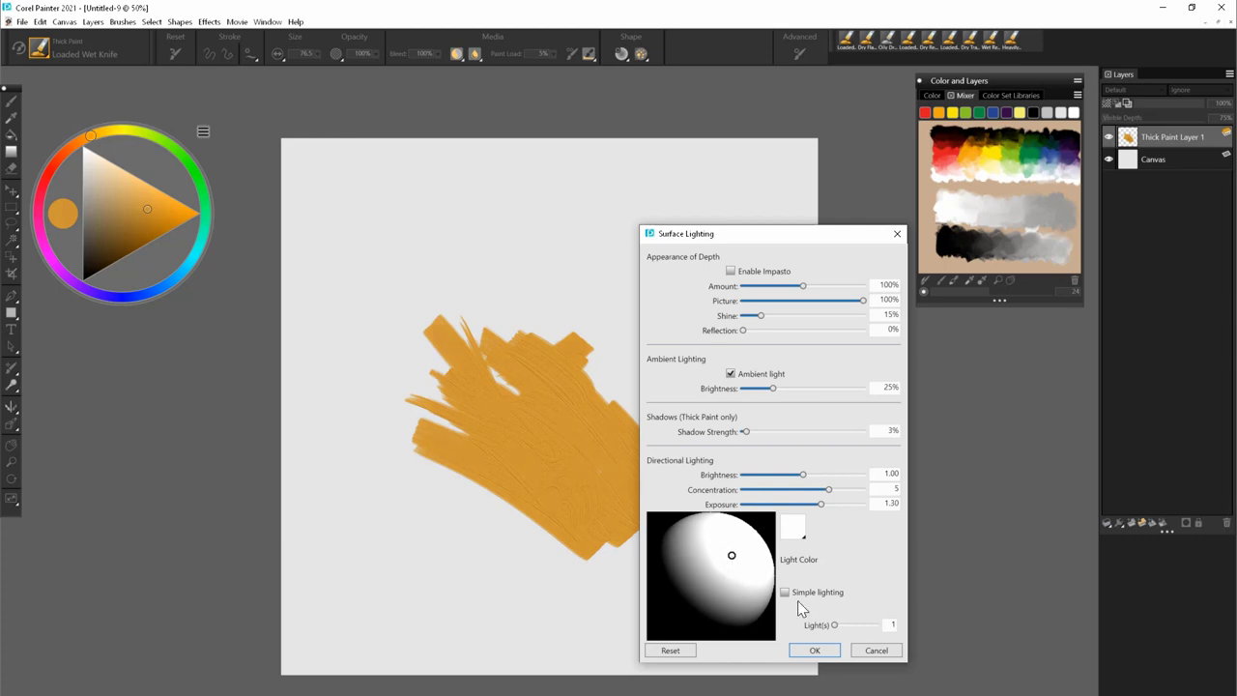
pyautogui.click(814, 651)
# - Spray soft orange paint on the Canvas layer below the patch with the Digital Airbrush, enlarging the brush to 140
pyautogui.click(39, 53)
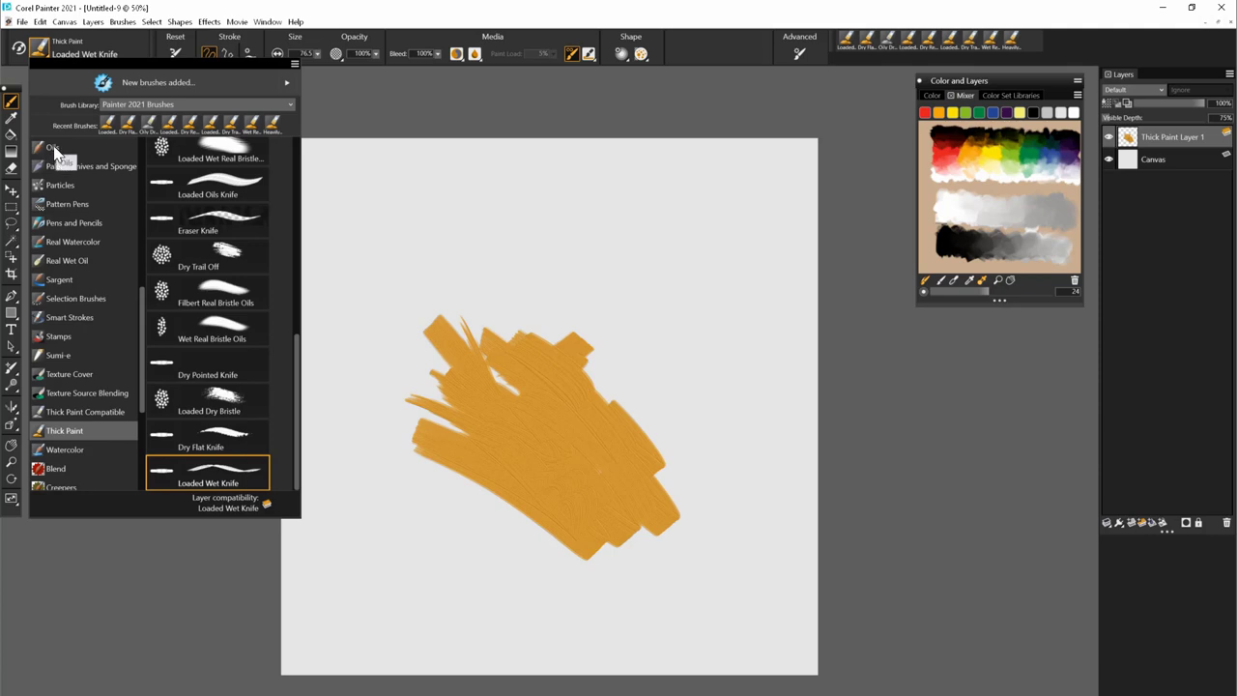
pyautogui.scroll(10, 138, 392)
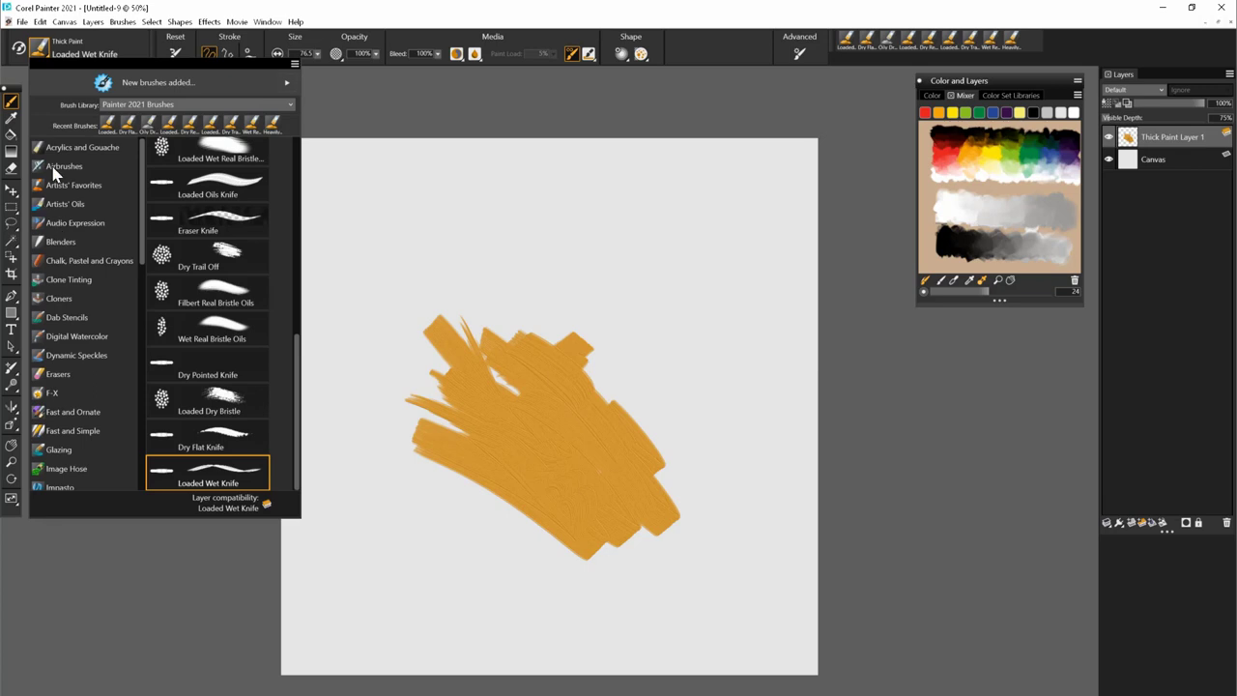
pyautogui.click(64, 165)
pyautogui.click(1155, 161)
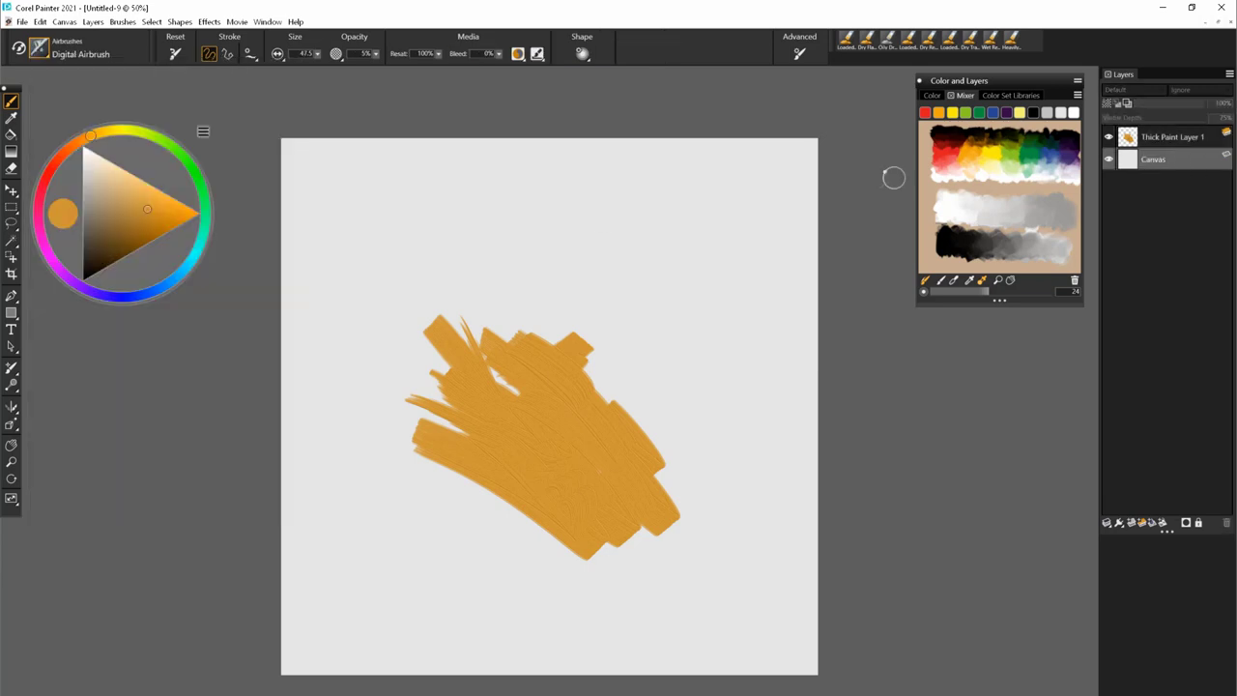
pyautogui.moveTo(472, 489)
pyautogui.mouseDown()
pyautogui.moveTo(516, 522)
pyautogui.moveTo(471, 518)
pyautogui.moveTo(445, 532)
pyautogui.moveTo(474, 487)
pyautogui.moveTo(457, 479)
pyautogui.moveTo(520, 516)
pyautogui.moveTo(509, 521)
pyautogui.moveTo(519, 535)
pyautogui.moveTo(499, 501)
pyautogui.moveTo(493, 523)
pyautogui.moveTo(477, 510)
pyautogui.moveTo(479, 468)
pyautogui.moveTo(491, 474)
pyautogui.moveTo(458, 462)
pyautogui.moveTo(473, 537)
pyautogui.mouseUp()
pyautogui.press(']')
pyautogui.press(']')
pyautogui.press(']')
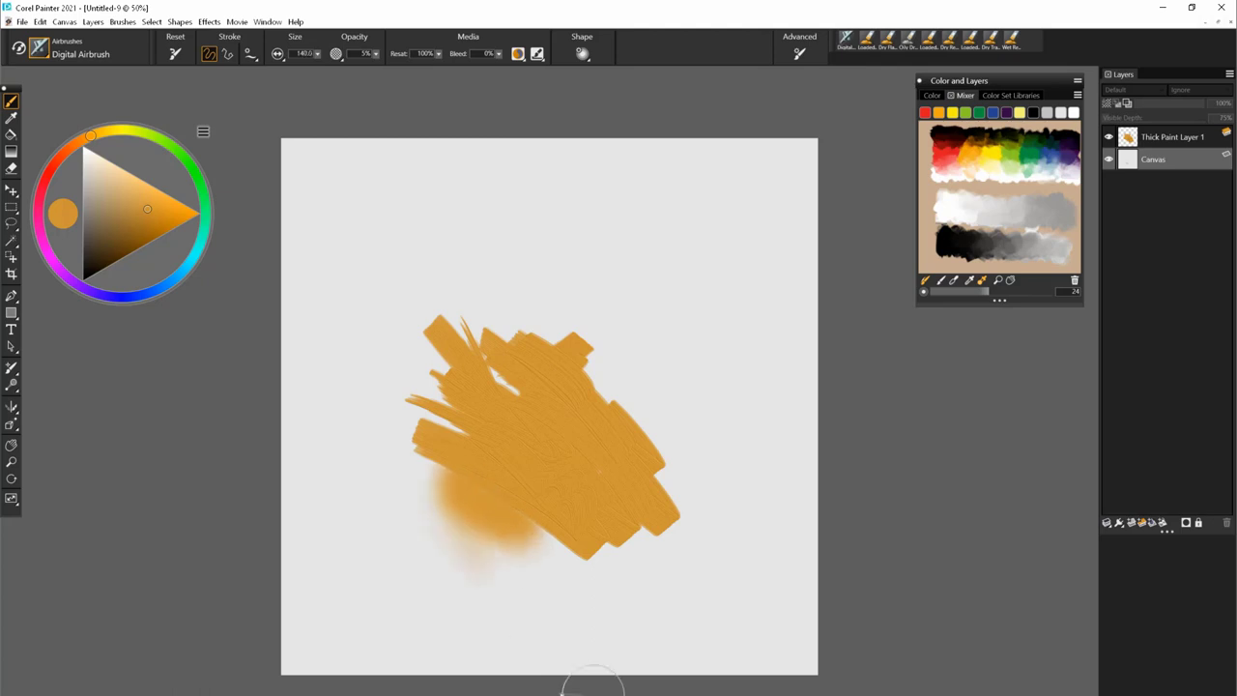
# - Reopen Surface Lighting and shift the directional light slightly on the sphere to compare thick paint with the airbrushed area
pyautogui.click(64, 21)
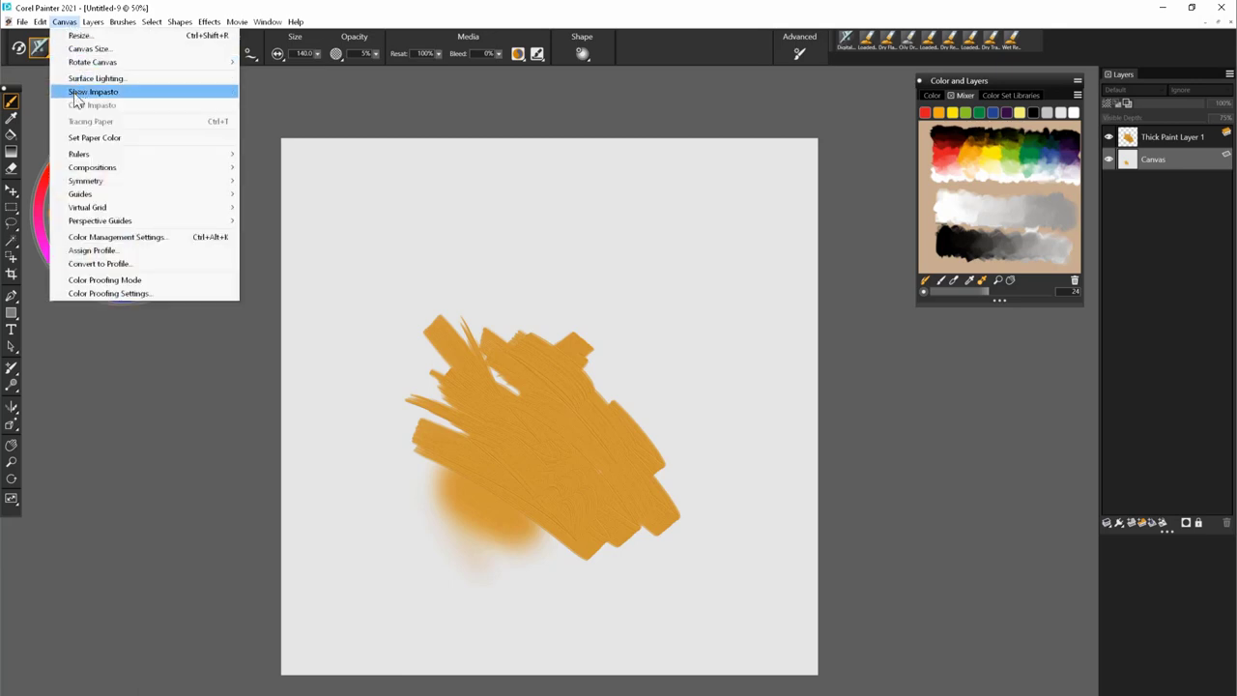
pyautogui.click(80, 79)
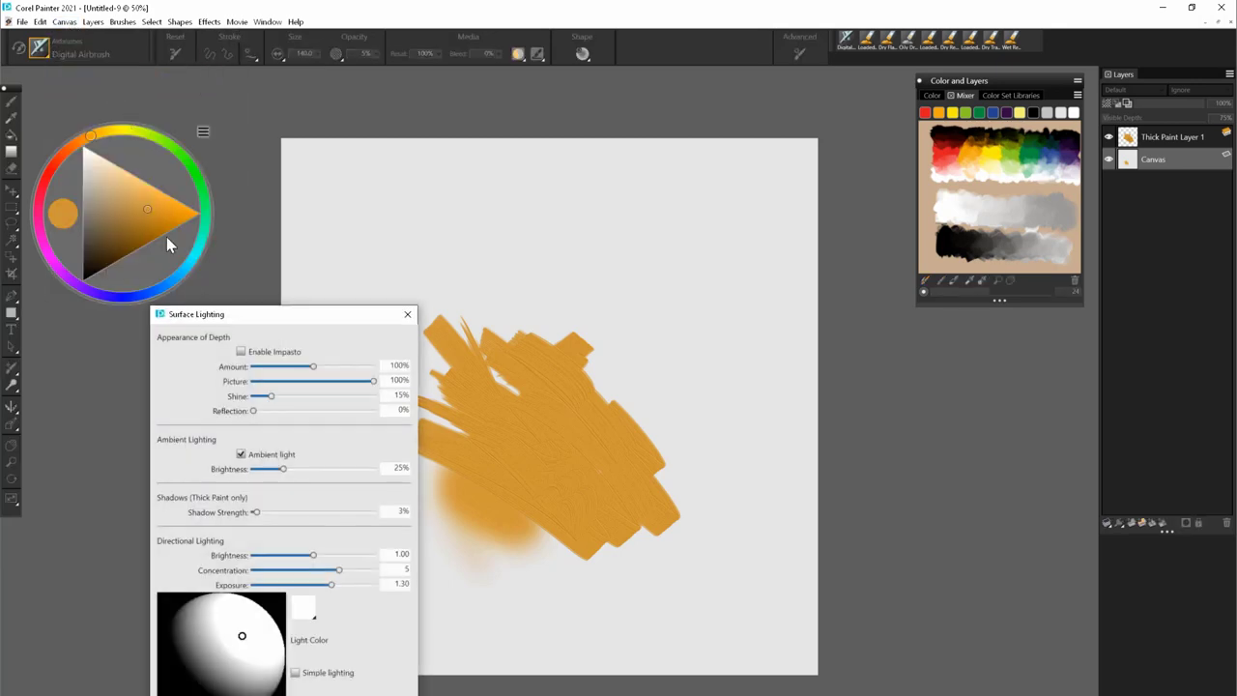
pyautogui.moveTo(247, 324); pyautogui.dragTo(231, 257)
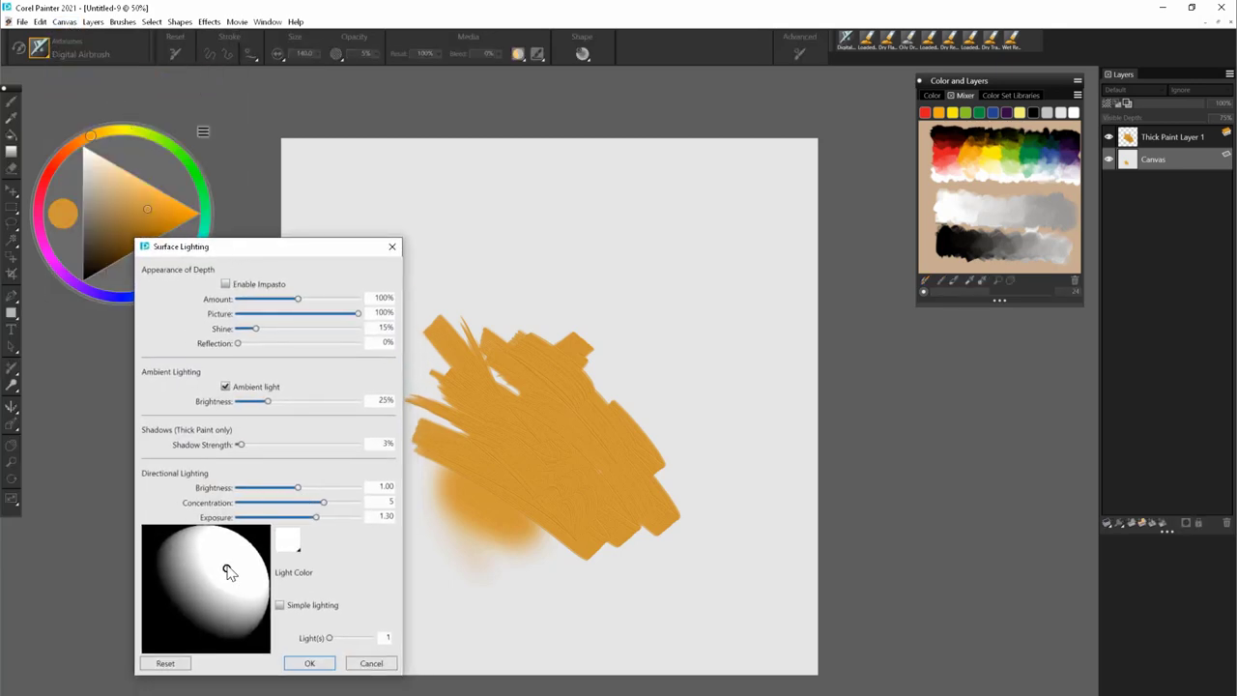
pyautogui.moveTo(227, 570); pyautogui.dragTo(230, 576)
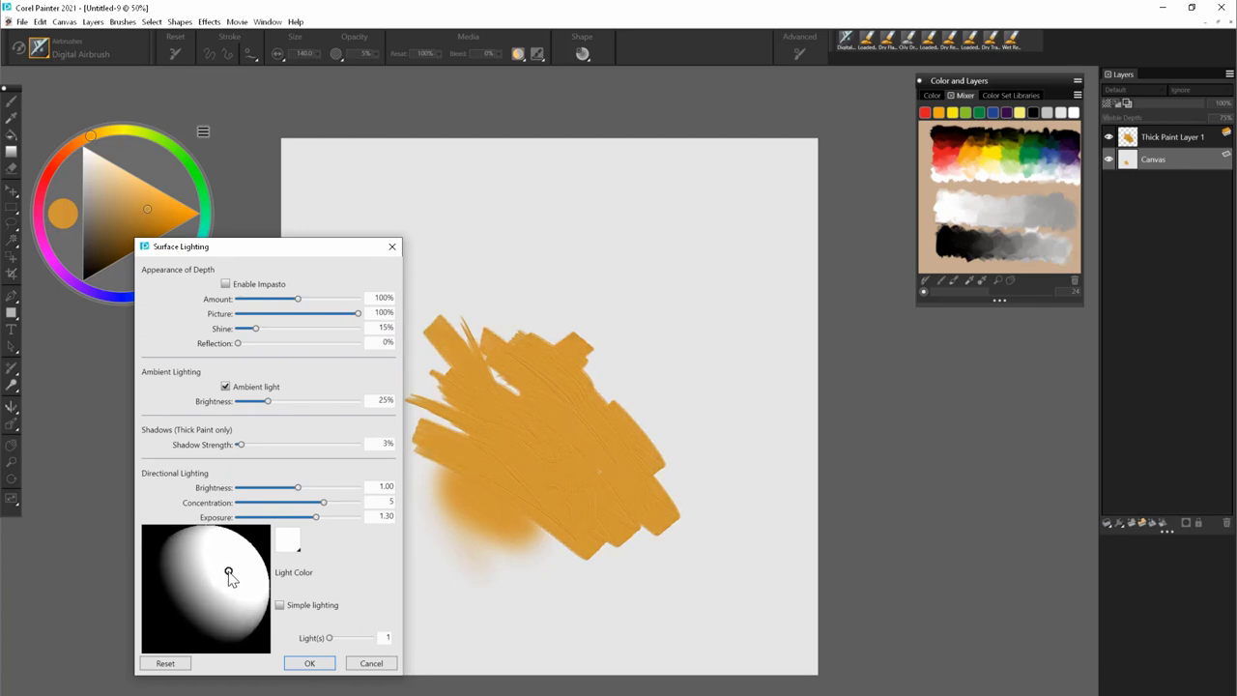
pyautogui.click(310, 663)
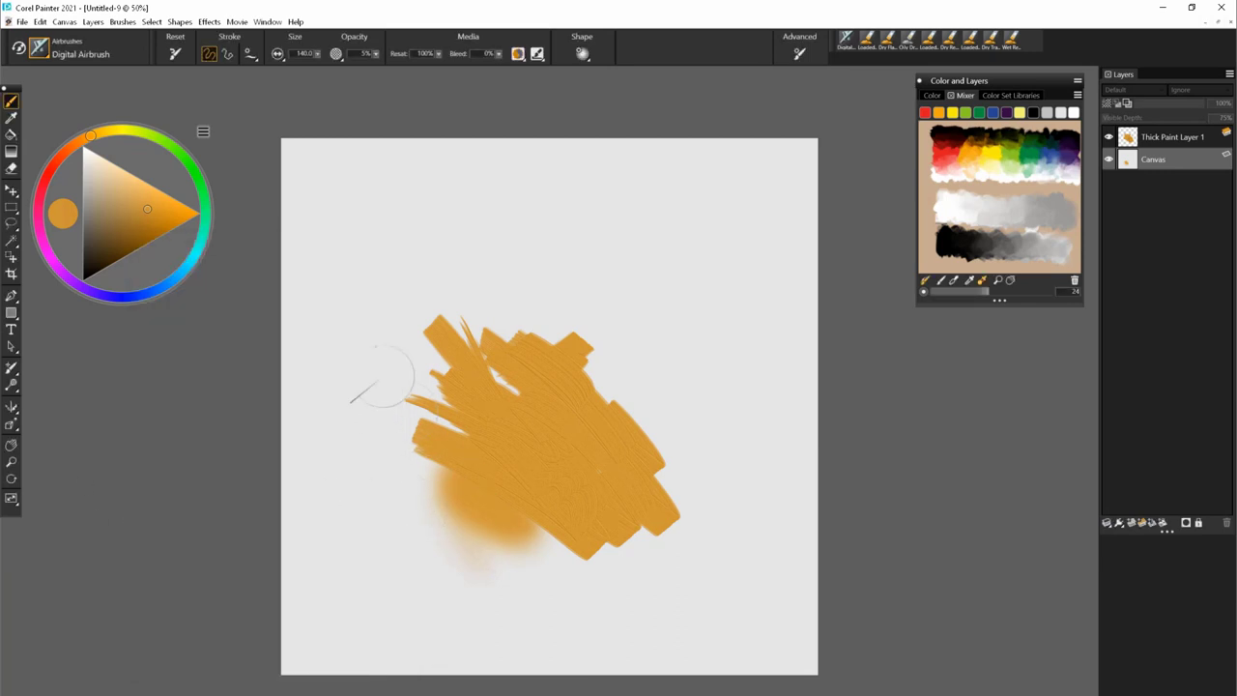
# - Paint long curved orange strokes above the patch on Thick Paint Layer 1 with the Loaded Wet Knife
pyautogui.click(1151, 136)
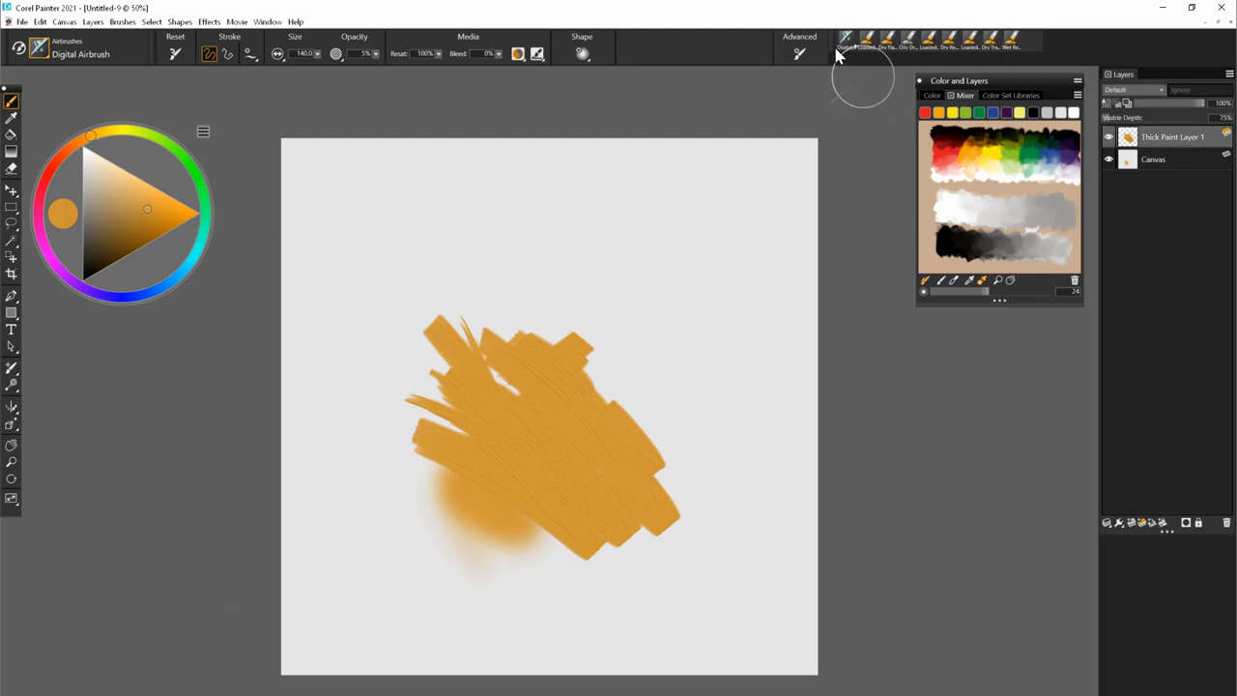
pyautogui.click(867, 41)
pyautogui.moveTo(435, 259)
pyautogui.mouseDown()
pyautogui.moveTo(625, 350)
pyautogui.moveTo(682, 396)
pyautogui.mouseUp()
pyautogui.moveTo(441, 289)
pyautogui.mouseDown()
pyautogui.moveTo(551, 309)
pyautogui.moveTo(668, 420)
pyautogui.mouseUp()
pyautogui.moveTo(592, 310); pyautogui.dragTo(681, 377)
pyautogui.moveTo(500, 267); pyautogui.dragTo(701, 372)
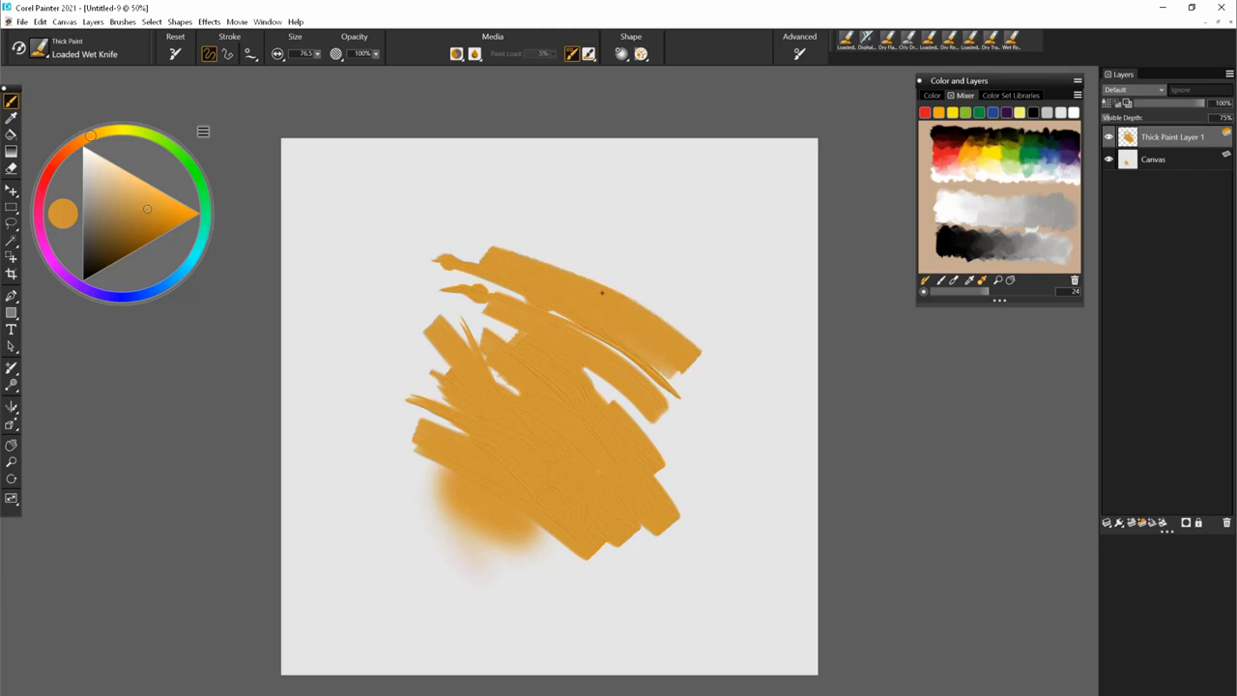
pyautogui.moveTo(541, 250); pyautogui.dragTo(720, 387)
# - Enlarge the Loaded Wet Knife to 141.5 and paint broad orange strokes across and around the existing patch
pyautogui.moveTo(565, 385); pyautogui.dragTo(516, 356)
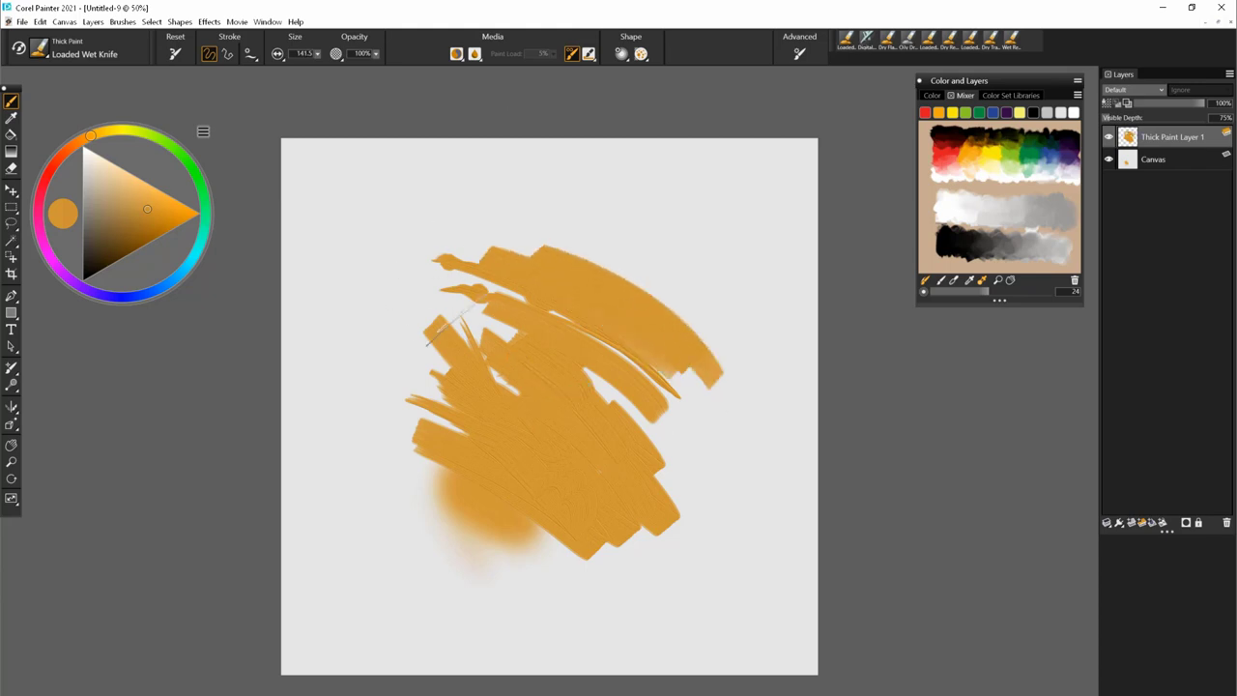
pyautogui.moveTo(431, 300)
pyautogui.mouseDown()
pyautogui.moveTo(559, 349)
pyautogui.moveTo(686, 455)
pyautogui.mouseUp()
pyautogui.moveTo(691, 508)
pyautogui.mouseDown()
pyautogui.moveTo(649, 421)
pyautogui.moveTo(734, 559)
pyautogui.moveTo(593, 571)
pyautogui.moveTo(455, 552)
pyautogui.mouseUp()
pyautogui.moveTo(546, 580)
pyautogui.mouseDown()
pyautogui.moveTo(499, 533)
pyautogui.moveTo(382, 478)
pyautogui.moveTo(532, 628)
pyautogui.mouseUp()
pyautogui.moveTo(343, 338); pyautogui.dragTo(518, 389)
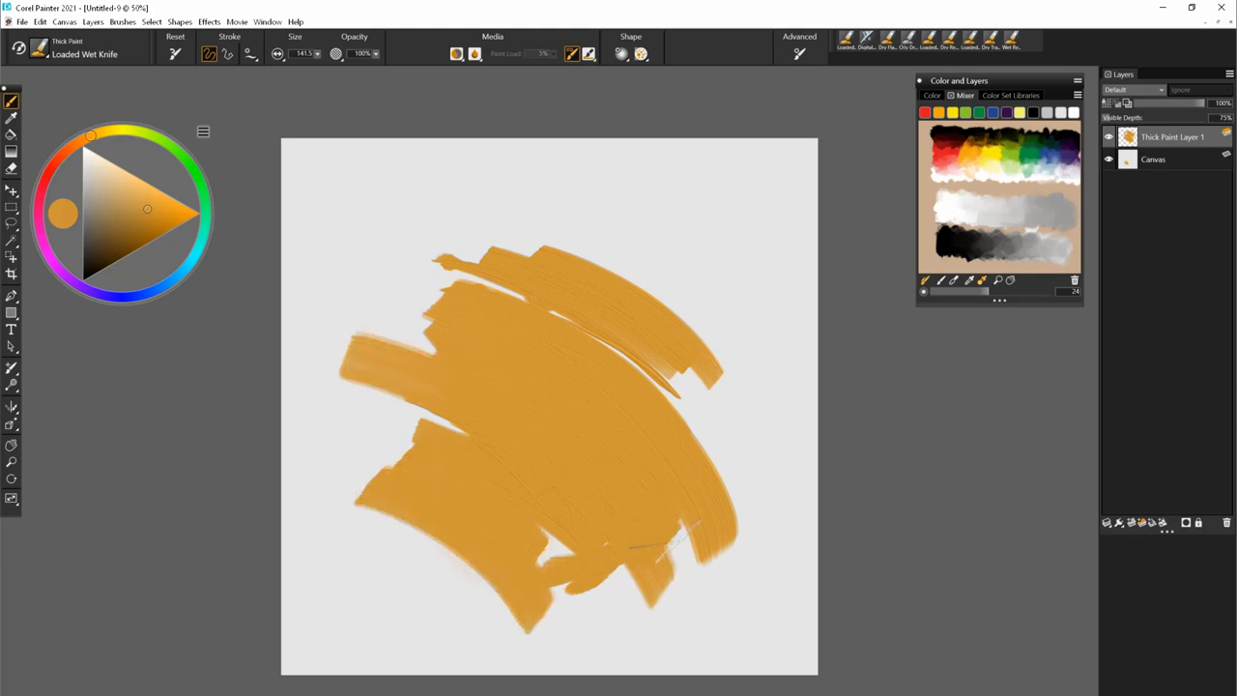
# - Paint a light-direction arrow with a sun symbol in the canvas's upper right corner, reducing the brush size to 41.2
pyautogui.moveTo(756, 171)
pyautogui.mouseDown()
pyautogui.moveTo(673, 245)
pyautogui.moveTo(700, 249)
pyautogui.moveTo(672, 263)
pyautogui.mouseUp()
pyautogui.press('[')
pyautogui.press('[')
pyautogui.press('[')
pyautogui.moveTo(667, 215); pyautogui.dragTo(673, 263)
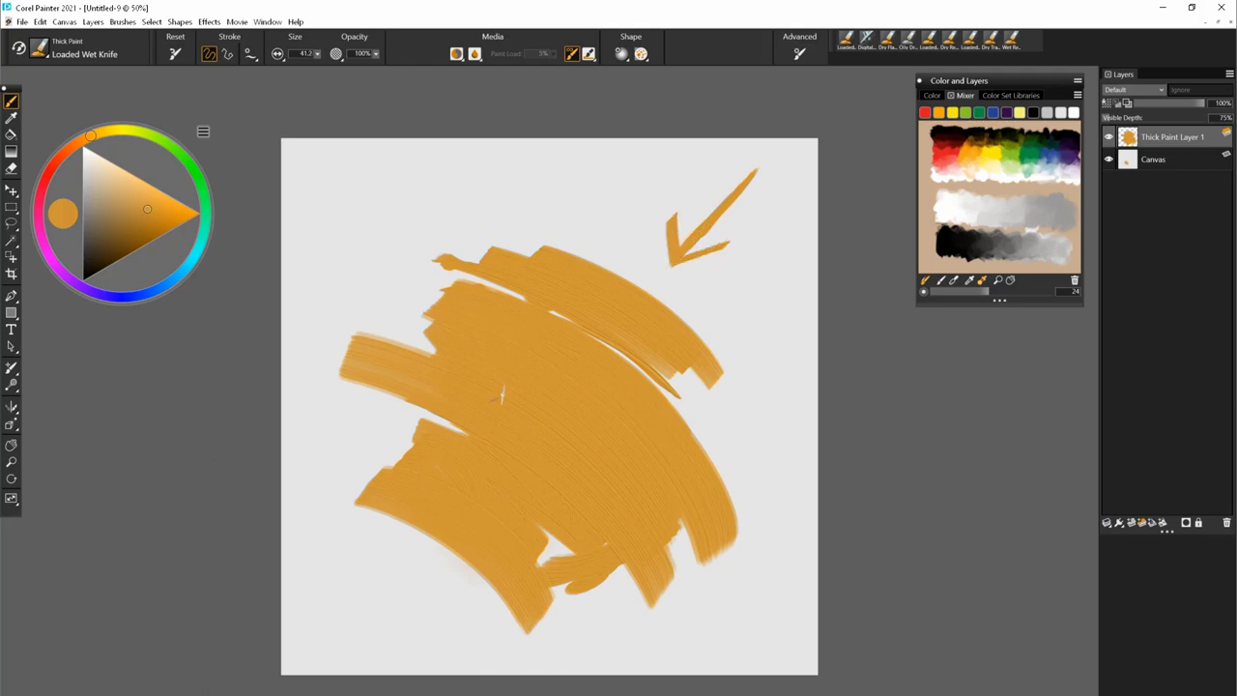
pyautogui.moveTo(755, 172)
pyautogui.mouseDown()
pyautogui.moveTo(760, 157)
pyautogui.moveTo(754, 167)
pyautogui.mouseUp()
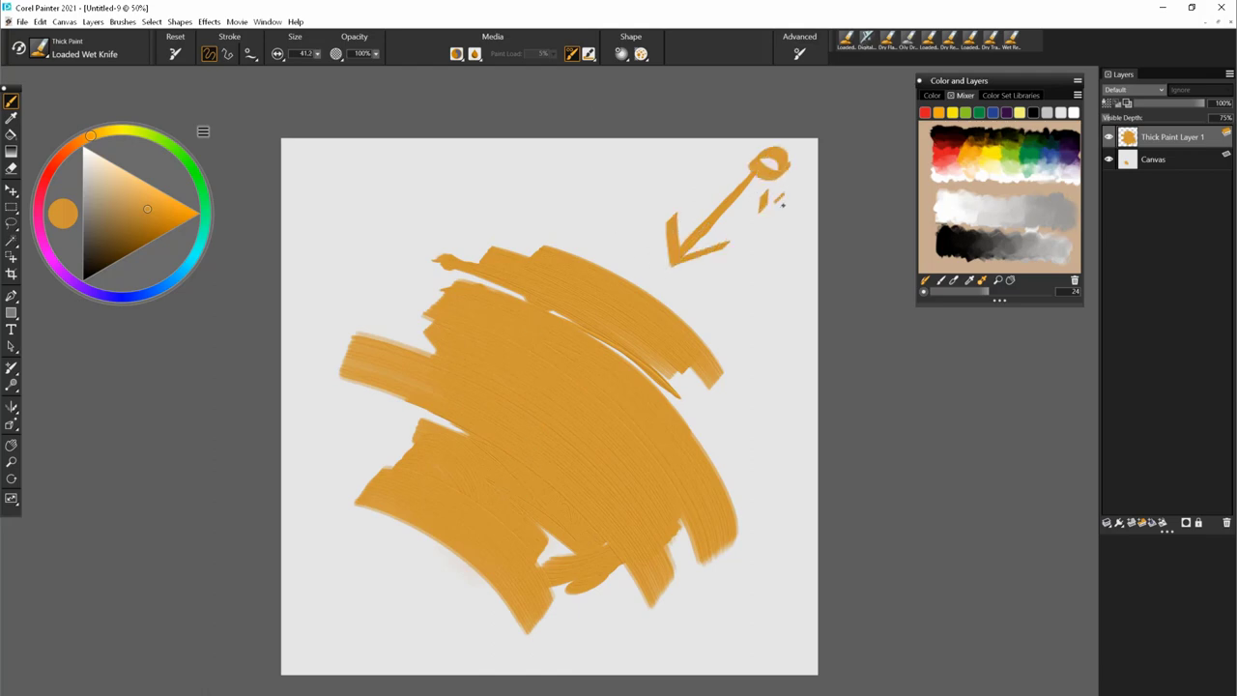
pyautogui.moveTo(780, 207); pyautogui.dragTo(795, 191)
pyautogui.moveTo(739, 158); pyautogui.dragTo(721, 168)
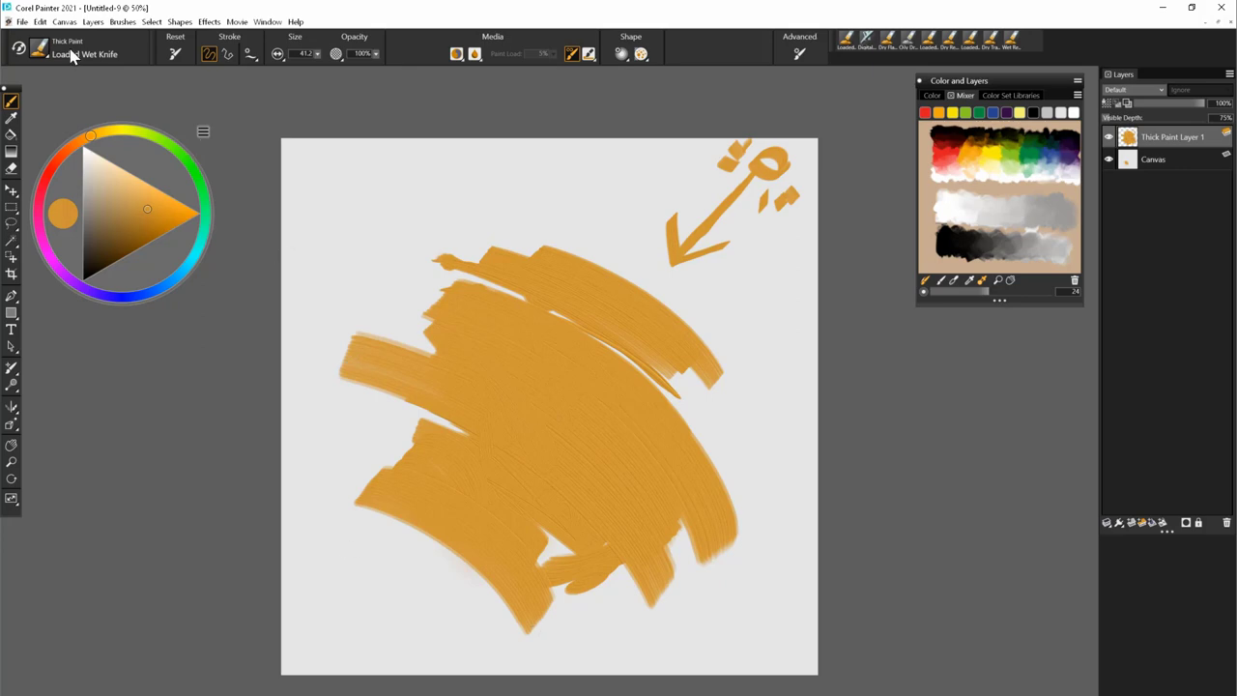
# - Choose the Thick Paint Dry Flat Knife brush and clear all the painted artwork
pyautogui.click(39, 50)
pyautogui.click(208, 441)
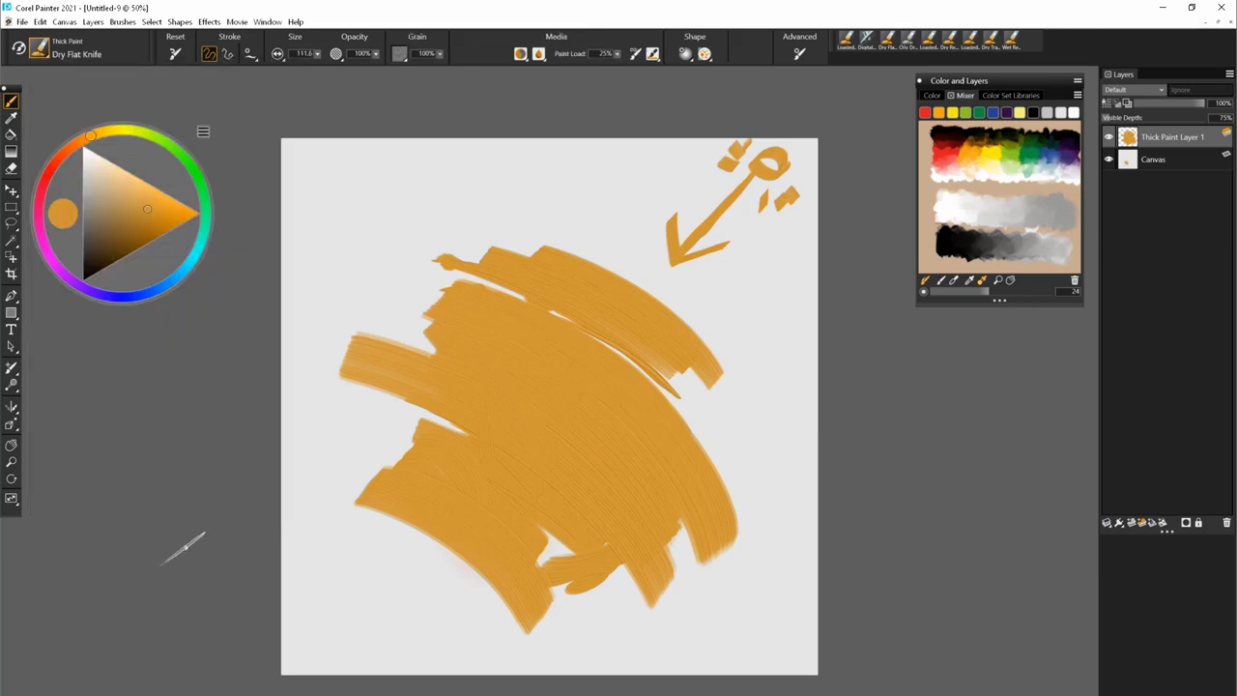
pyautogui.hotkey('ctrl', 'a')
pyautogui.press('Delete')
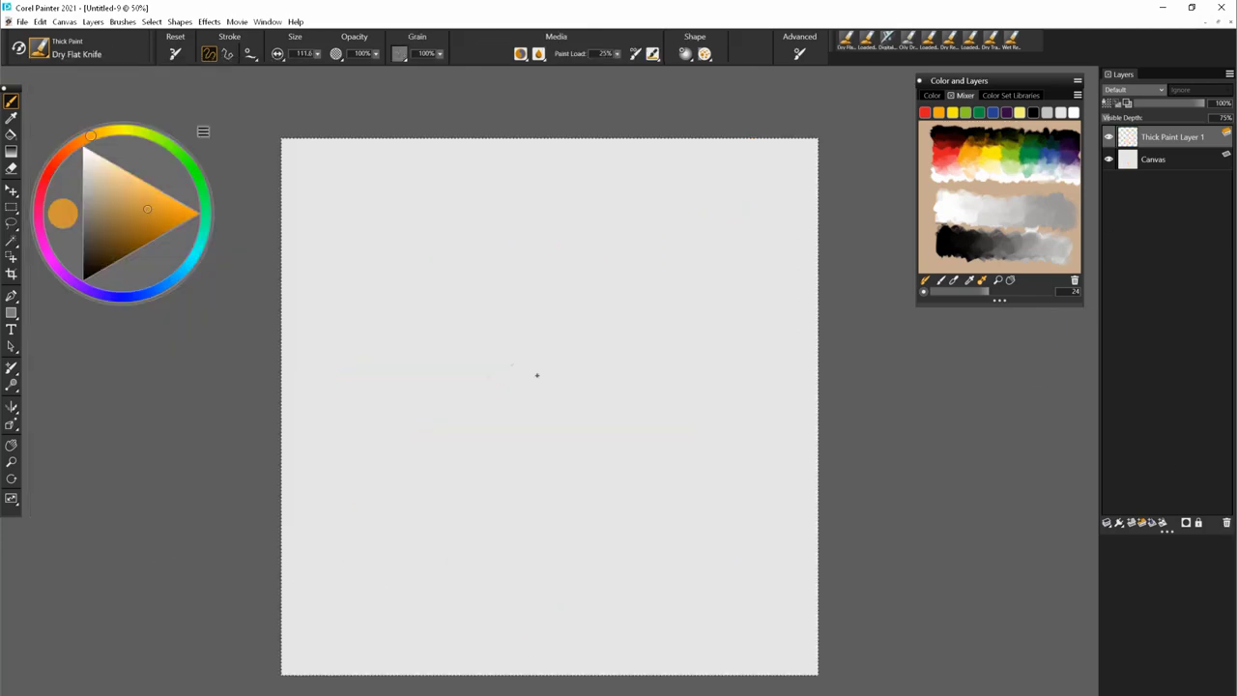
# - Paint overlapping orange strokes with the Dry Flat Knife in the middle of the cleared canvas to bring out its grain texture
pyautogui.moveTo(503, 379); pyautogui.dragTo(524, 399)
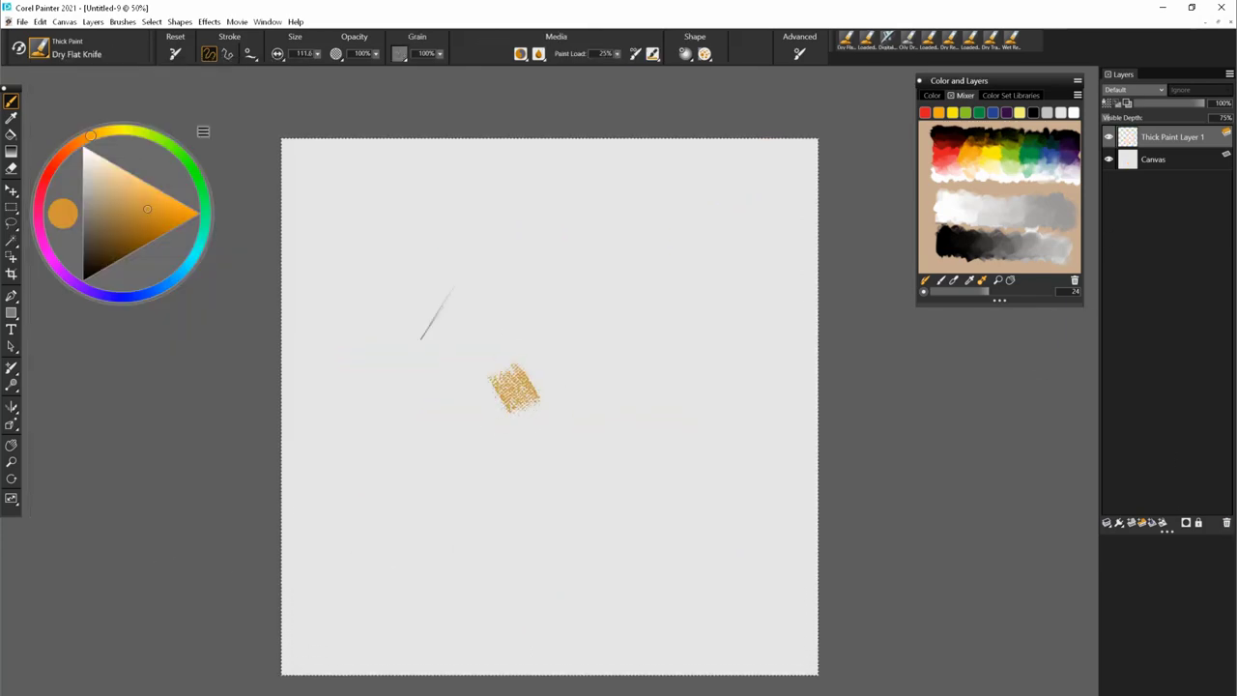
pyautogui.moveTo(564, 440)
pyautogui.mouseDown()
pyautogui.moveTo(455, 357)
pyautogui.moveTo(533, 436)
pyautogui.moveTo(502, 426)
pyautogui.moveTo(522, 469)
pyautogui.mouseUp()
pyautogui.moveTo(552, 524)
pyautogui.mouseDown()
pyautogui.moveTo(442, 458)
pyautogui.moveTo(586, 557)
pyautogui.moveTo(537, 537)
pyautogui.moveTo(480, 480)
pyautogui.moveTo(548, 480)
pyautogui.moveTo(519, 411)
pyautogui.mouseUp()
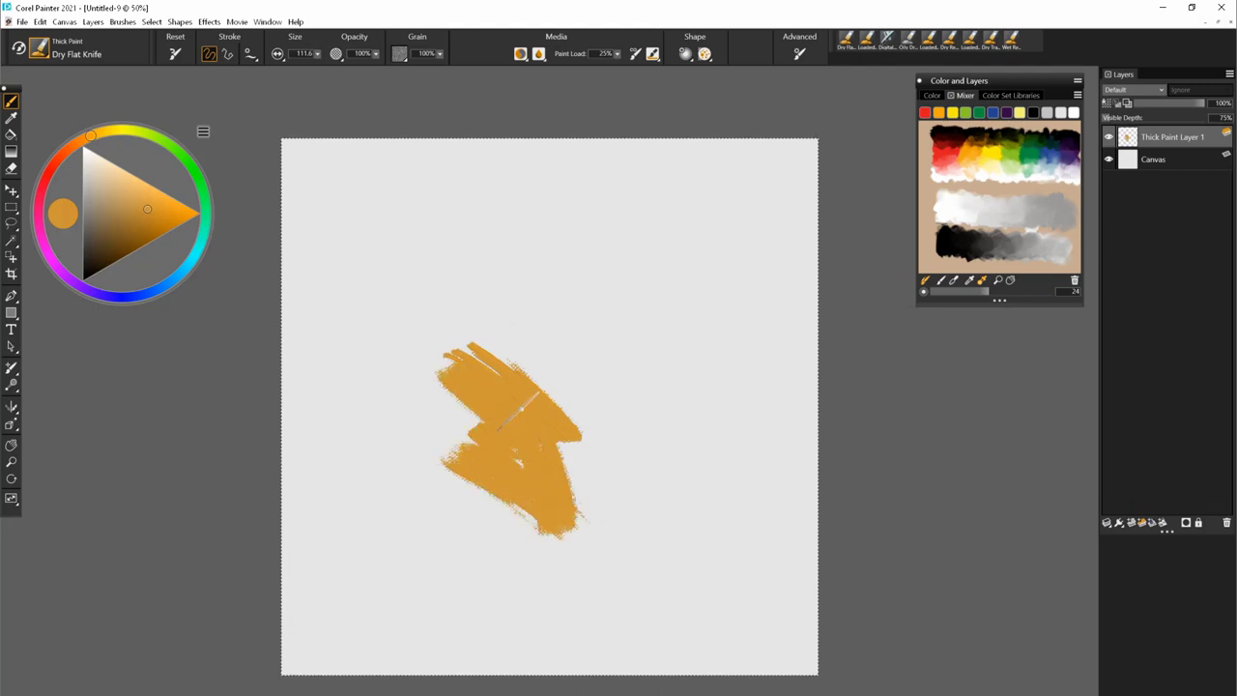
pyautogui.moveTo(591, 425)
pyautogui.mouseDown()
pyautogui.moveTo(581, 473)
pyautogui.moveTo(619, 440)
pyautogui.moveTo(570, 465)
pyautogui.mouseUp()
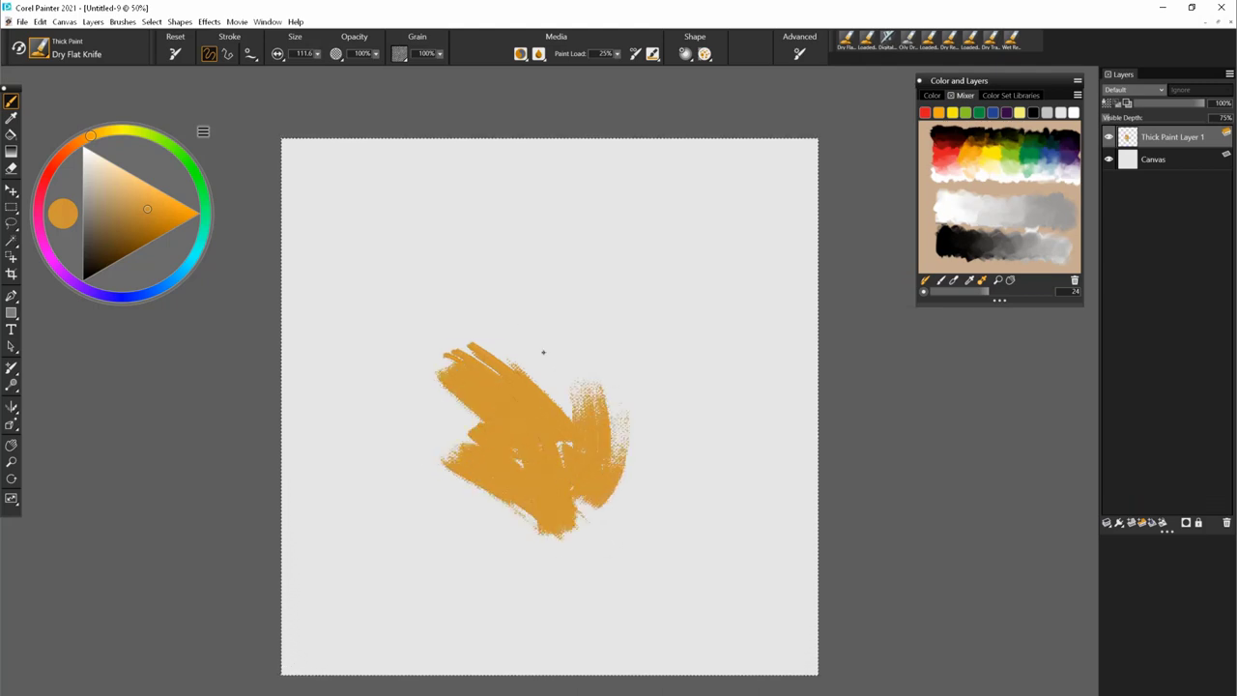
pyautogui.moveTo(542, 351)
pyautogui.mouseDown()
pyautogui.moveTo(575, 430)
pyautogui.moveTo(556, 382)
pyautogui.mouseUp()
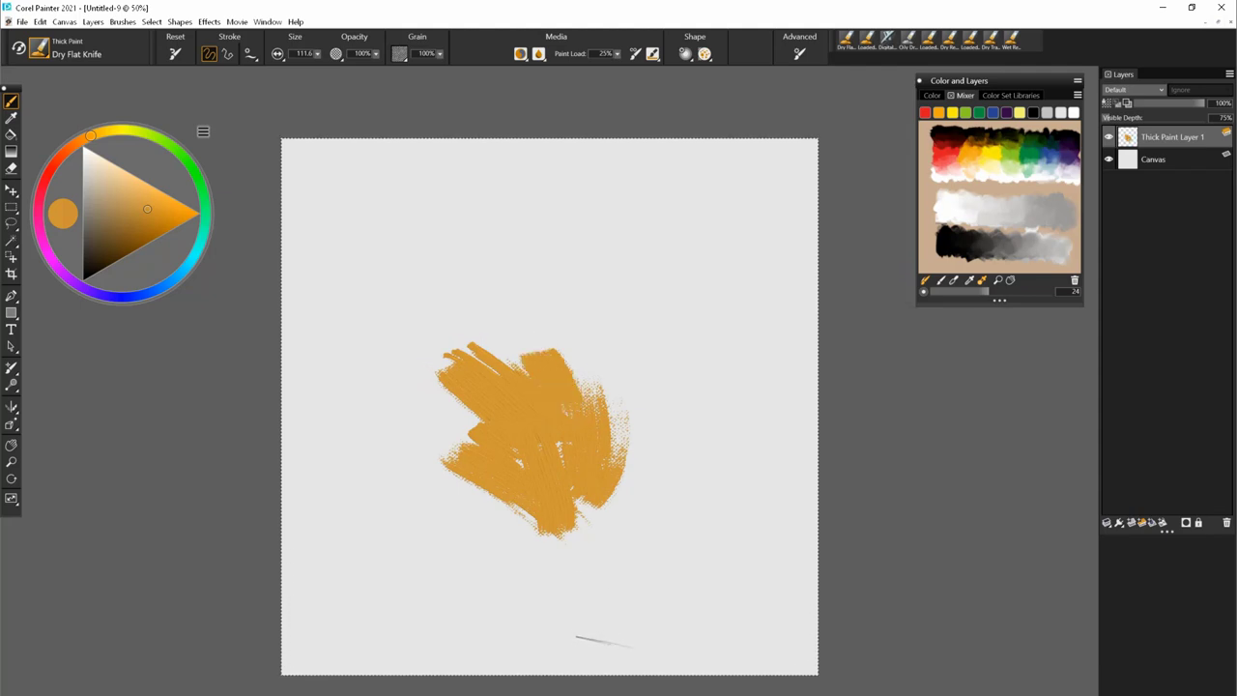
# - Set the paper grain scale to 253% and paint orange Dry Flat Knife strokes above the existing patch
pyautogui.click(399, 53)
pyautogui.moveTo(422, 284); pyautogui.dragTo(455, 280)
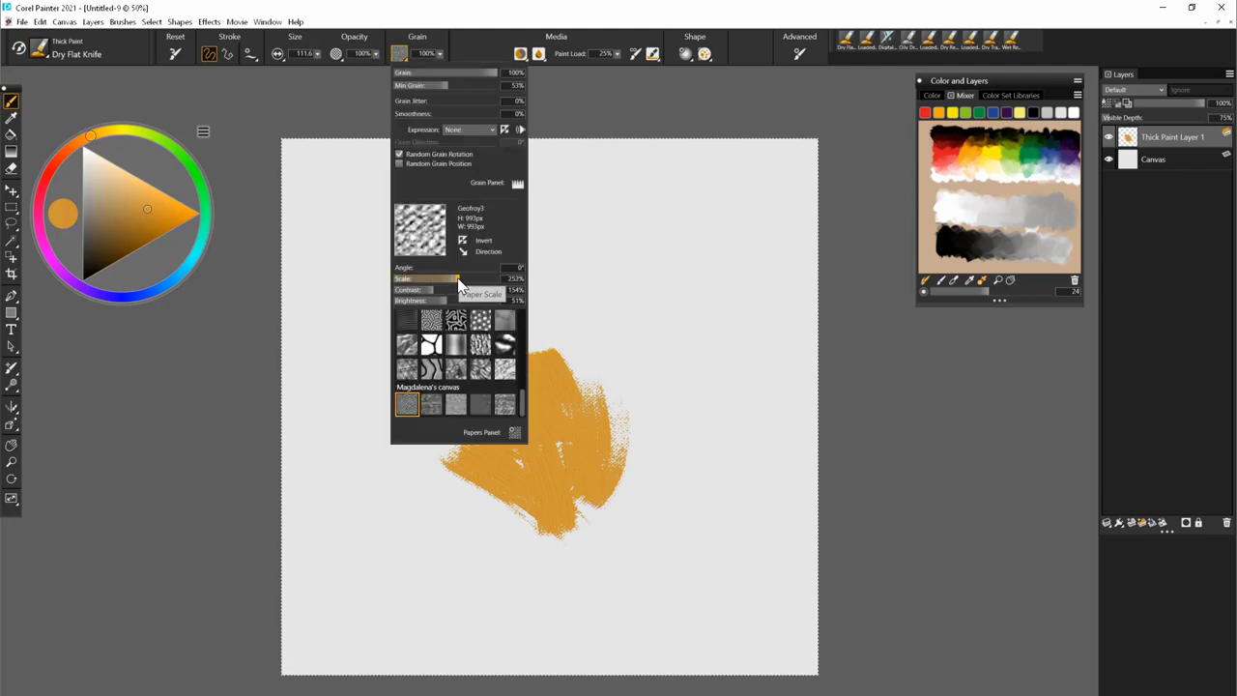
pyautogui.click(640, 399)
pyautogui.moveTo(640, 391)
pyautogui.mouseDown()
pyautogui.moveTo(610, 338)
pyautogui.moveTo(519, 272)
pyautogui.mouseUp()
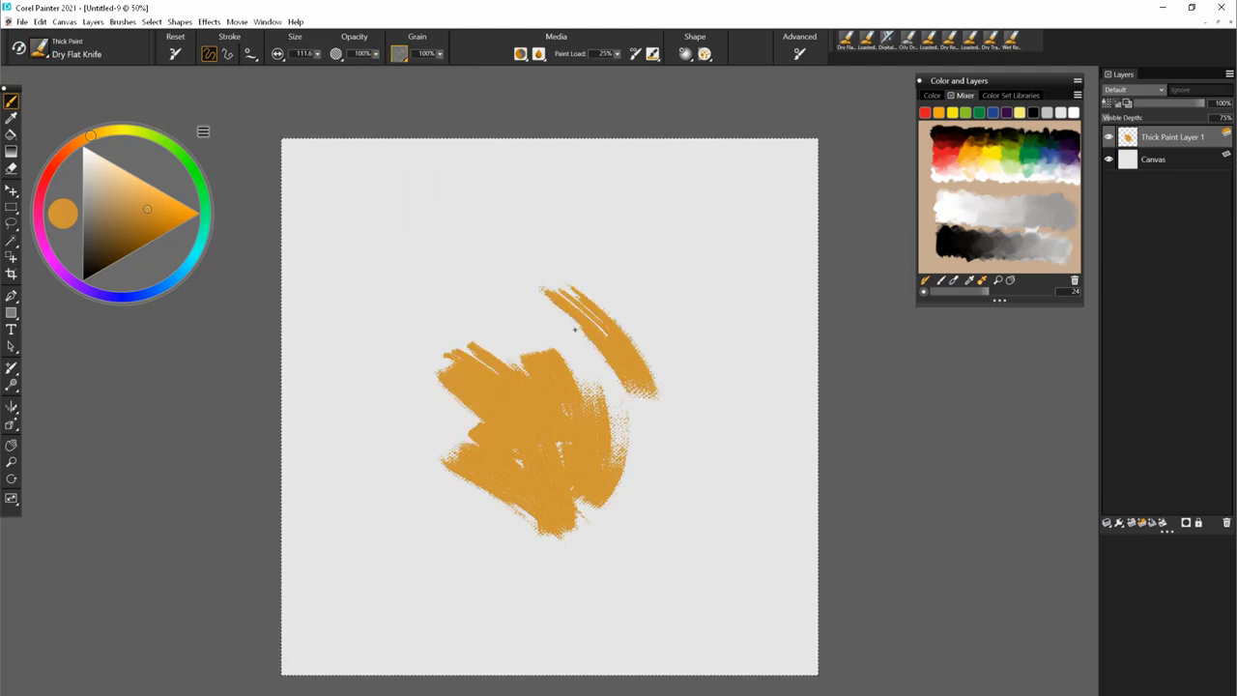
pyautogui.moveTo(590, 299)
pyautogui.mouseDown()
pyautogui.moveTo(558, 349)
pyautogui.moveTo(498, 300)
pyautogui.moveTo(488, 324)
pyautogui.moveTo(389, 307)
pyautogui.moveTo(426, 295)
pyautogui.moveTo(397, 406)
pyautogui.mouseUp()
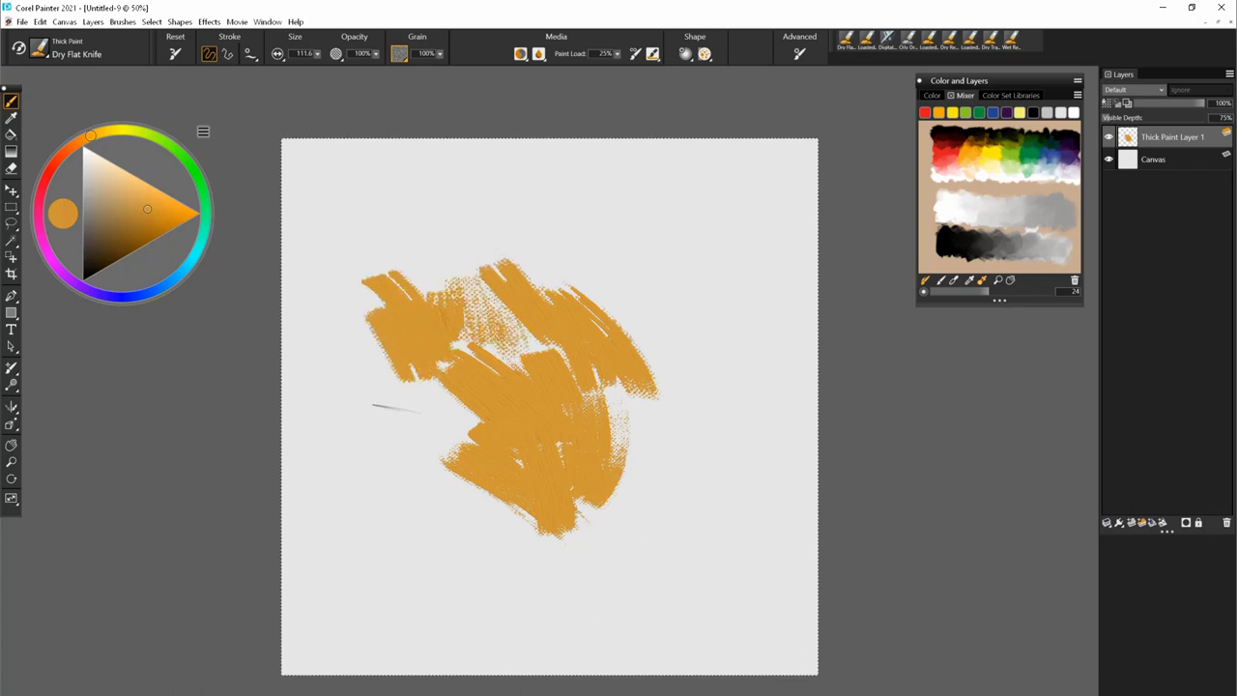
# - Reduce the paper grain scale to 138% and paint a few short strokes beside the patch's lower left
pyautogui.click(399, 53)
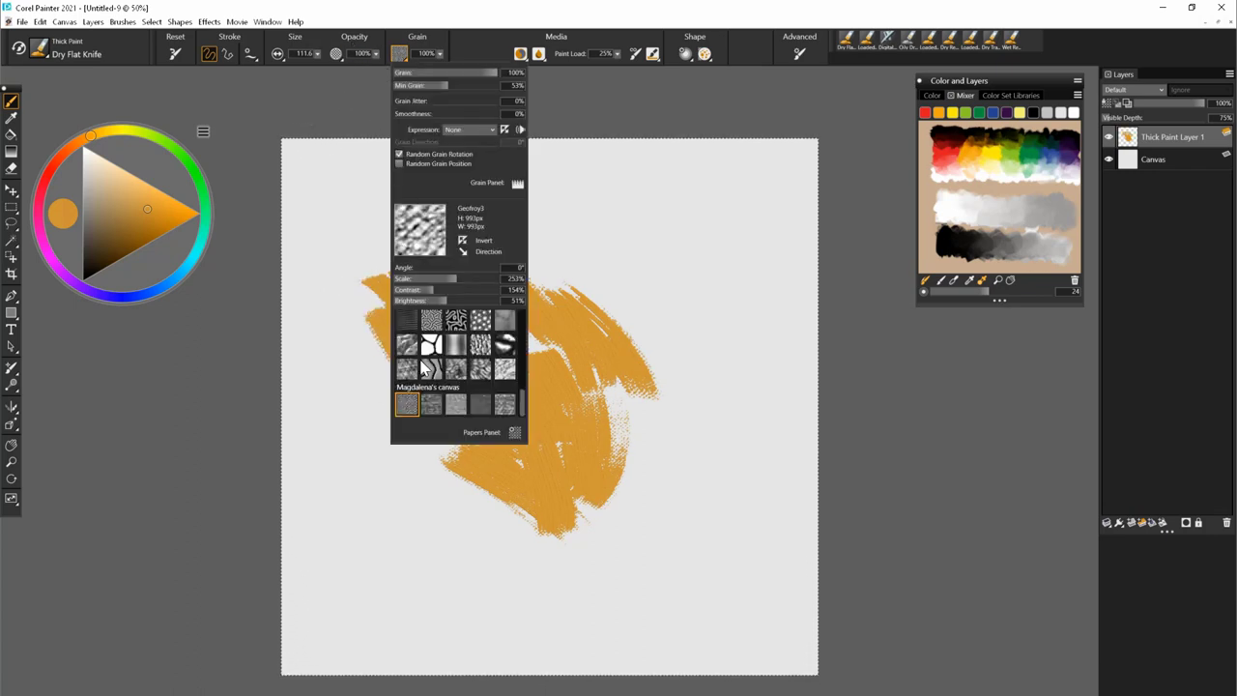
pyautogui.moveTo(429, 280); pyautogui.dragTo(426, 278)
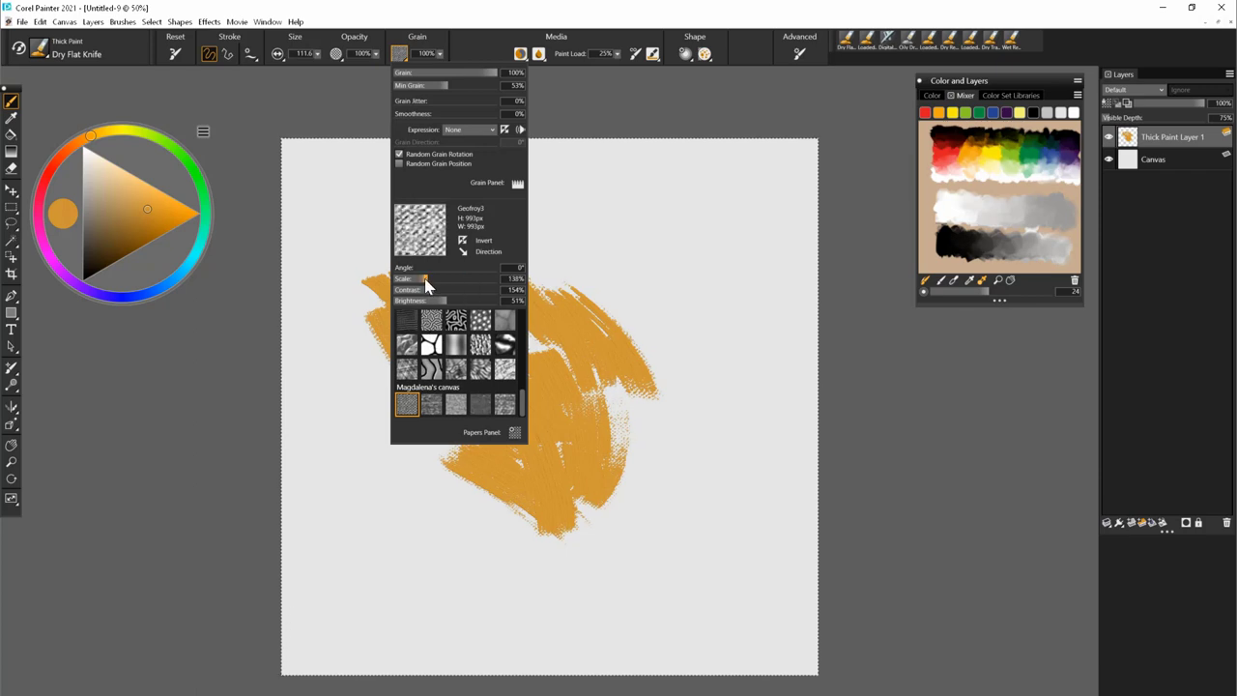
pyautogui.click(351, 386)
pyautogui.moveTo(382, 396)
pyautogui.mouseDown()
pyautogui.moveTo(433, 429)
pyautogui.moveTo(459, 488)
pyautogui.mouseUp()
pyautogui.moveTo(362, 464); pyautogui.dragTo(434, 484)
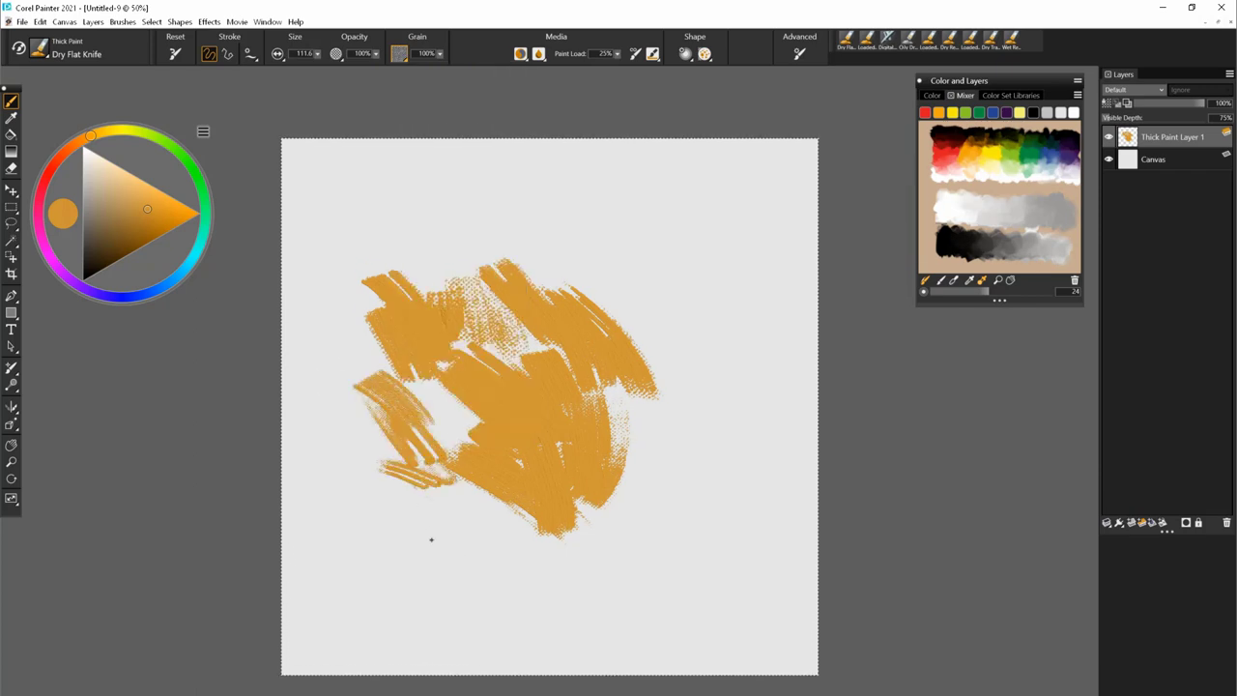
# - Set the paper grain scale to 214% and paint strokes down the patch's right side and along its lower edge
pyautogui.click(401, 54)
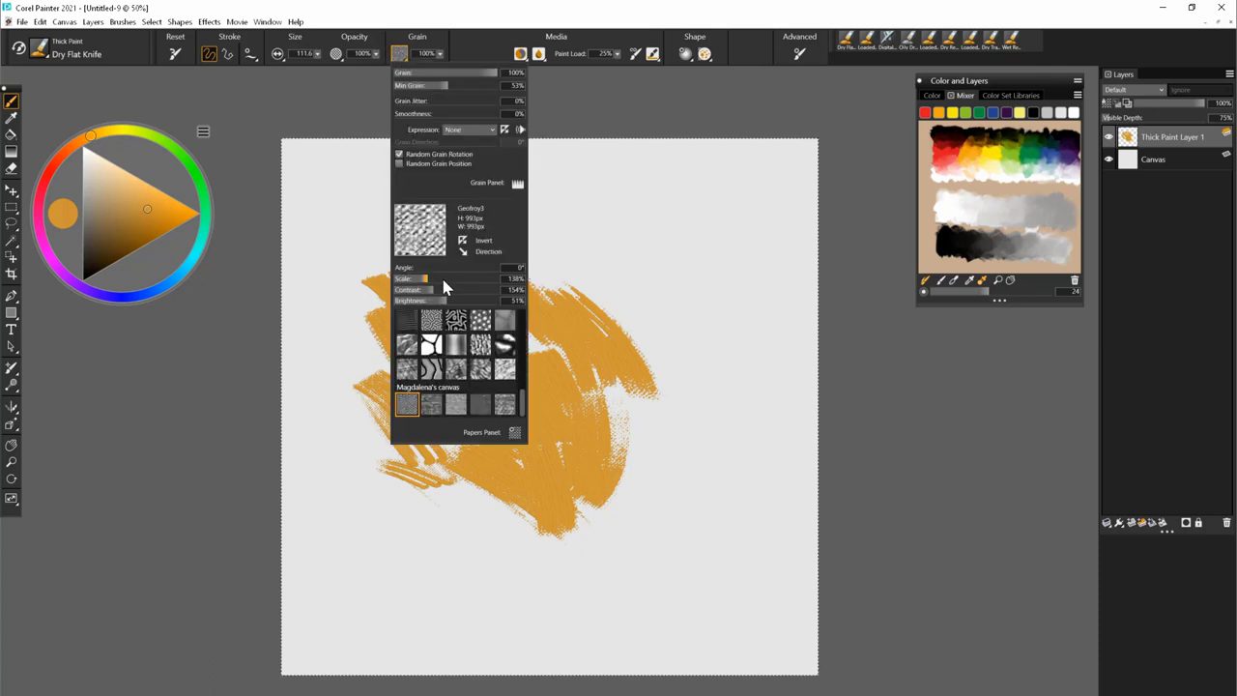
pyautogui.moveTo(442, 281); pyautogui.dragTo(450, 287)
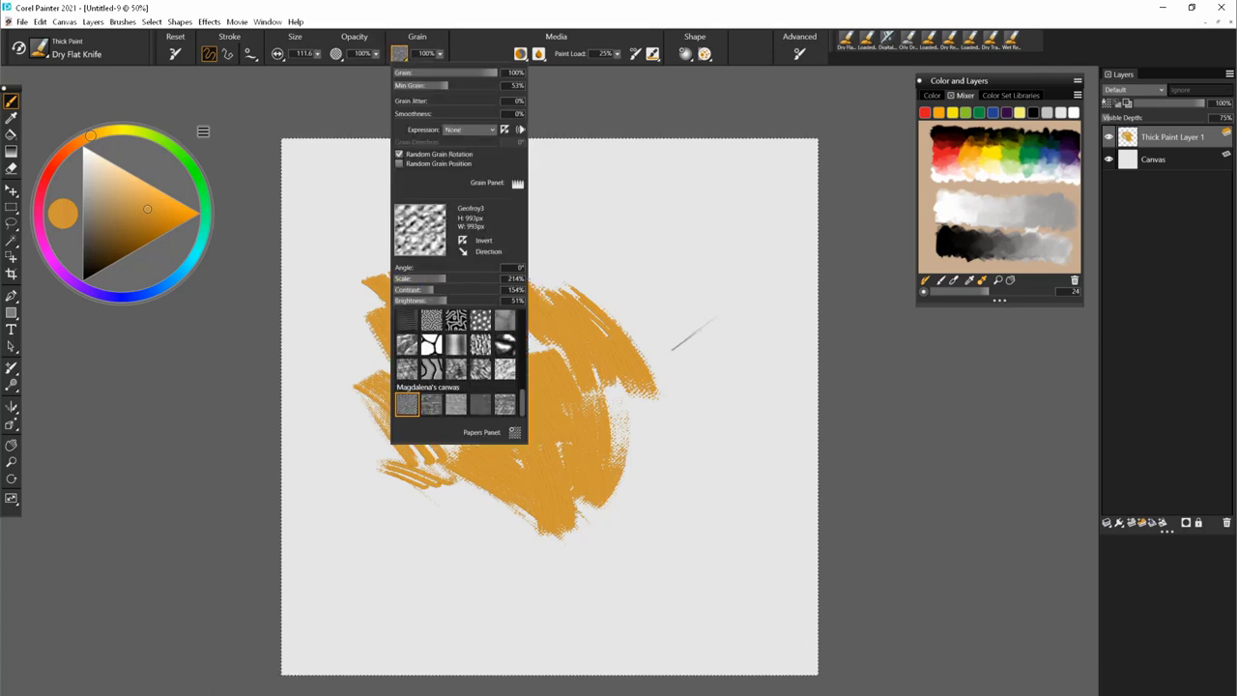
pyautogui.moveTo(692, 334)
pyautogui.mouseDown()
pyautogui.moveTo(677, 448)
pyautogui.moveTo(638, 440)
pyautogui.moveTo(686, 546)
pyautogui.moveTo(649, 520)
pyautogui.moveTo(632, 454)
pyautogui.moveTo(624, 492)
pyautogui.moveTo(599, 517)
pyautogui.moveTo(610, 538)
pyautogui.moveTo(600, 565)
pyautogui.moveTo(480, 553)
pyautogui.mouseUp()
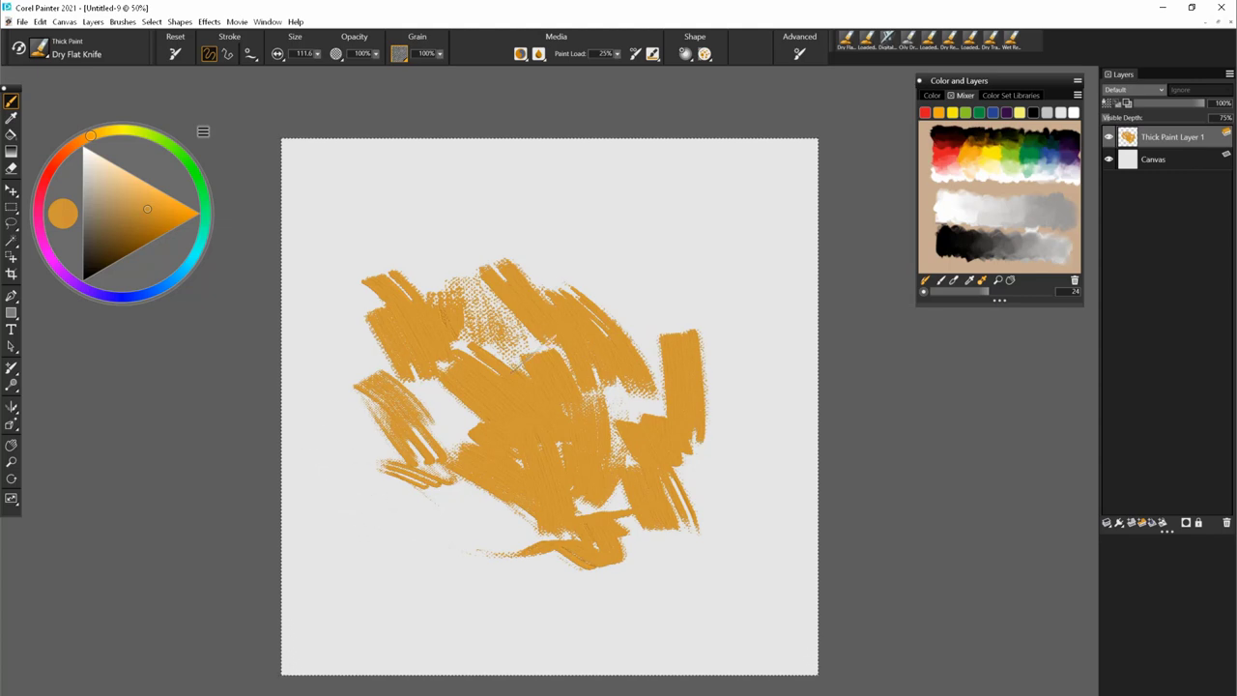
# - Delete the Thick Paint layer and open a saved mixer pad with painted red, orange, blue and purple bands
pyautogui.click(1226, 523)
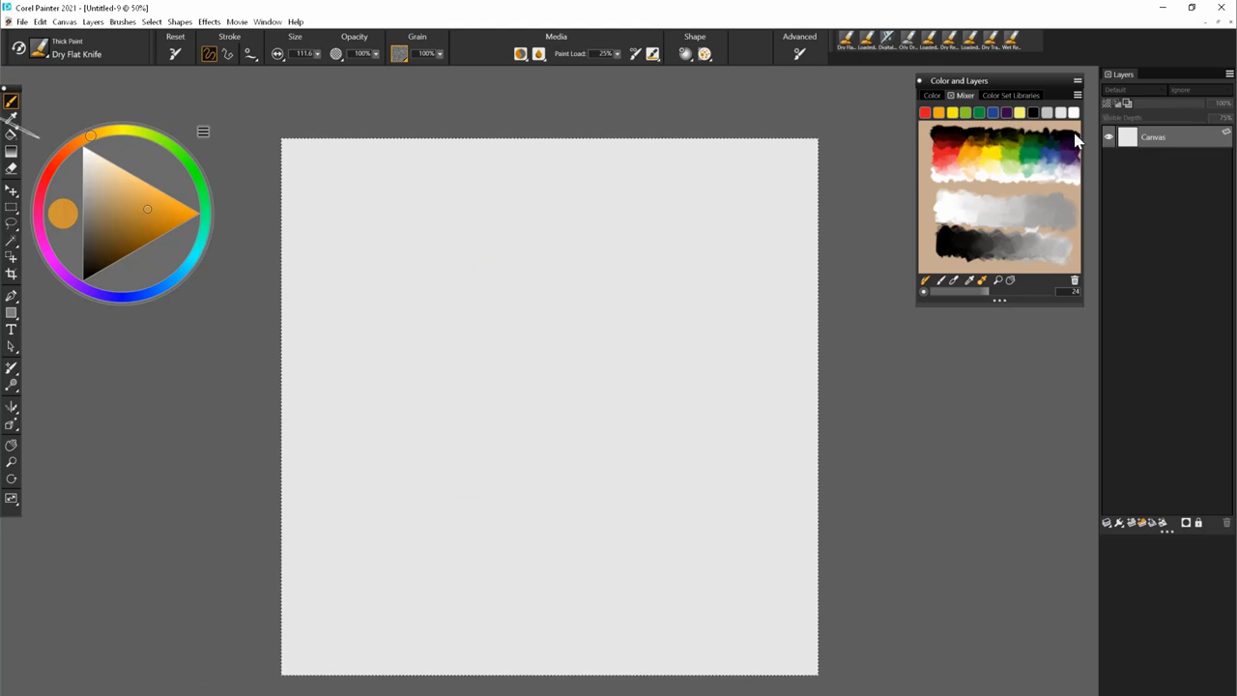
pyautogui.click(1078, 95)
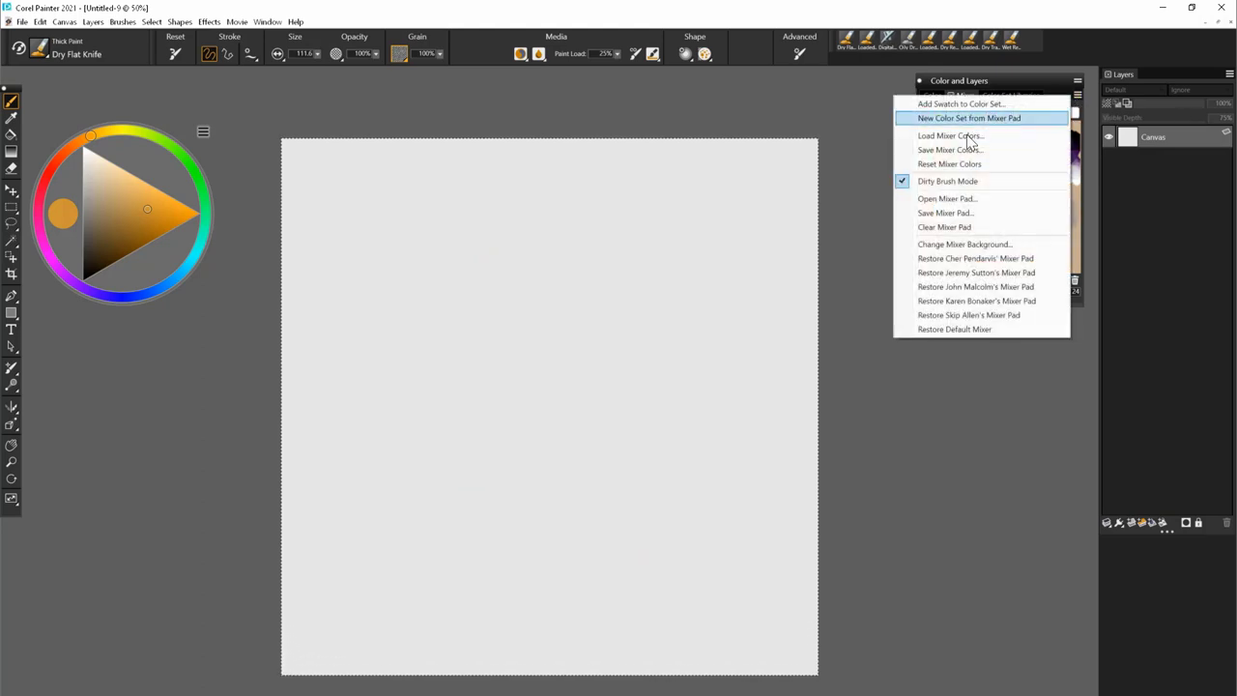
pyautogui.click(927, 200)
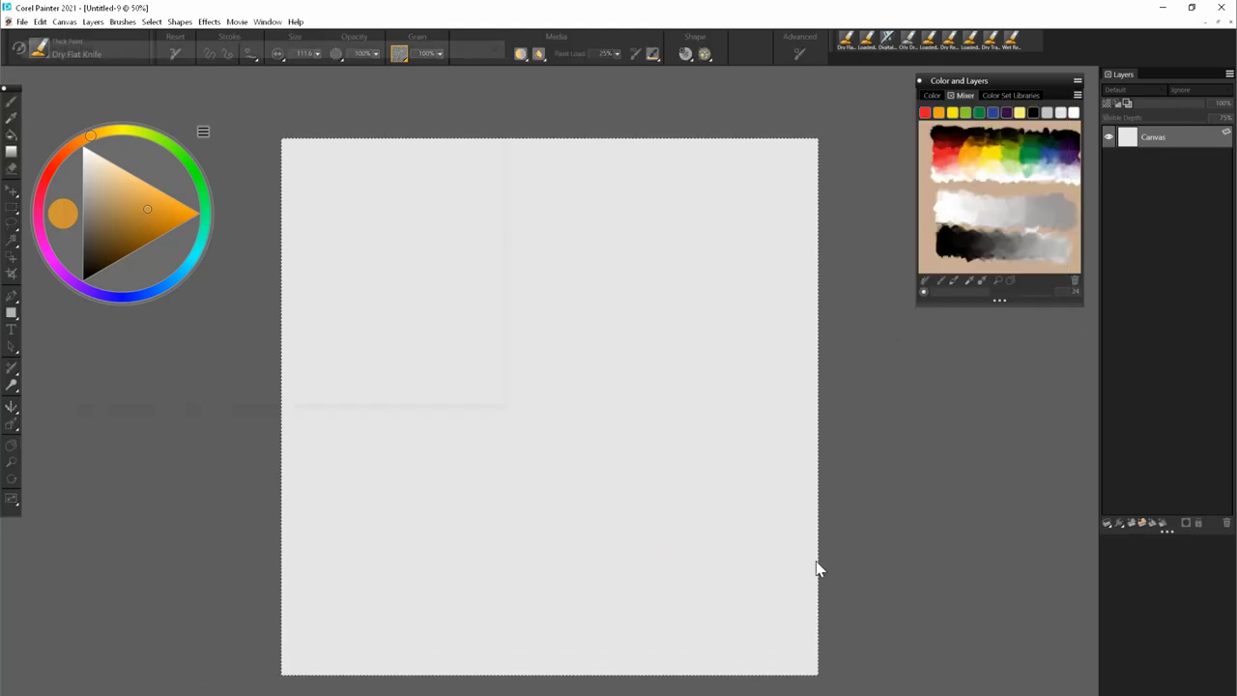
pyautogui.scroll(-2, 491, 256)
pyautogui.moveTo(504, 217); pyautogui.dragTo(503, 306)
pyautogui.click(456, 215)
pyautogui.click(410, 393)
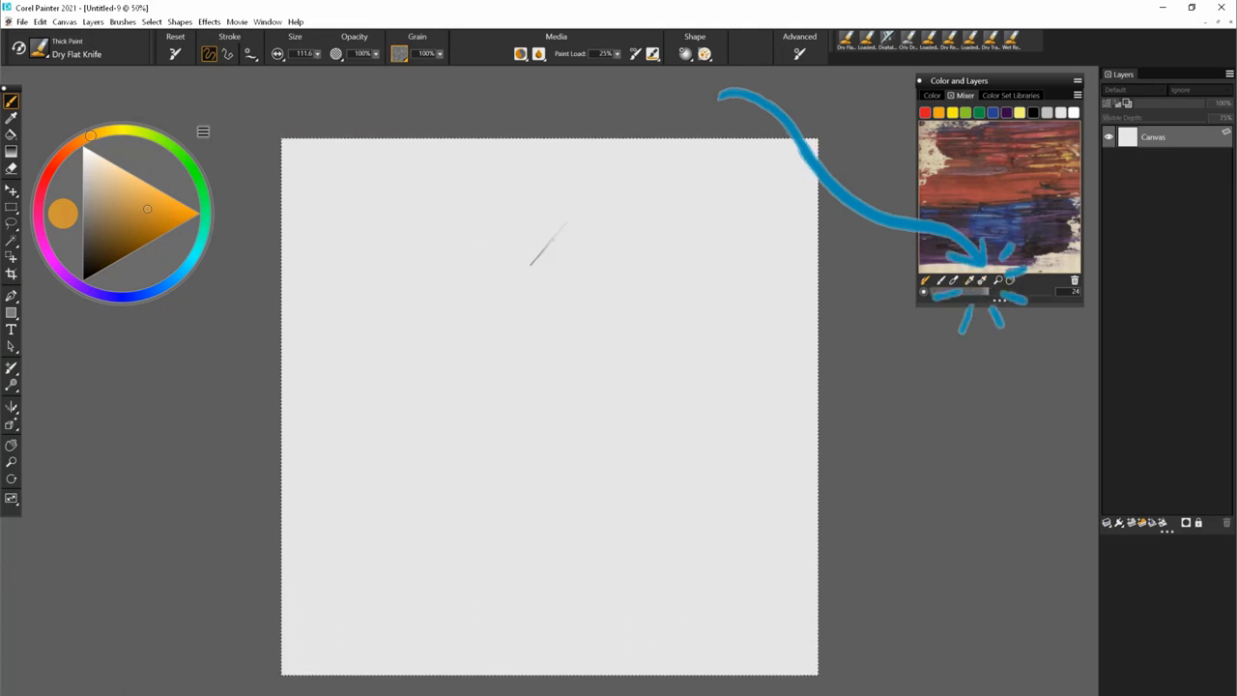
# - Turn on Sample Multiple Colors in the Mixer and paint overlapping Dry Flat Knife strokes in the middle of the blank canvas
pyautogui.click(982, 280)
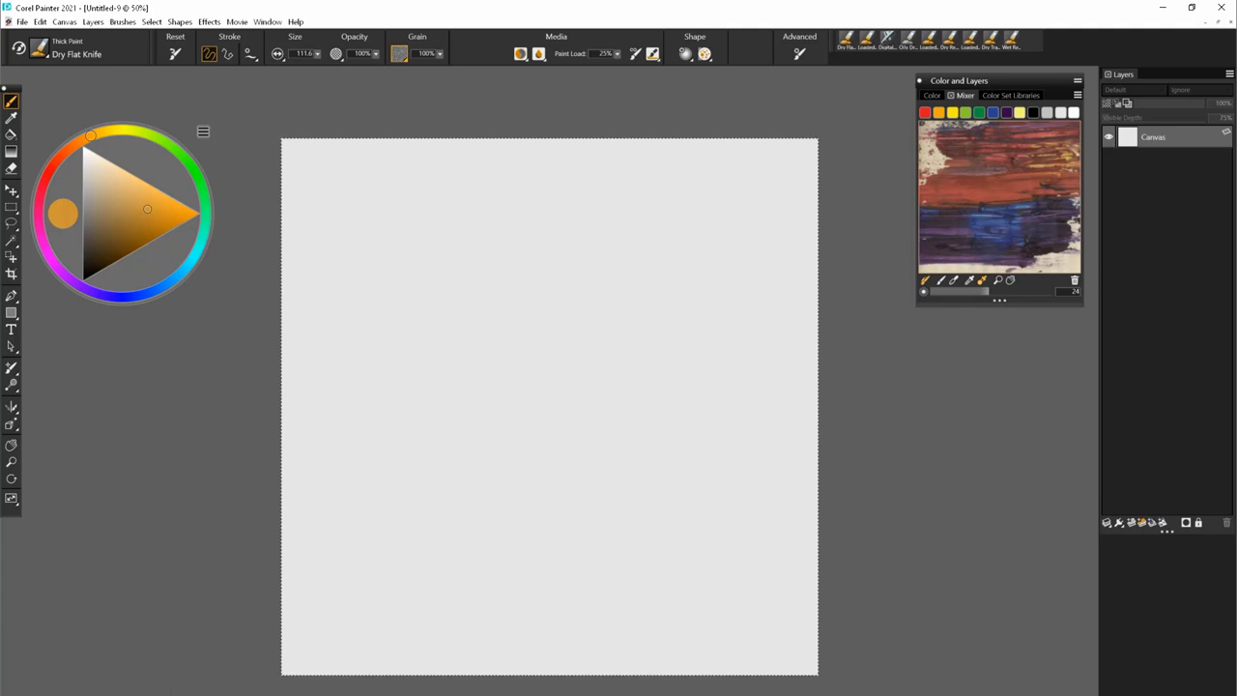
pyautogui.moveTo(520, 309); pyautogui.dragTo(563, 477)
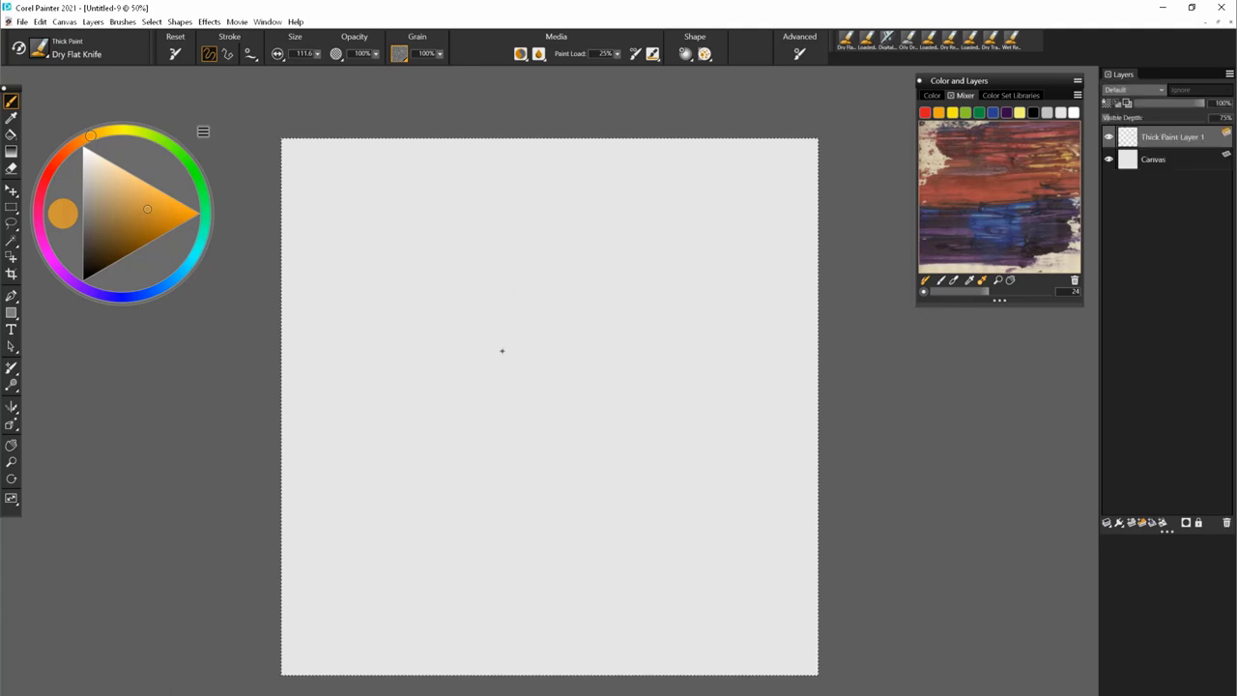
pyautogui.moveTo(542, 308)
pyautogui.mouseDown()
pyautogui.moveTo(596, 362)
pyautogui.moveTo(576, 382)
pyautogui.moveTo(552, 369)
pyautogui.moveTo(475, 410)
pyautogui.mouseUp()
pyautogui.moveTo(493, 339)
pyautogui.mouseDown()
pyautogui.moveTo(551, 377)
pyautogui.moveTo(556, 363)
pyautogui.moveTo(541, 456)
pyautogui.moveTo(474, 414)
pyautogui.moveTo(619, 498)
pyautogui.mouseUp()
pyautogui.moveTo(546, 417); pyautogui.dragTo(643, 508)
pyautogui.moveTo(580, 377)
pyautogui.mouseDown()
pyautogui.moveTo(580, 435)
pyautogui.moveTo(600, 430)
pyautogui.mouseUp()
pyautogui.moveTo(647, 350); pyautogui.dragTo(604, 411)
pyautogui.moveTo(648, 309)
pyautogui.mouseDown()
pyautogui.moveTo(597, 360)
pyautogui.moveTo(582, 324)
pyautogui.mouseUp()
pyautogui.moveTo(463, 309)
pyautogui.mouseDown()
pyautogui.moveTo(414, 317)
pyautogui.moveTo(419, 296)
pyautogui.moveTo(450, 354)
pyautogui.moveTo(388, 383)
pyautogui.moveTo(410, 374)
pyautogui.moveTo(486, 418)
pyautogui.mouseUp()
pyautogui.hotkey('ctrl', 'z')
pyautogui.moveTo(470, 427); pyautogui.dragTo(408, 455)
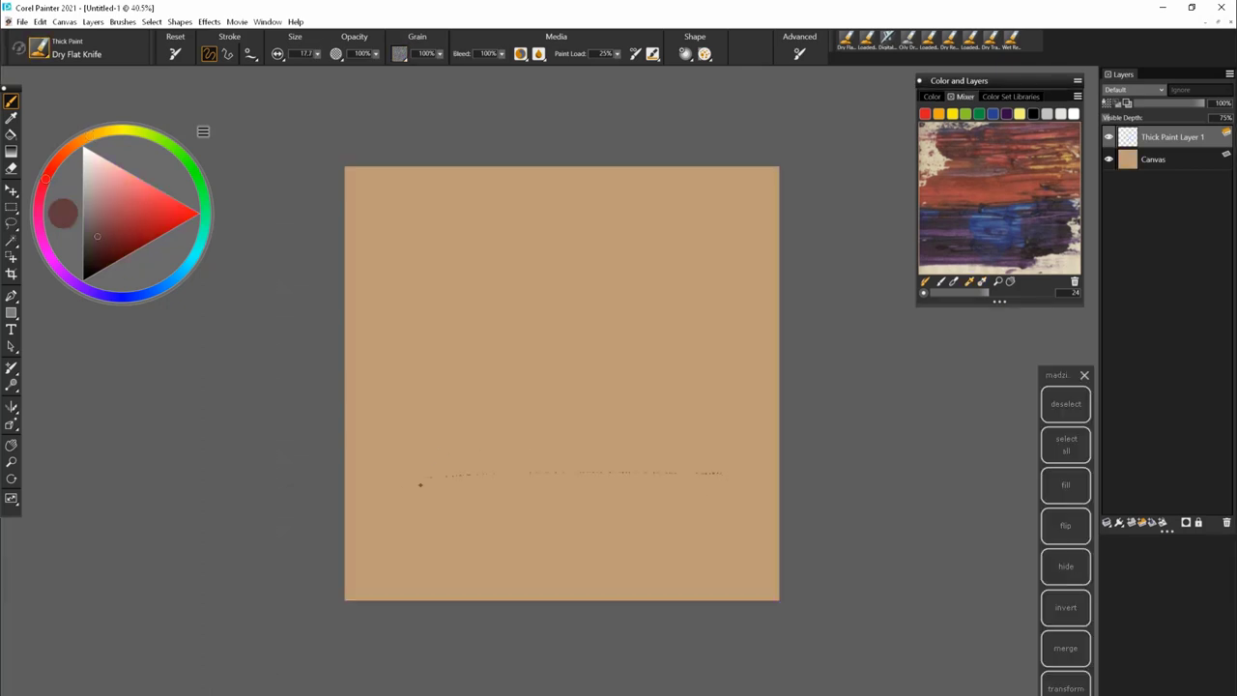
# - On the beige canvas, sketch the tabletop line, a short upper edge and the right boundary in dark red-brown at size 17.7
pyautogui.moveTo(420, 484); pyautogui.dragTo(730, 483)
pyautogui.moveTo(580, 244); pyautogui.dragTo(669, 251)
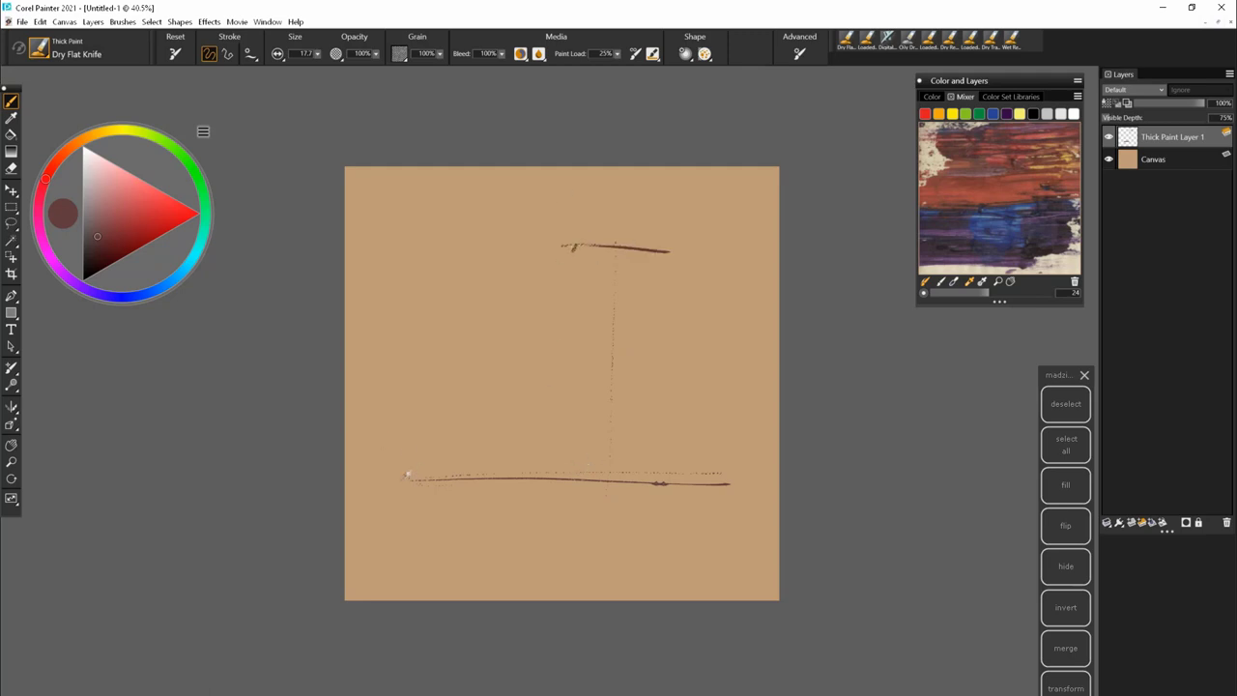
pyautogui.moveTo(675, 433); pyautogui.dragTo(612, 432)
pyautogui.moveTo(714, 348); pyautogui.dragTo(731, 474)
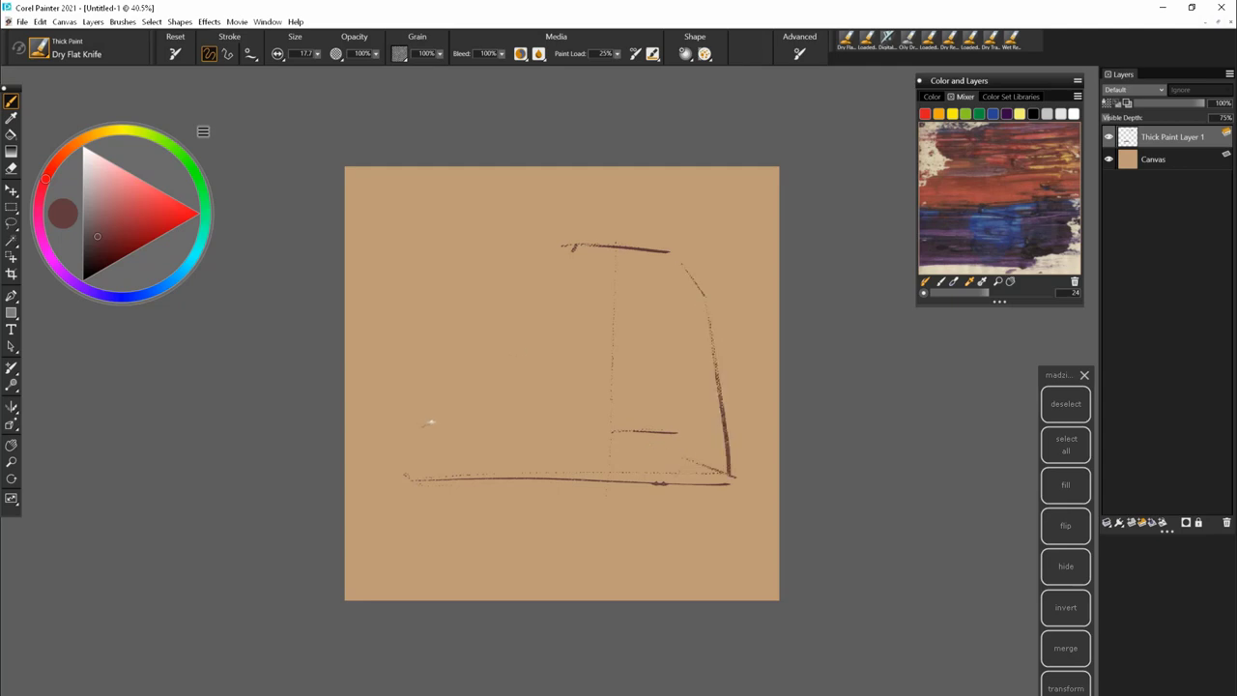
# - Sketch the composition's slanted left outline and two converging cloth edges running down to the canvas's lower border
pyautogui.moveTo(569, 239)
pyautogui.mouseDown()
pyautogui.moveTo(375, 367)
pyautogui.moveTo(380, 469)
pyautogui.mouseUp()
pyautogui.moveTo(459, 483)
pyautogui.mouseDown()
pyautogui.moveTo(476, 567)
pyautogui.moveTo(530, 594)
pyautogui.mouseUp()
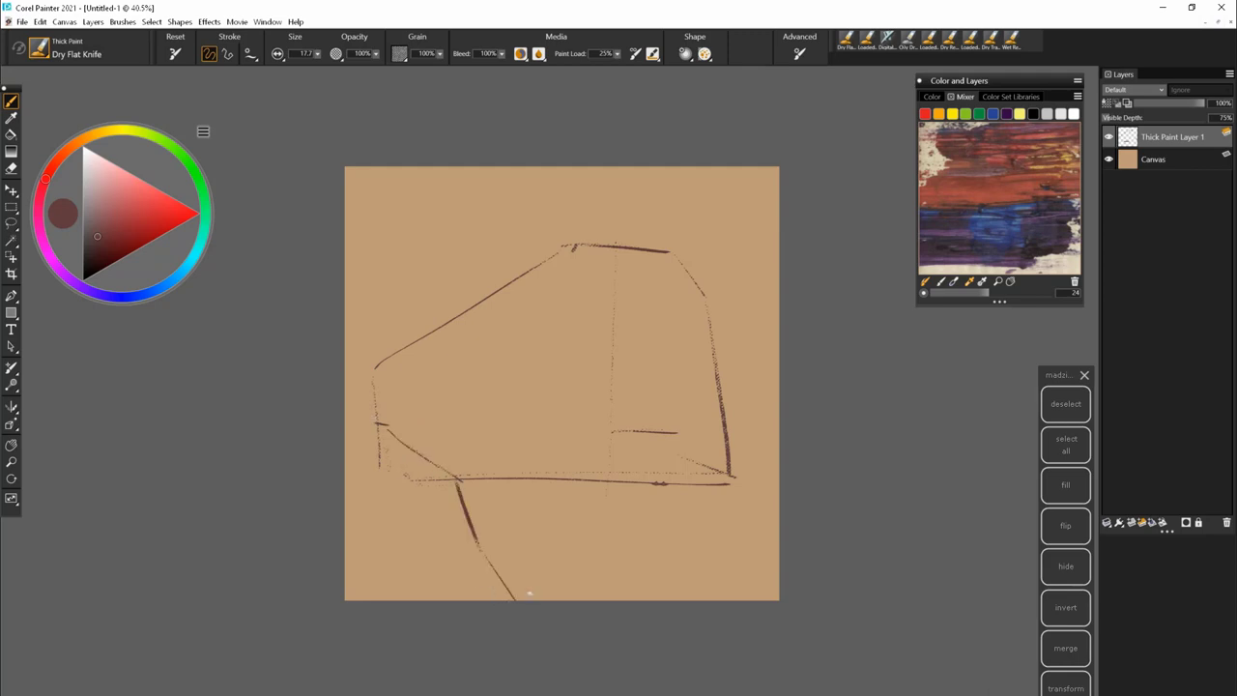
pyautogui.moveTo(729, 476); pyautogui.dragTo(680, 484)
pyautogui.moveTo(669, 528); pyautogui.dragTo(613, 599)
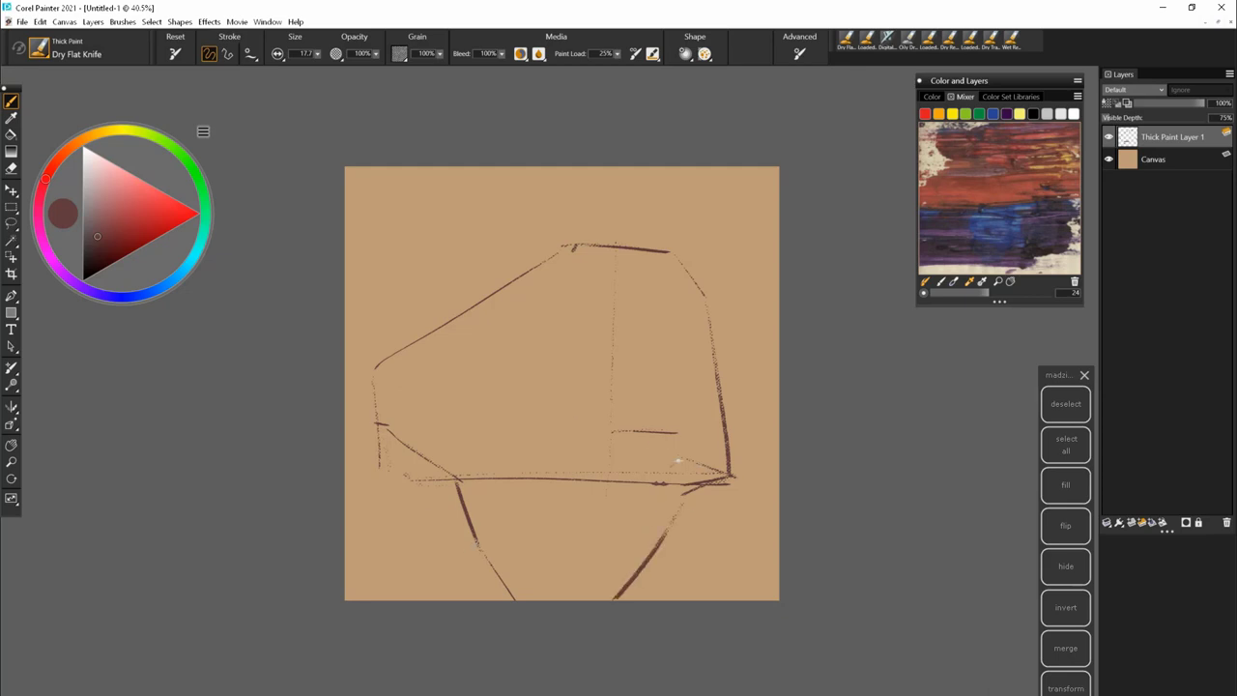
# - Sketch the tall jar's top edge and both sides, and mark the bowl's rim beside it
pyautogui.moveTo(723, 470)
pyautogui.mouseDown()
pyautogui.moveTo(670, 450)
pyautogui.moveTo(686, 290)
pyautogui.moveTo(697, 338)
pyautogui.mouseUp()
pyautogui.moveTo(690, 247); pyautogui.dragTo(605, 240)
pyautogui.moveTo(650, 414); pyautogui.dragTo(663, 437)
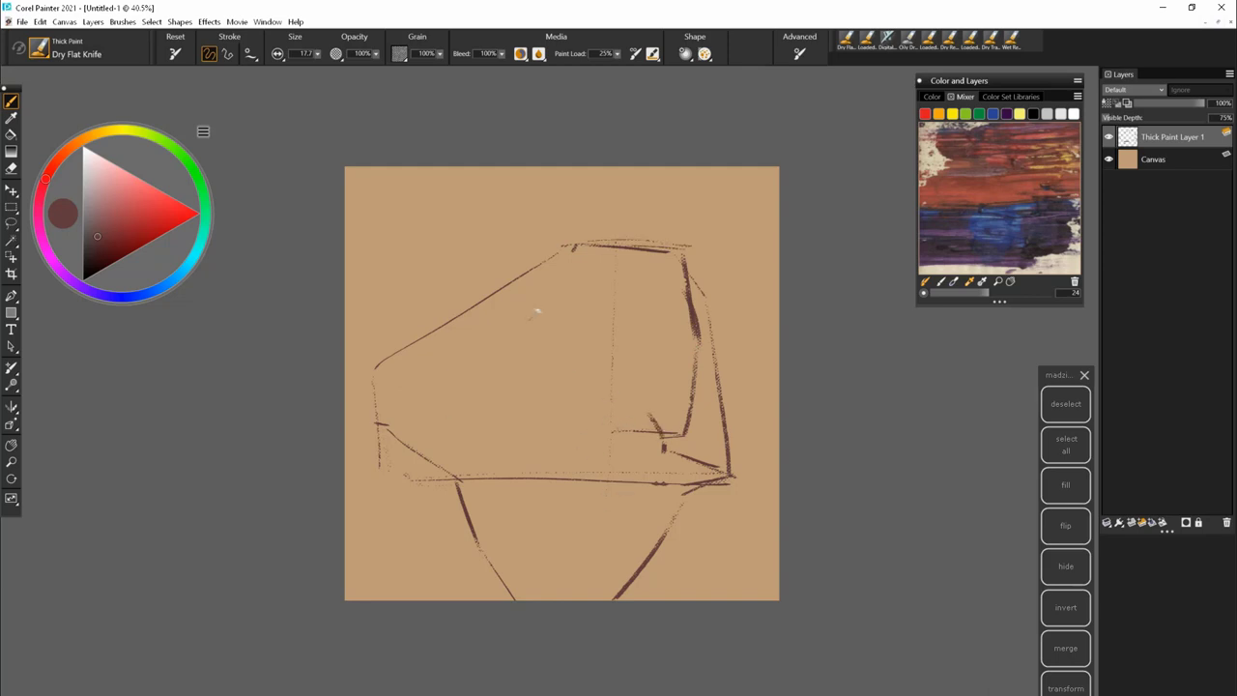
pyautogui.moveTo(584, 387); pyautogui.dragTo(493, 387)
pyautogui.moveTo(567, 309); pyautogui.dragTo(567, 386)
pyautogui.moveTo(567, 267); pyautogui.dragTo(566, 379)
pyautogui.moveTo(577, 246)
pyautogui.mouseDown()
pyautogui.moveTo(559, 319)
pyautogui.moveTo(564, 310)
pyautogui.moveTo(564, 383)
pyautogui.mouseUp()
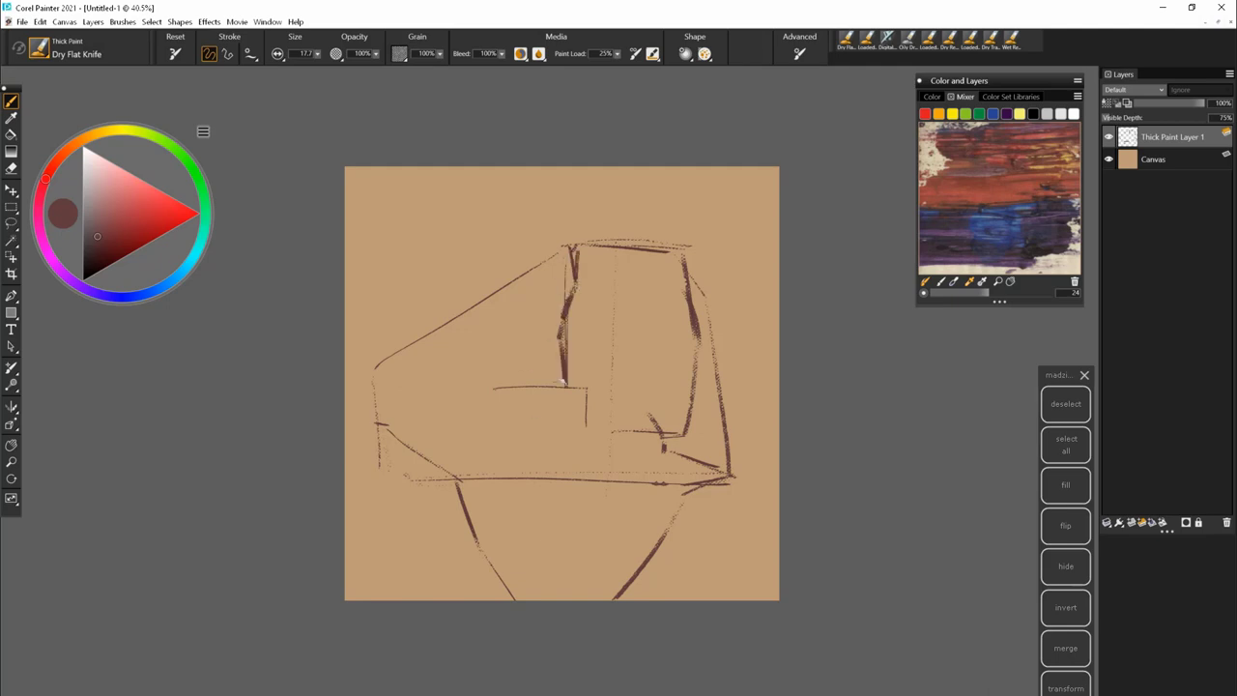
# - Turn on Sample Multiple Colors and redraw the bowl's rim and right side, adding a round fruit next to it
pyautogui.click(984, 282)
pyautogui.moveTo(536, 388); pyautogui.dragTo(584, 388)
pyautogui.moveTo(584, 389); pyautogui.dragTo(583, 426)
pyautogui.moveTo(515, 387)
pyautogui.mouseDown()
pyautogui.moveTo(585, 387)
pyautogui.moveTo(584, 430)
pyautogui.moveTo(562, 430)
pyautogui.moveTo(530, 474)
pyautogui.mouseUp()
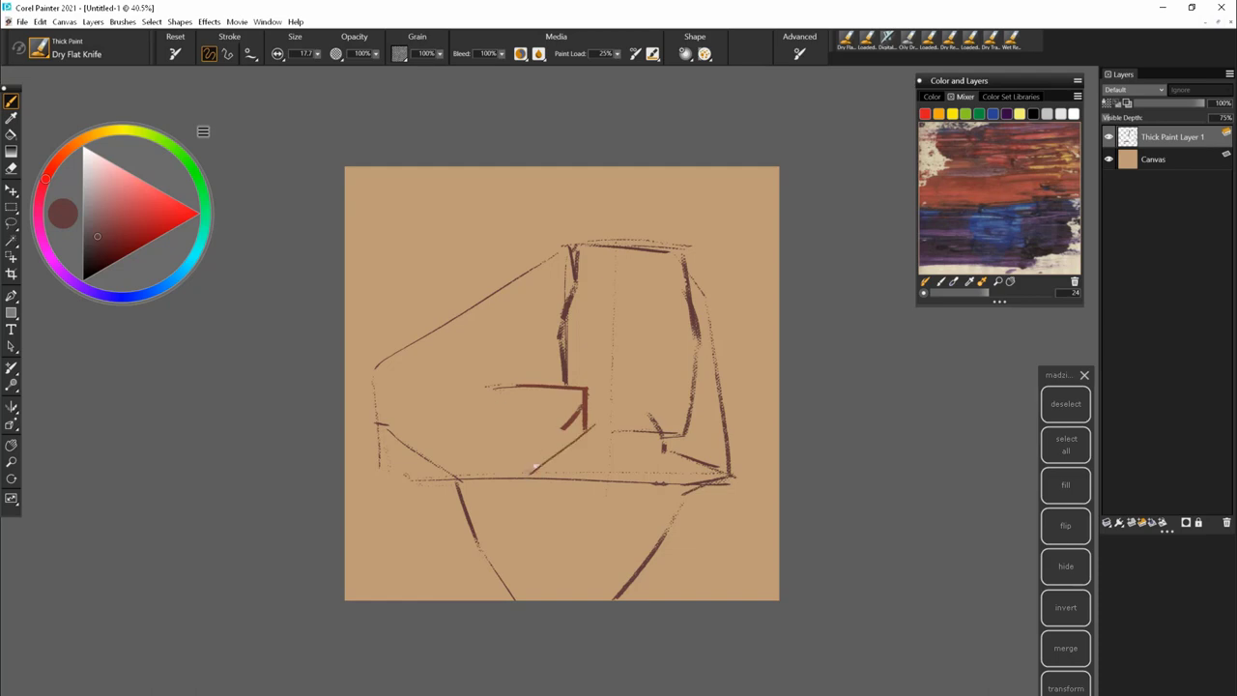
pyautogui.hotkey('ctrl', 'z')
pyautogui.moveTo(608, 427)
pyautogui.mouseDown()
pyautogui.moveTo(553, 475)
pyautogui.moveTo(663, 453)
pyautogui.mouseUp()
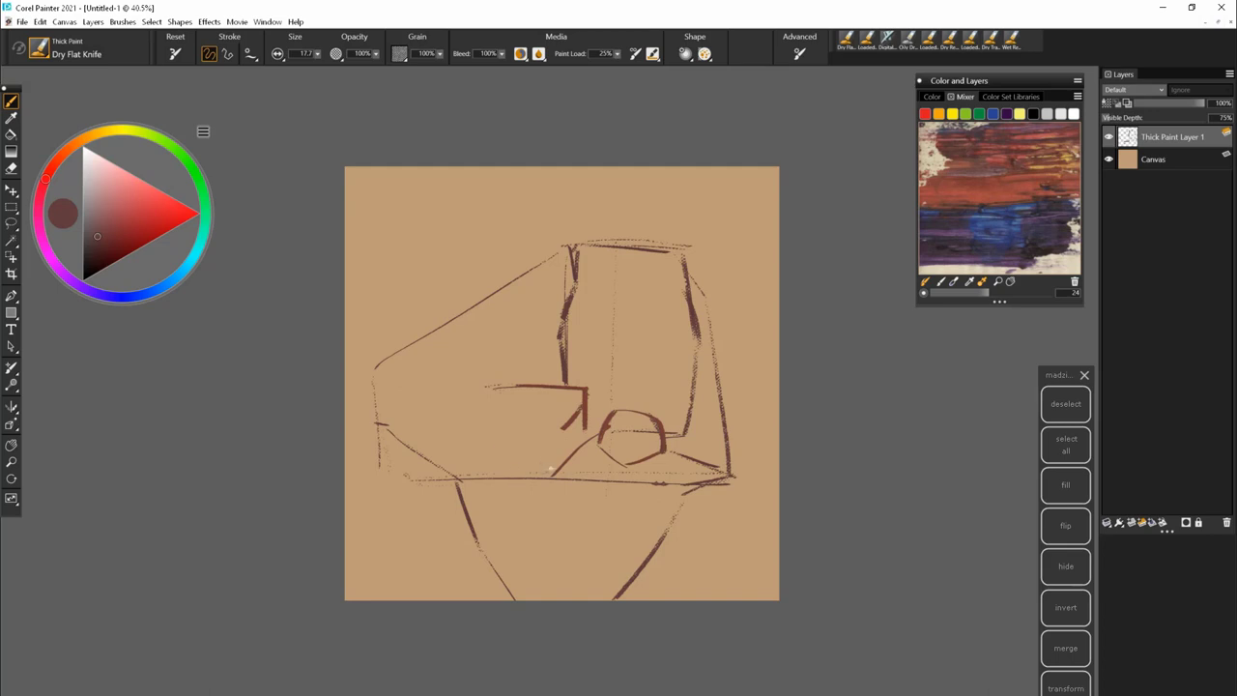
# - Draw a vertical cloth fold below the table edge and slanted folds spreading out beneath the bowl
pyautogui.moveTo(549, 479); pyautogui.dragTo(554, 597)
pyautogui.moveTo(480, 494); pyautogui.dragTo(489, 473)
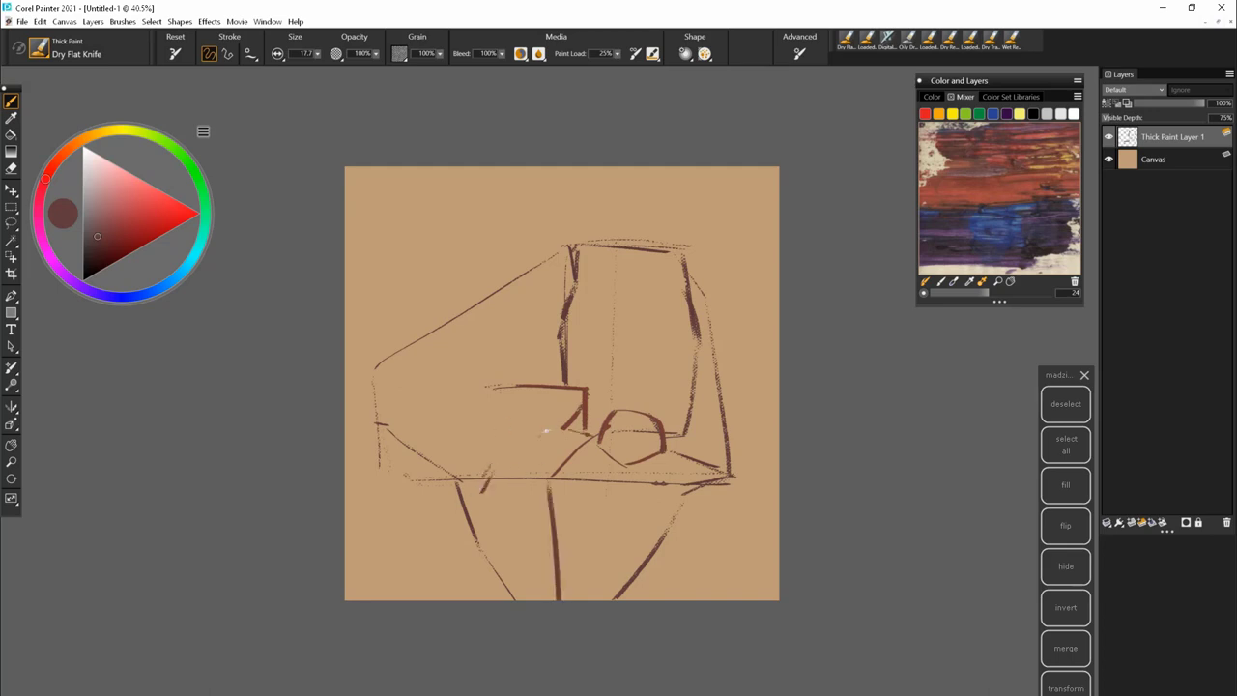
pyautogui.moveTo(561, 428)
pyautogui.mouseDown()
pyautogui.moveTo(431, 471)
pyautogui.moveTo(438, 488)
pyautogui.mouseUp()
pyautogui.moveTo(470, 516)
pyautogui.mouseDown()
pyautogui.moveTo(440, 481)
pyautogui.moveTo(504, 461)
pyautogui.moveTo(481, 483)
pyautogui.mouseUp()
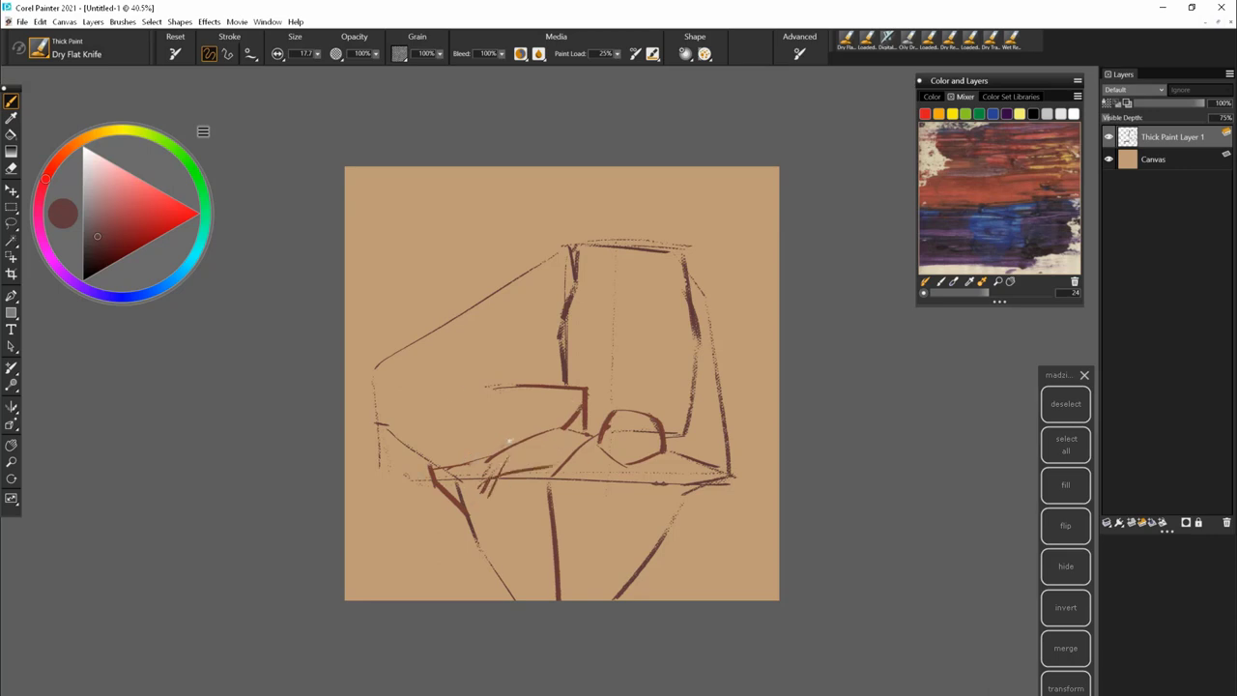
# - Complete the bowl's left side and rim, and outline the draped shape and cloth folds around it
pyautogui.moveTo(490, 390); pyautogui.dragTo(505, 436)
pyautogui.hotkey('ctrl', 'z')
pyautogui.moveTo(477, 395); pyautogui.dragTo(509, 441)
pyautogui.moveTo(566, 392); pyautogui.dragTo(479, 393)
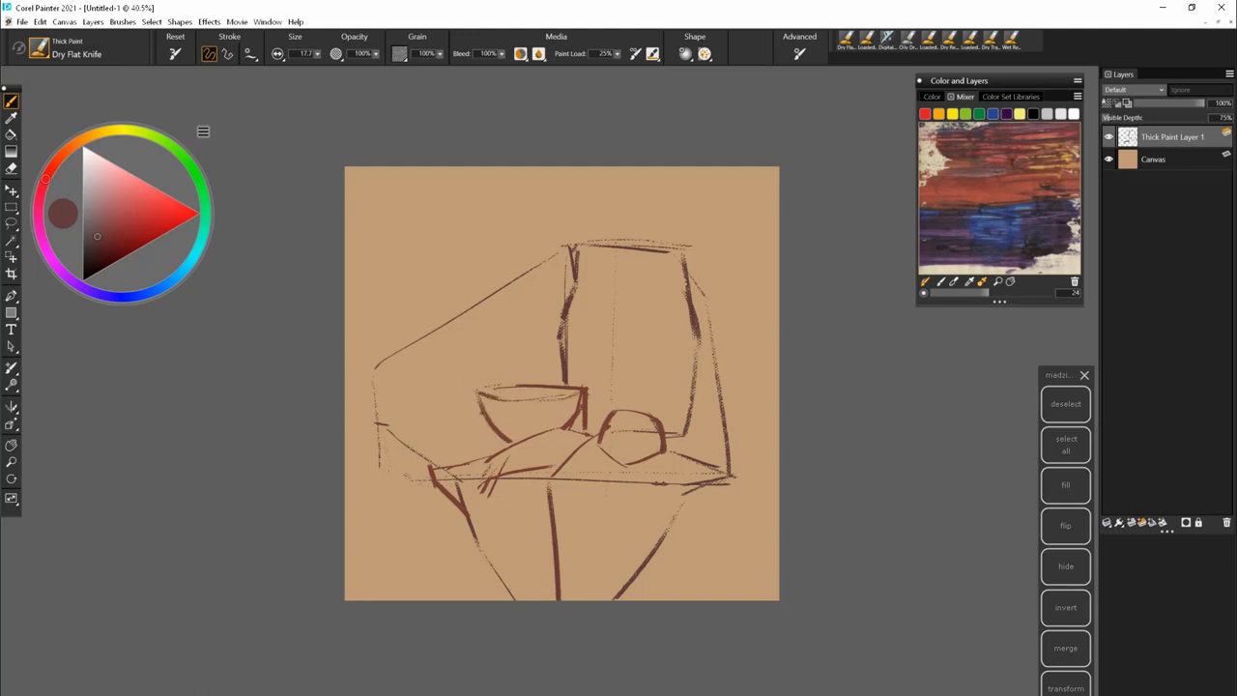
pyautogui.moveTo(390, 430)
pyautogui.mouseDown()
pyautogui.moveTo(498, 445)
pyautogui.moveTo(450, 379)
pyautogui.moveTo(381, 367)
pyautogui.moveTo(372, 395)
pyautogui.moveTo(383, 436)
pyautogui.moveTo(431, 468)
pyautogui.mouseUp()
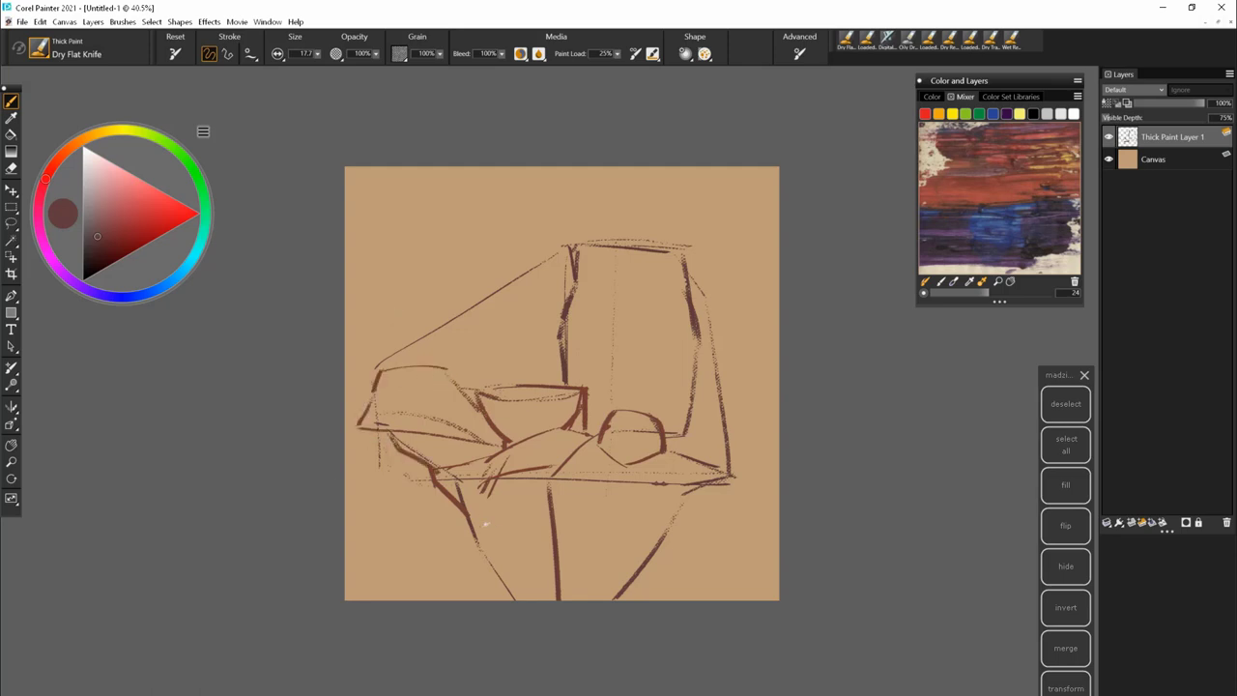
pyautogui.moveTo(539, 464)
pyautogui.mouseDown()
pyautogui.moveTo(537, 590)
pyautogui.moveTo(555, 511)
pyautogui.mouseUp()
# - Choose the Dry Bristle Eraser and erase the construction lines around the jar, fruit and tabletop
pyautogui.click(38, 48)
pyautogui.click(187, 205)
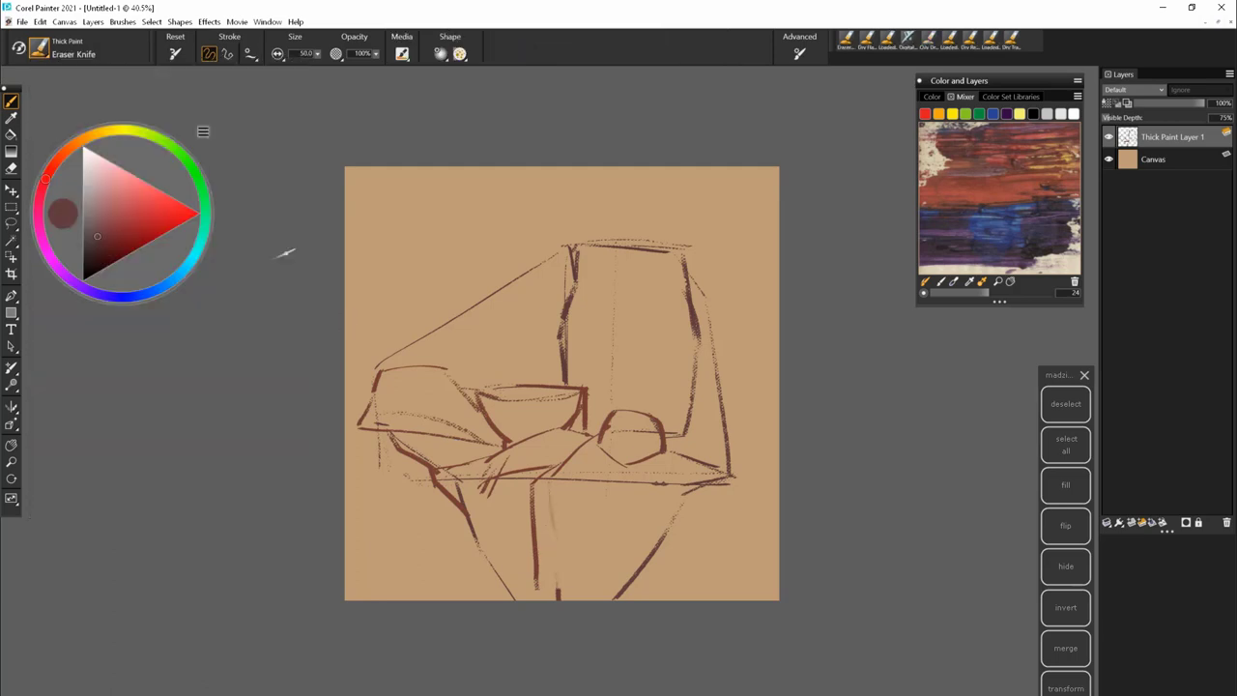
pyautogui.click(39, 48)
pyautogui.scroll(2, 208, 290)
pyautogui.click(221, 119)
pyautogui.moveTo(619, 464)
pyautogui.mouseDown()
pyautogui.moveTo(725, 474)
pyautogui.moveTo(696, 280)
pyautogui.mouseUp()
pyautogui.moveTo(556, 246)
pyautogui.mouseDown()
pyautogui.moveTo(405, 348)
pyautogui.moveTo(373, 405)
pyautogui.moveTo(380, 473)
pyautogui.moveTo(649, 481)
pyautogui.mouseUp()
pyautogui.moveTo(527, 479); pyautogui.dragTo(476, 474)
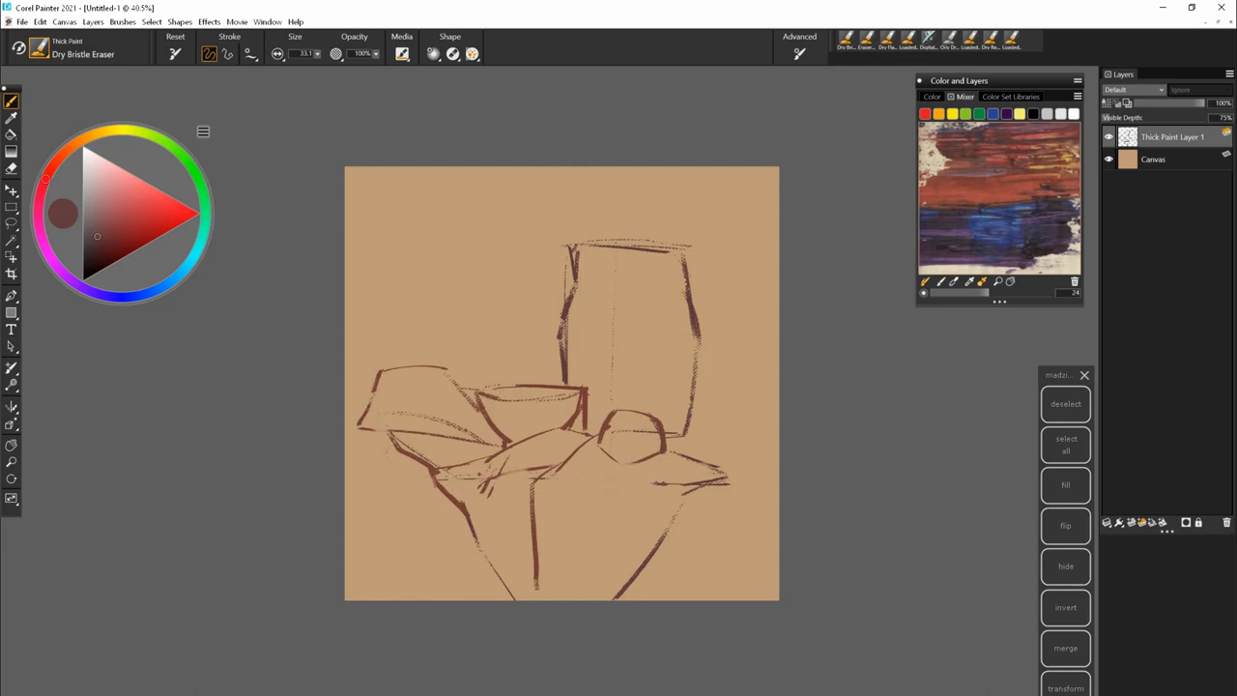
pyautogui.moveTo(584, 430); pyautogui.dragTo(611, 391)
# - Return to the Dry Flat Knife and draw the jar's rim, rounded lid with knob, and two side handles
pyautogui.click(885, 44)
pyautogui.moveTo(578, 288)
pyautogui.mouseDown()
pyautogui.moveTo(687, 286)
pyautogui.moveTo(578, 266)
pyautogui.moveTo(567, 288)
pyautogui.mouseUp()
pyautogui.moveTo(688, 268); pyautogui.dragTo(692, 289)
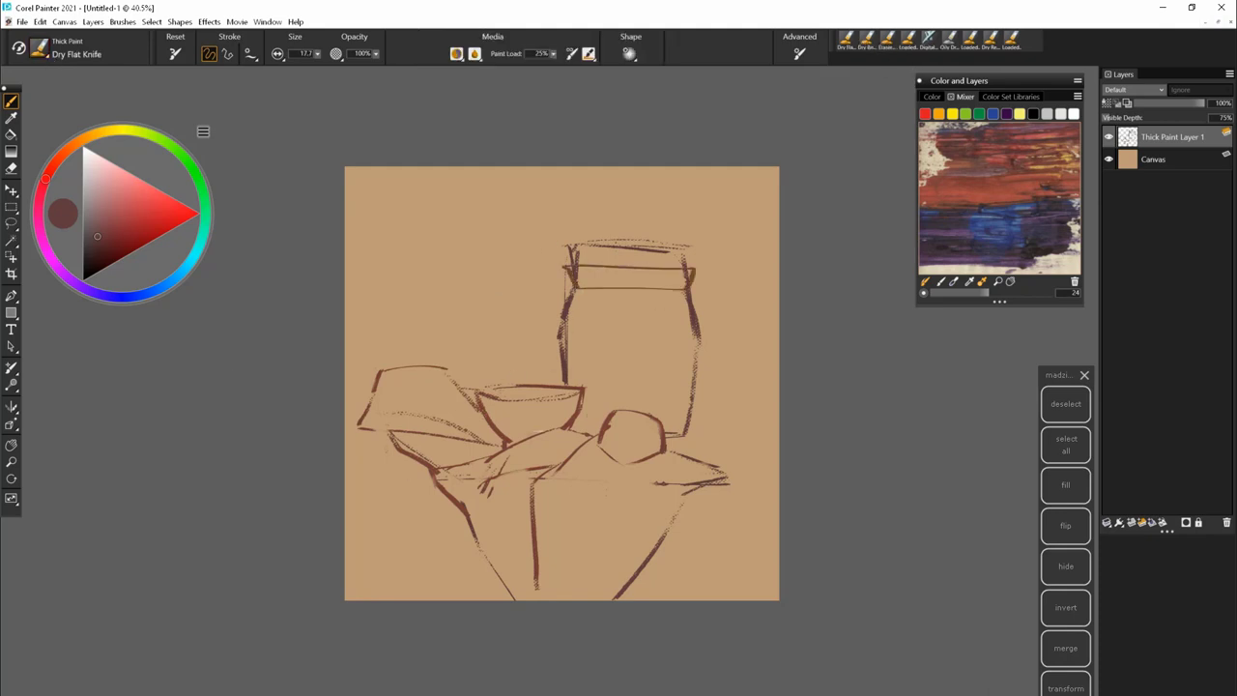
pyautogui.moveTo(577, 263)
pyautogui.mouseDown()
pyautogui.moveTo(596, 245)
pyautogui.moveTo(688, 256)
pyautogui.mouseUp()
pyautogui.moveTo(597, 246)
pyautogui.mouseDown()
pyautogui.moveTo(659, 242)
pyautogui.moveTo(642, 242)
pyautogui.mouseUp()
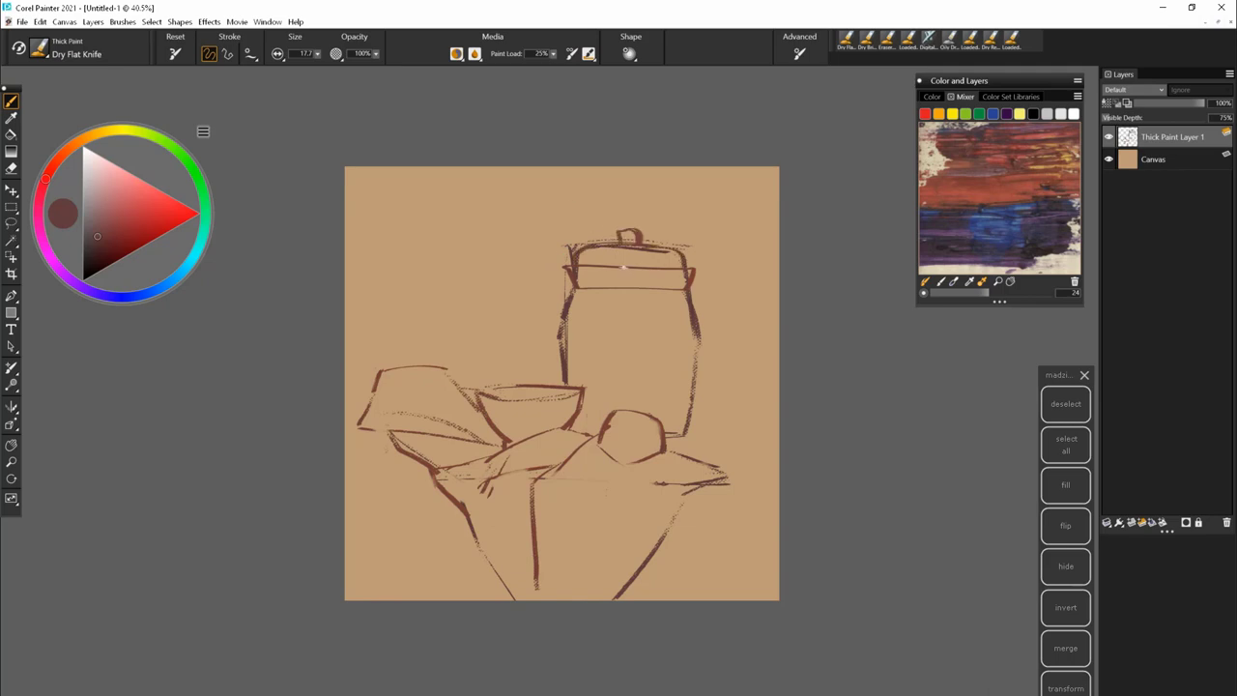
pyautogui.moveTo(560, 294); pyautogui.dragTo(560, 326)
pyautogui.moveTo(694, 300); pyautogui.dragTo(699, 330)
# - Erase the stray sketch lines around the jar's lid, neck and right side with the Dry Bristle Eraser
pyautogui.press('e')
pyautogui.moveTo(671, 253)
pyautogui.mouseDown()
pyautogui.moveTo(609, 241)
pyautogui.moveTo(623, 242)
pyautogui.mouseUp()
pyautogui.moveTo(621, 244)
pyautogui.mouseDown()
pyautogui.moveTo(565, 245)
pyautogui.moveTo(570, 282)
pyautogui.mouseUp()
pyautogui.moveTo(686, 269); pyautogui.dragTo(688, 286)
pyautogui.moveTo(690, 302); pyautogui.dragTo(692, 328)
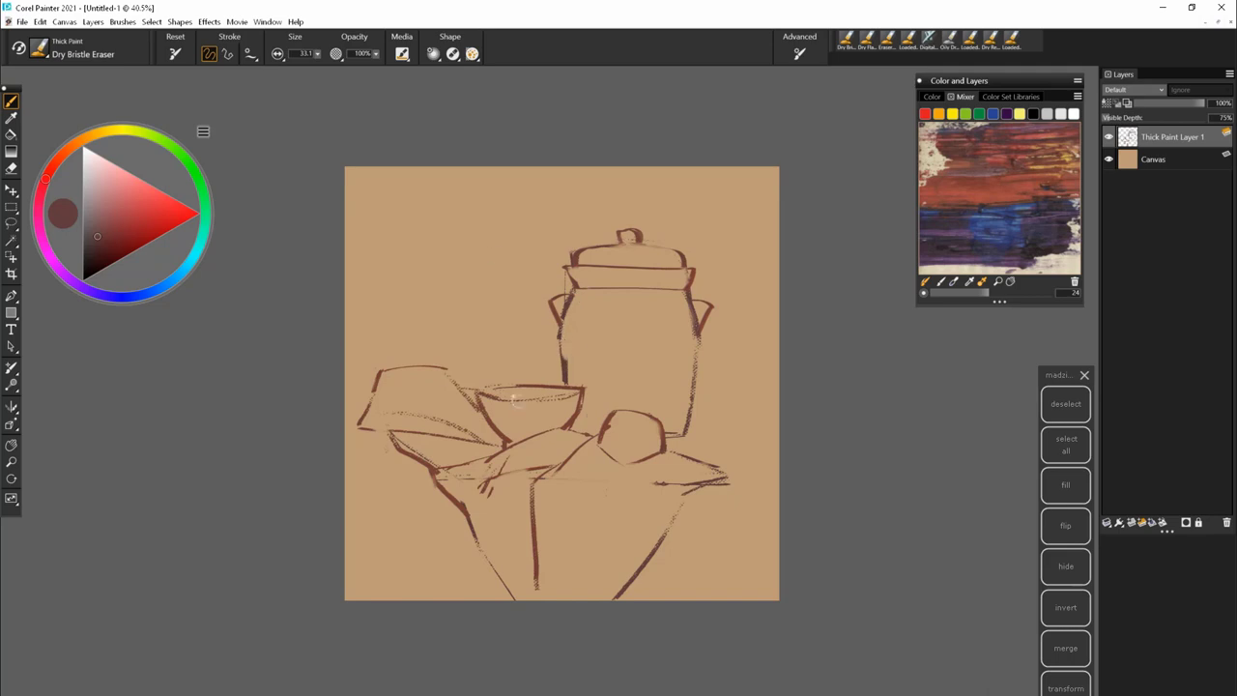
# - Switch back to the Dry Flat Knife and draw a small pile of fruit inside the bowl
pyautogui.press('e')
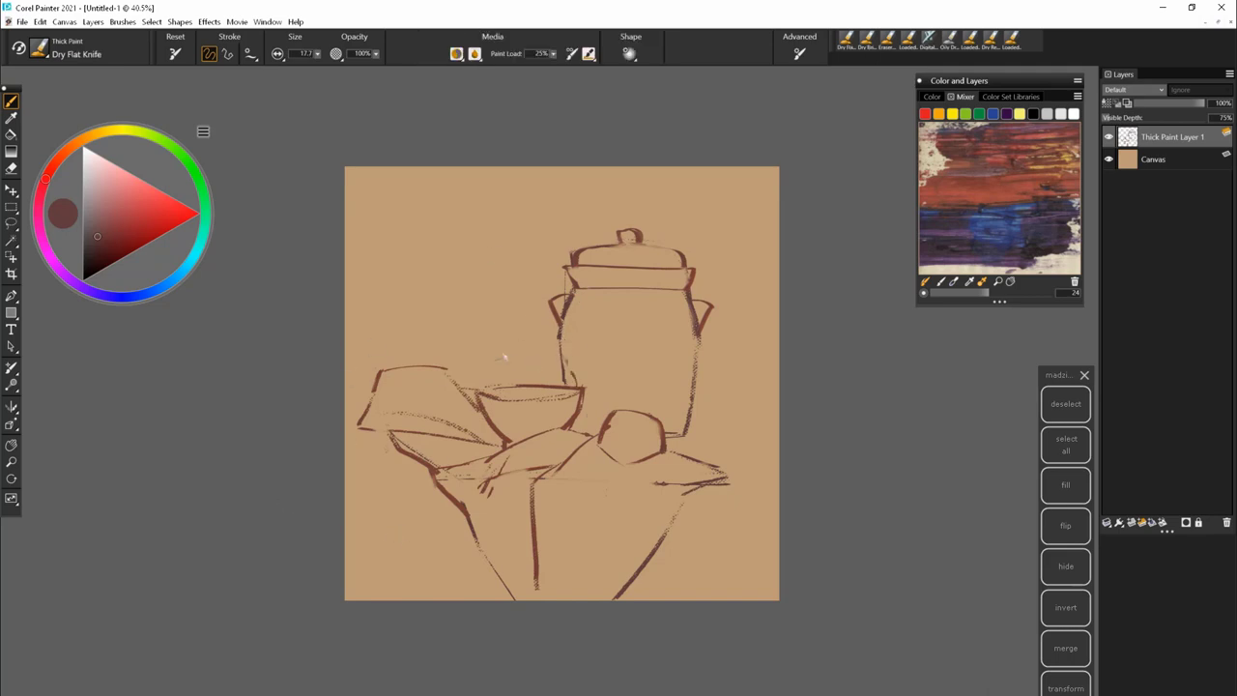
pyautogui.moveTo(532, 391); pyautogui.dragTo(572, 385)
pyautogui.moveTo(487, 392); pyautogui.dragTo(553, 364)
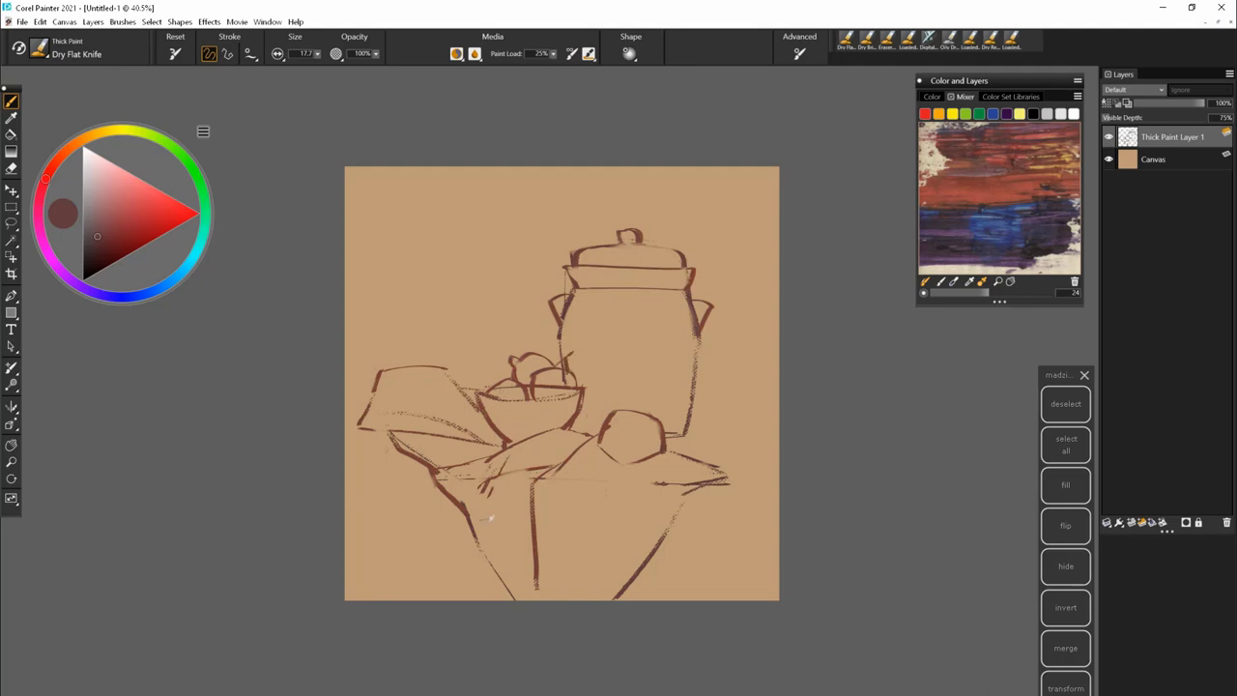
# - Erase the overlapping lines in the bowl's fruit and draw the table's front and back edges with the Dry Flat Knife
pyautogui.press('e')
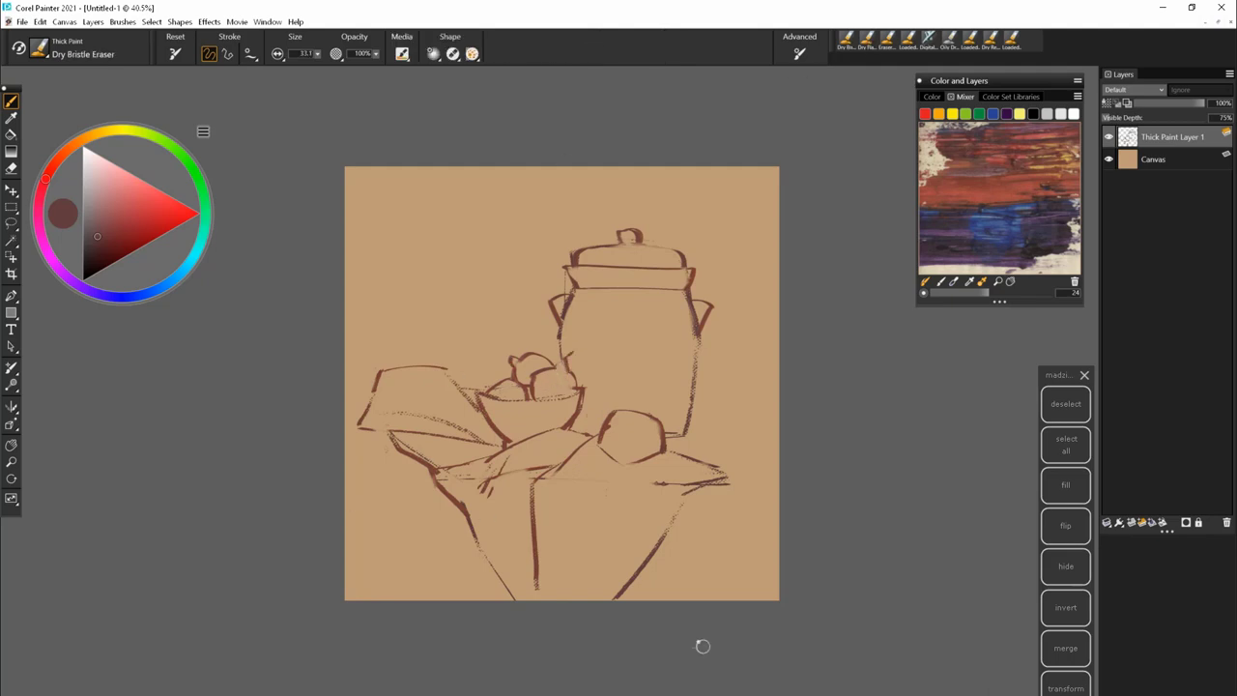
pyautogui.press('e')
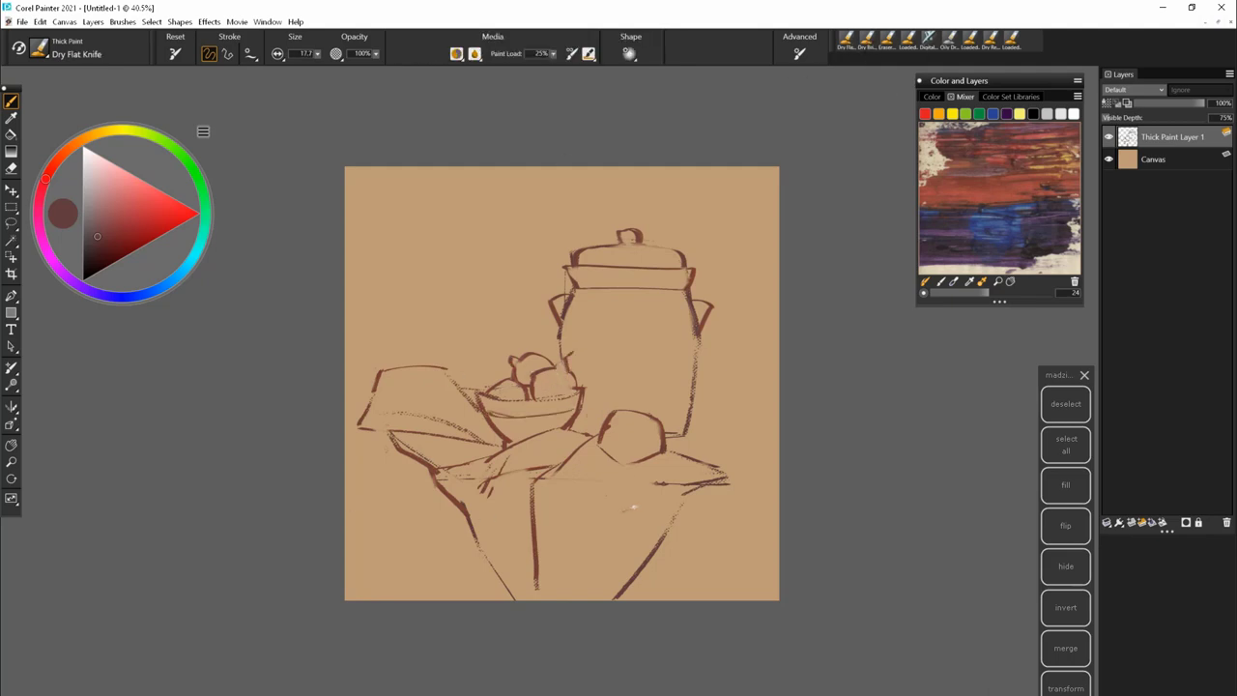
pyautogui.moveTo(438, 487); pyautogui.dragTo(345, 488)
pyautogui.moveTo(679, 496); pyautogui.dragTo(782, 506)
pyautogui.moveTo(781, 421); pyautogui.dragTo(692, 419)
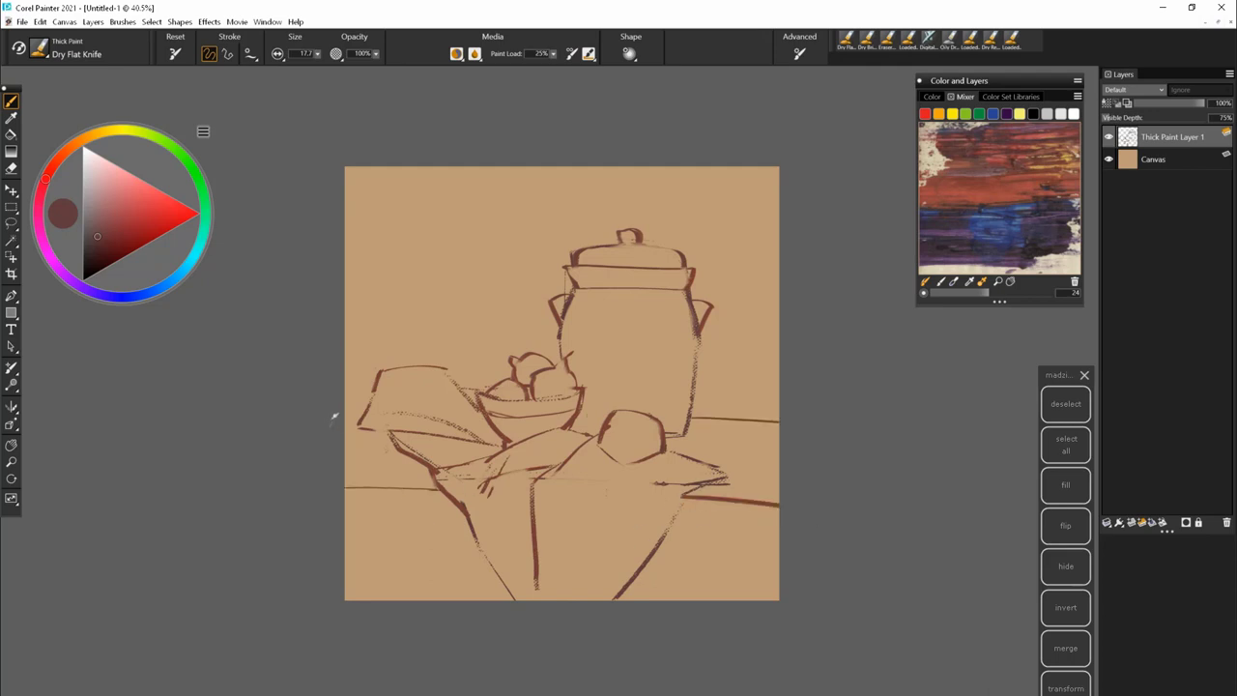
# - Strengthen the jar's right contour with the Dry Flat Knife and clean it up with the Dry Bristle Eraser
pyautogui.moveTo(701, 333); pyautogui.dragTo(680, 436)
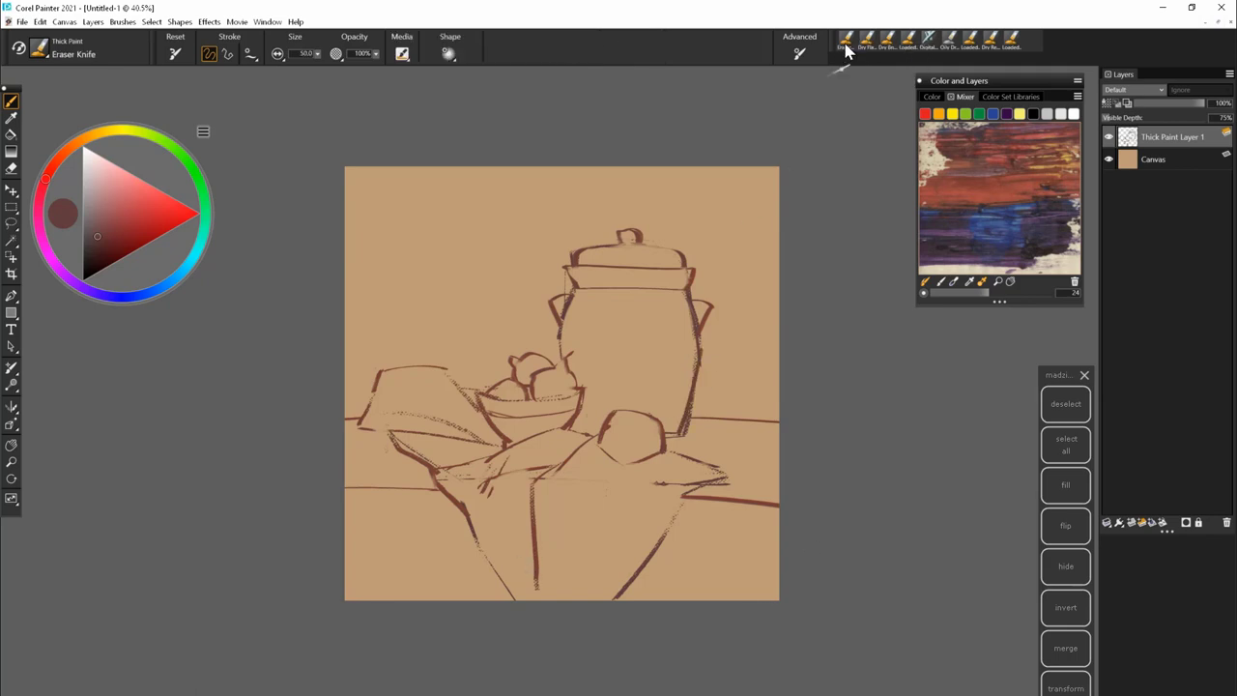
pyautogui.click(864, 43)
pyautogui.moveTo(696, 346); pyautogui.dragTo(697, 375)
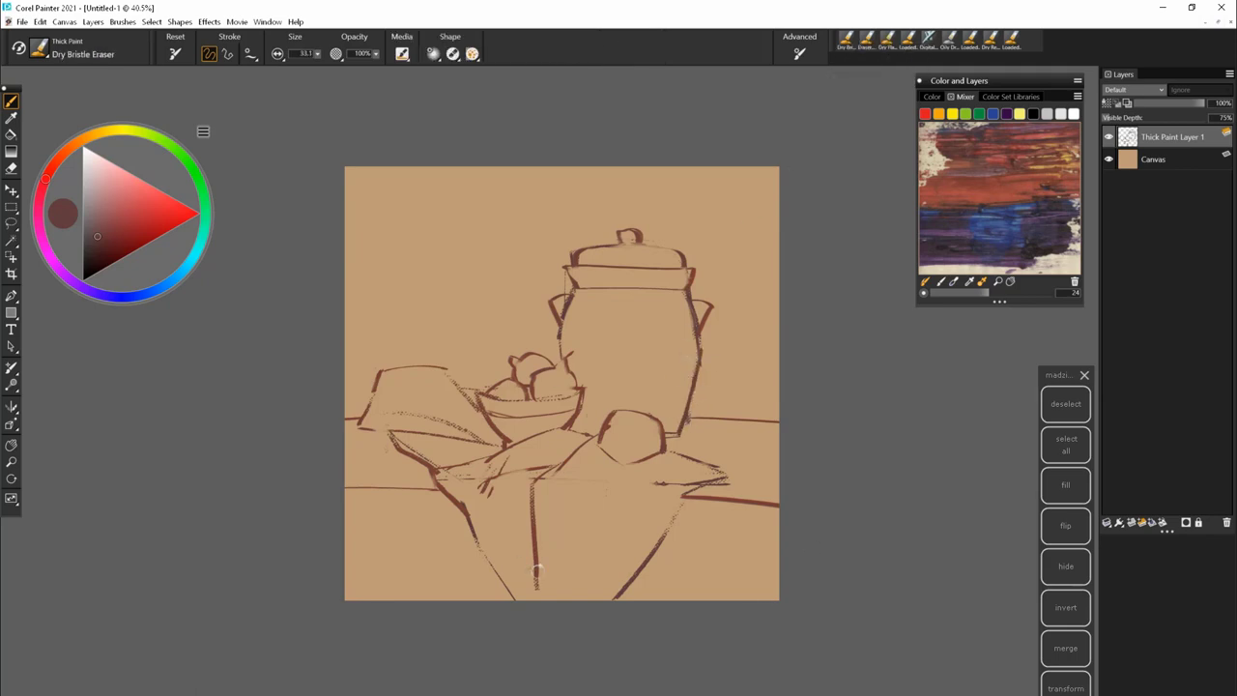
# - Add a new Thick Paint layer beneath the sketch and choose the Oily Dry Pastel brush from Thick Paint Compatible
pyautogui.hotkey('ctrl', '+')
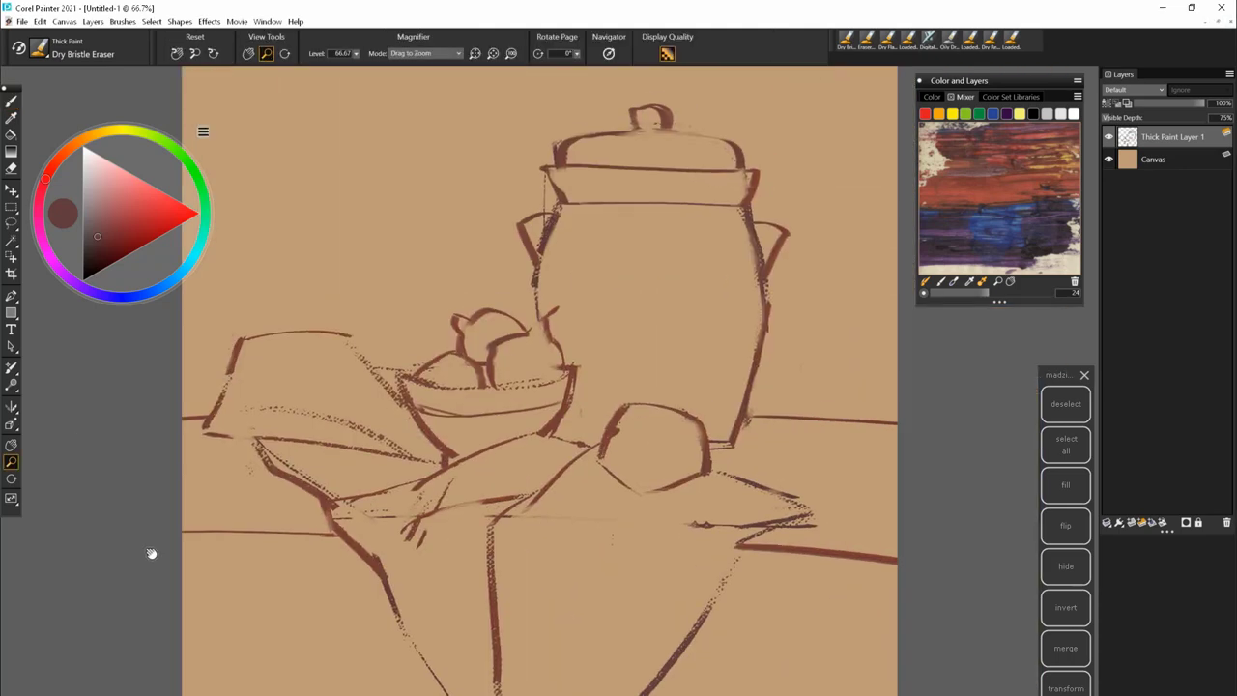
pyautogui.hotkey('ctrl', 'shift', 'n')
pyautogui.click(39, 50)
pyautogui.scroll(-10, 96, 359)
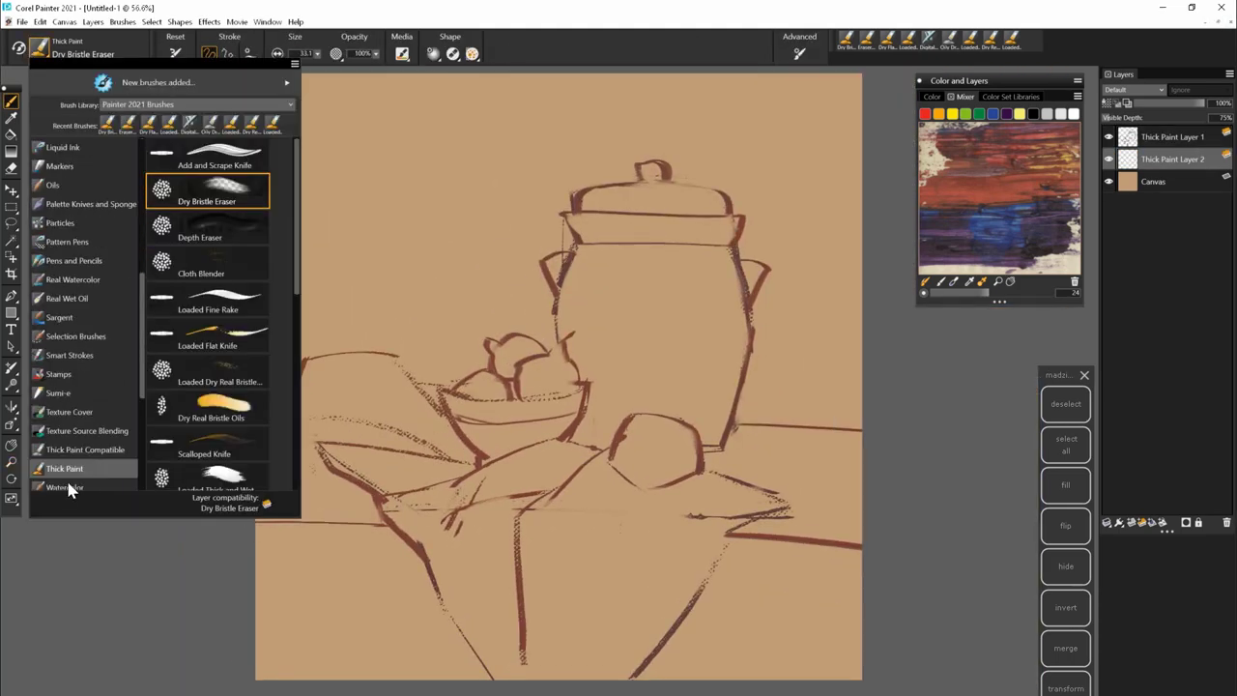
pyautogui.scroll(-1, 143, 417)
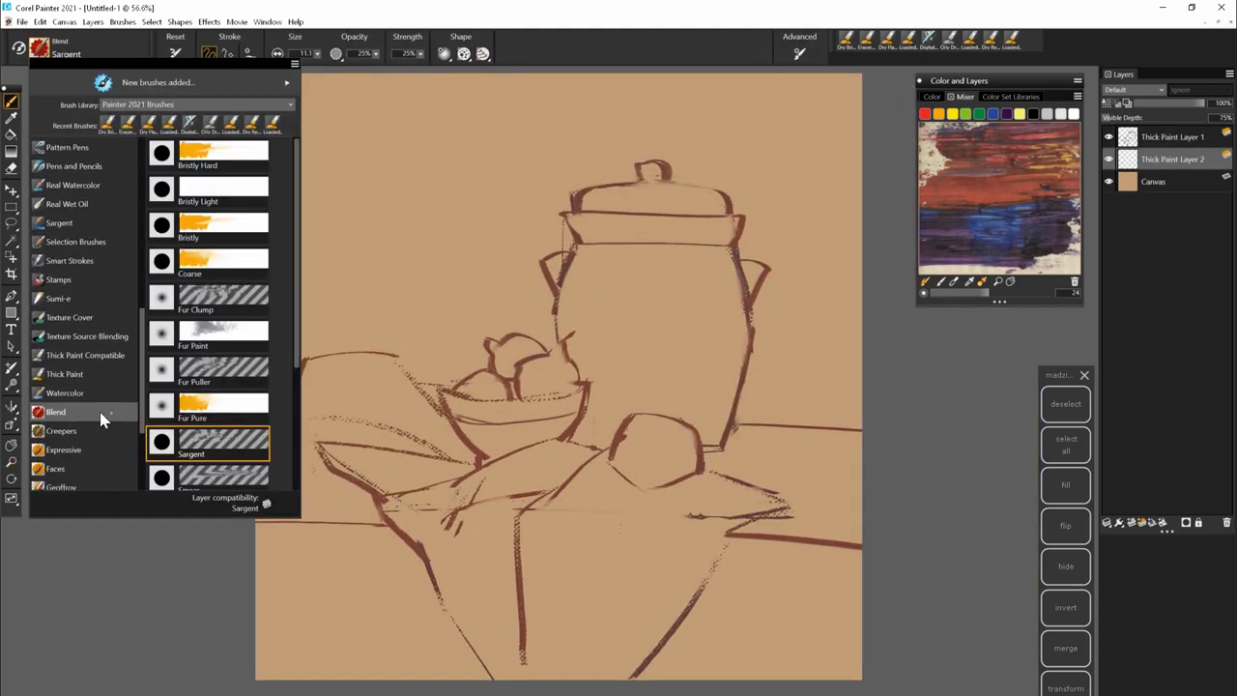
pyautogui.click(96, 355)
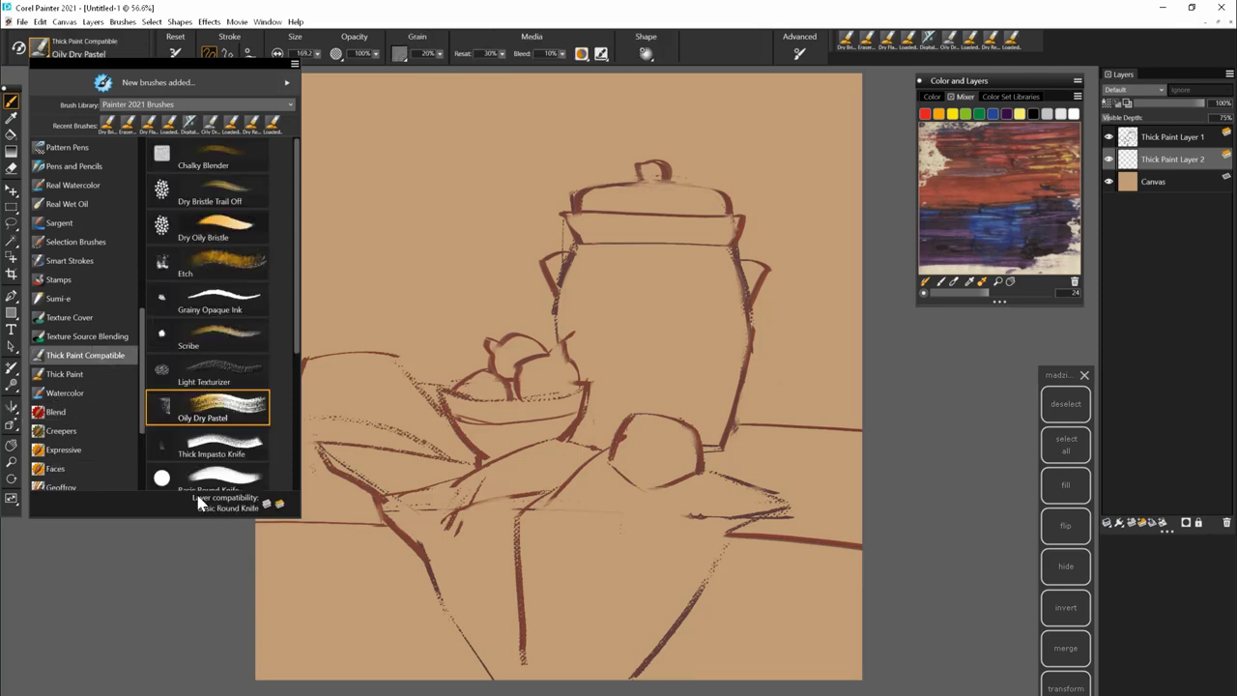
pyautogui.click(138, 552)
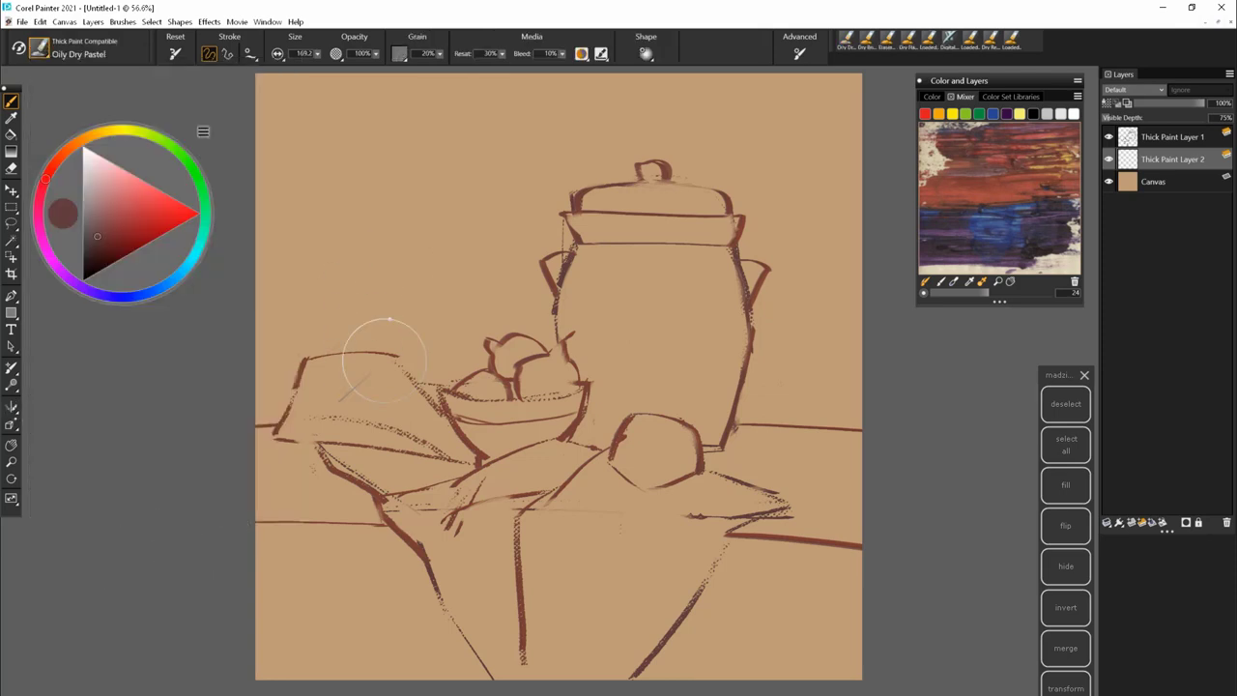
# - Block in the background behind the bowl and the jar's left side with broad pale pinkish-grey strokes
pyautogui.click(86, 176)
pyautogui.moveTo(408, 216)
pyautogui.mouseDown()
pyautogui.moveTo(396, 358)
pyautogui.moveTo(523, 126)
pyautogui.moveTo(266, 241)
pyautogui.moveTo(623, 145)
pyautogui.moveTo(633, 164)
pyautogui.moveTo(706, 203)
pyautogui.mouseUp()
pyautogui.moveTo(415, 382); pyautogui.dragTo(488, 425)
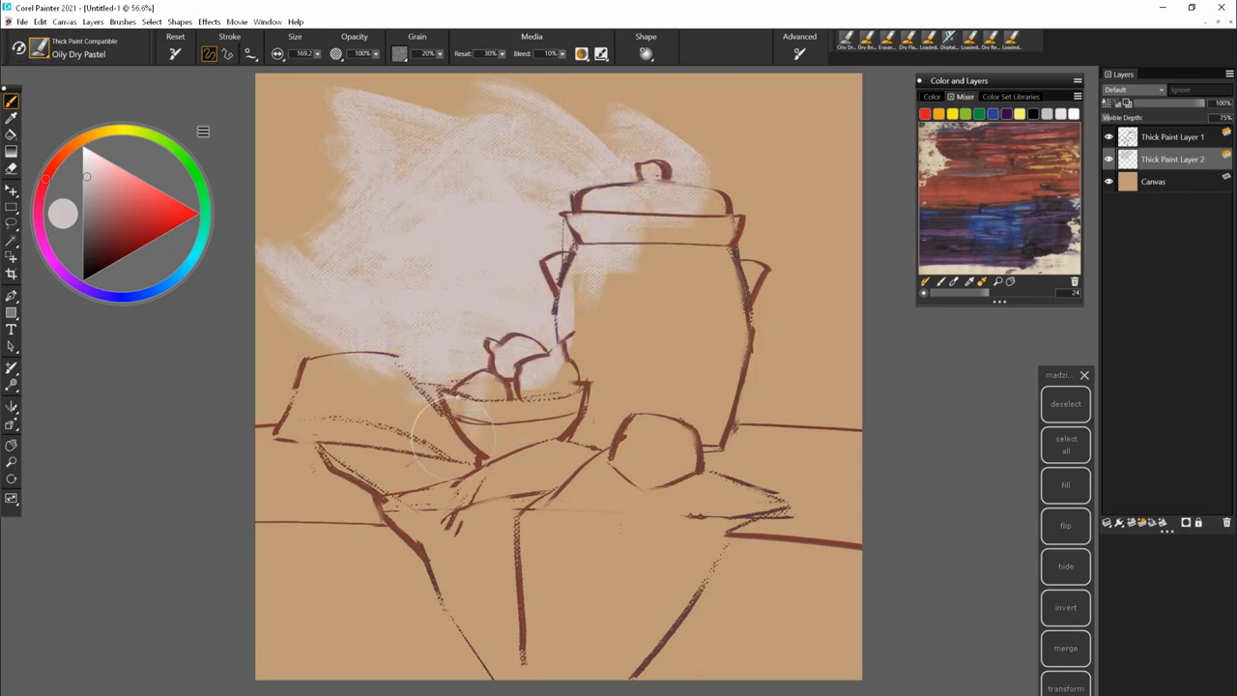
# - Choose a pale greyish blue and paint it over the background around the bowl of fruit
pyautogui.click(121, 299)
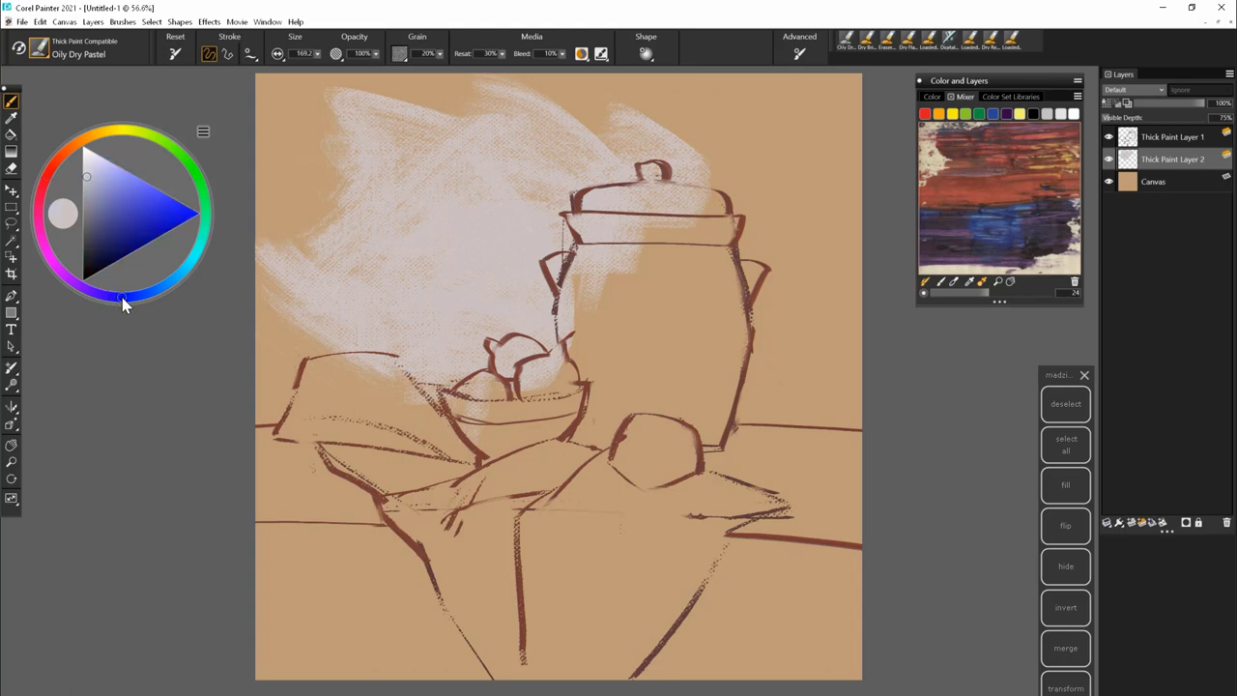
pyautogui.moveTo(122, 299); pyautogui.dragTo(146, 296)
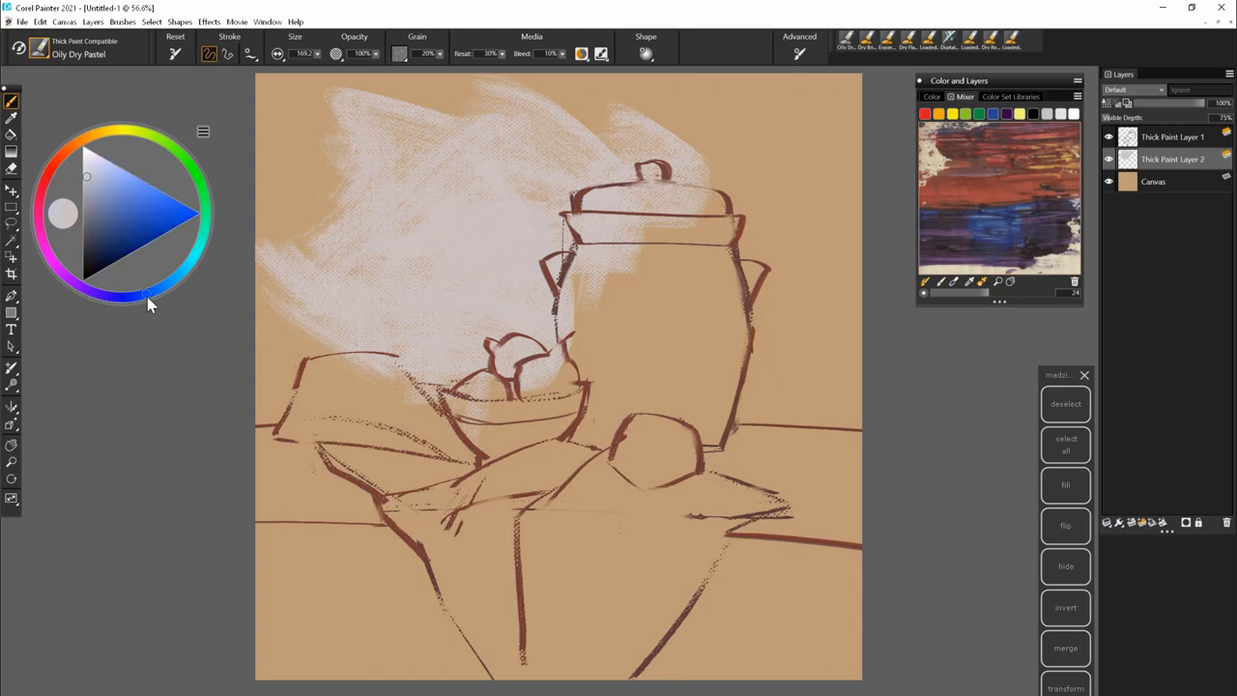
pyautogui.click(90, 182)
pyautogui.moveTo(464, 372)
pyautogui.mouseDown()
pyautogui.moveTo(406, 311)
pyautogui.moveTo(321, 339)
pyautogui.moveTo(451, 342)
pyautogui.mouseUp()
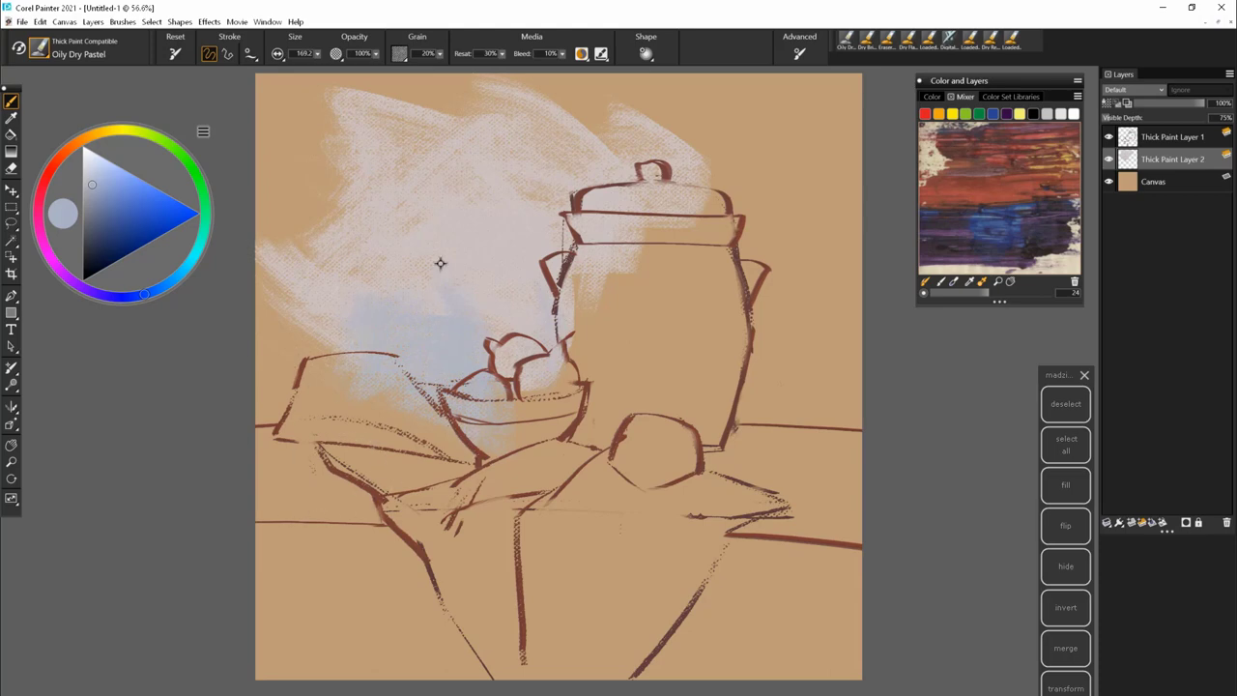
# - Choose a pale warm grey and extend the background across the upper canvas and around the jar's lid
pyautogui.moveTo(76, 145); pyautogui.dragTo(93, 172)
pyautogui.click(83, 140)
pyautogui.moveTo(338, 176)
pyautogui.mouseDown()
pyautogui.moveTo(290, 135)
pyautogui.moveTo(309, 193)
pyautogui.moveTo(411, 100)
pyautogui.moveTo(329, 87)
pyautogui.moveTo(676, 145)
pyautogui.moveTo(764, 80)
pyautogui.moveTo(851, 120)
pyautogui.moveTo(793, 251)
pyautogui.moveTo(744, 193)
pyautogui.mouseUp()
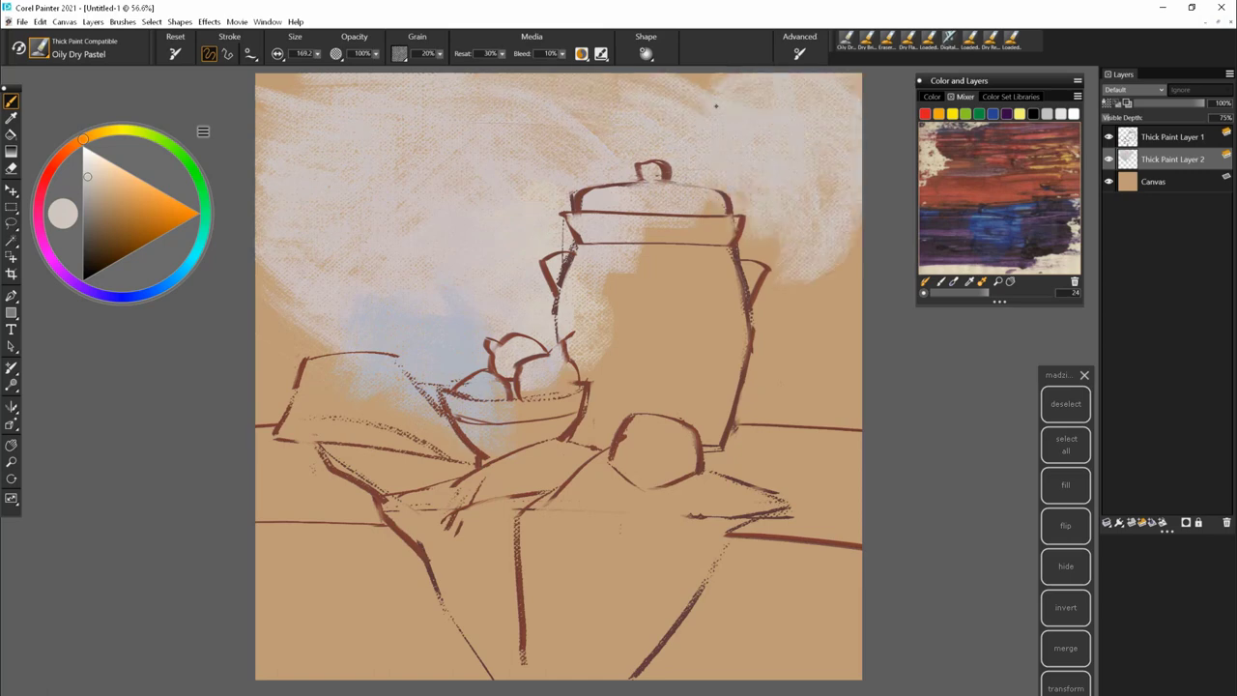
# - Paint neutral light-grey tones over the background to the right of the jar and above its lid
pyautogui.hotkey('ctrl', 'b')
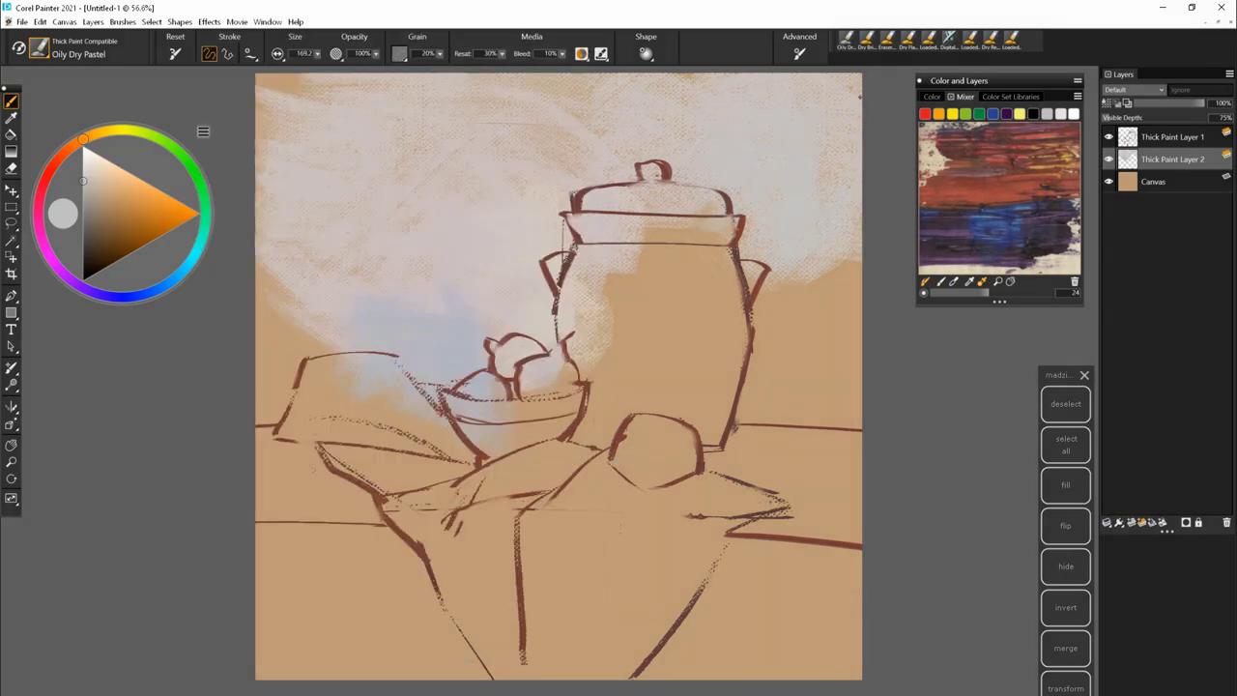
pyautogui.moveTo(821, 217); pyautogui.dragTo(778, 323)
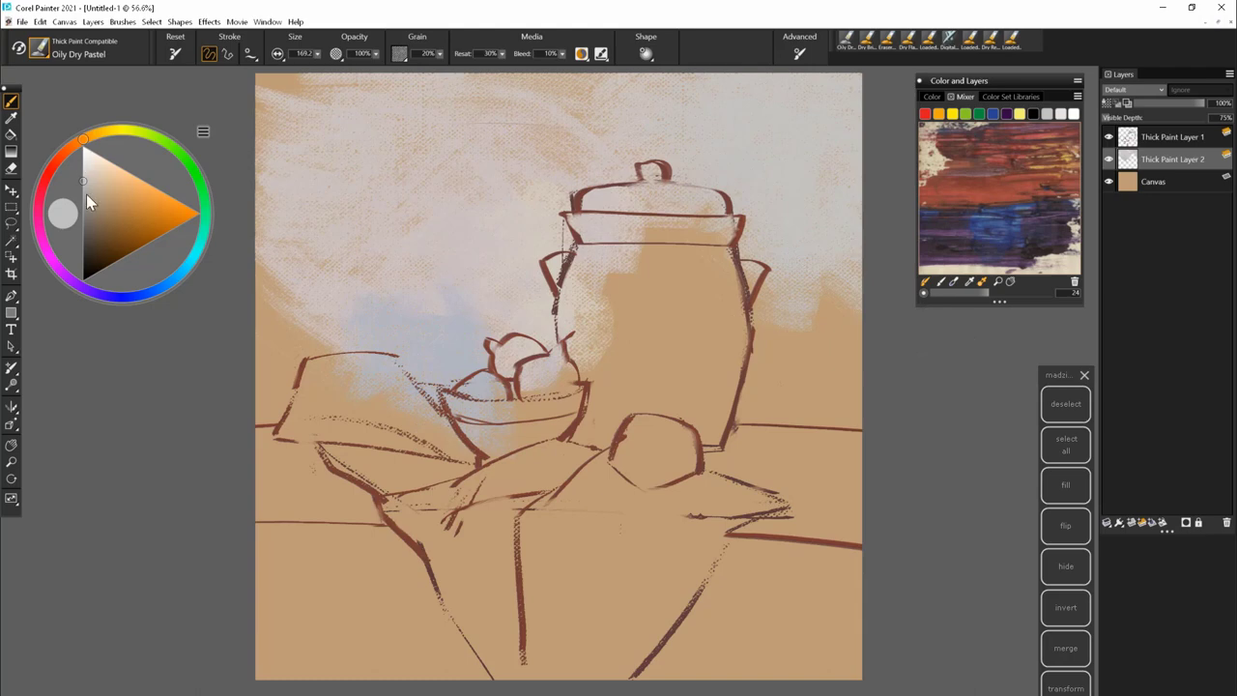
pyautogui.moveTo(856, 140)
pyautogui.mouseDown()
pyautogui.moveTo(831, 208)
pyautogui.moveTo(735, 174)
pyautogui.moveTo(834, 99)
pyautogui.moveTo(716, 193)
pyautogui.moveTo(762, 97)
pyautogui.mouseUp()
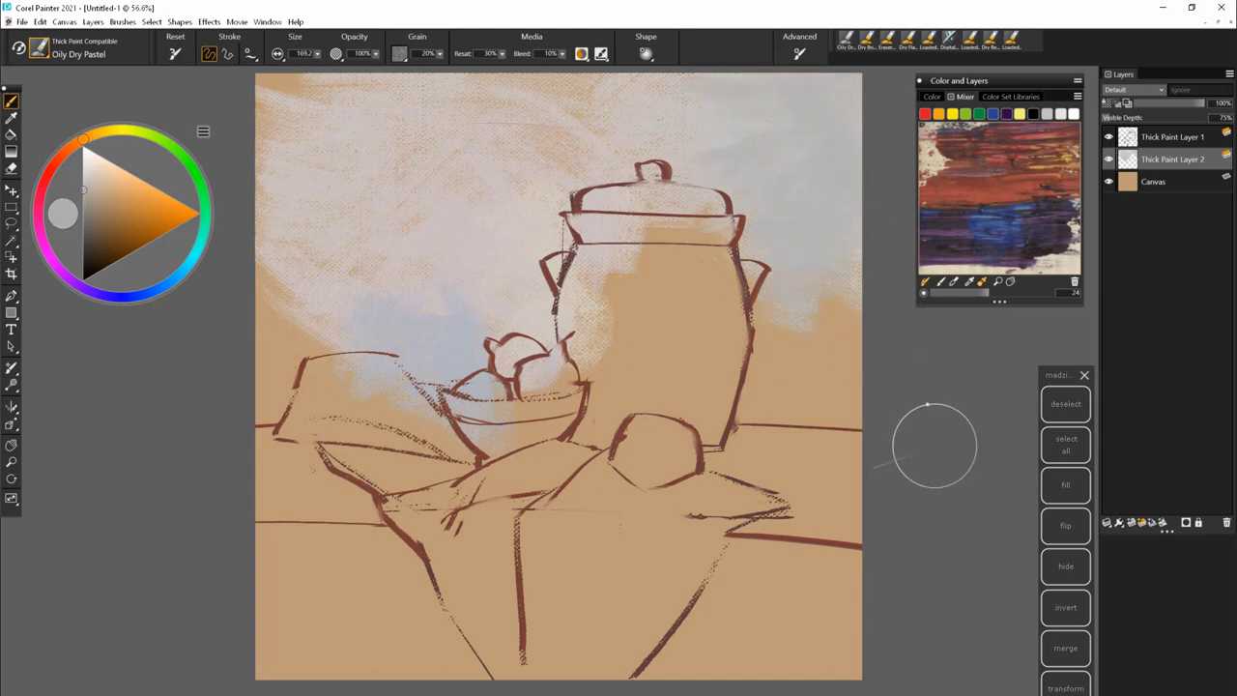
pyautogui.moveTo(571, 153); pyautogui.dragTo(699, 227)
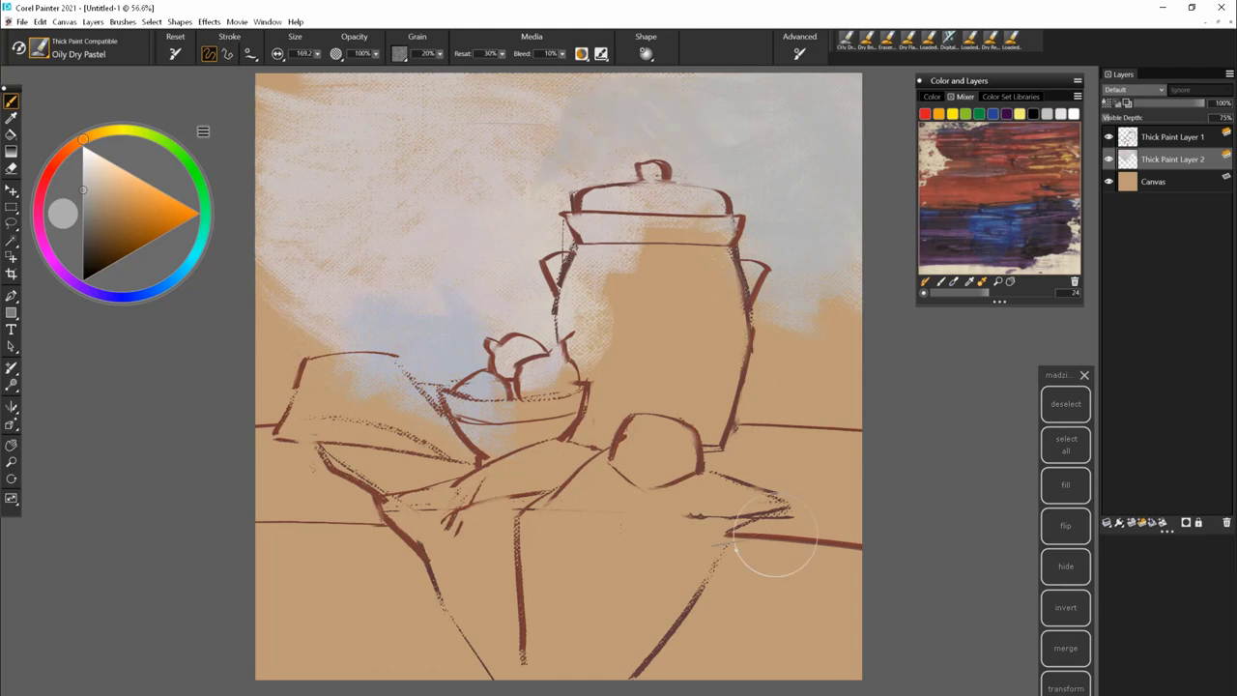
# - Paint a brownish-grey shadow behind the jar's right side and rework its upper part in mid grey with the brush at size 45.3
pyautogui.click(95, 222)
pyautogui.moveTo(822, 387)
pyautogui.mouseDown()
pyautogui.moveTo(772, 277)
pyautogui.moveTo(812, 319)
pyautogui.moveTo(841, 397)
pyautogui.moveTo(725, 421)
pyautogui.moveTo(778, 312)
pyautogui.moveTo(715, 387)
pyautogui.moveTo(832, 266)
pyautogui.moveTo(720, 358)
pyautogui.moveTo(832, 474)
pyautogui.mouseUp()
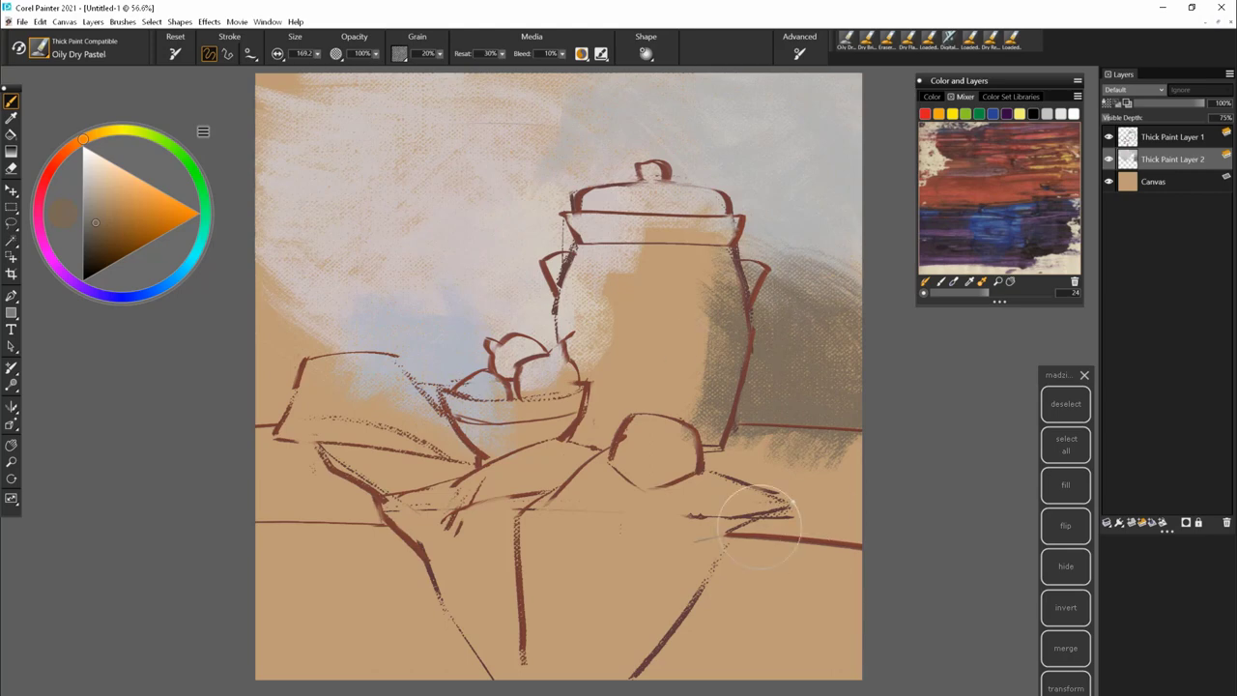
pyautogui.click(84, 223)
pyautogui.click(83, 212)
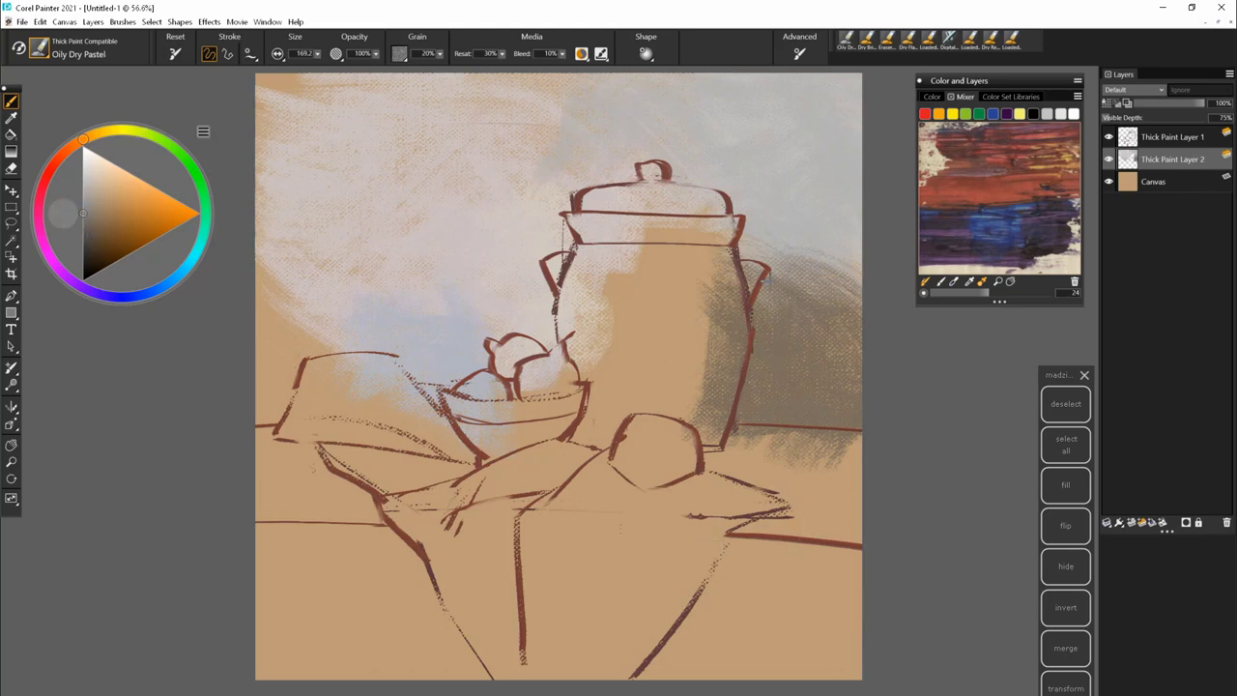
pyautogui.press('[')
pyautogui.moveTo(823, 259); pyautogui.dragTo(829, 289)
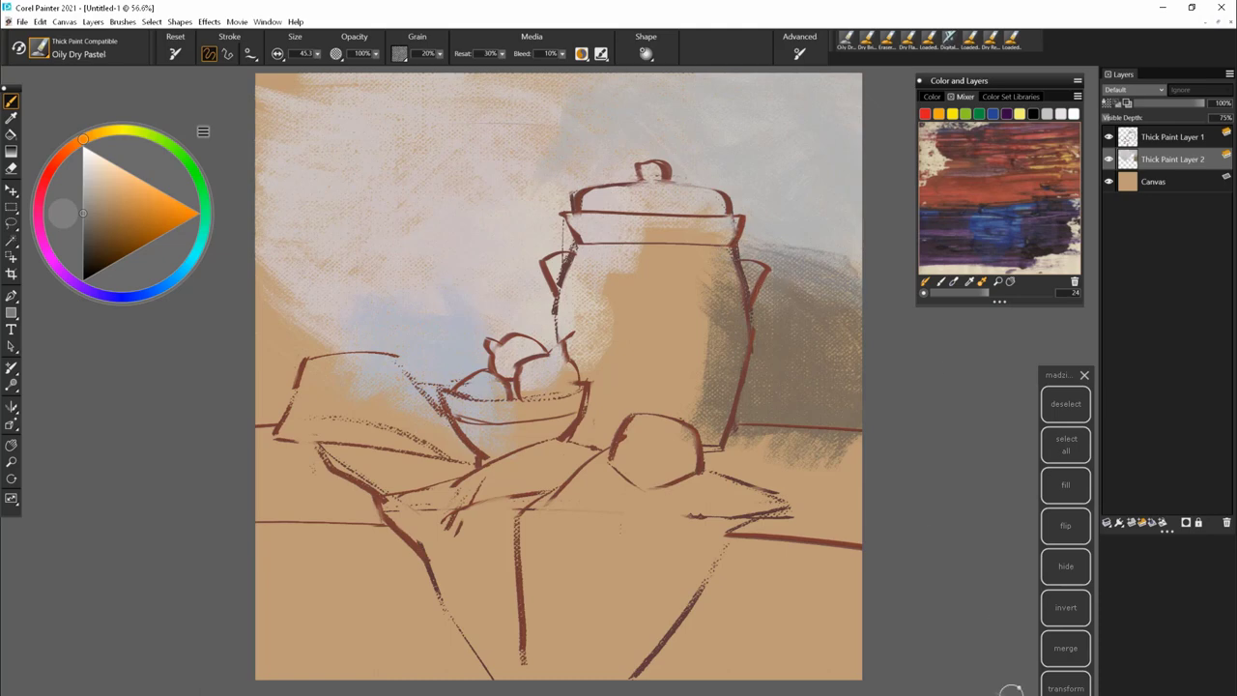
# - Block in the jar's lid and body with dark reddish-brown Loaded Wet Knife strokes on the sketch layer
pyautogui.click(96, 259)
pyautogui.click(58, 168)
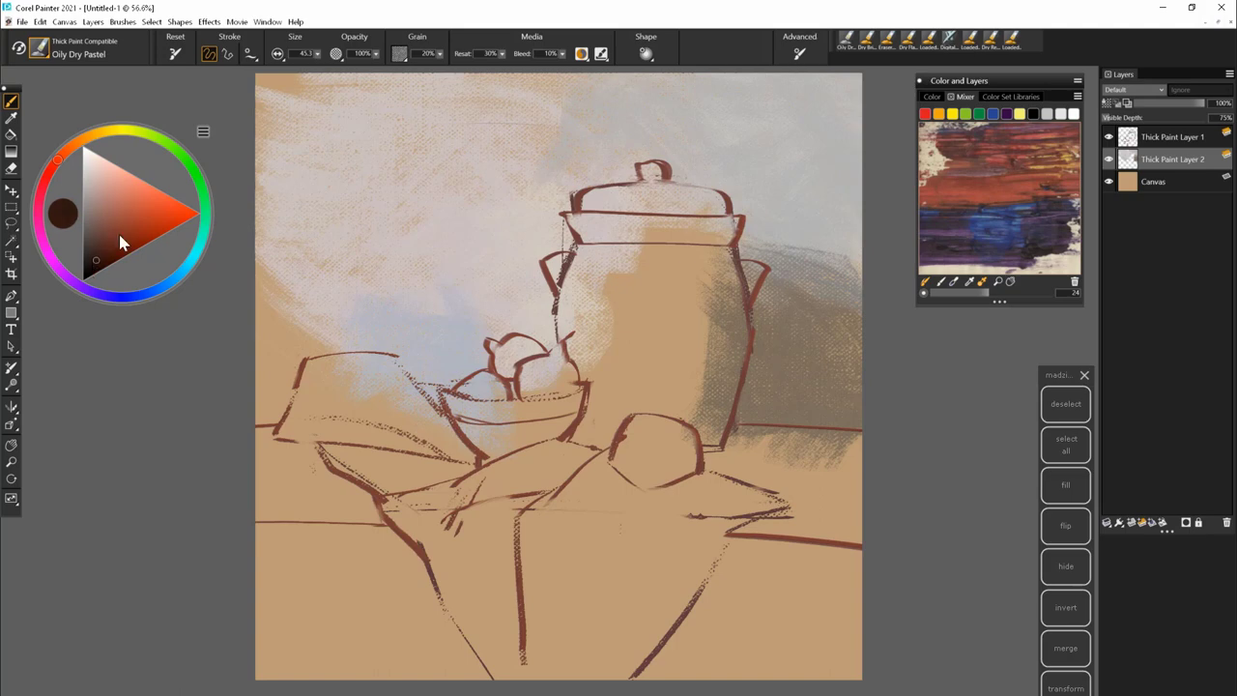
pyautogui.moveTo(665, 243); pyautogui.dragTo(676, 384)
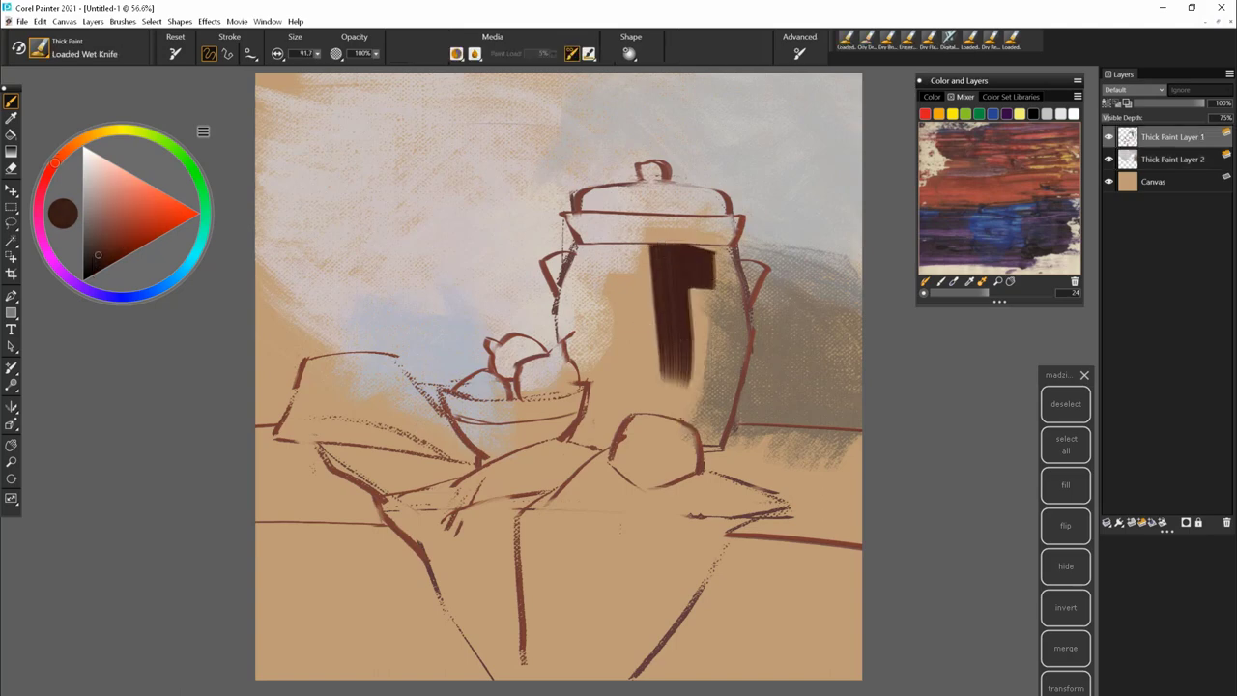
pyautogui.moveTo(711, 247); pyautogui.dragTo(711, 319)
pyautogui.moveTo(697, 215); pyautogui.dragTo(695, 359)
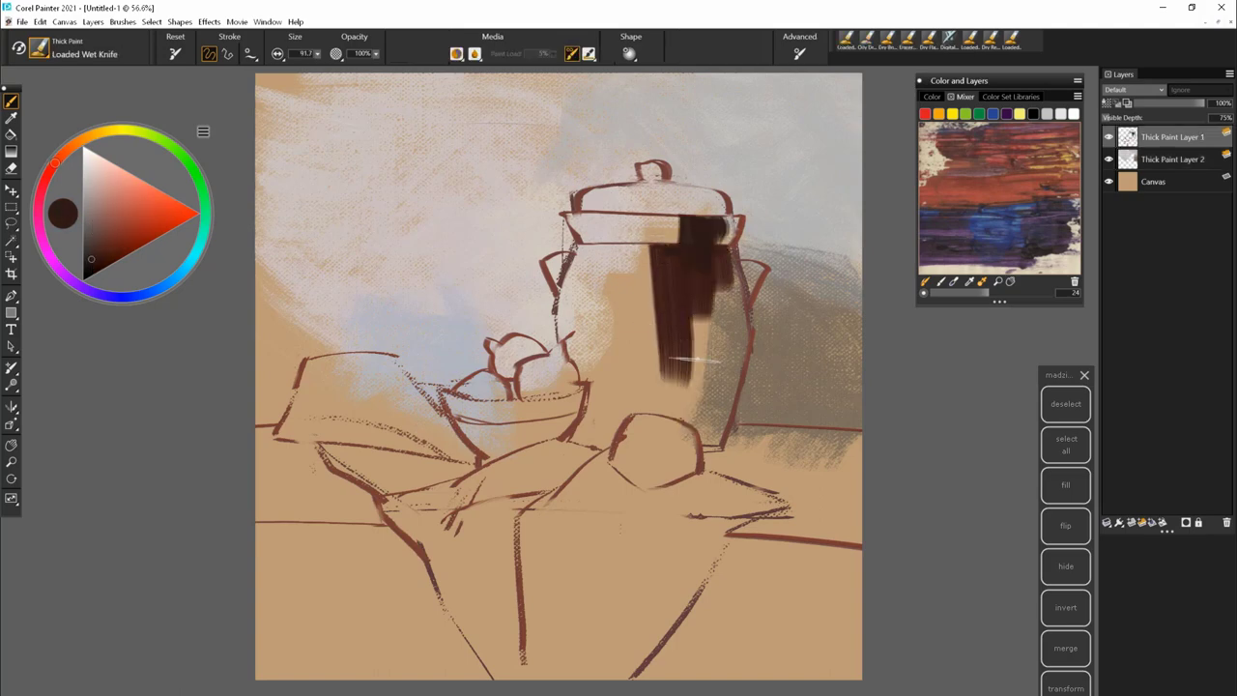
pyautogui.moveTo(685, 182); pyautogui.dragTo(642, 338)
# - Paint muted grey-brown reflected light along the right edge of the jar's lid, rim and shoulder
pyautogui.click(88, 239)
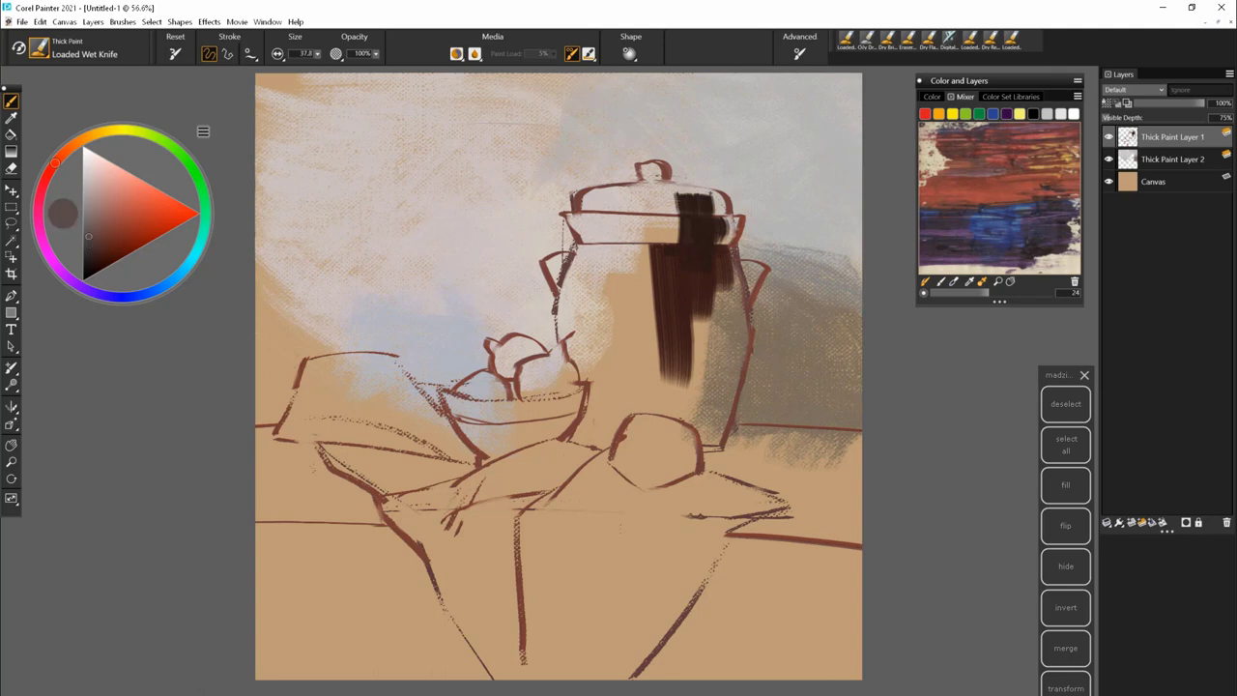
pyautogui.moveTo(698, 190)
pyautogui.mouseDown()
pyautogui.moveTo(748, 240)
pyautogui.moveTo(649, 254)
pyautogui.moveTo(737, 329)
pyautogui.mouseUp()
pyautogui.click(89, 227)
pyautogui.press(']')
pyautogui.moveTo(727, 266); pyautogui.dragTo(733, 333)
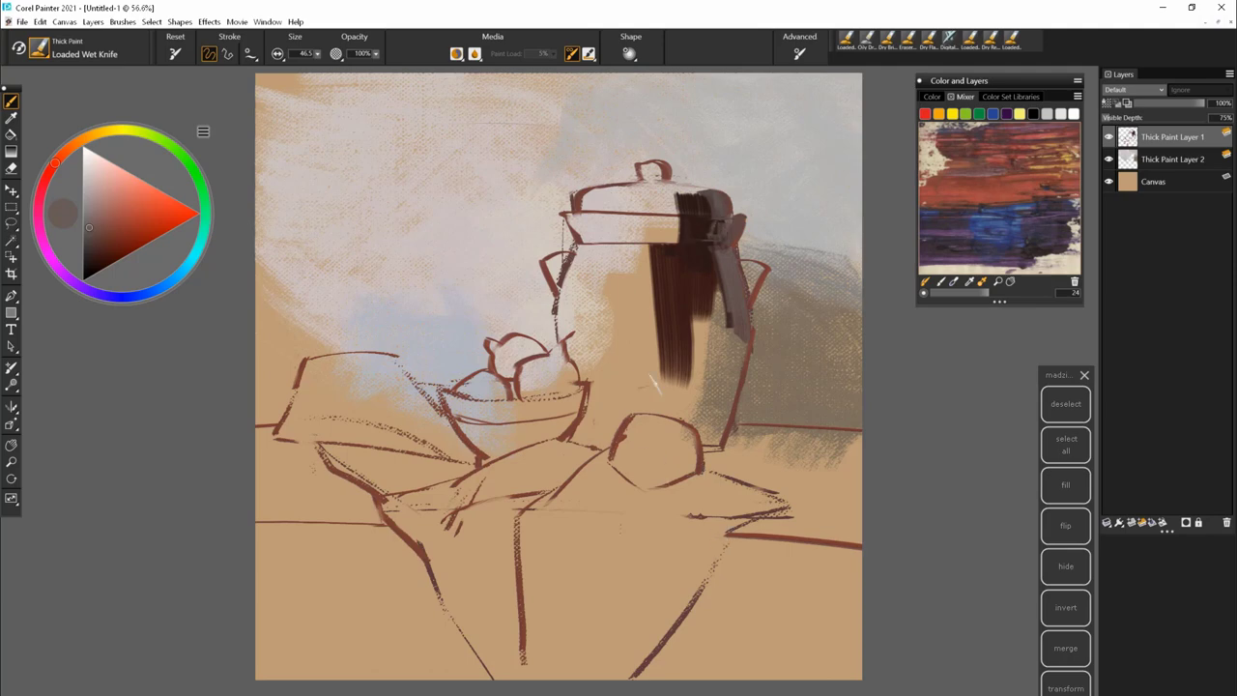
# - Fill the jar's shaded side and base around the front fruit with near-black brown, enlarging the Loaded Wet Knife to size 95.7
pyautogui.click(88, 262)
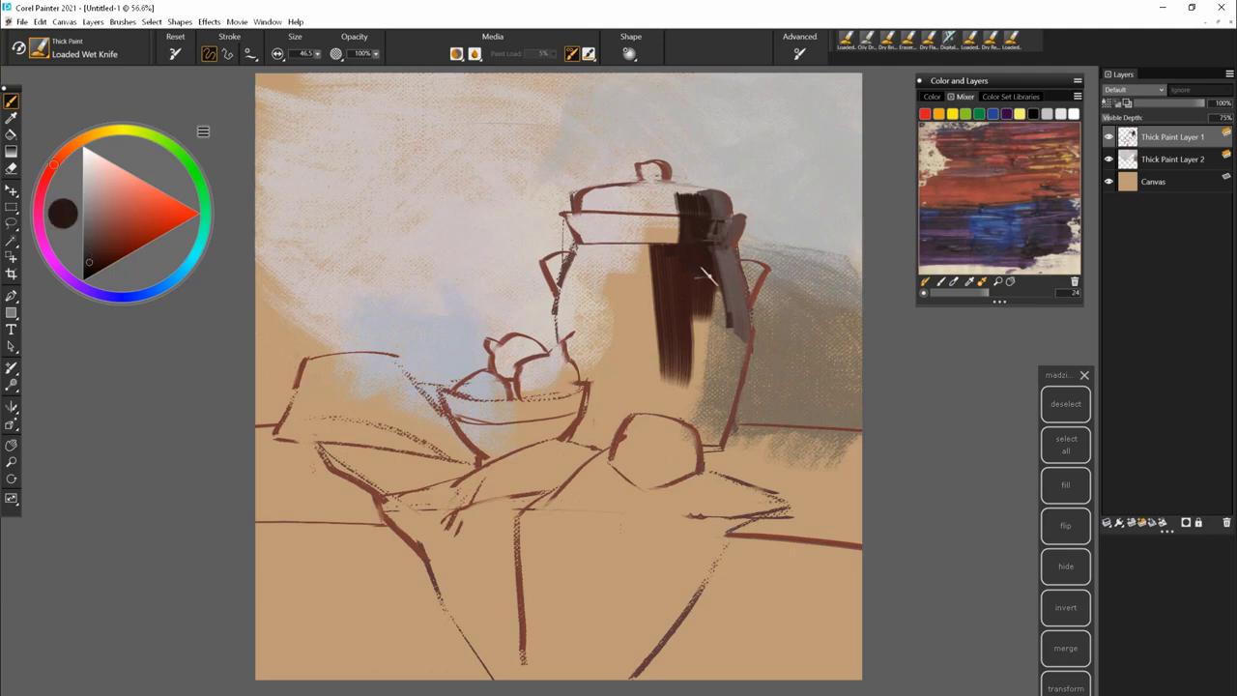
pyautogui.moveTo(704, 263)
pyautogui.mouseDown()
pyautogui.moveTo(714, 356)
pyautogui.moveTo(669, 412)
pyautogui.moveTo(595, 425)
pyautogui.mouseUp()
pyautogui.press(']')
pyautogui.press(']')
pyautogui.press(']')
pyautogui.press(']')
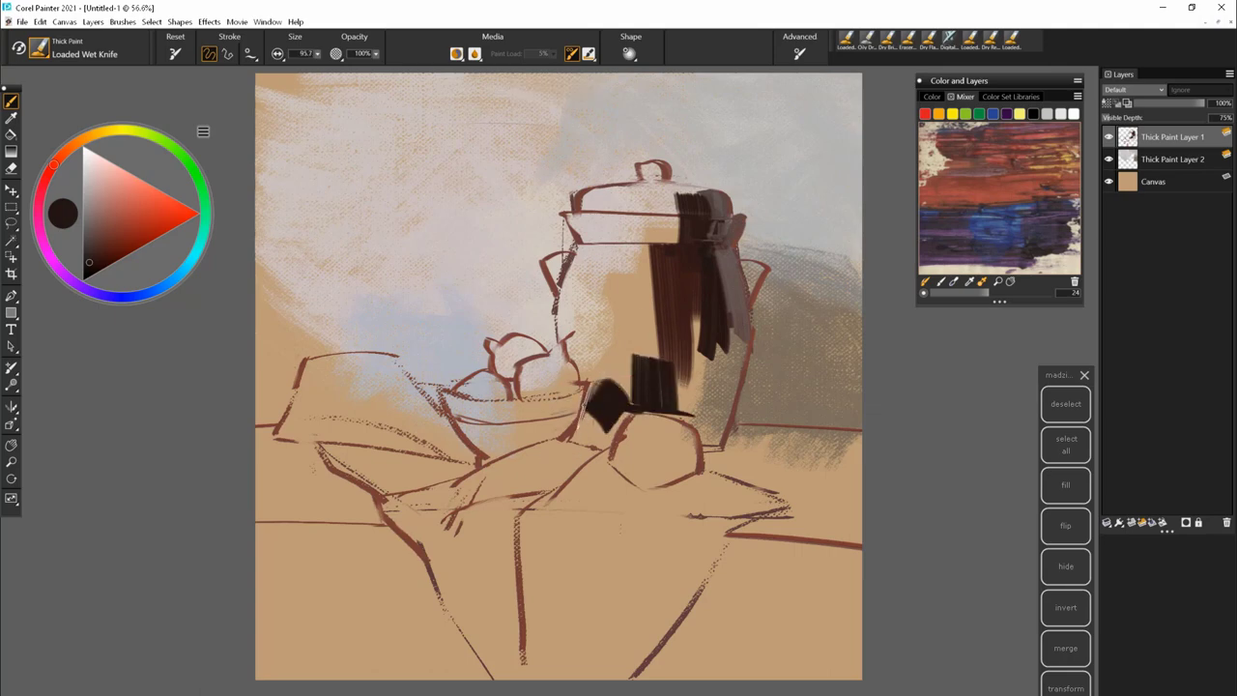
pyautogui.moveTo(619, 385); pyautogui.dragTo(590, 430)
pyautogui.moveTo(572, 344)
pyautogui.mouseDown()
pyautogui.moveTo(609, 389)
pyautogui.moveTo(707, 449)
pyautogui.mouseUp()
pyautogui.moveTo(646, 391); pyautogui.dragTo(702, 416)
pyautogui.moveTo(677, 346); pyautogui.dragTo(681, 418)
pyautogui.moveTo(636, 379); pyautogui.dragTo(580, 450)
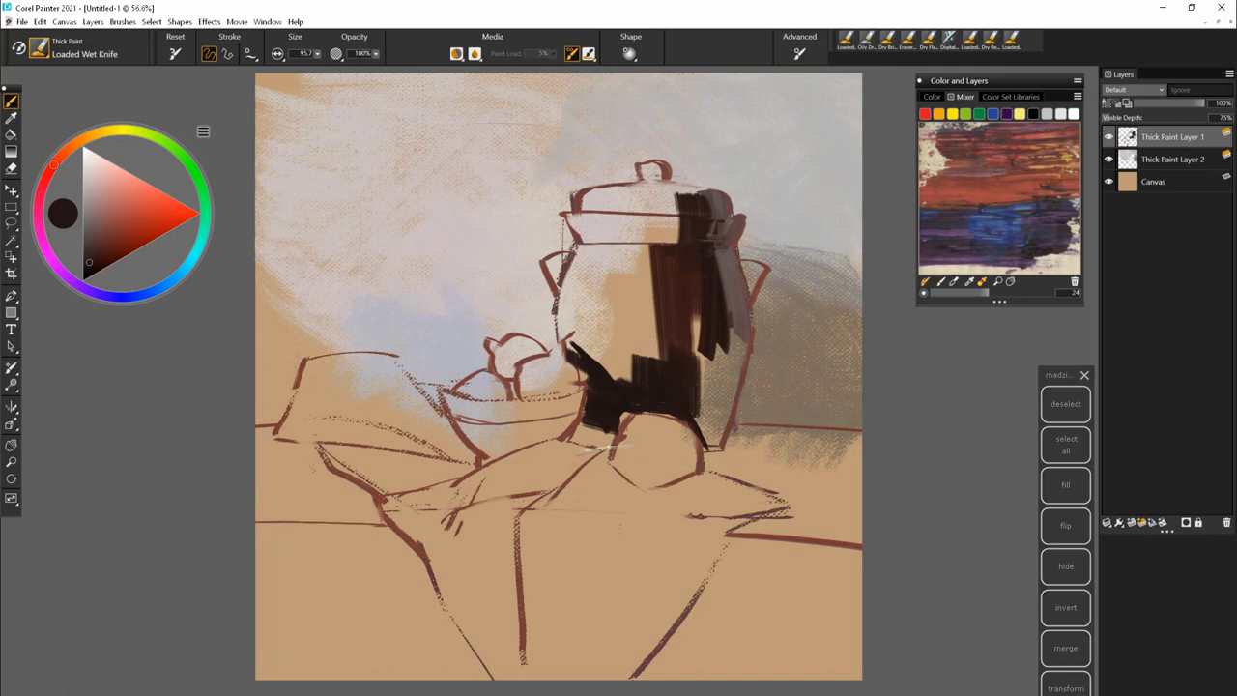
# - Choose darker orange-browns and fill the jar's lower right side down to its base
pyautogui.click(70, 147)
pyautogui.click(95, 257)
pyautogui.moveTo(720, 343)
pyautogui.mouseDown()
pyautogui.moveTo(703, 389)
pyautogui.moveTo(711, 440)
pyautogui.mouseUp()
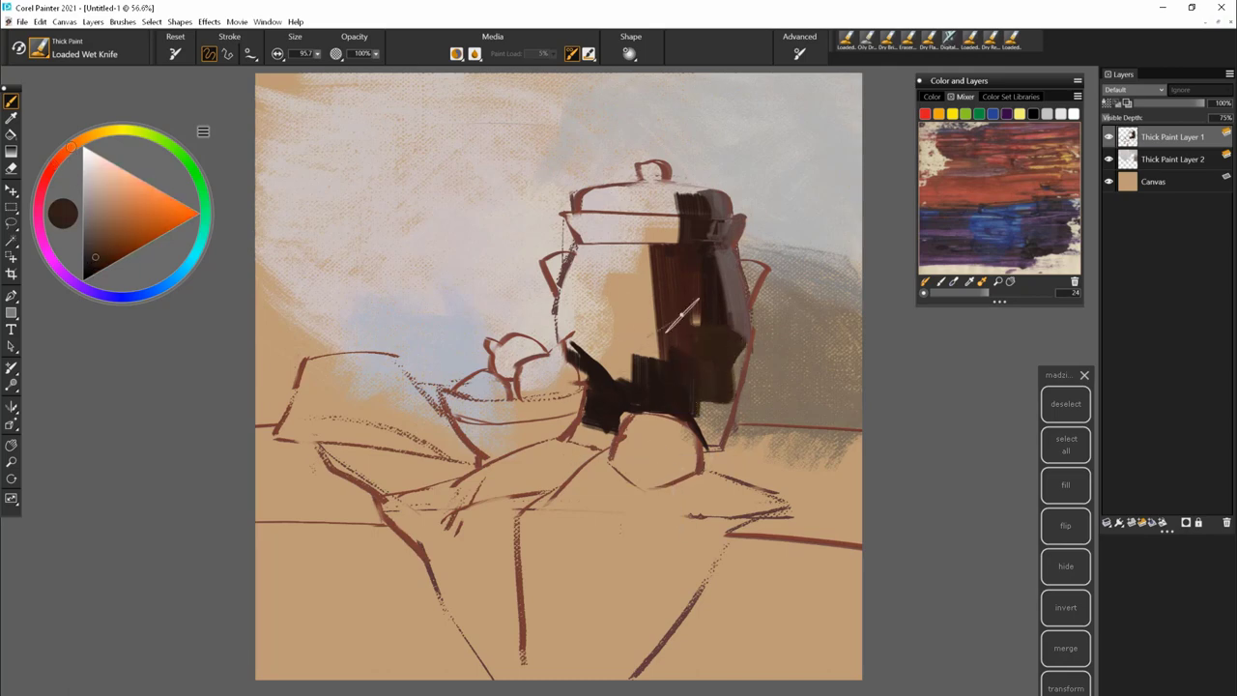
pyautogui.click(93, 263)
pyautogui.moveTo(739, 339)
pyautogui.mouseDown()
pyautogui.moveTo(716, 357)
pyautogui.moveTo(738, 375)
pyautogui.moveTo(723, 416)
pyautogui.moveTo(672, 345)
pyautogui.moveTo(702, 322)
pyautogui.moveTo(711, 399)
pyautogui.moveTo(700, 411)
pyautogui.moveTo(686, 389)
pyautogui.moveTo(704, 433)
pyautogui.mouseUp()
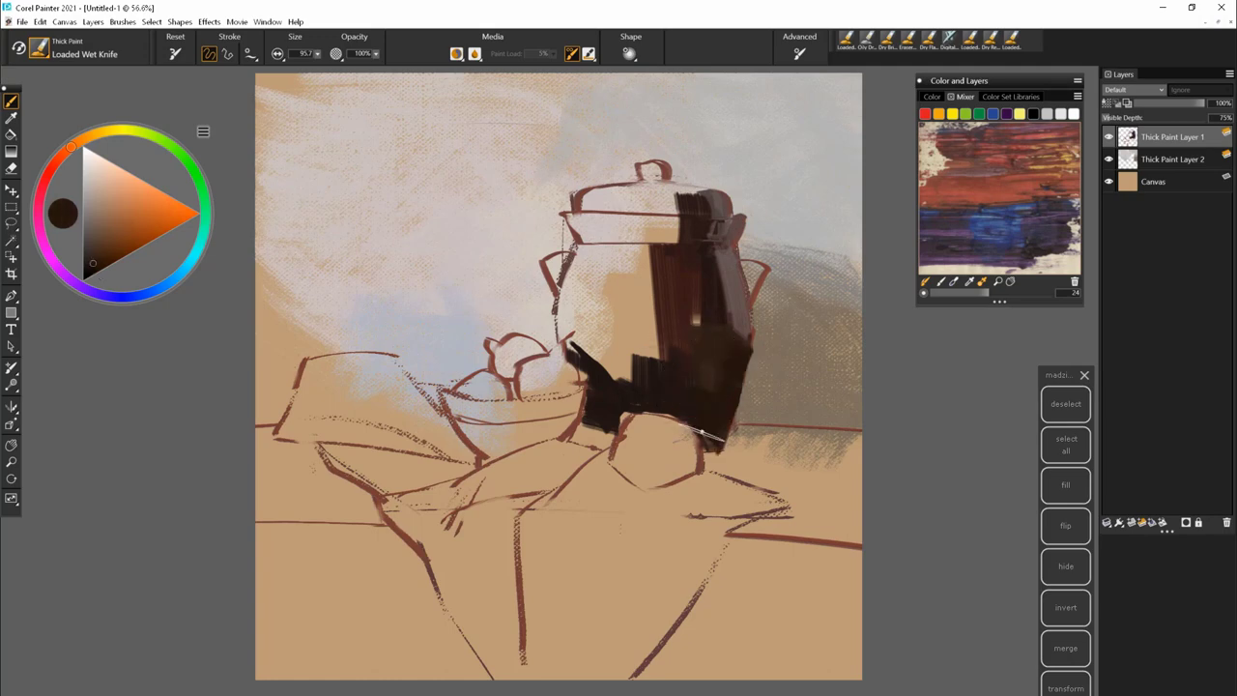
# - Blend medium and sampled reddish browns into the middle of the jar and extend the dark tone across its lid and rim
pyautogui.click(96, 244)
pyautogui.moveTo(705, 329); pyautogui.dragTo(701, 365)
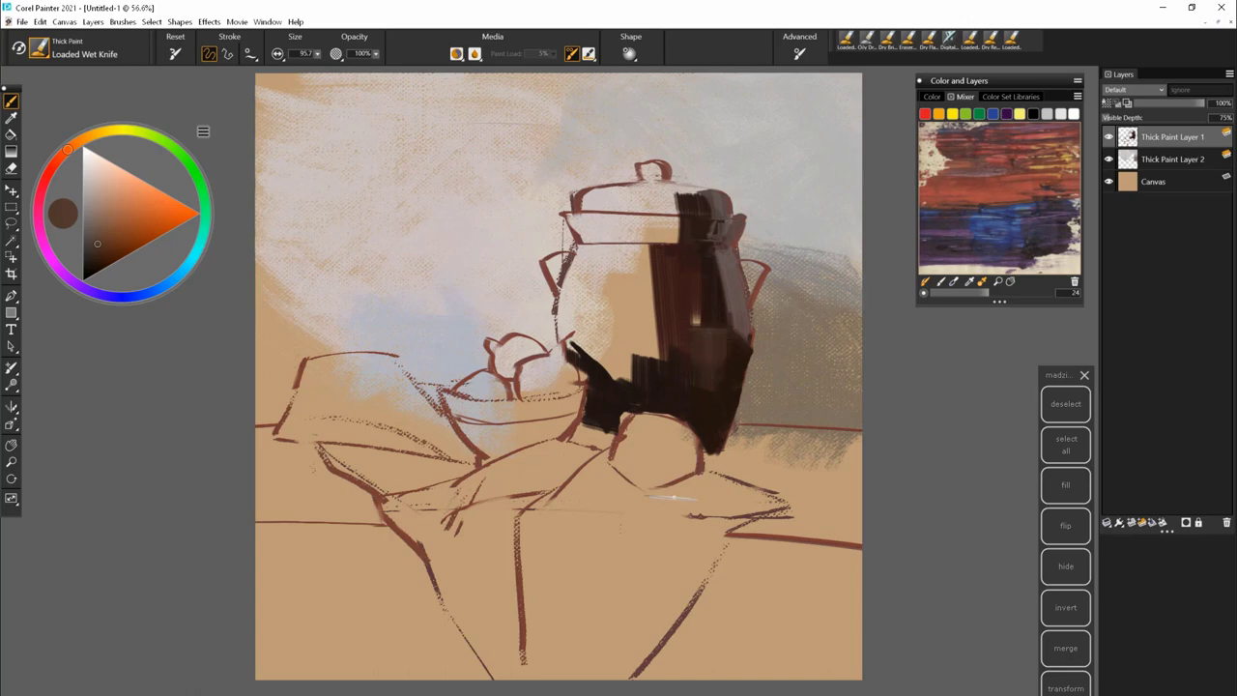
pyautogui.keyDown('alt'); pyautogui.click(702, 297); pyautogui.keyUp('alt')
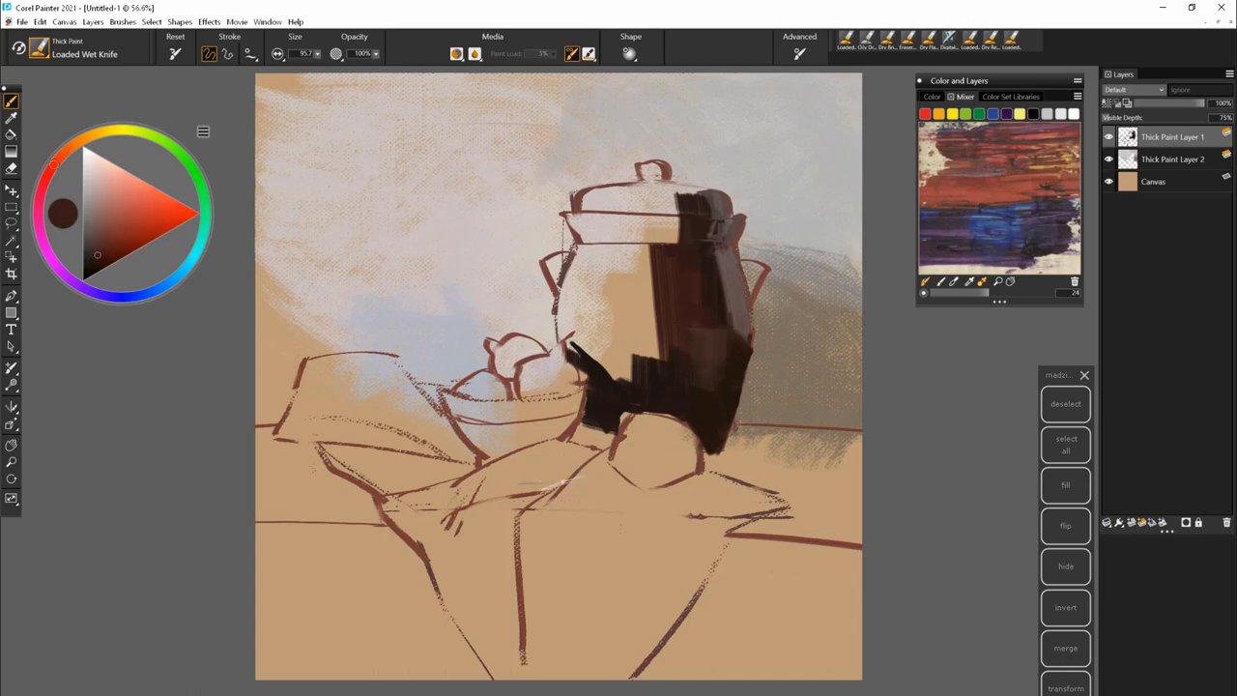
pyautogui.click(95, 256)
pyautogui.moveTo(676, 232)
pyautogui.mouseDown()
pyautogui.moveTo(638, 222)
pyautogui.moveTo(619, 199)
pyautogui.moveTo(668, 246)
pyautogui.mouseUp()
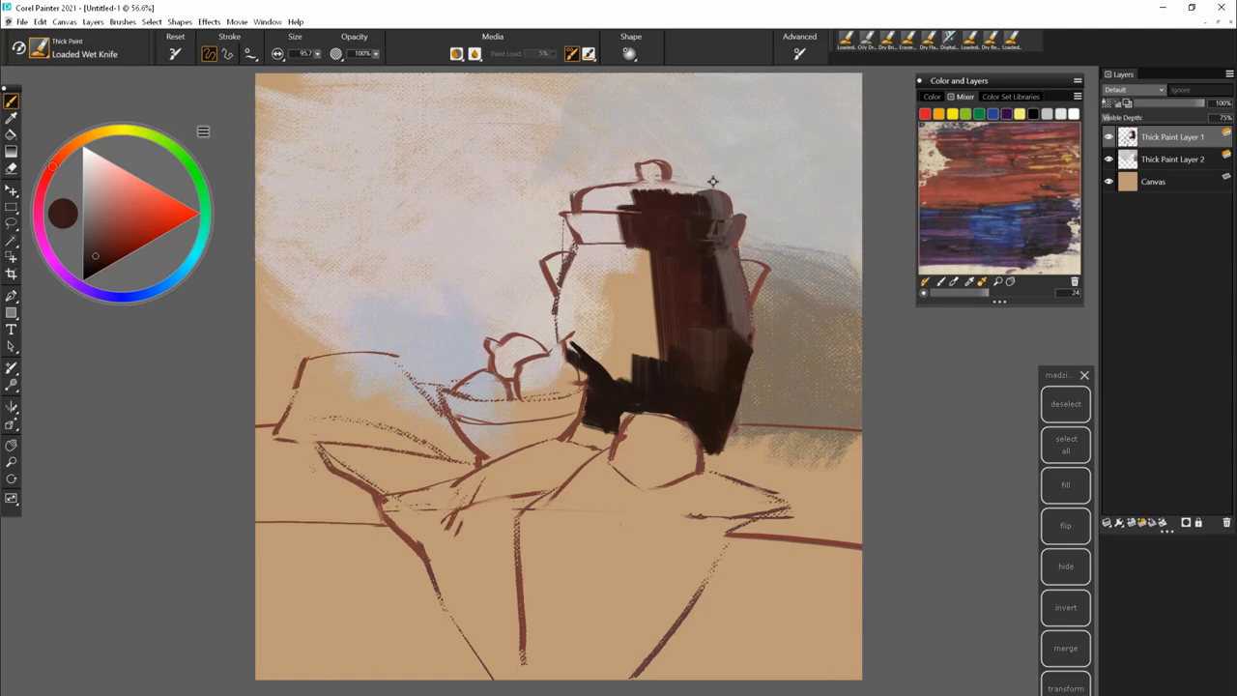
# - Fill the lid's right edge with sampled grey-brown and paint its knob dark reddish brown, using a smaller Loaded Wet Knife
pyautogui.keyDown('alt'); pyautogui.click(677, 194); pyautogui.keyUp('alt')
pyautogui.moveTo(715, 191)
pyautogui.mouseDown()
pyautogui.moveTo(628, 188)
pyautogui.moveTo(716, 194)
pyautogui.mouseUp()
pyautogui.press('[')
pyautogui.press('[')
pyautogui.press('[')
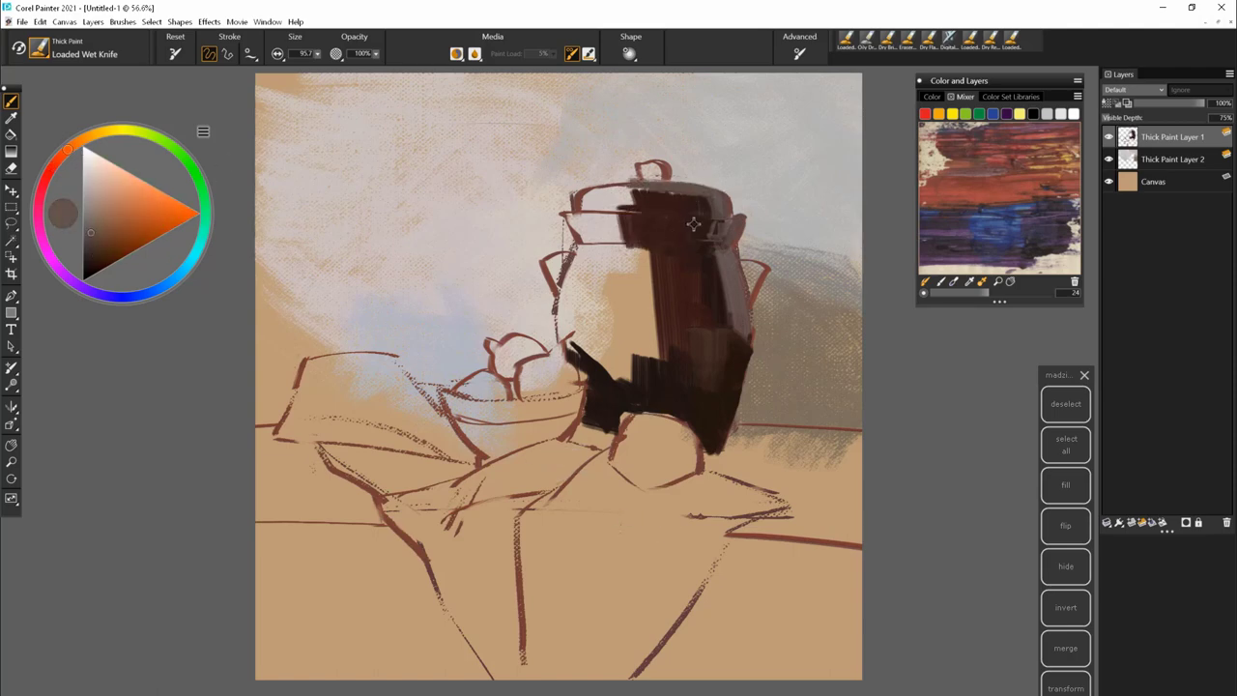
pyautogui.keyDown('alt'); pyautogui.click(689, 220); pyautogui.keyUp('alt')
pyautogui.moveTo(634, 180)
pyautogui.mouseDown()
pyautogui.moveTo(652, 224)
pyautogui.moveTo(654, 172)
pyautogui.mouseUp()
pyautogui.keyDown('alt'); pyautogui.click(648, 192); pyautogui.keyUp('alt')
# - Fill the jar's left side, rim and lid with warm orange-brown, using the Loaded Wet Knife at size 62.1
pyautogui.press(']')
pyautogui.press(']')
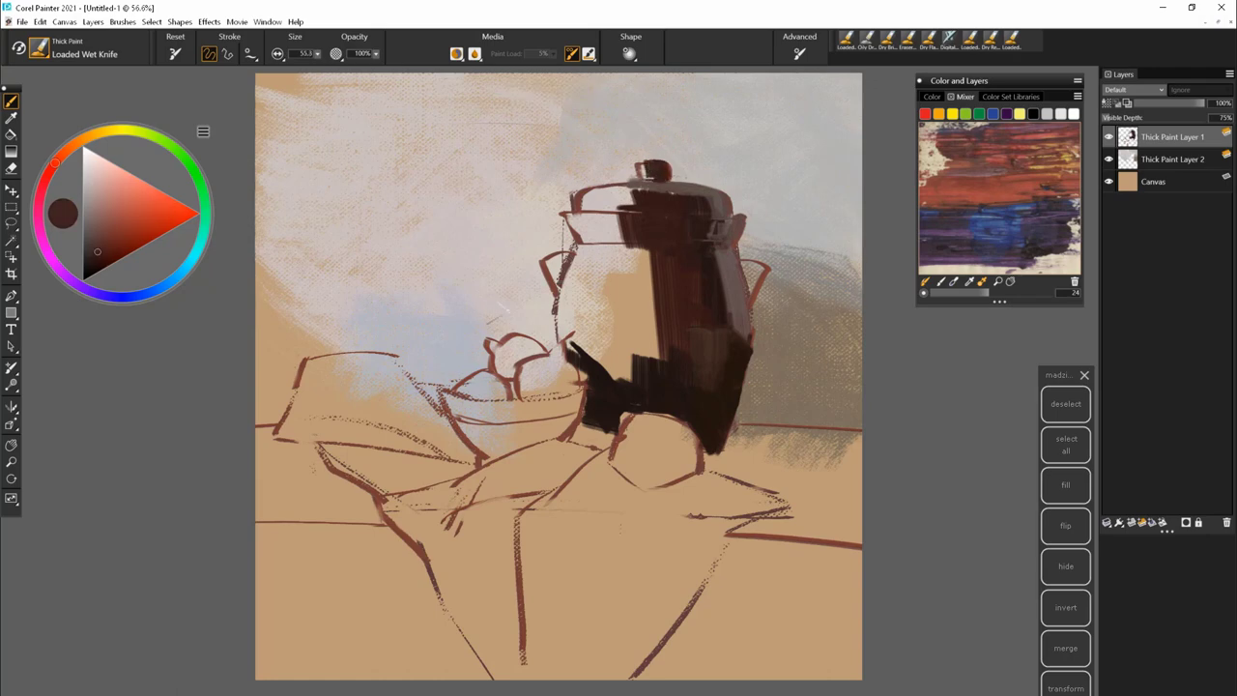
pyautogui.click(66, 150)
pyautogui.click(112, 246)
pyautogui.click(107, 249)
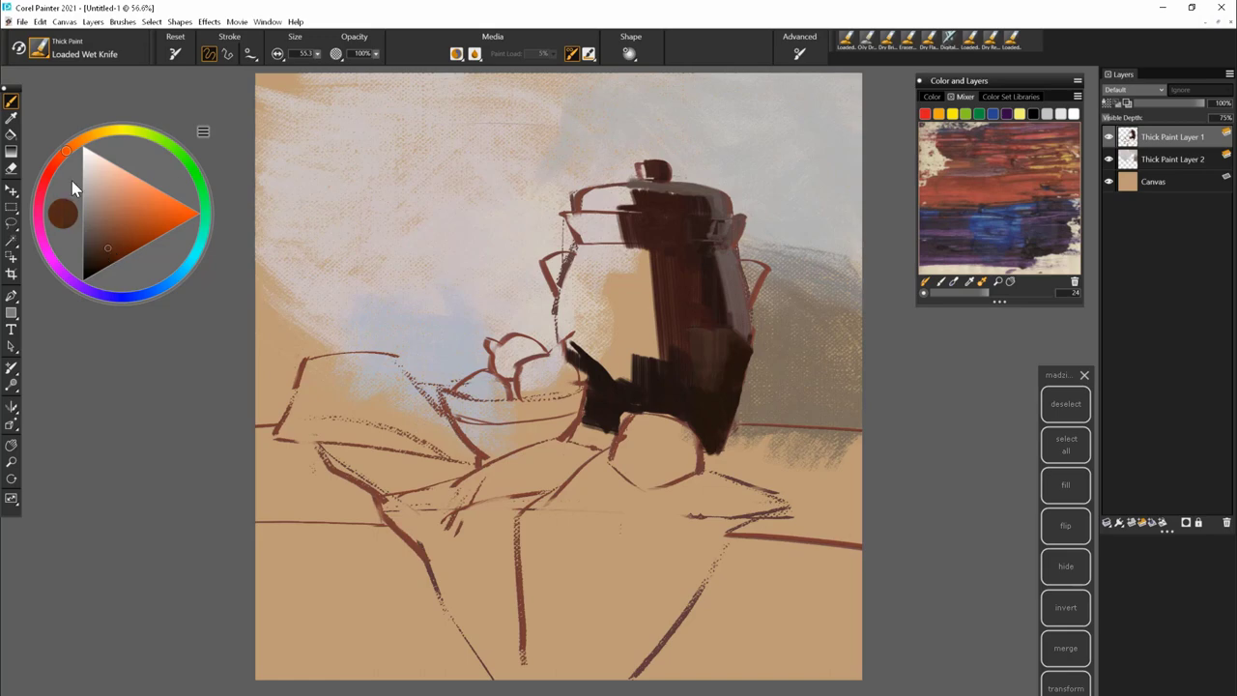
pyautogui.click(112, 243)
pyautogui.press(']')
pyautogui.moveTo(577, 247)
pyautogui.mouseDown()
pyautogui.moveTo(578, 319)
pyautogui.moveTo(604, 353)
pyautogui.mouseUp()
pyautogui.moveTo(567, 307)
pyautogui.mouseDown()
pyautogui.moveTo(624, 379)
pyautogui.moveTo(565, 348)
pyautogui.mouseUp()
pyautogui.moveTo(576, 244); pyautogui.dragTo(611, 278)
pyautogui.moveTo(577, 215); pyautogui.dragTo(617, 244)
pyautogui.moveTo(580, 190)
pyautogui.mouseDown()
pyautogui.moveTo(627, 215)
pyautogui.moveTo(570, 237)
pyautogui.moveTo(563, 310)
pyautogui.mouseUp()
# - Fill the remaining unpainted strip down the jar's middle with muted lighter browns and blend warm brown over its left side
pyautogui.click(105, 235)
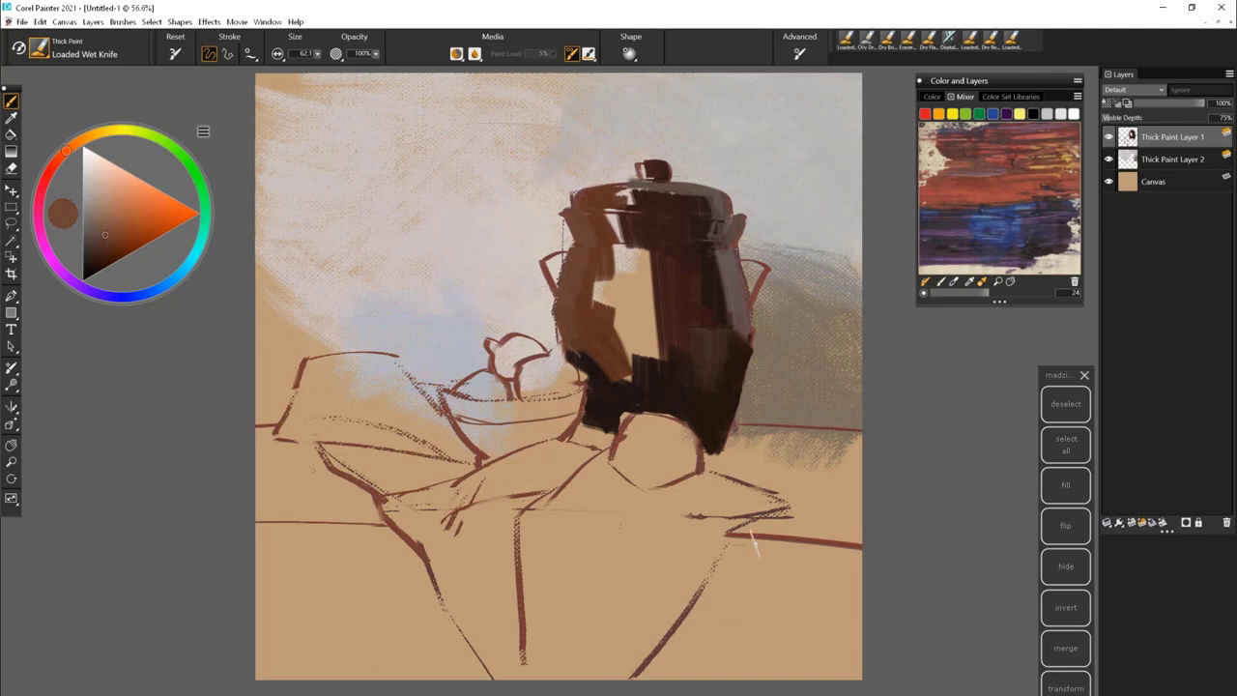
pyautogui.click(97, 229)
pyautogui.moveTo(640, 248)
pyautogui.mouseDown()
pyautogui.moveTo(640, 364)
pyautogui.moveTo(644, 272)
pyautogui.mouseUp()
pyautogui.click(93, 235)
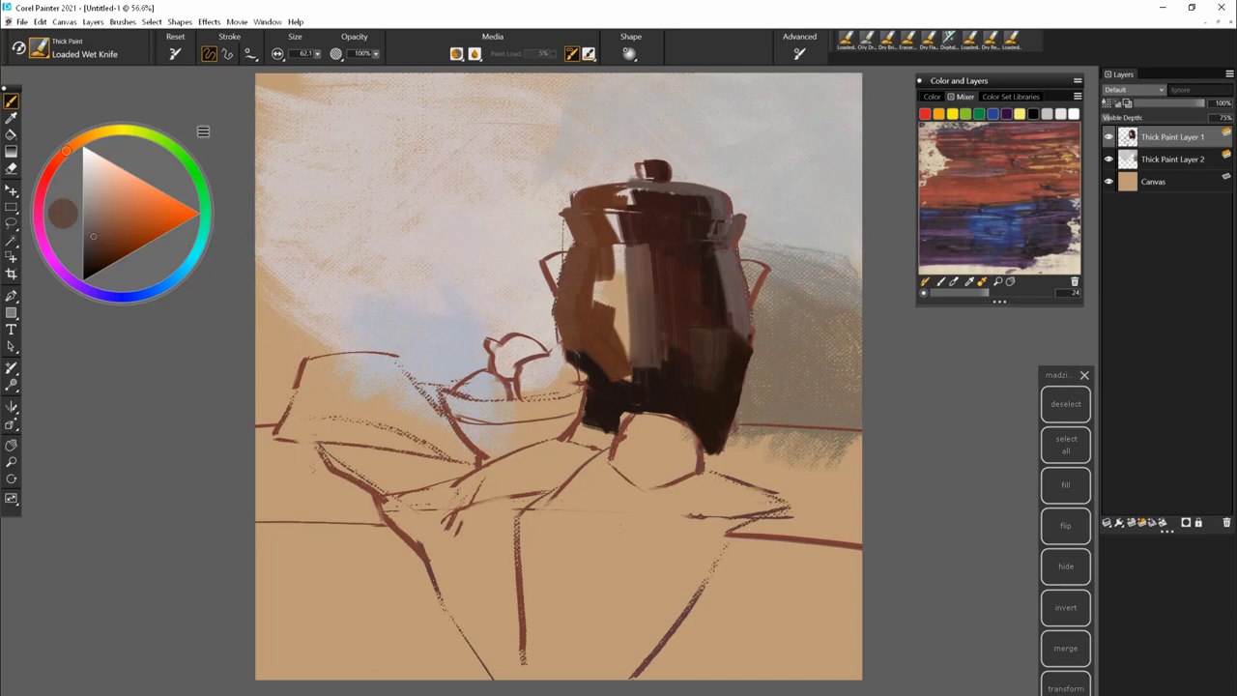
pyautogui.moveTo(633, 337)
pyautogui.mouseDown()
pyautogui.moveTo(631, 380)
pyautogui.moveTo(620, 210)
pyautogui.moveTo(648, 209)
pyautogui.mouseUp()
pyautogui.click(104, 234)
pyautogui.moveTo(580, 281); pyautogui.dragTo(609, 302)
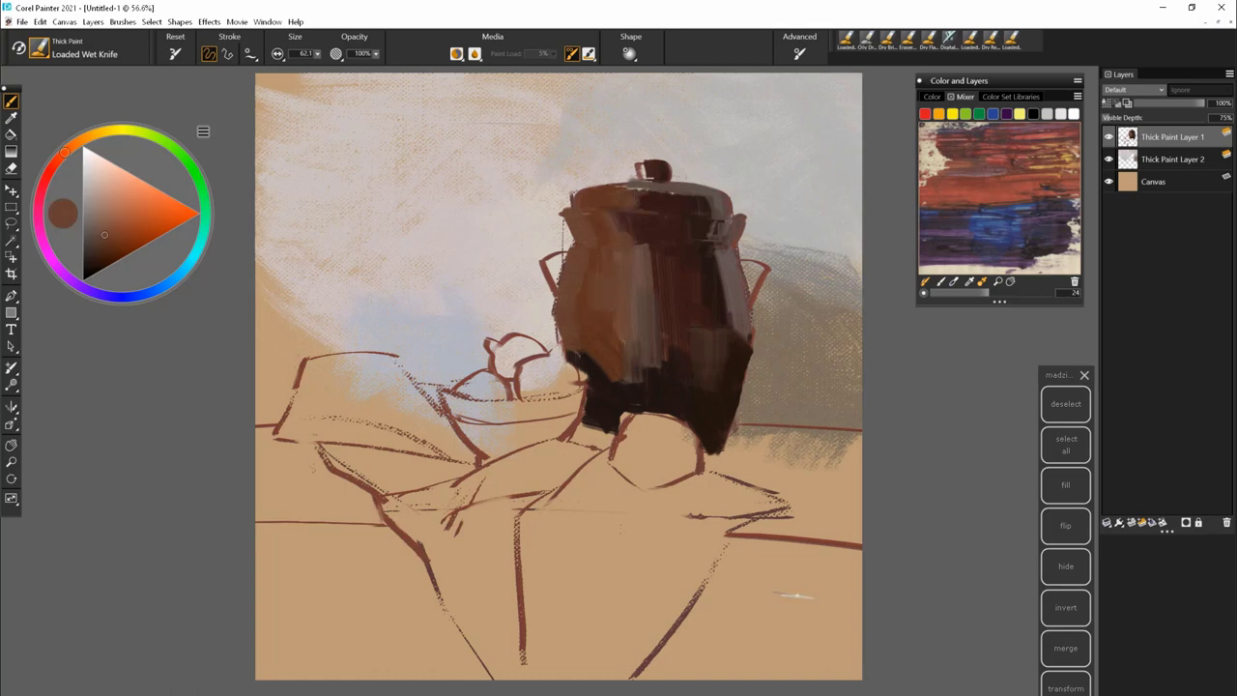
# - Blend sampled dark reddish brown down the jar's middle and across the lid, softening the transition with medium brown
pyautogui.keyDown('alt'); pyautogui.click(674, 250); pyautogui.keyUp('alt')
pyautogui.moveTo(663, 248); pyautogui.dragTo(657, 366)
pyautogui.click(101, 253)
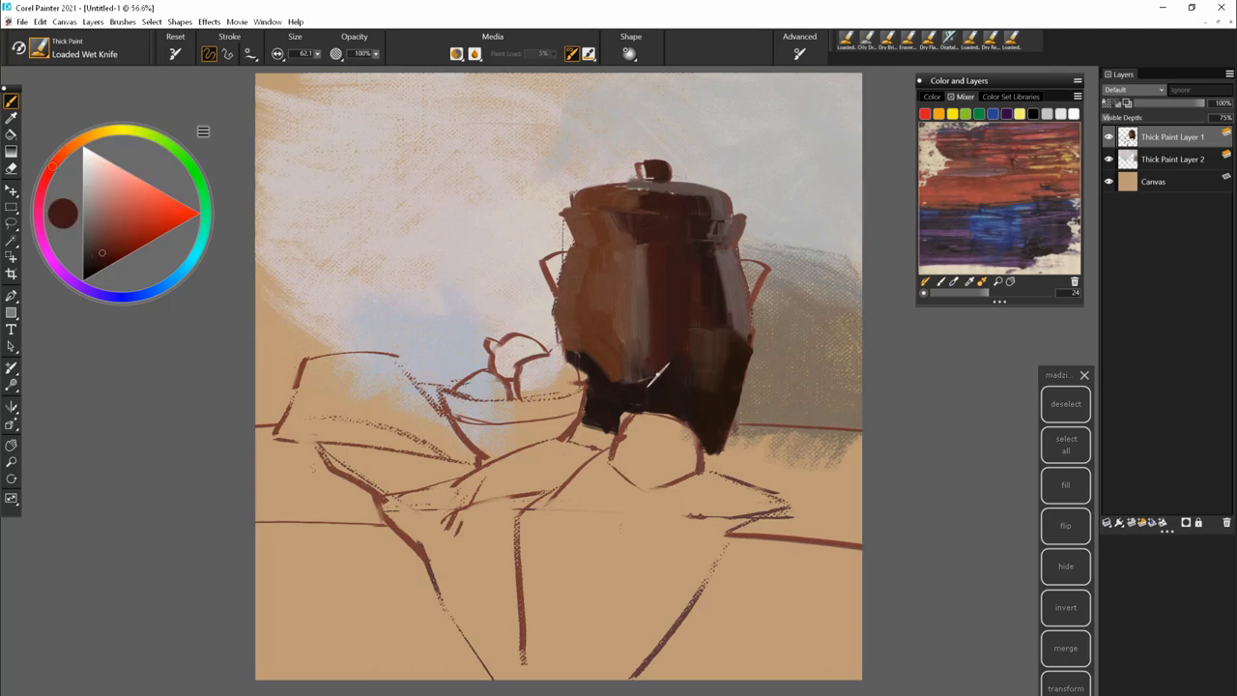
pyautogui.moveTo(633, 192); pyautogui.dragTo(661, 202)
pyautogui.keyDown('alt'); pyautogui.click(626, 358); pyautogui.keyUp('alt')
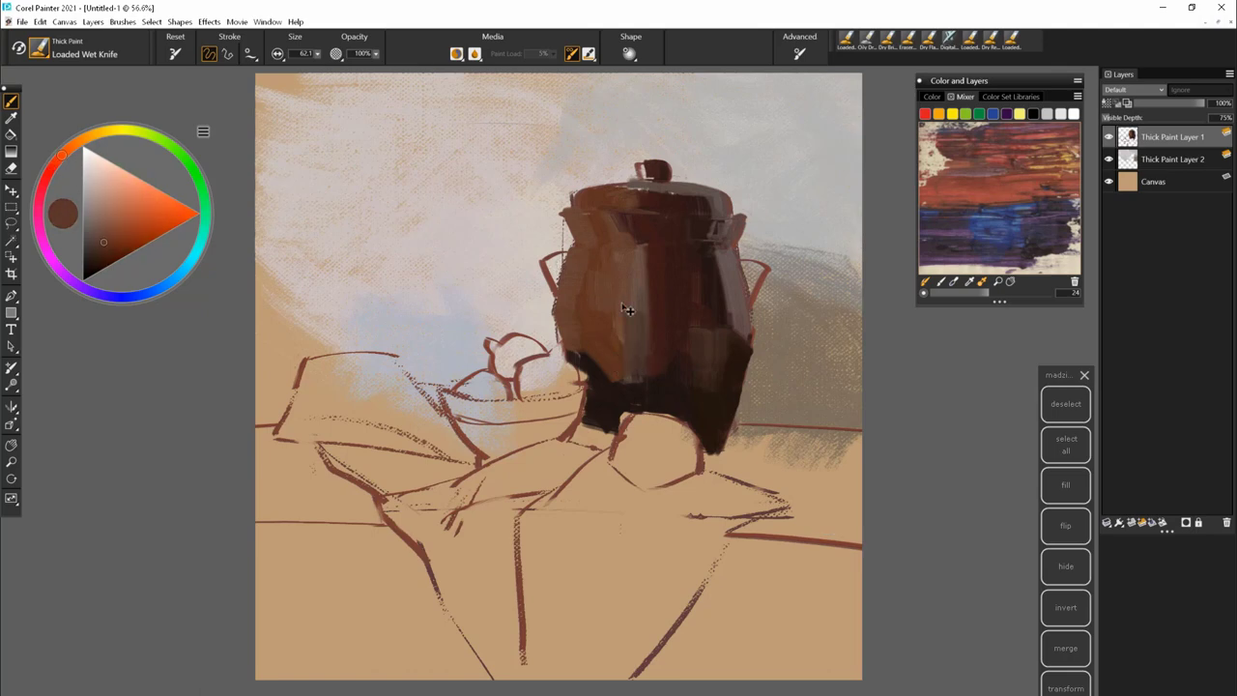
pyautogui.moveTo(638, 346)
pyautogui.mouseDown()
pyautogui.moveTo(635, 267)
pyautogui.moveTo(611, 225)
pyautogui.moveTo(638, 257)
pyautogui.moveTo(635, 370)
pyautogui.moveTo(611, 242)
pyautogui.moveTo(631, 375)
pyautogui.mouseUp()
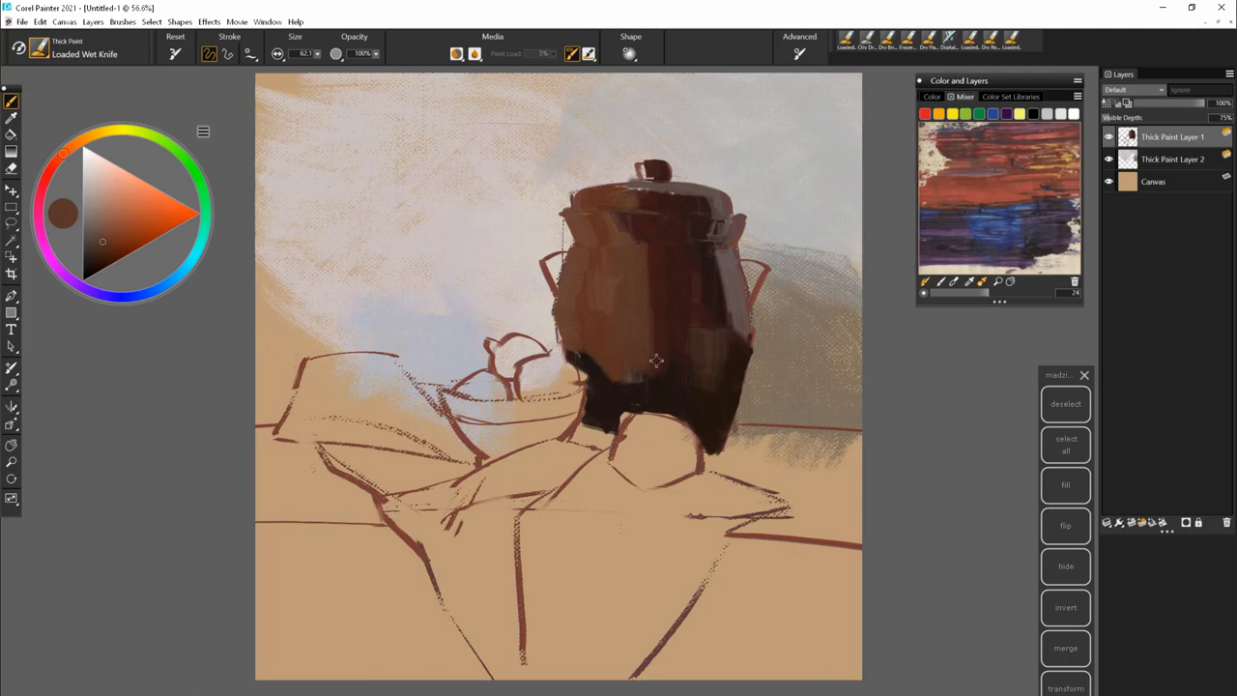
# - Blend sampled browns into the jar's lower left edge, middle and lower right to soften the shadow boundaries
pyautogui.keyDown('alt'); pyautogui.click(615, 373); pyautogui.keyUp('alt')
pyautogui.keyDown('alt'); pyautogui.click(600, 370); pyautogui.keyUp('alt')
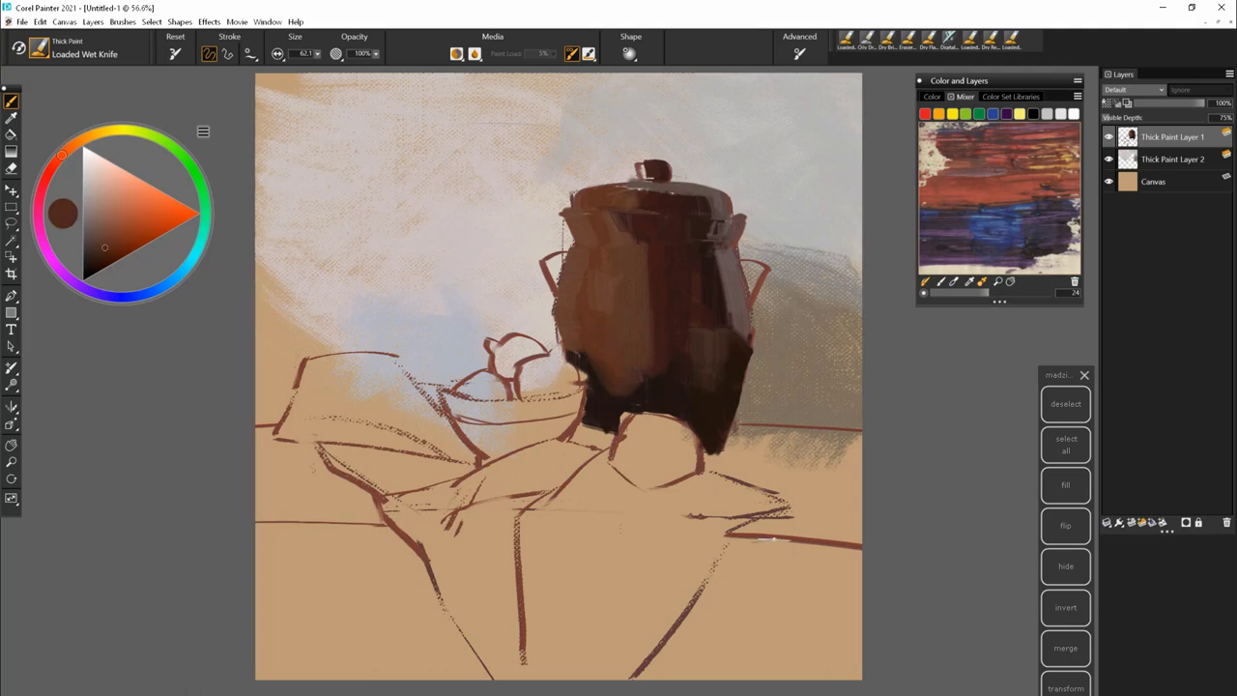
pyautogui.keyDown('alt'); pyautogui.click(576, 353); pyautogui.keyUp('alt')
pyautogui.moveTo(575, 353); pyautogui.dragTo(582, 373)
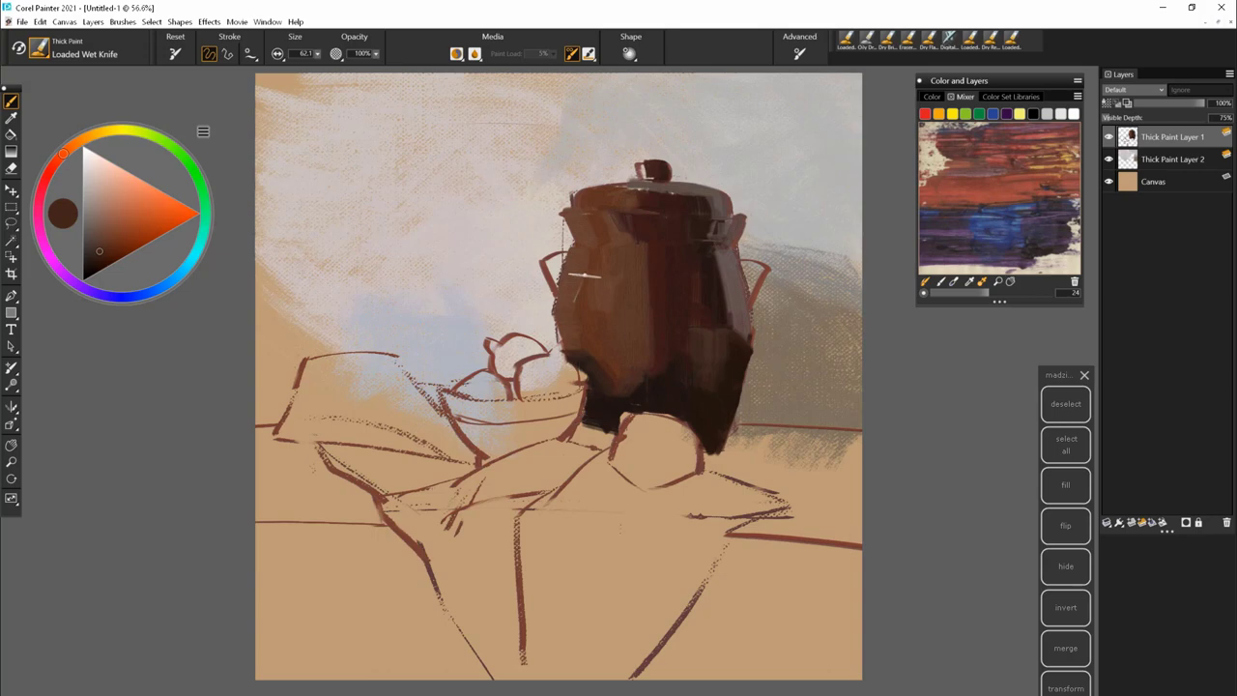
pyautogui.keyDown('alt'); pyautogui.click(646, 319); pyautogui.keyUp('alt')
pyautogui.keyDown('alt'); pyautogui.click(644, 353); pyautogui.keyUp('alt')
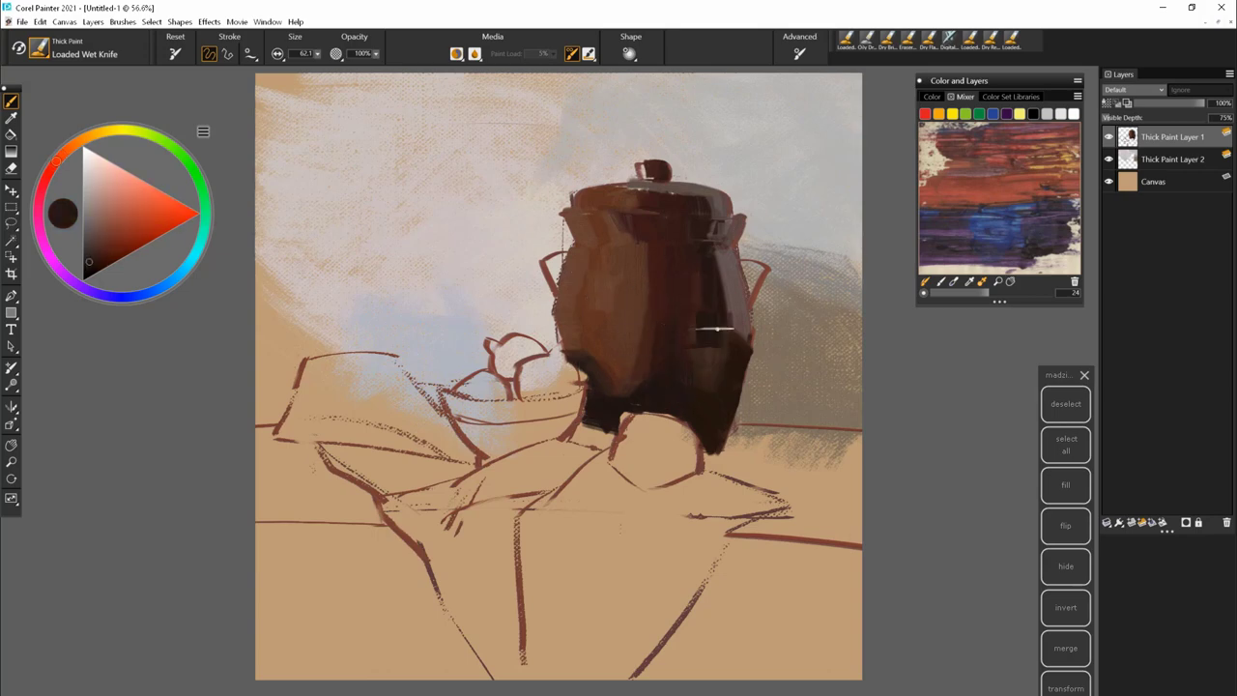
pyautogui.keyDown('alt'); pyautogui.click(709, 375); pyautogui.keyUp('alt')
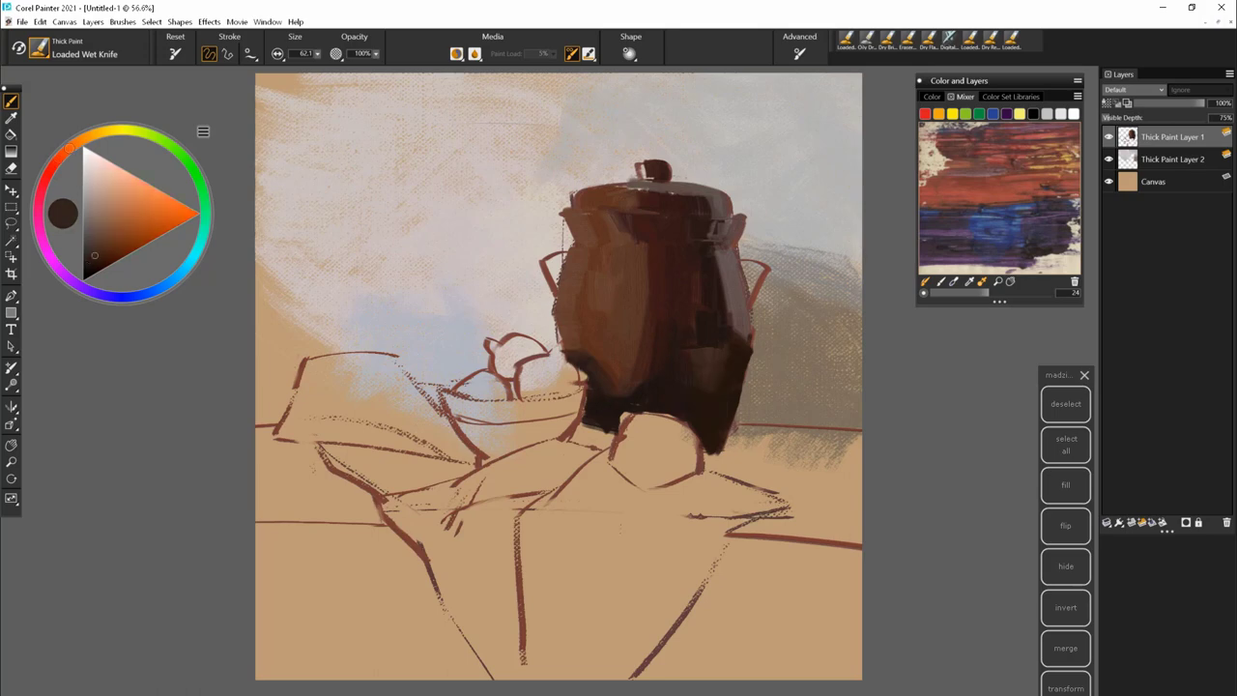
pyautogui.keyDown('alt'); pyautogui.click(664, 381); pyautogui.keyUp('alt')
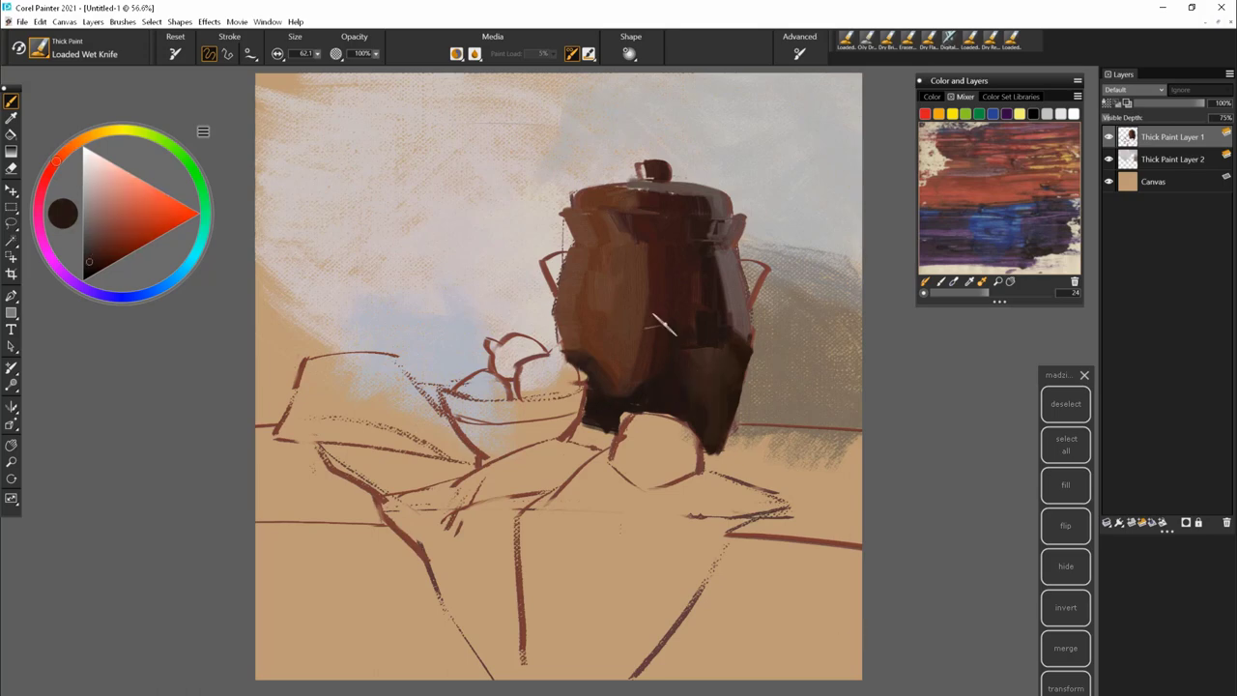
# - Paint light blue highlights on the jar's upper left body and lid with the Loaded Wet Knife at size 47.1
pyautogui.hotkey('ctrl', 'b')
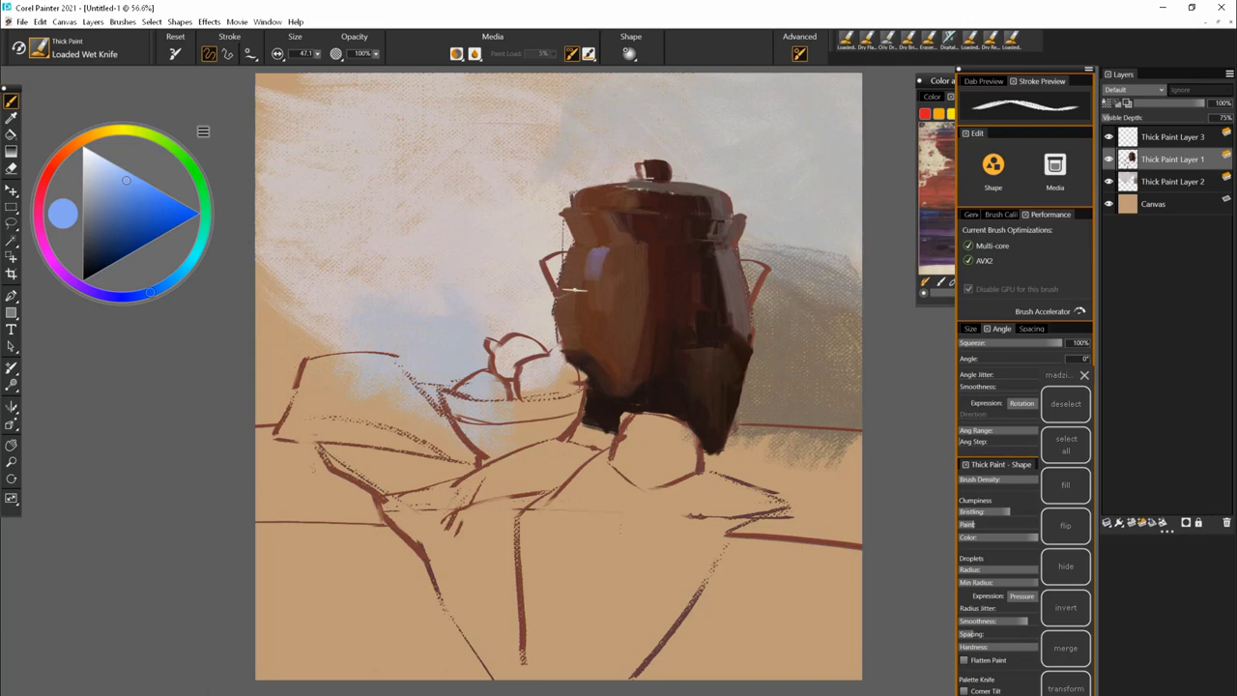
pyautogui.moveTo(598, 249)
pyautogui.mouseDown()
pyautogui.moveTo(592, 334)
pyautogui.moveTo(596, 312)
pyautogui.mouseUp()
pyautogui.moveTo(600, 259); pyautogui.dragTo(596, 329)
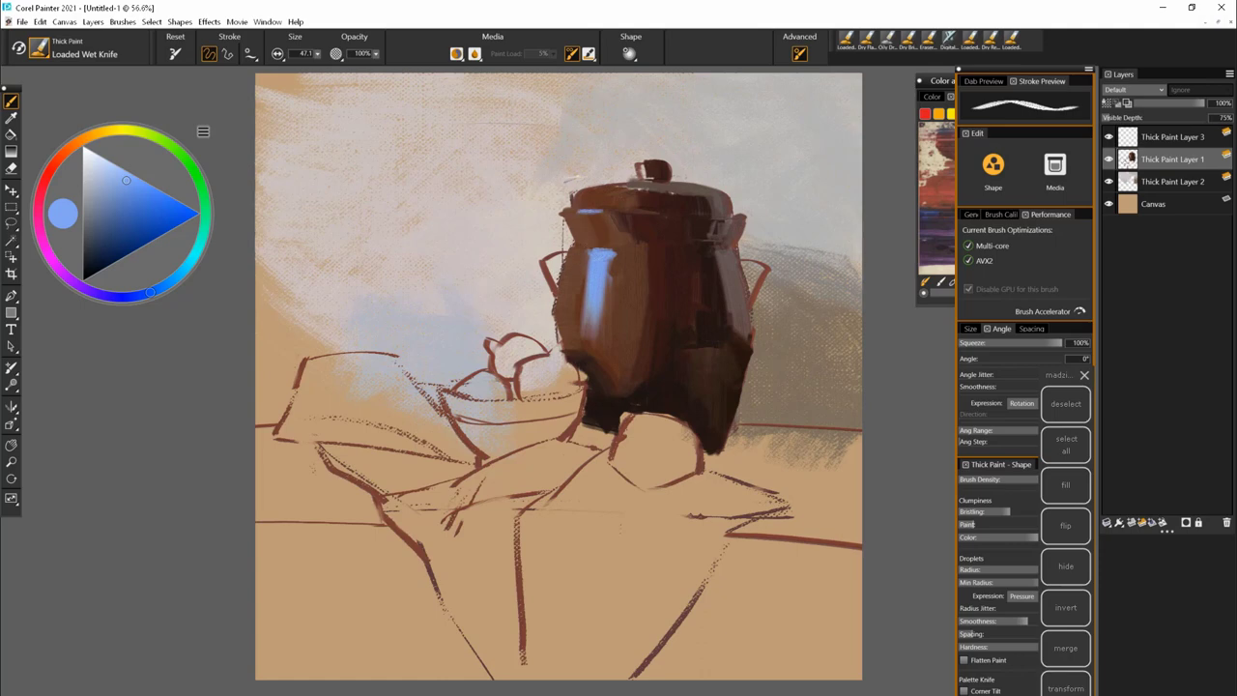
pyautogui.moveTo(584, 191); pyautogui.dragTo(607, 198)
# - Add pale blue-white cores to the lid and body highlights with the brush reduced to size 15.1
pyautogui.click(88, 167)
pyautogui.press('[')
pyautogui.press('[')
pyautogui.press('[')
pyautogui.press('[')
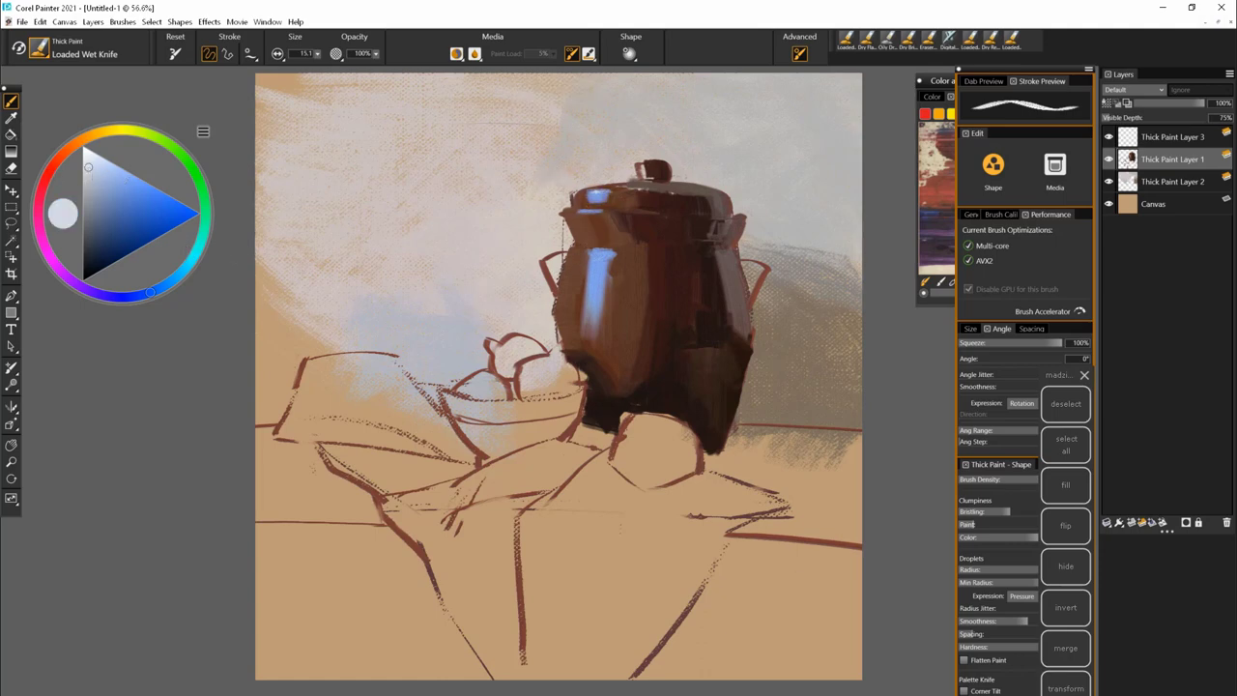
pyautogui.moveTo(584, 193); pyautogui.dragTo(599, 199)
pyautogui.moveTo(590, 251)
pyautogui.mouseDown()
pyautogui.moveTo(611, 257)
pyautogui.moveTo(586, 327)
pyautogui.mouseUp()
# - Fill the jar's left handle with dark brown at size 30.1 and reshape the rim's left end with sampled browns
pyautogui.press(']')
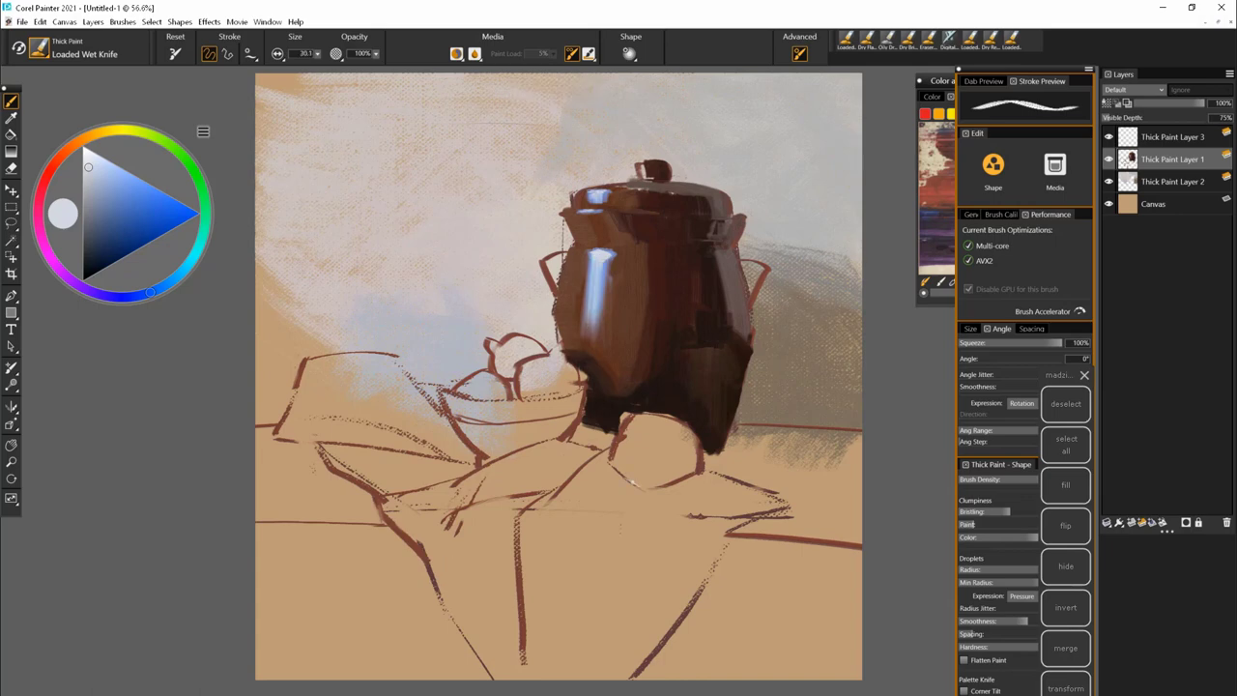
pyautogui.keyDown('alt'); pyautogui.click(617, 345); pyautogui.keyUp('alt')
pyautogui.moveTo(557, 259); pyautogui.dragTo(561, 290)
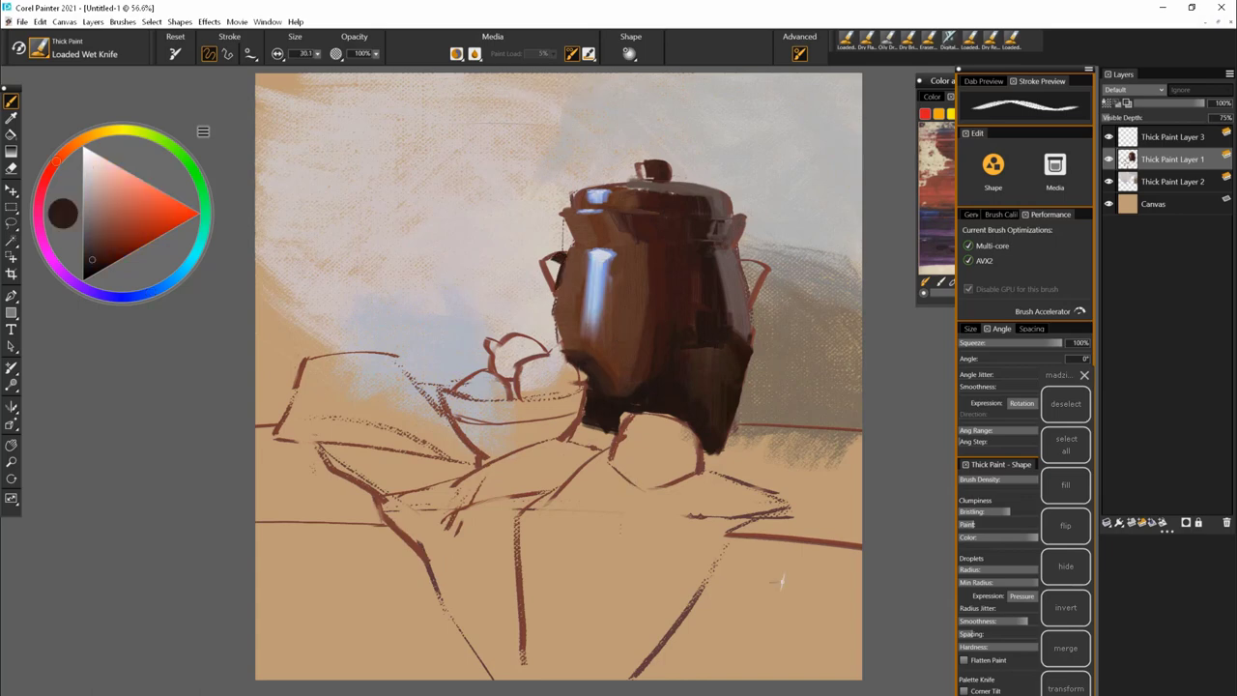
pyautogui.keyDown('alt'); pyautogui.click(584, 239); pyautogui.keyUp('alt')
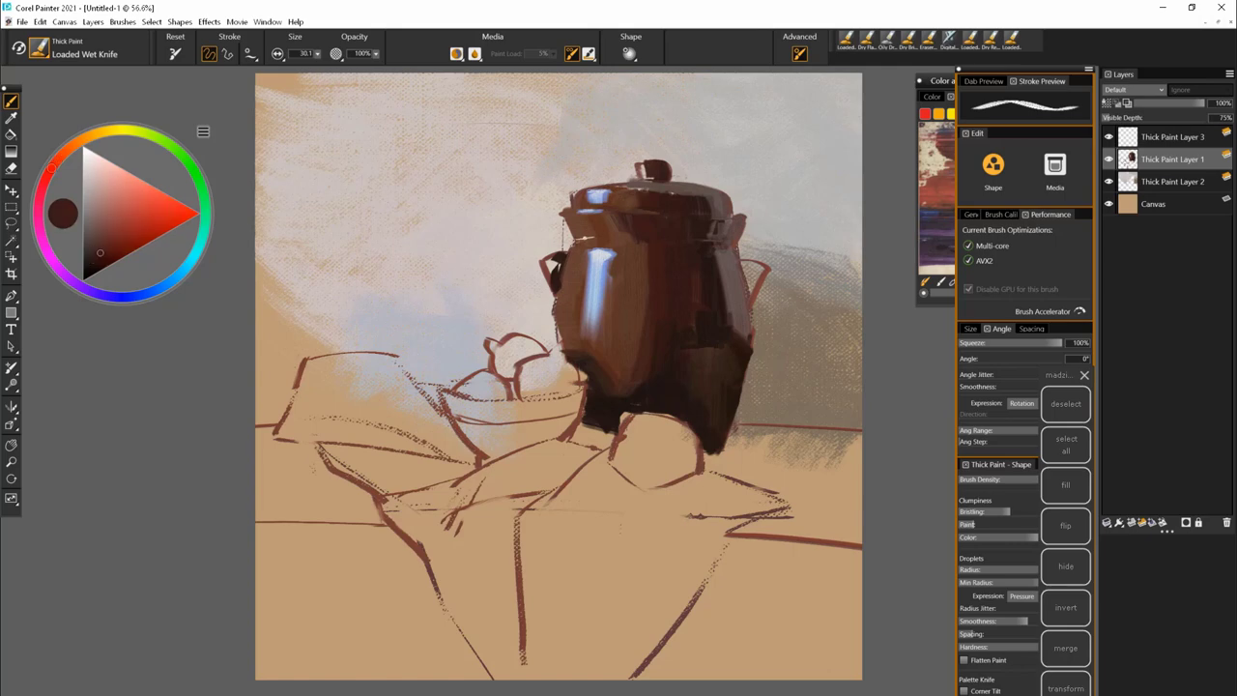
pyautogui.keyDown('alt'); pyautogui.click(670, 243); pyautogui.keyUp('alt')
pyautogui.keyDown('alt'); pyautogui.click(613, 368); pyautogui.keyUp('alt')
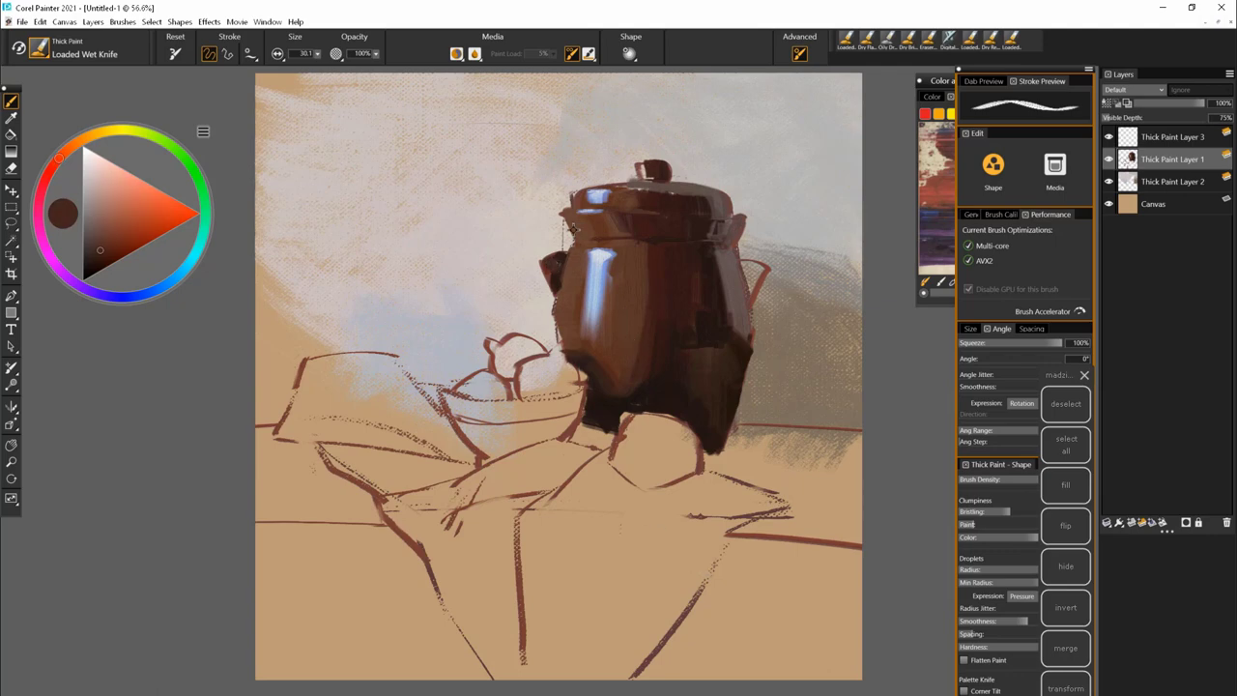
pyautogui.keyDown('alt'); pyautogui.click(571, 228); pyautogui.keyUp('alt')
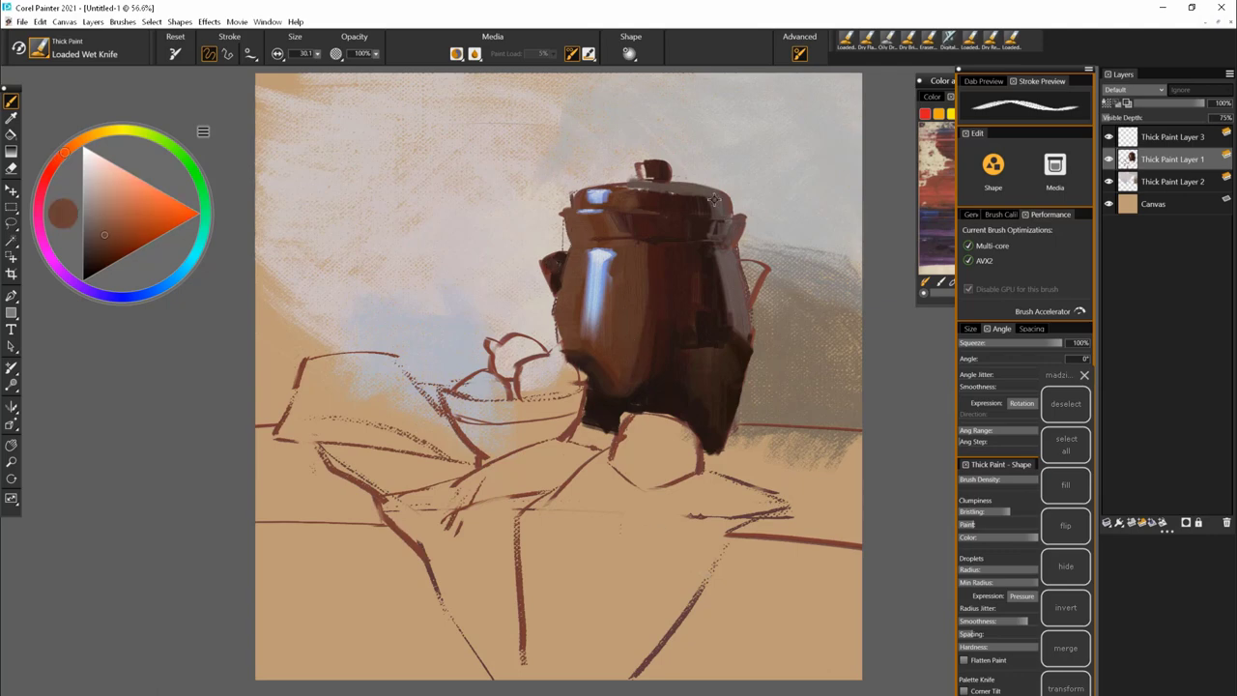
# - Rework the right side of the lid and rim with sampled dark browns, enlarging the brush to size 51.5
pyautogui.keyDown('alt'); pyautogui.click(733, 224); pyautogui.keyUp('alt')
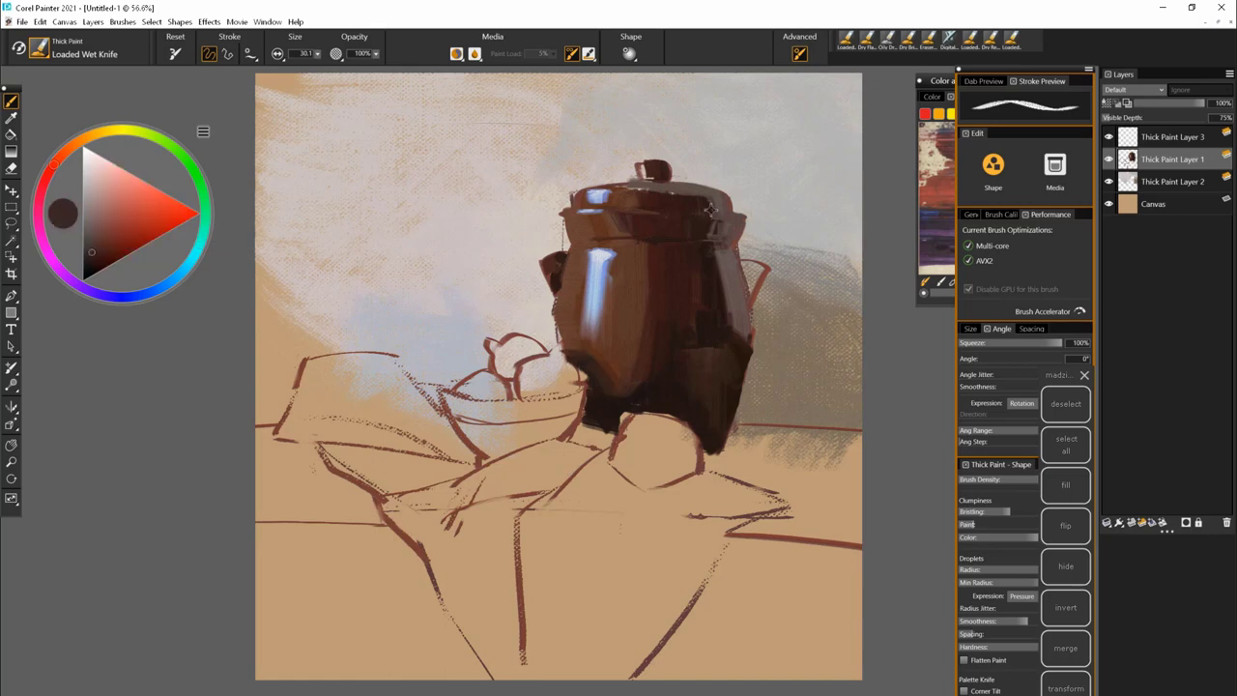
pyautogui.keyDown('alt'); pyautogui.click(703, 225); pyautogui.keyUp('alt')
pyautogui.press(']')
pyautogui.moveTo(703, 226); pyautogui.dragTo(701, 225)
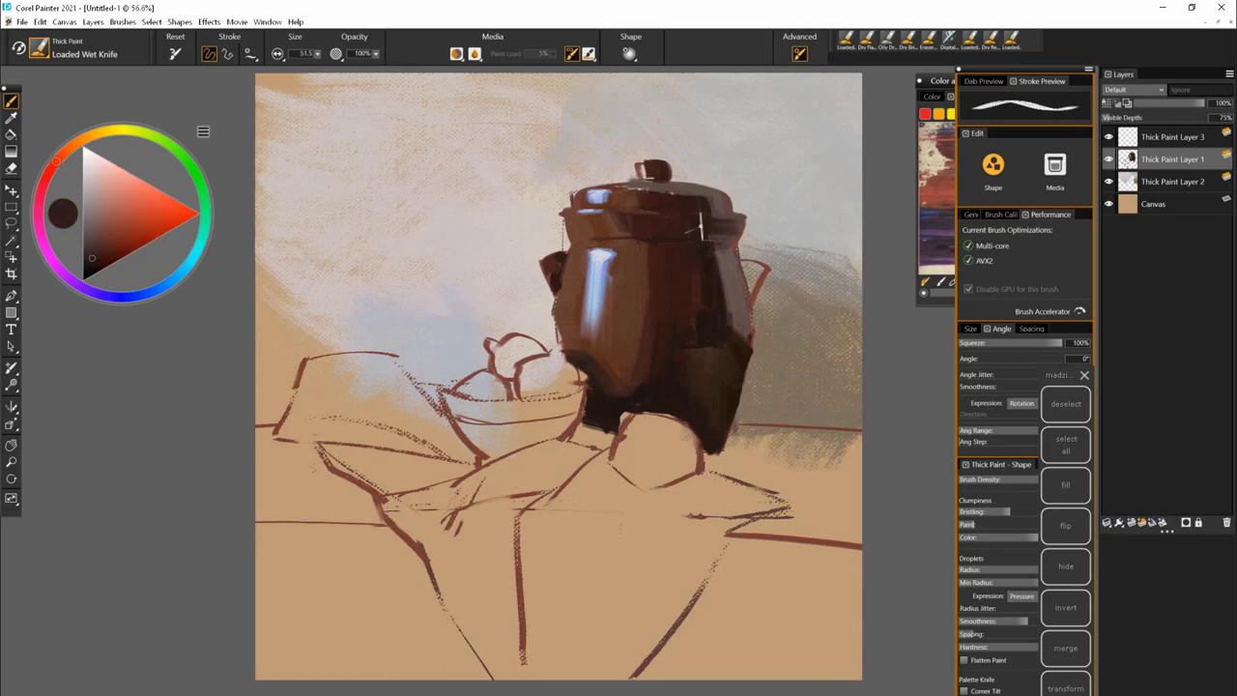
pyautogui.keyDown('alt'); pyautogui.click(699, 213); pyautogui.keyUp('alt')
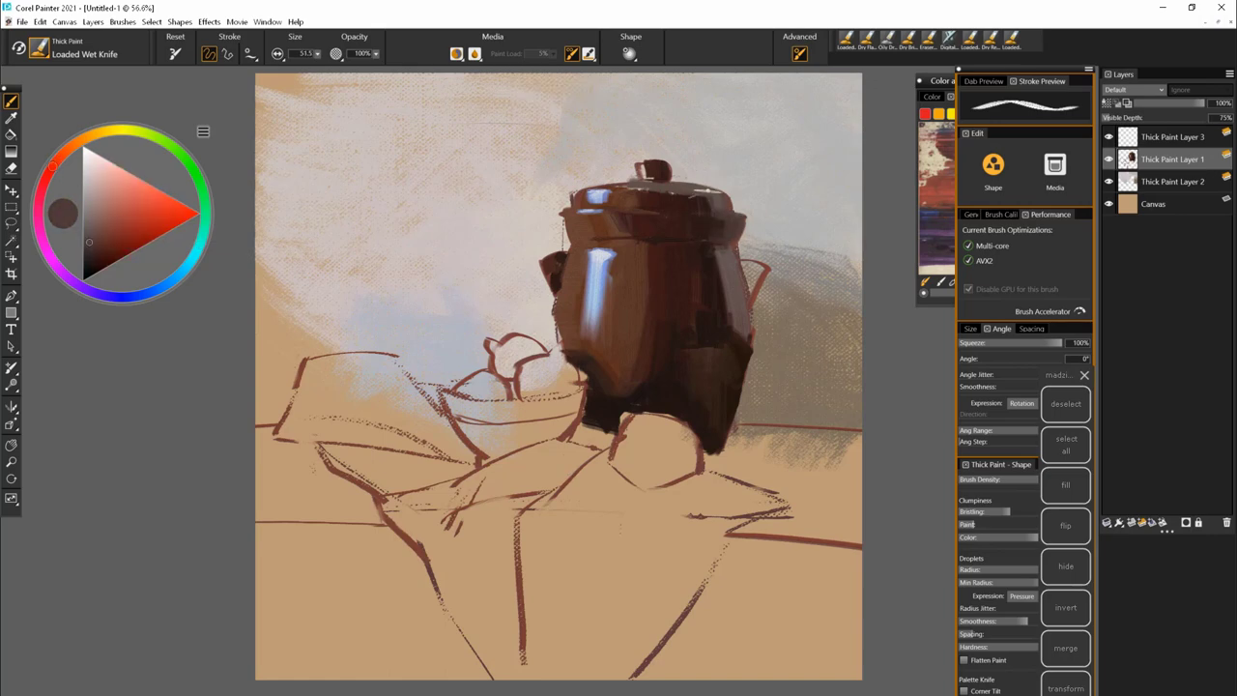
pyautogui.keyDown('alt'); pyautogui.click(711, 206); pyautogui.keyUp('alt')
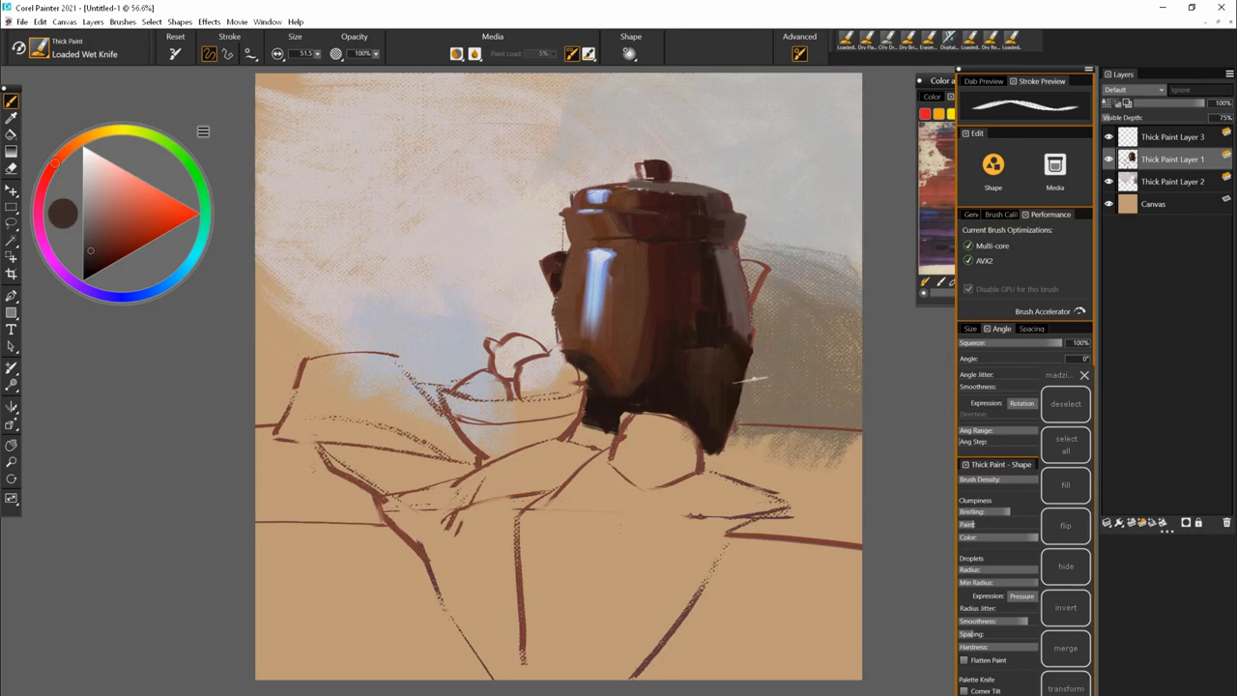
# - Darken the jar's right side from shoulder to lower edge with sampled grey-brown and near-black brown
pyautogui.moveTo(716, 260); pyautogui.dragTo(730, 334)
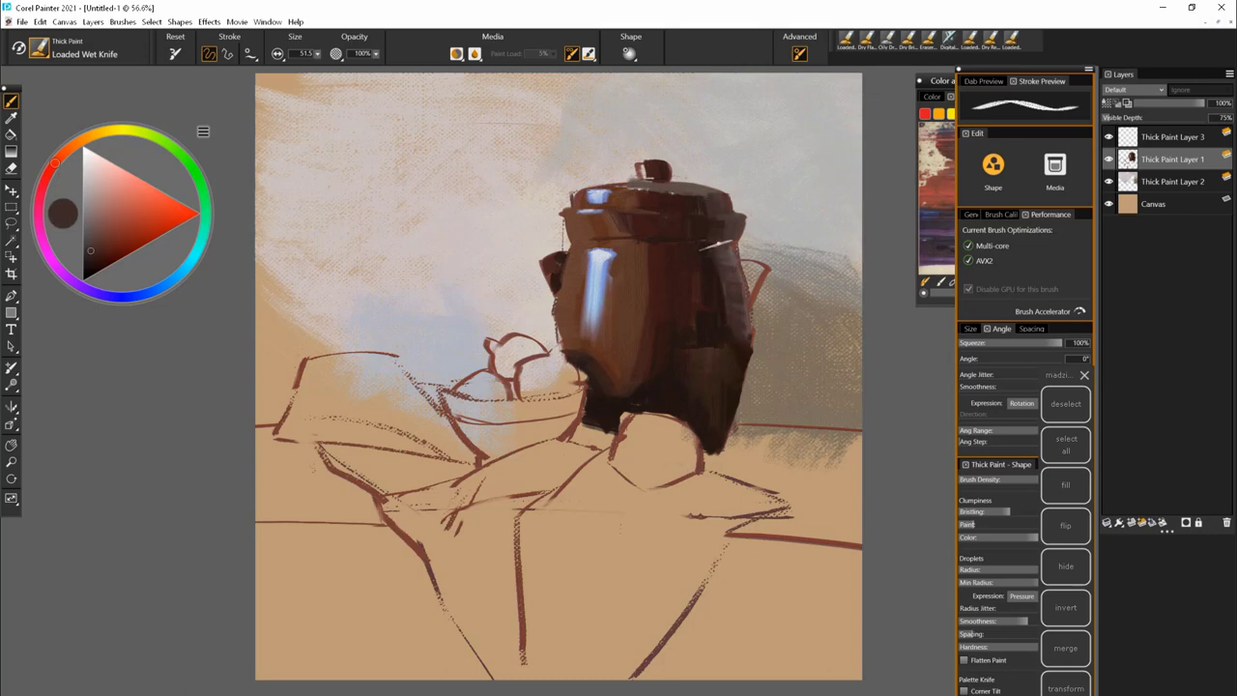
pyautogui.moveTo(721, 249)
pyautogui.mouseDown()
pyautogui.moveTo(726, 310)
pyautogui.moveTo(740, 290)
pyautogui.mouseUp()
pyautogui.keyDown('alt'); pyautogui.click(732, 259); pyautogui.keyUp('alt')
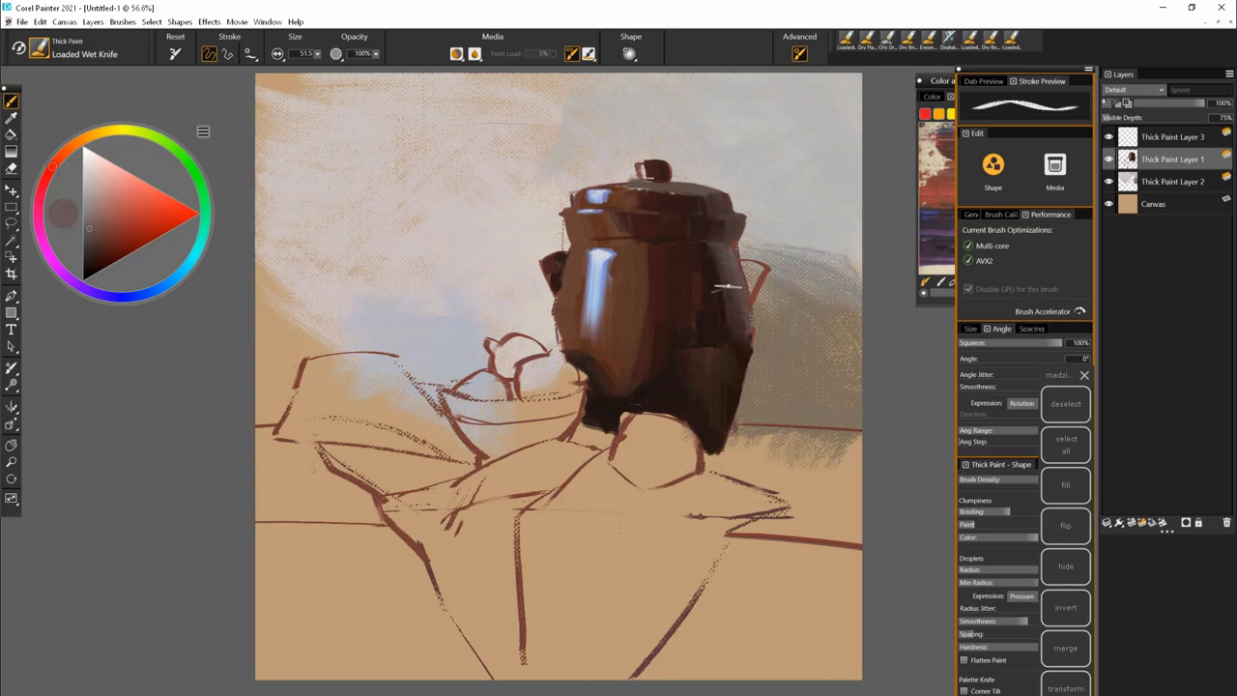
pyautogui.keyDown('alt'); pyautogui.click(732, 279); pyautogui.keyUp('alt')
pyautogui.keyDown('alt'); pyautogui.click(677, 426); pyautogui.keyUp('alt')
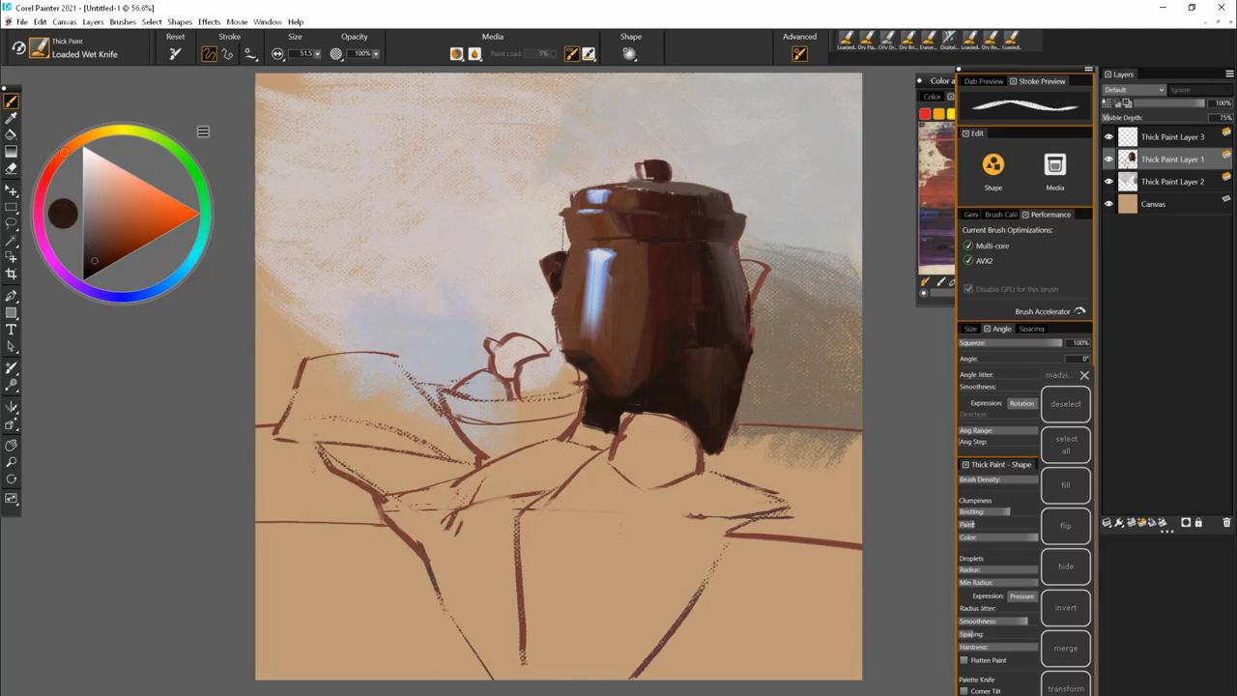
pyautogui.moveTo(740, 321); pyautogui.dragTo(747, 359)
# - Fill the jar's right handle and the adjoining body edge with sampled dark browns
pyautogui.keyDown('alt'); pyautogui.click(702, 315); pyautogui.keyUp('alt')
pyautogui.moveTo(736, 253)
pyautogui.mouseDown()
pyautogui.moveTo(755, 286)
pyautogui.moveTo(746, 308)
pyautogui.mouseUp()
pyautogui.keyDown('alt'); pyautogui.click(731, 234); pyautogui.keyUp('alt')
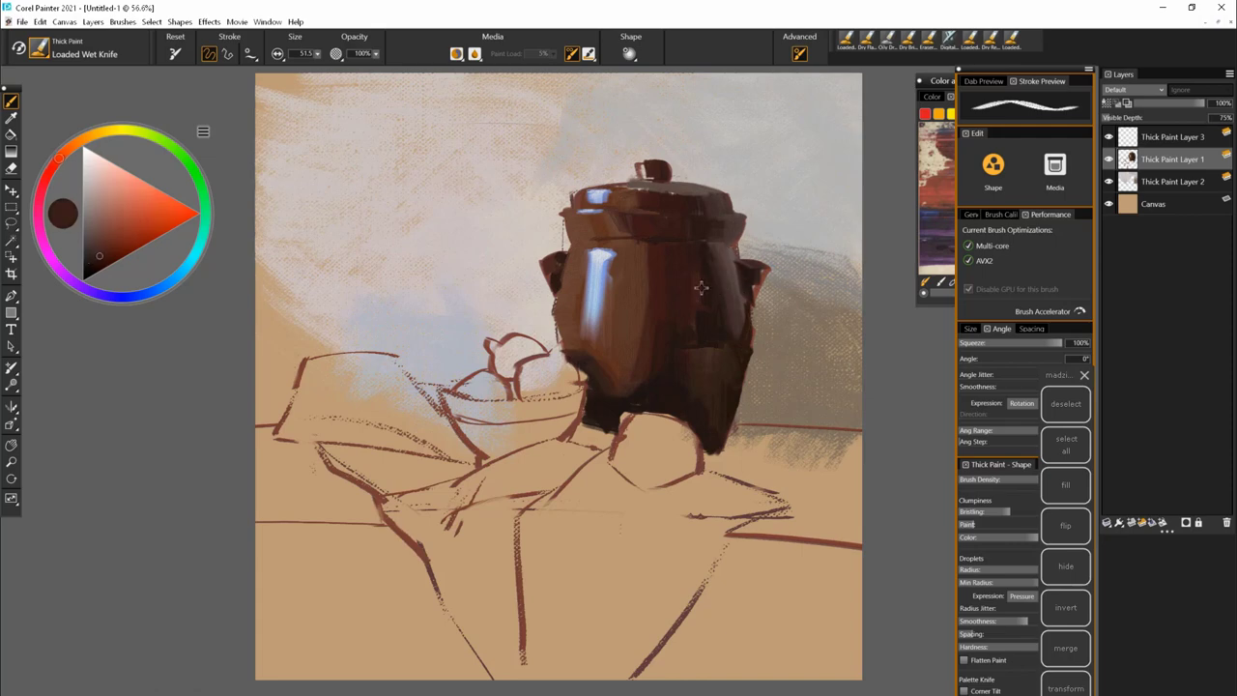
pyautogui.moveTo(750, 259); pyautogui.dragTo(750, 296)
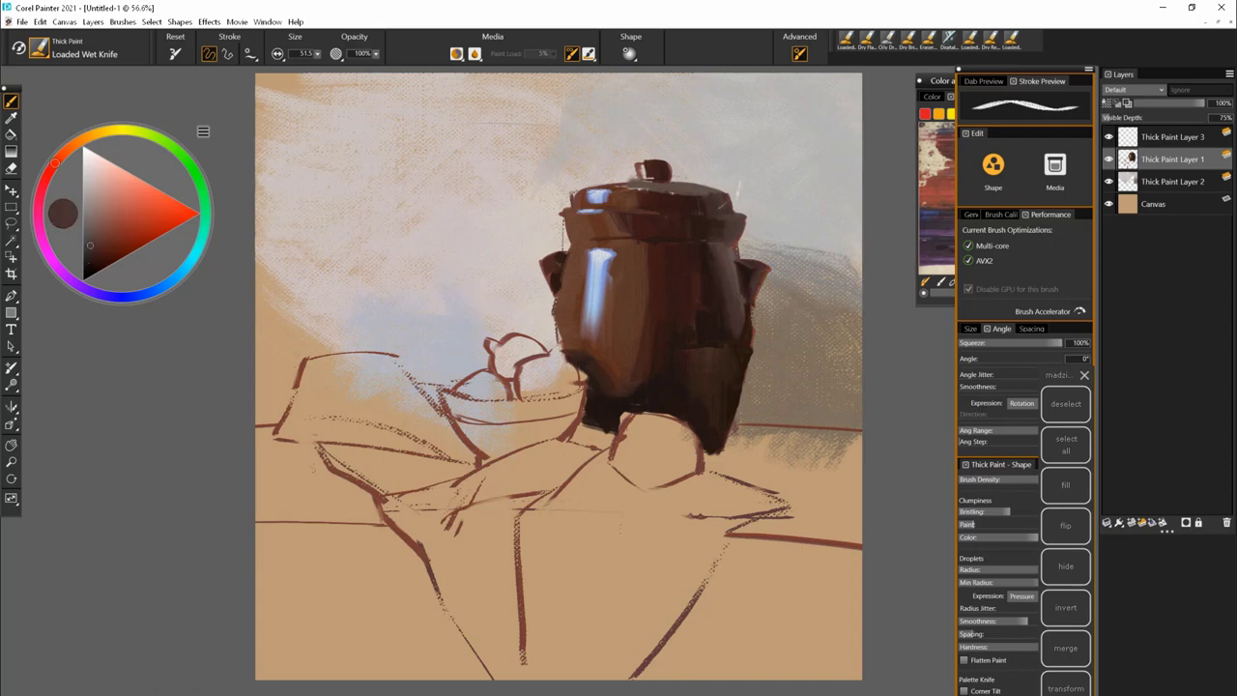
pyautogui.keyDown('alt'); pyautogui.click(737, 261); pyautogui.keyUp('alt')
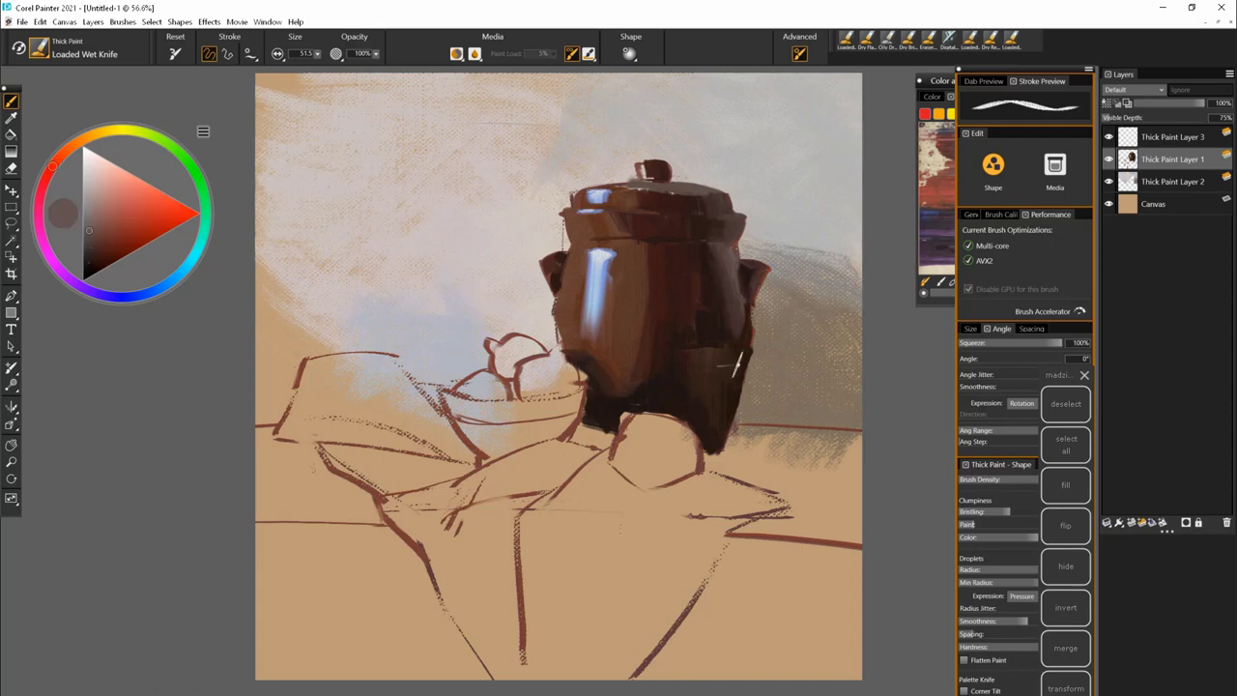
# - Clean up the jar's lower left contour with sampled warm brown and soften the rim's right end
pyautogui.keyDown('alt'); pyautogui.click(555, 312); pyautogui.keyUp('alt')
pyautogui.moveTo(557, 315); pyautogui.dragTo(561, 353)
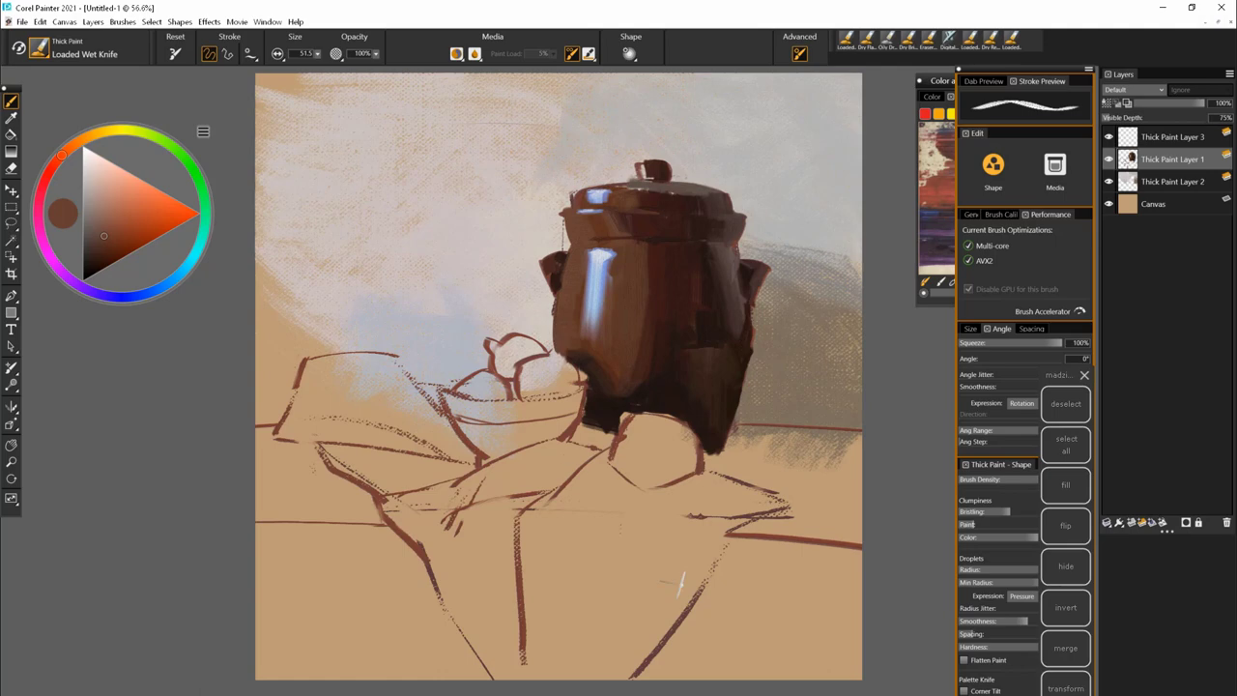
pyautogui.keyDown('alt'); pyautogui.click(737, 219); pyautogui.keyUp('alt')
pyautogui.keyDown('alt'); pyautogui.click(687, 221); pyautogui.keyUp('alt')
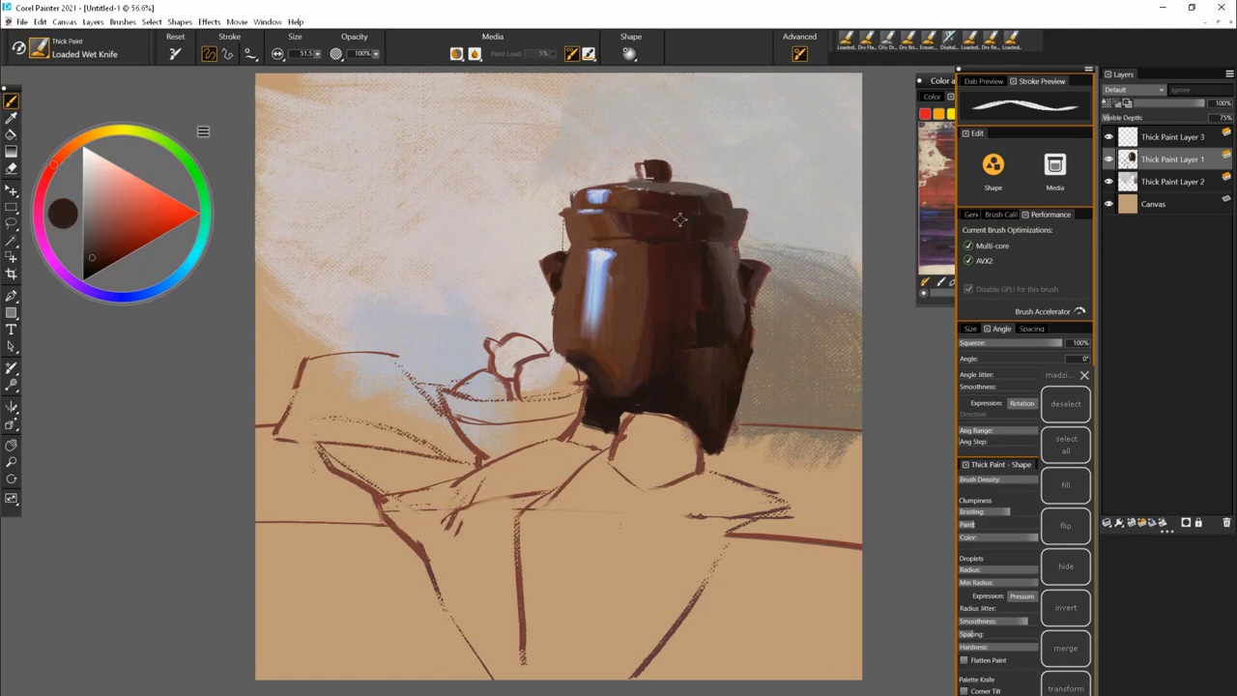
# - Refine the jar's lid, rim and knob with sampled browns, using the Dry Flat Knife reduced to size 32.9
pyautogui.click(39, 51)
pyautogui.click(194, 290)
pyautogui.keyDown('alt'); pyautogui.click(720, 210); pyautogui.keyUp('alt')
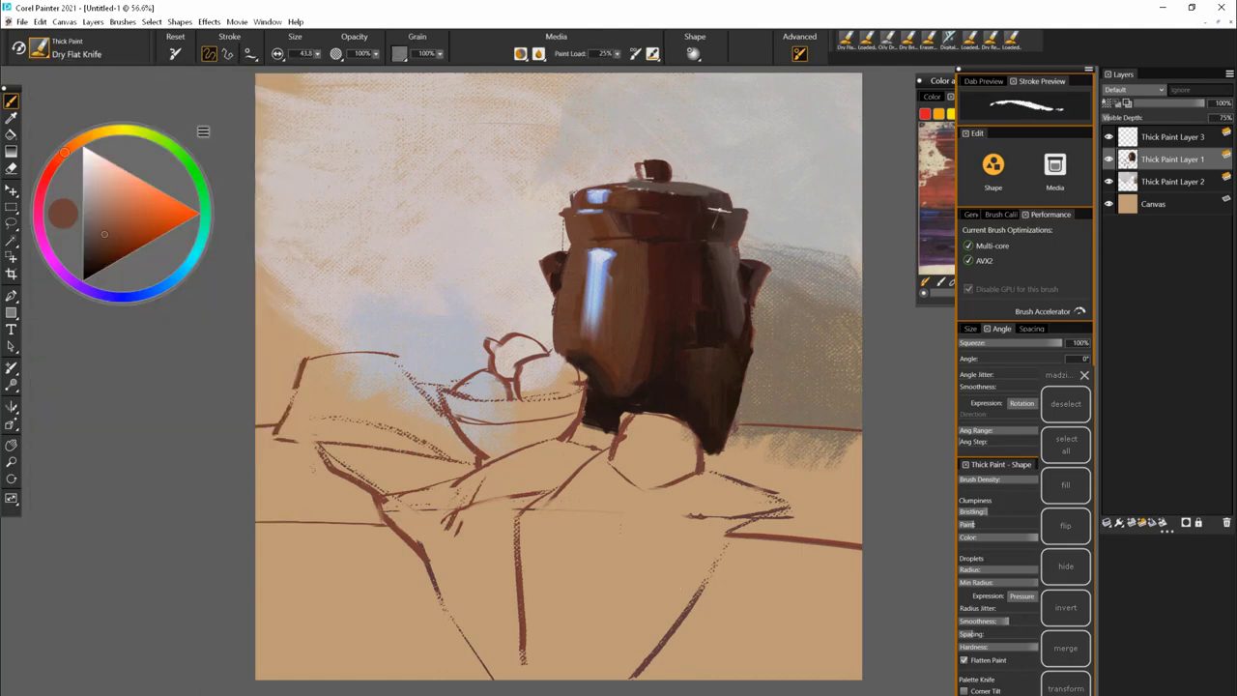
pyautogui.press('[')
pyautogui.press('[')
pyautogui.press('[')
pyautogui.press('[')
pyautogui.keyDown('alt'); pyautogui.click(630, 258); pyautogui.keyUp('alt')
pyautogui.moveTo(601, 197); pyautogui.dragTo(625, 184)
pyautogui.keyDown('alt'); pyautogui.click(673, 178); pyautogui.keyUp('alt')
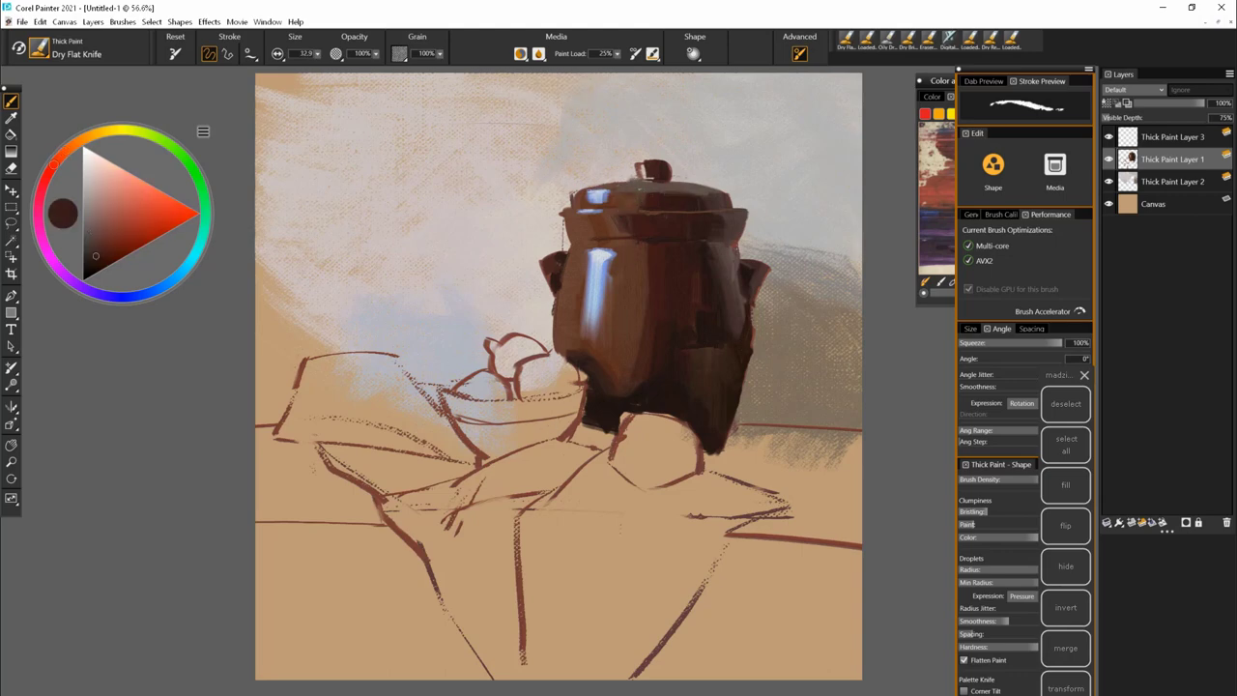
pyautogui.keyDown('alt'); pyautogui.click(627, 208); pyautogui.keyUp('alt')
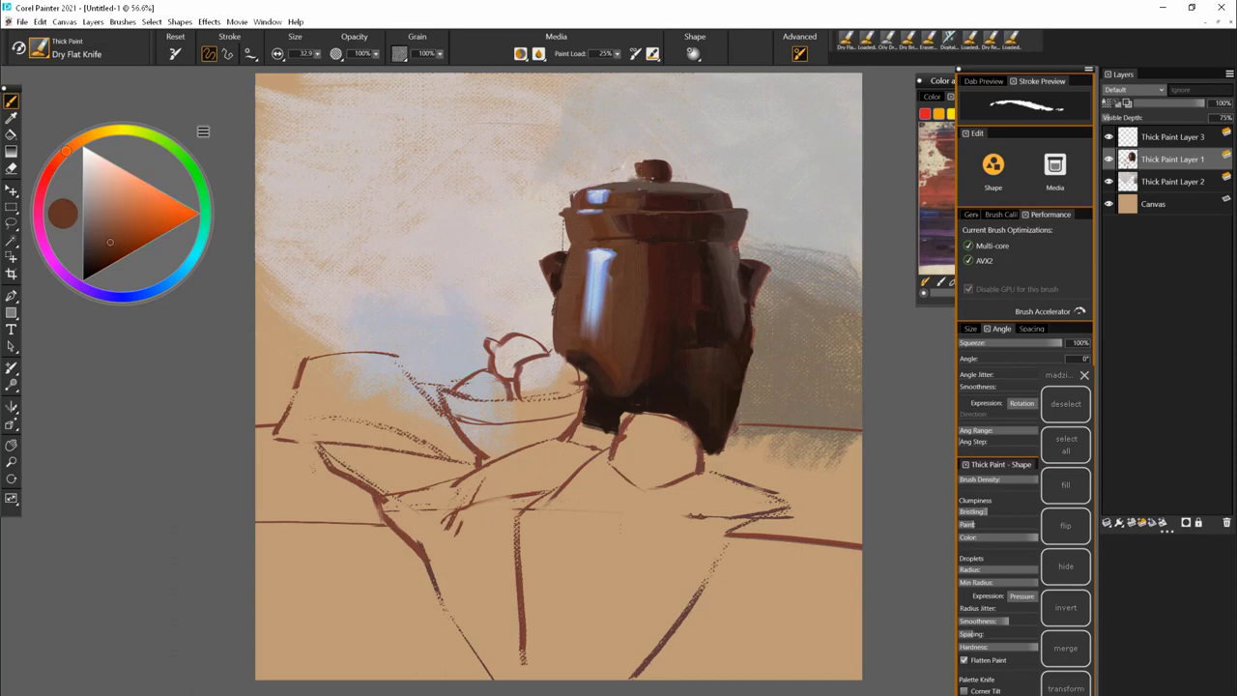
# - Trim the jar's lower right contour with the Eraser Knife at size 27.9
pyautogui.click(39, 48)
pyautogui.click(208, 221)
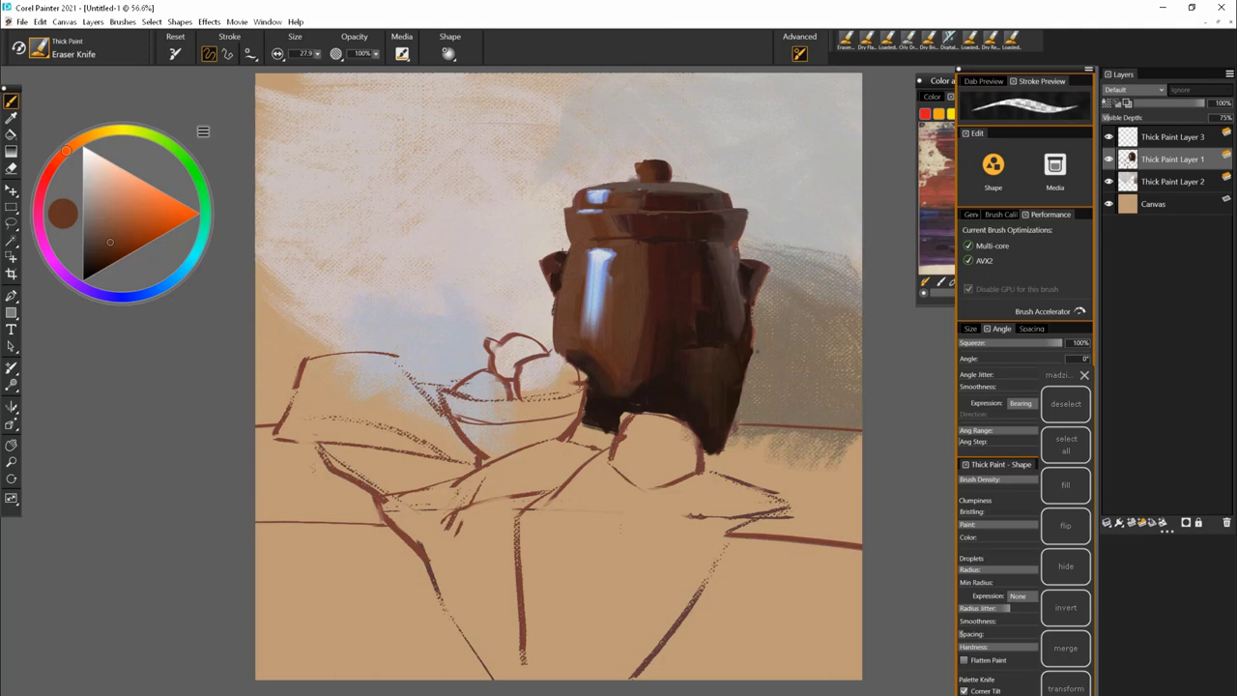
pyautogui.moveTo(751, 369); pyautogui.dragTo(759, 333)
# - Paint a dark navy patch beneath the jar's lower left base with the Dry Flat Knife
pyautogui.click(39, 49)
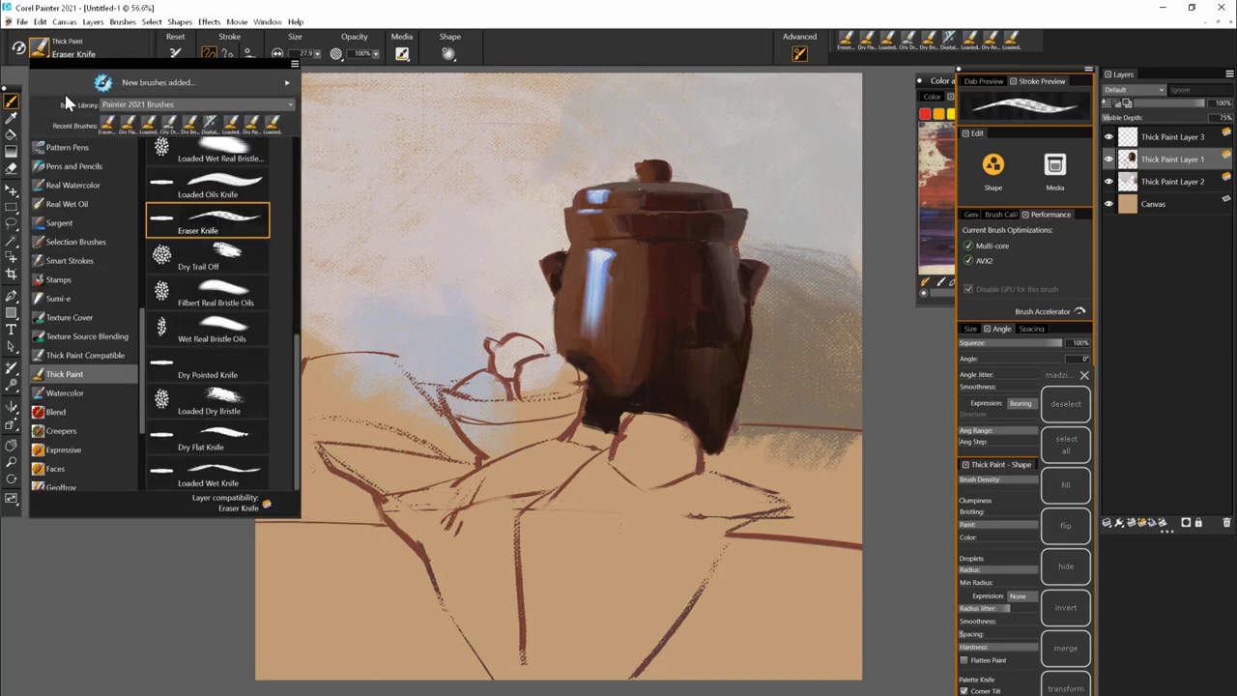
pyautogui.click(221, 504)
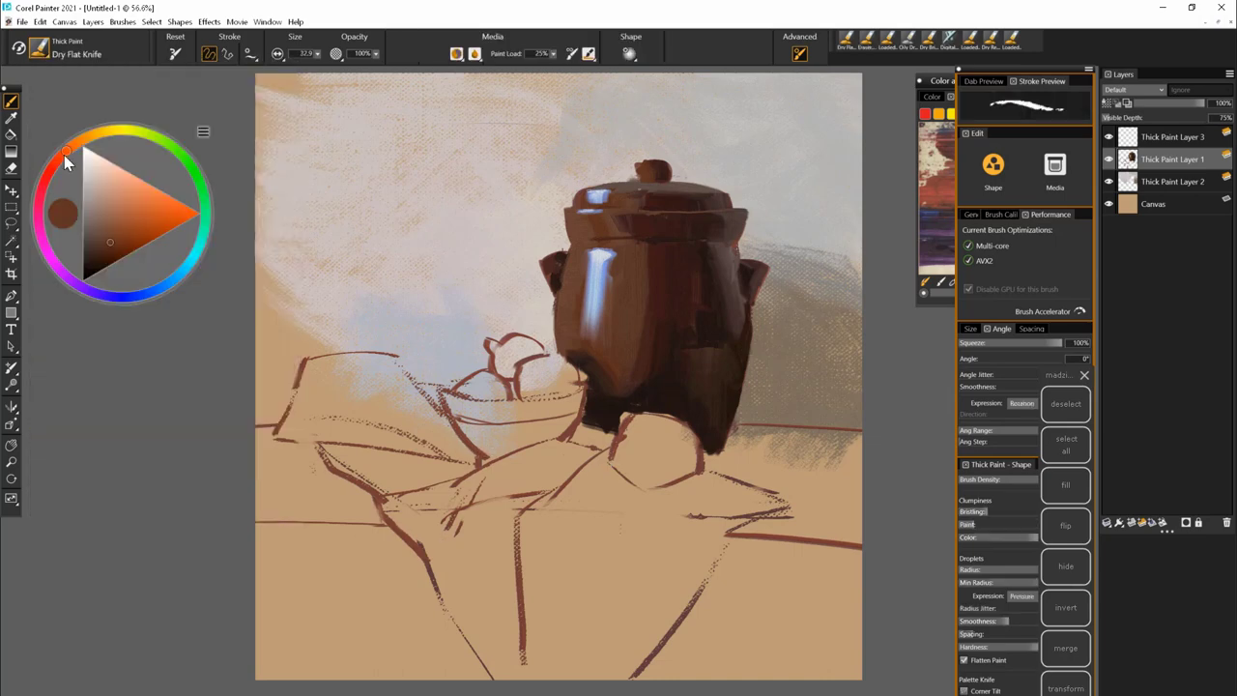
pyautogui.moveTo(64, 155); pyautogui.dragTo(51, 169)
pyautogui.moveTo(114, 258); pyautogui.dragTo(111, 263)
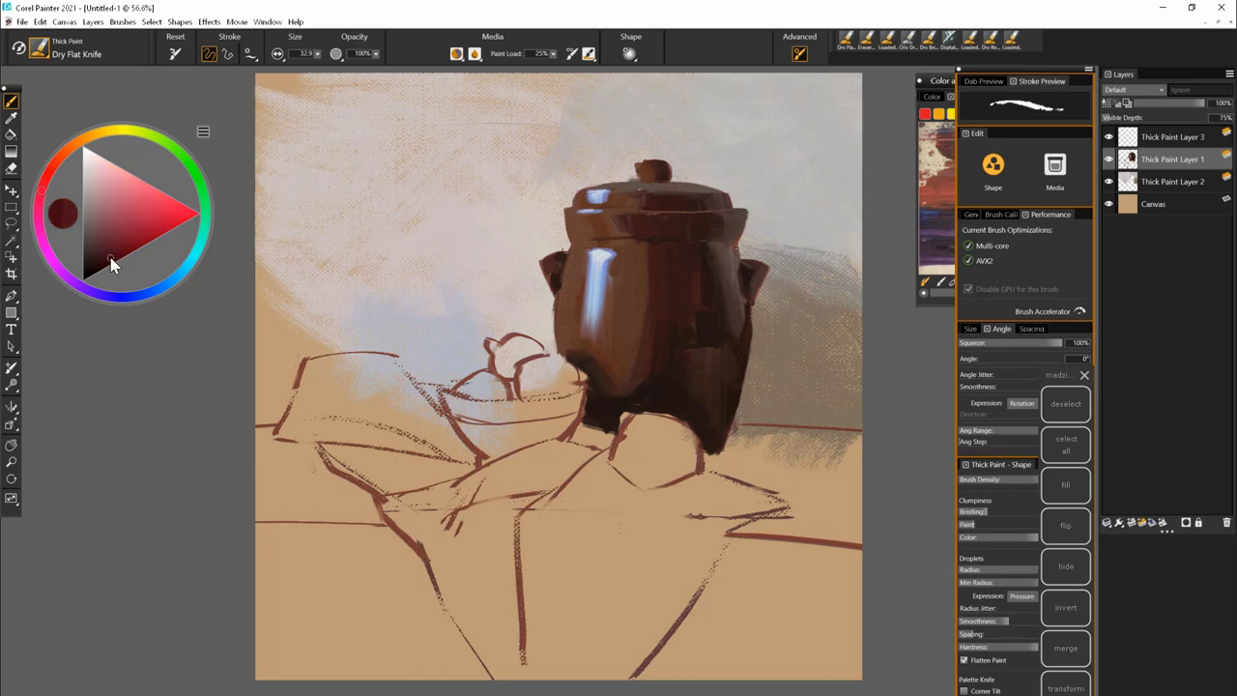
pyautogui.click(130, 296)
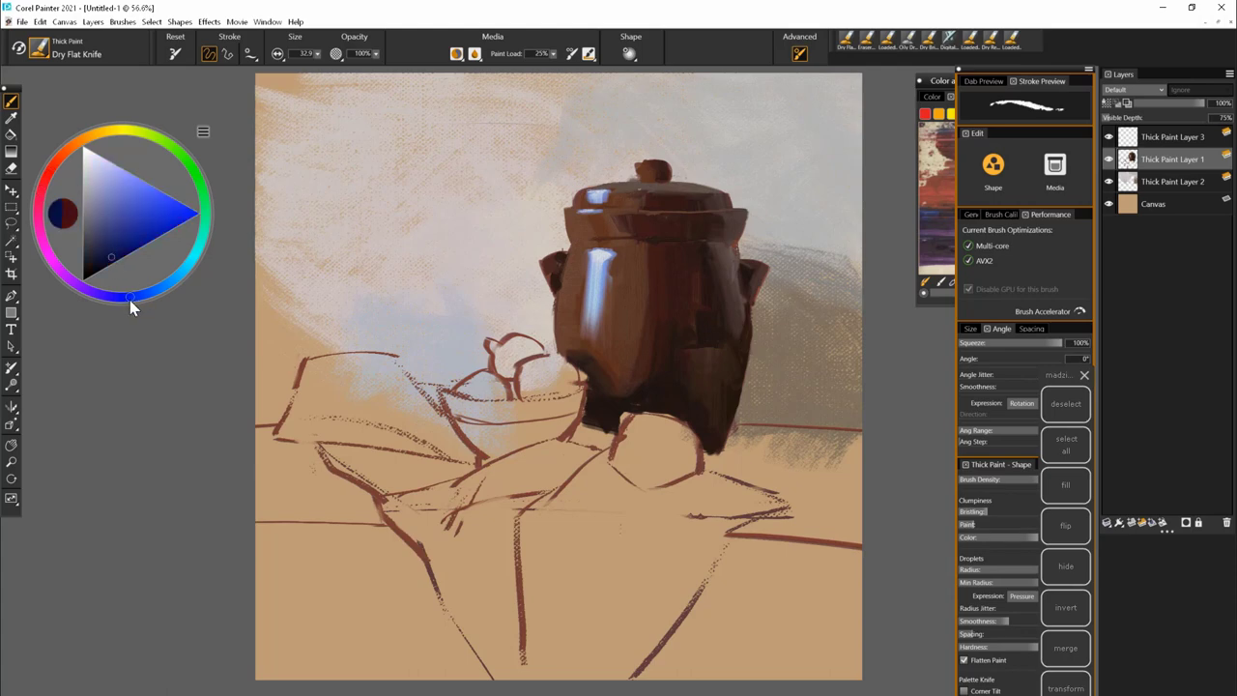
pyautogui.click(99, 253)
pyautogui.press(']')
pyautogui.moveTo(597, 430)
pyautogui.mouseDown()
pyautogui.moveTo(599, 446)
pyautogui.moveTo(585, 447)
pyautogui.moveTo(604, 445)
pyautogui.moveTo(576, 430)
pyautogui.moveTo(572, 446)
pyautogui.mouseUp()
# - Extend a dark blue cloth fold diagonally down-left from the jar's base with the Loaded Wet Knife at size 51.5
pyautogui.click(95, 263)
pyautogui.press('/')
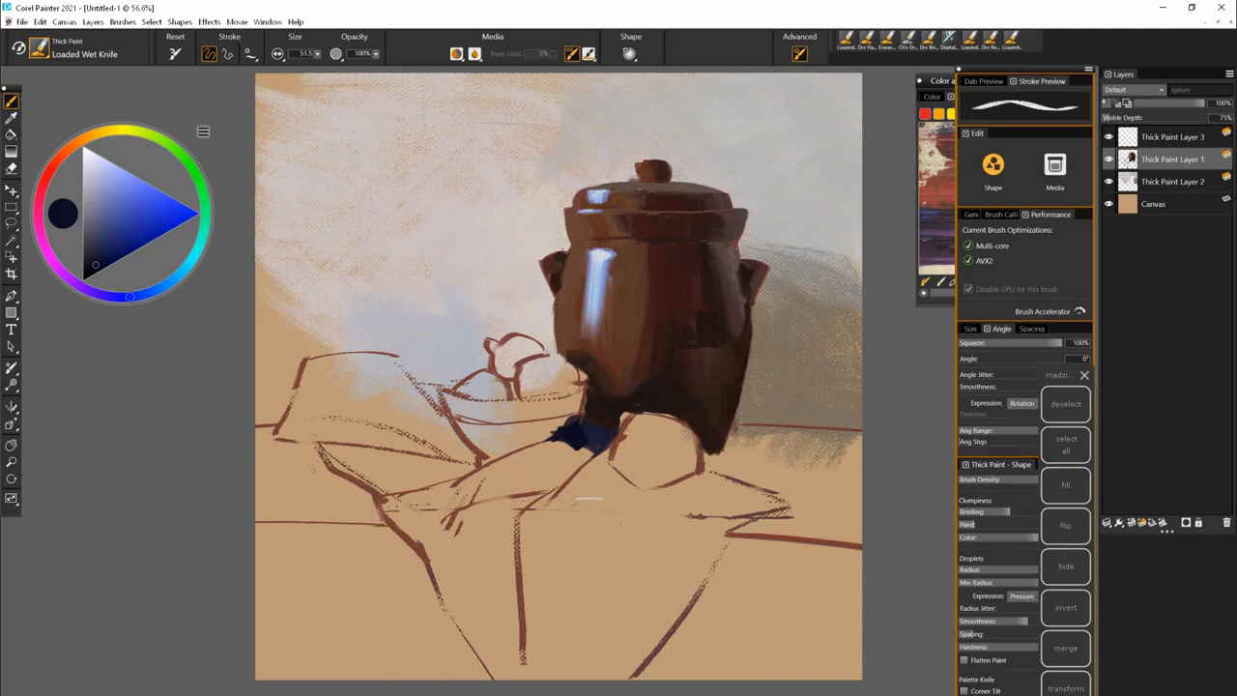
pyautogui.keyDown('alt'); pyautogui.click(593, 439); pyautogui.keyUp('alt')
pyautogui.moveTo(592, 440)
pyautogui.mouseDown()
pyautogui.moveTo(547, 466)
pyautogui.moveTo(542, 488)
pyautogui.moveTo(486, 503)
pyautogui.mouseUp()
pyautogui.moveTo(563, 459); pyautogui.dragTo(518, 477)
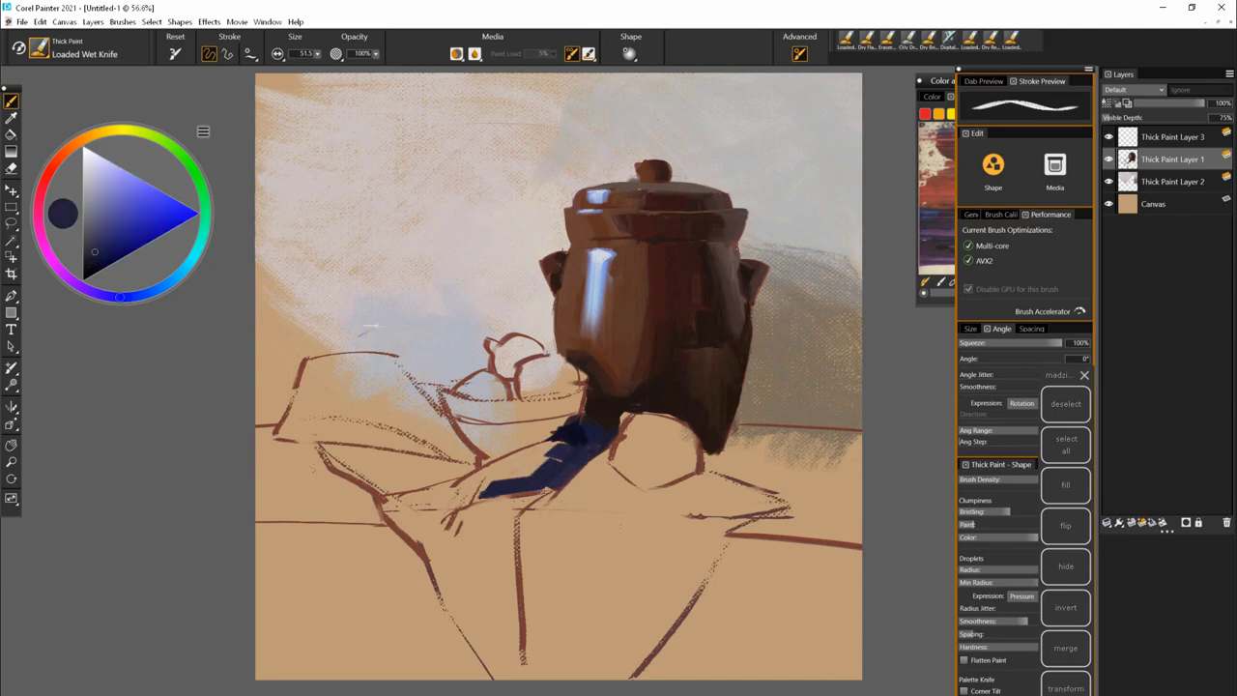
pyautogui.click(102, 247)
pyautogui.click(140, 295)
pyautogui.moveTo(567, 442)
pyautogui.mouseDown()
pyautogui.moveTo(503, 478)
pyautogui.moveTo(531, 467)
pyautogui.mouseUp()
# - Add medium blue along the diagonal fold's upper left edge and carry it out to the fold's left end
pyautogui.click(106, 255)
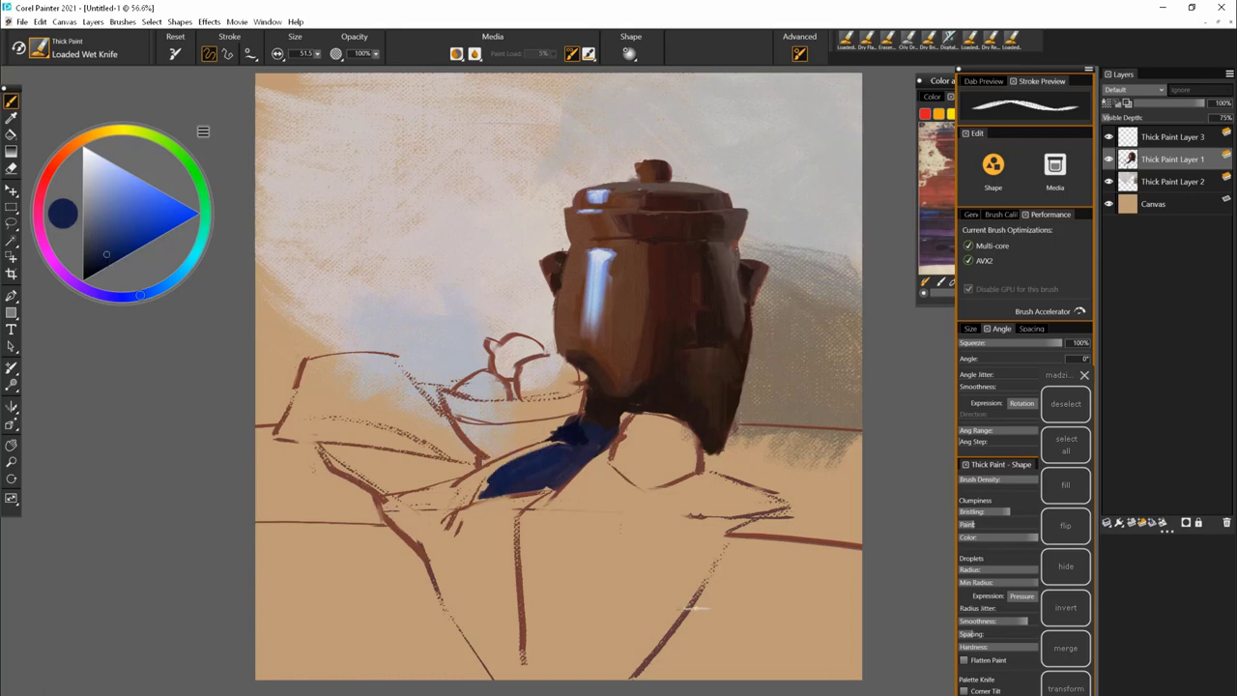
pyautogui.click(159, 289)
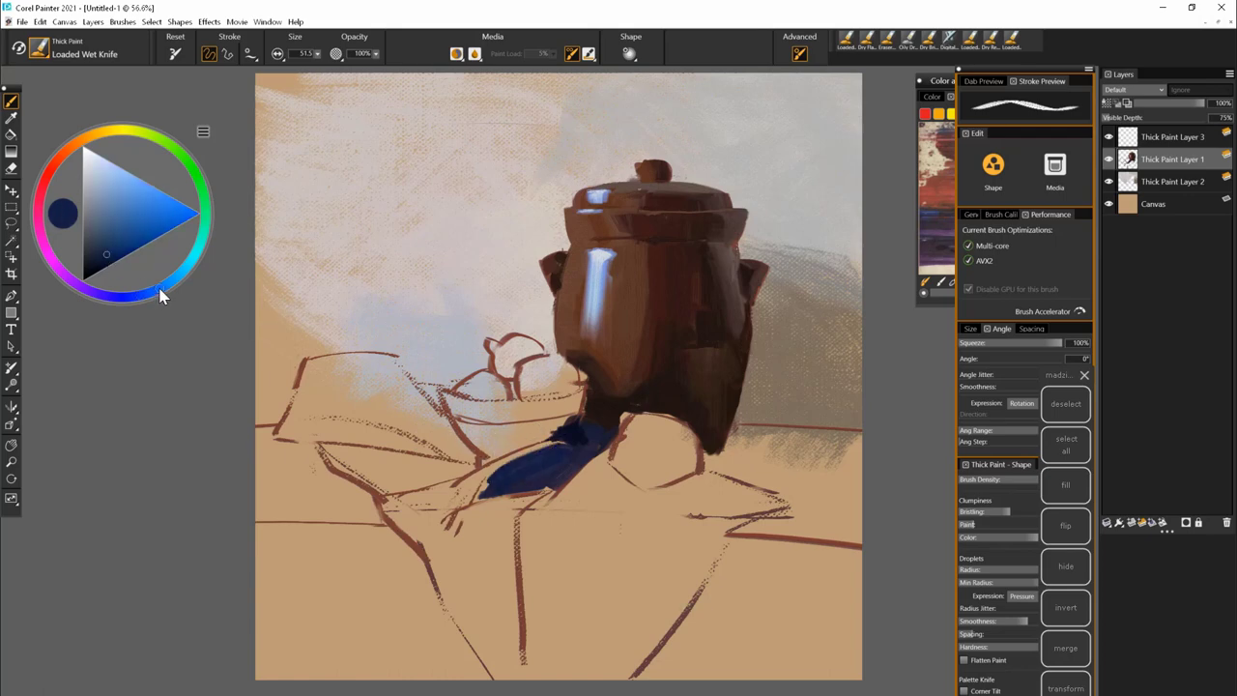
pyautogui.click(109, 215)
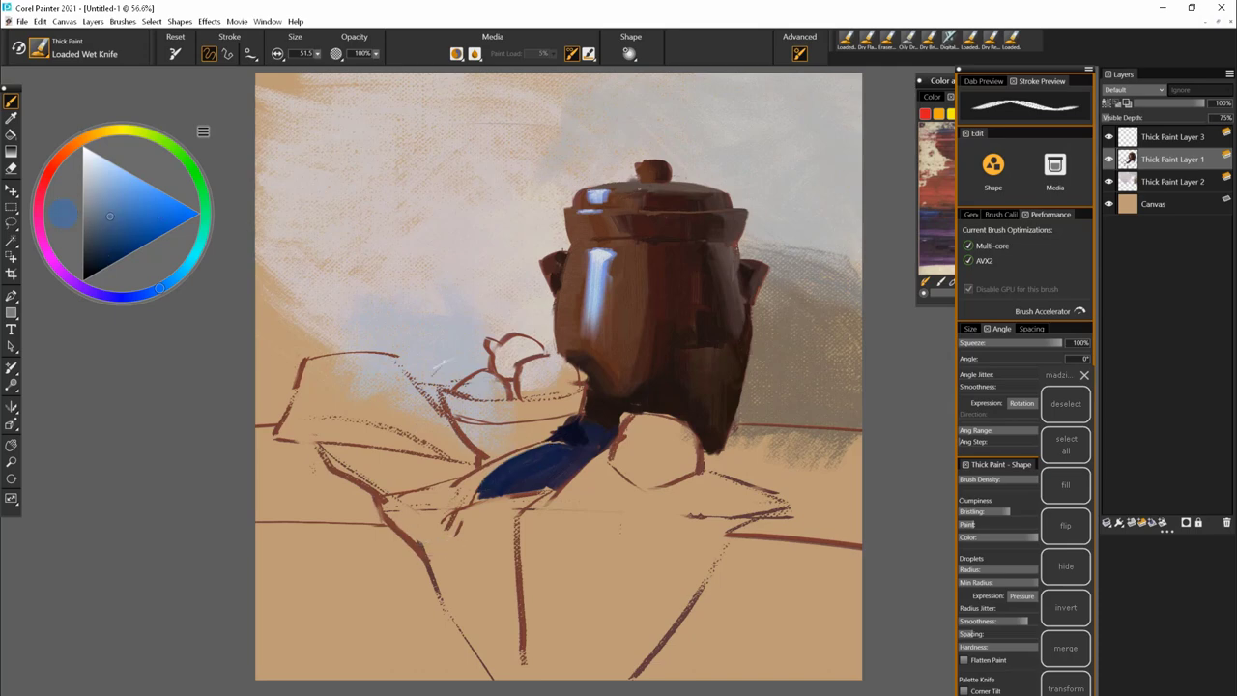
pyautogui.moveTo(549, 444); pyautogui.dragTo(431, 508)
pyautogui.click(119, 211)
pyautogui.click(123, 215)
pyautogui.click(117, 229)
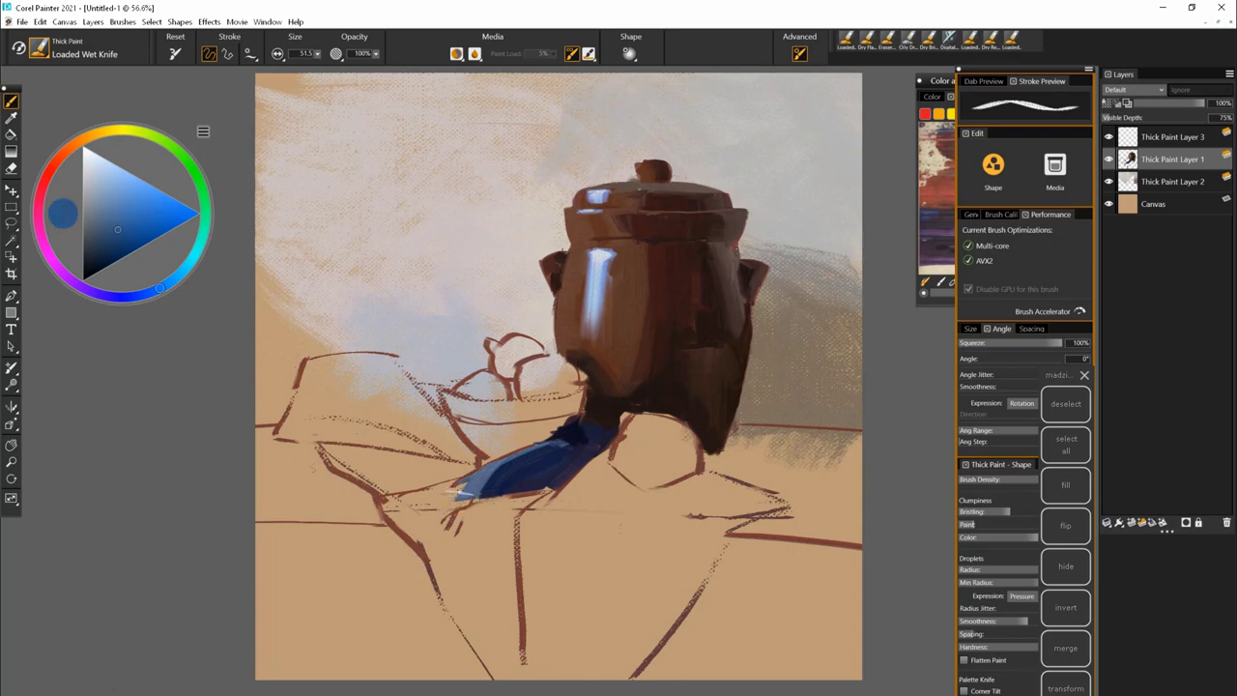
pyautogui.moveTo(512, 462)
pyautogui.mouseDown()
pyautogui.moveTo(454, 498)
pyautogui.moveTo(391, 508)
pyautogui.mouseUp()
# - Enlarge the brush to size 60.2 and lay medium blue strokes along the lower edge of the diagonal fold
pyautogui.press(']')
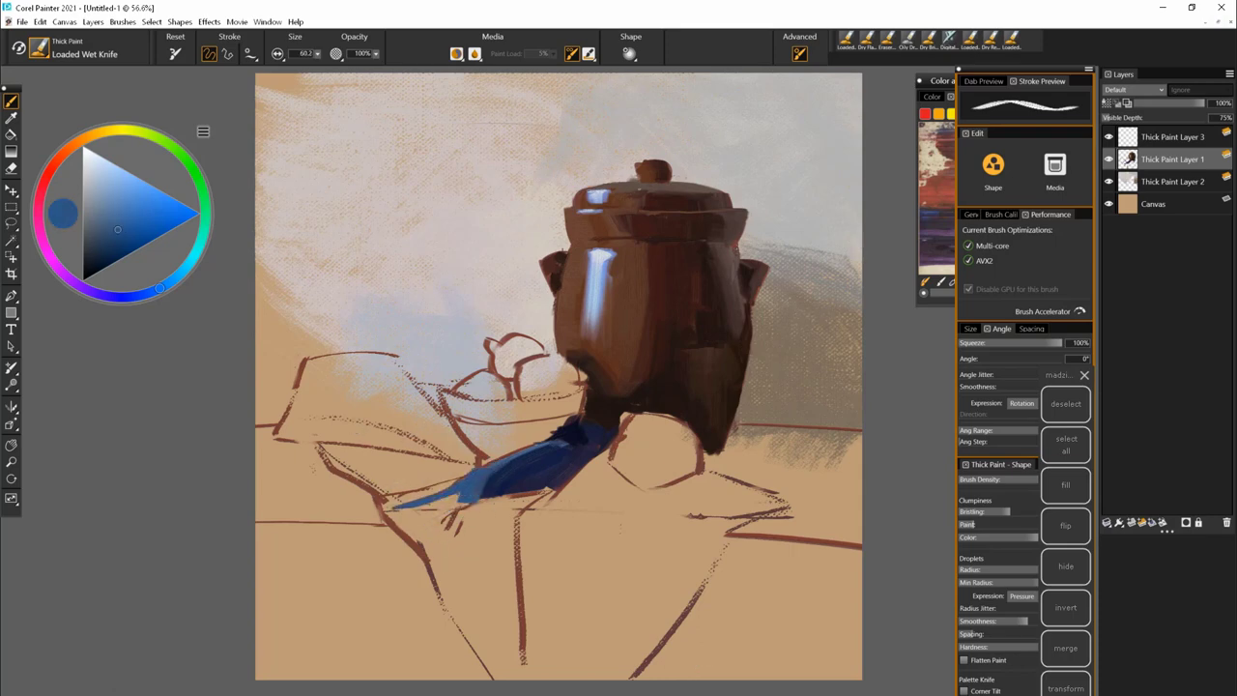
pyautogui.moveTo(471, 493); pyautogui.dragTo(435, 536)
pyautogui.moveTo(553, 487); pyautogui.dragTo(488, 505)
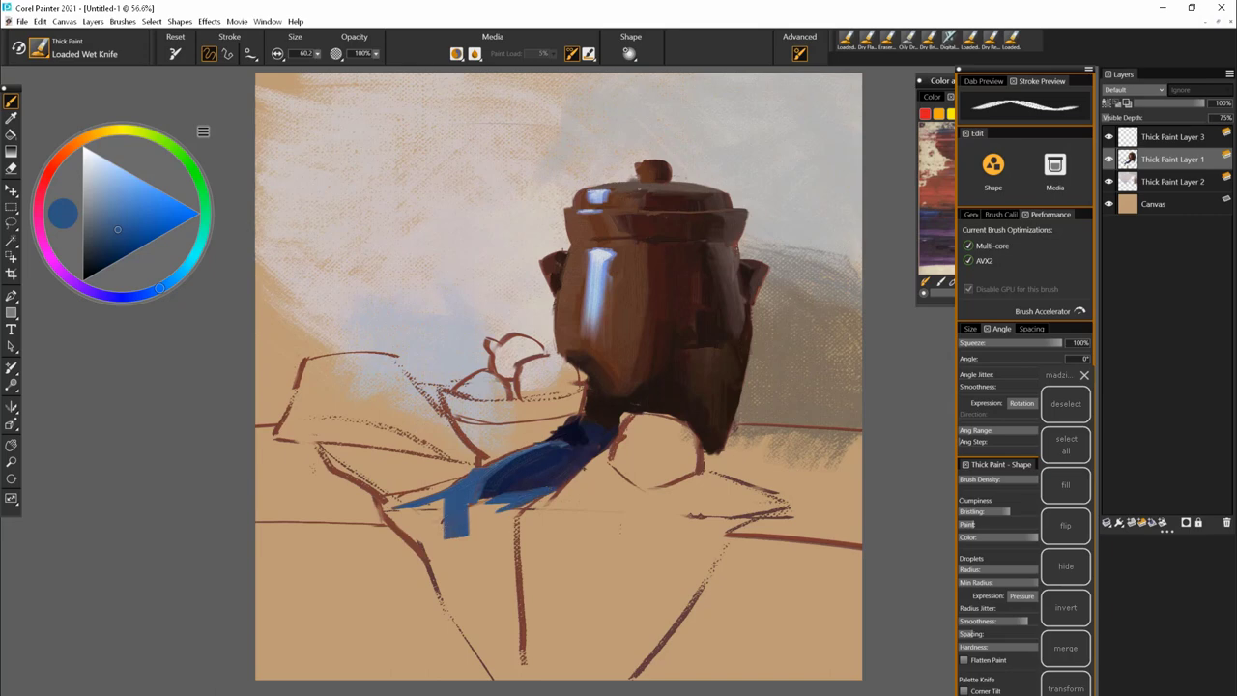
pyautogui.click(118, 223)
pyautogui.click(167, 283)
pyautogui.moveTo(572, 511)
pyautogui.mouseDown()
pyautogui.moveTo(588, 464)
pyautogui.moveTo(527, 520)
pyautogui.mouseUp()
pyautogui.click(145, 293)
pyautogui.hotkey('ctrl', 'z')
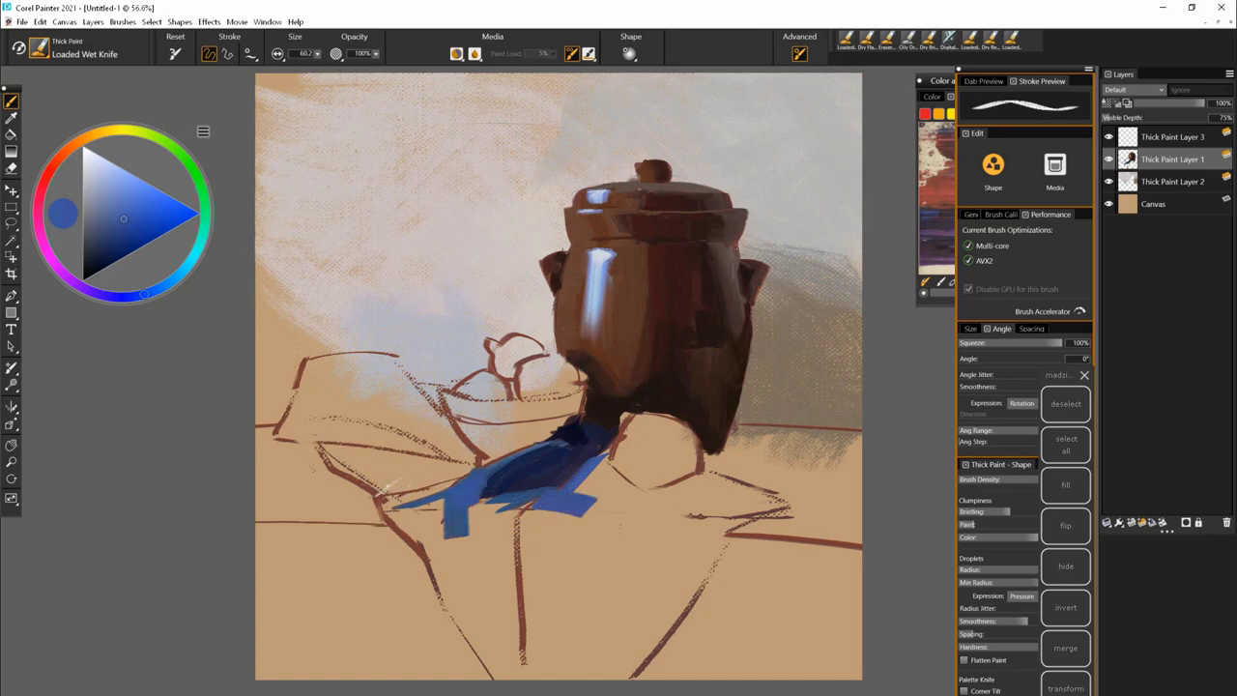
# - Block in the cloth left of the diagonal fold with progressively lighter blues, out to the sketched left corner
pyautogui.moveTo(387, 486); pyautogui.dragTo(435, 520)
pyautogui.moveTo(464, 469)
pyautogui.mouseDown()
pyautogui.moveTo(373, 476)
pyautogui.moveTo(449, 493)
pyautogui.moveTo(454, 520)
pyautogui.mouseUp()
pyautogui.click(125, 210)
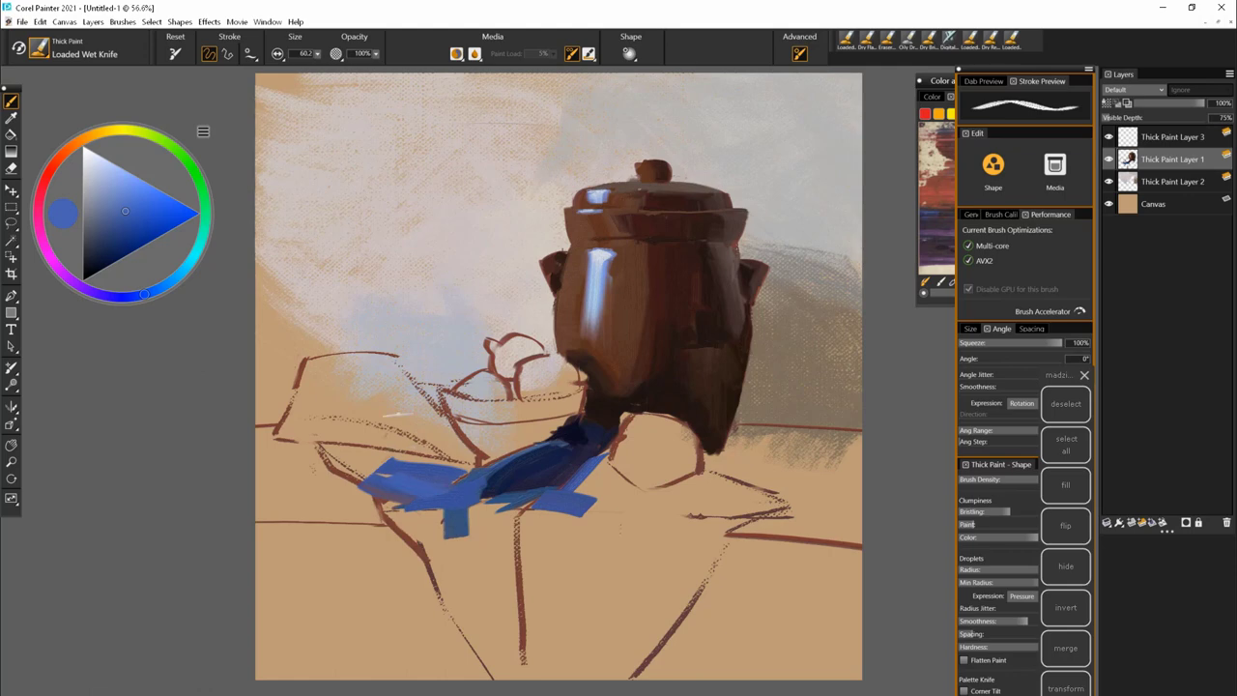
pyautogui.moveTo(375, 454); pyautogui.dragTo(471, 462)
pyautogui.click(125, 205)
pyautogui.moveTo(396, 460)
pyautogui.mouseDown()
pyautogui.moveTo(474, 449)
pyautogui.moveTo(421, 460)
pyautogui.moveTo(315, 447)
pyautogui.mouseUp()
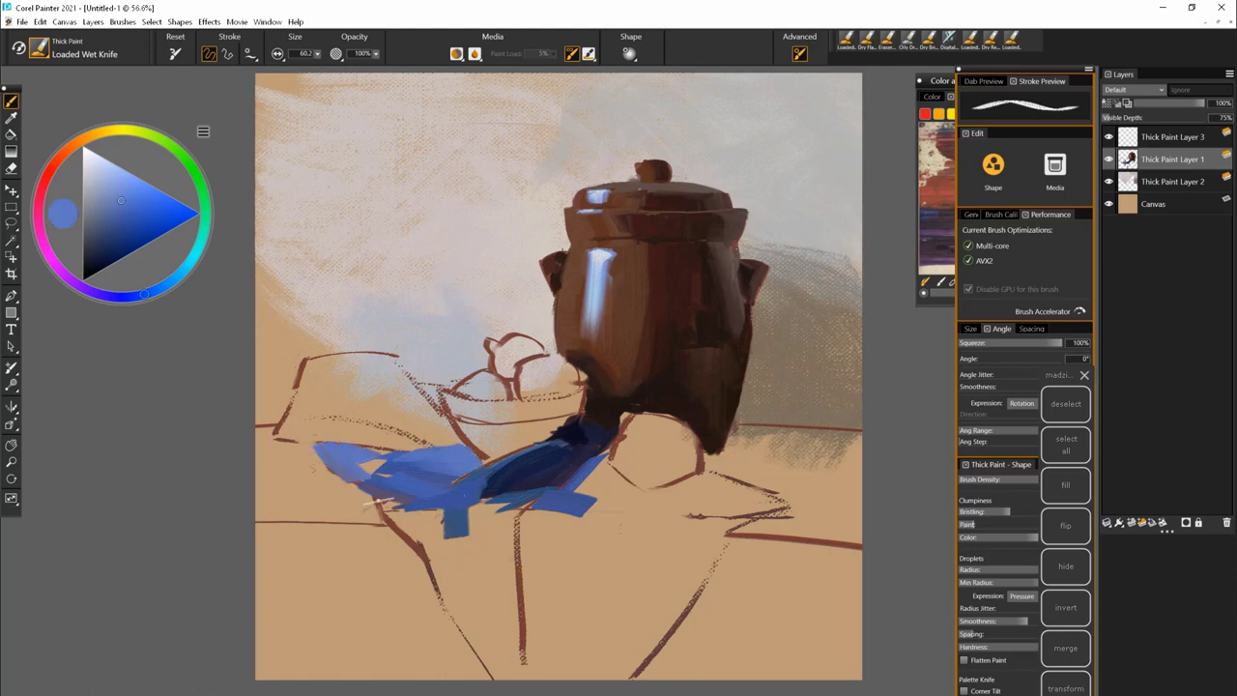
# - Model the cloth's hanging front folds with light blue and stretch its left tip to the sketched outline
pyautogui.moveTo(384, 483); pyautogui.dragTo(354, 462)
pyautogui.moveTo(472, 492); pyautogui.dragTo(449, 534)
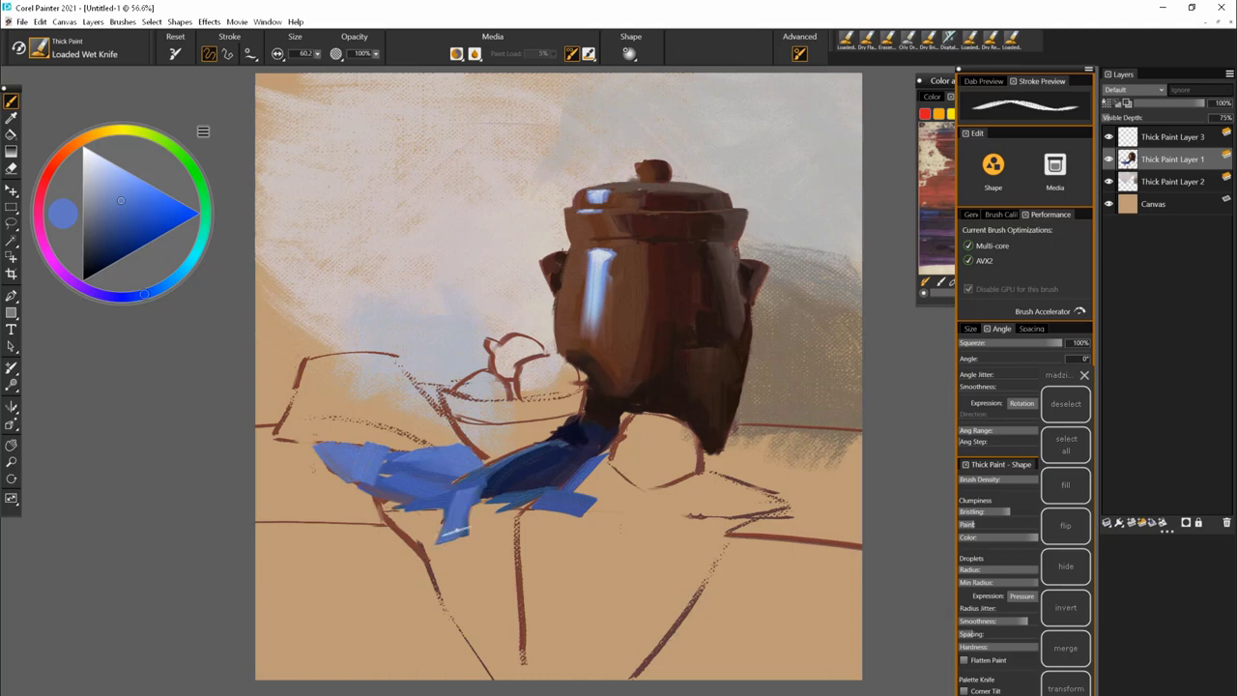
pyautogui.moveTo(387, 505); pyautogui.dragTo(483, 476)
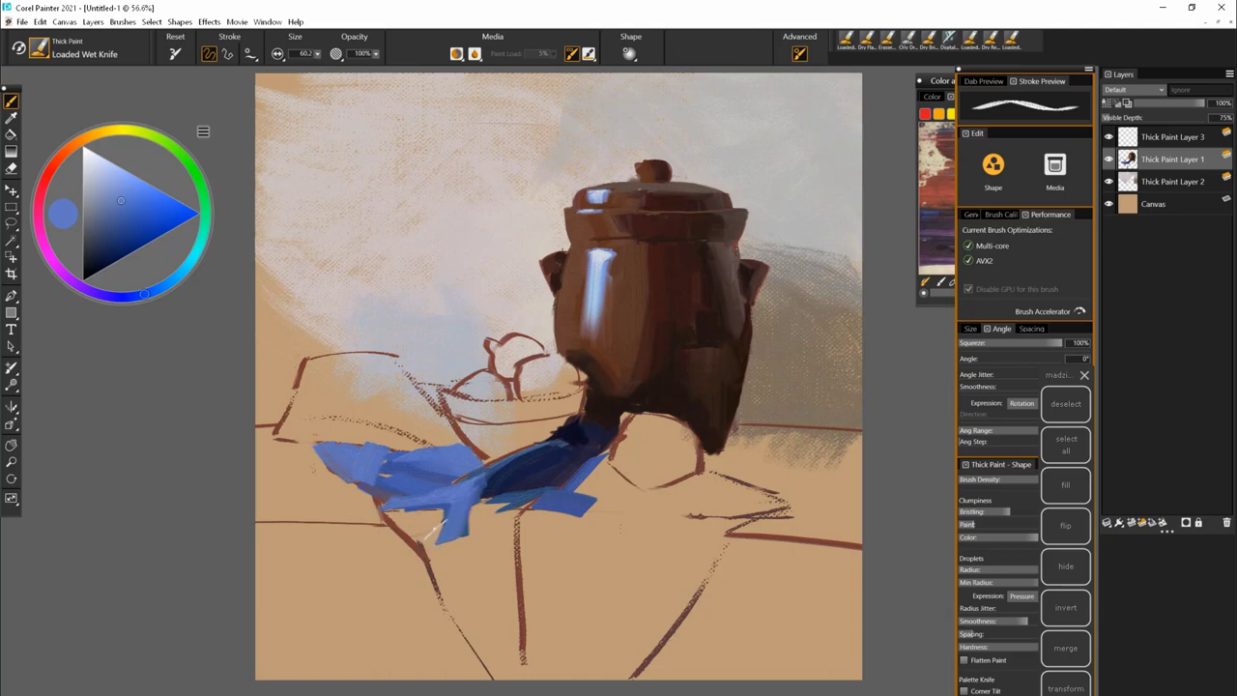
pyautogui.keyDown('alt'); pyautogui.click(406, 457); pyautogui.keyUp('alt')
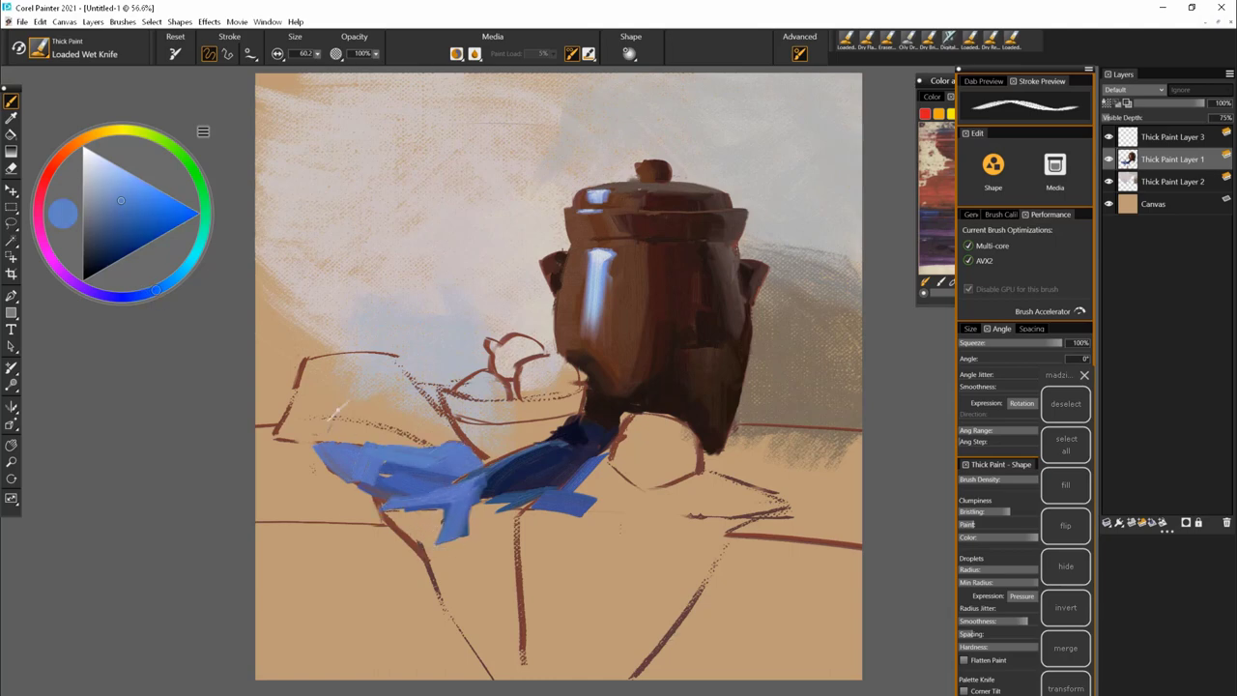
pyautogui.moveTo(329, 442)
pyautogui.mouseDown()
pyautogui.moveTo(301, 422)
pyautogui.moveTo(278, 436)
pyautogui.mouseUp()
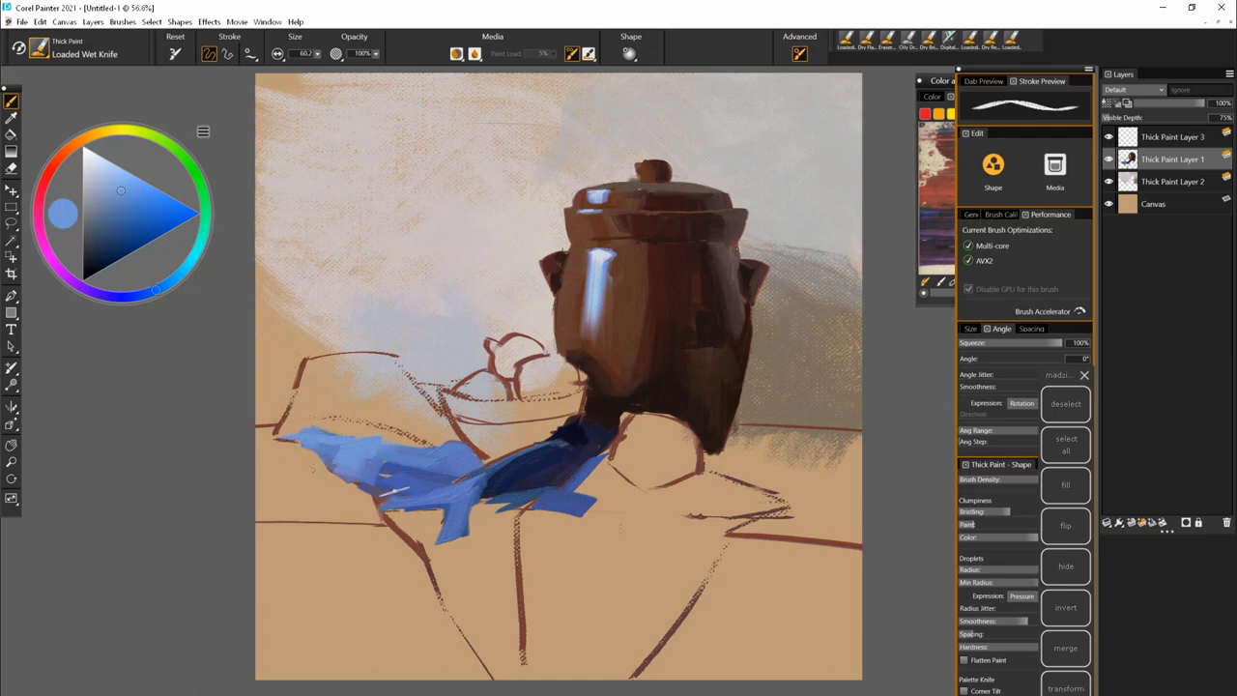
# - Block in the raised cloth left of the bowl with darker blues and add a lighter blue fold across its base
pyautogui.click(120, 230)
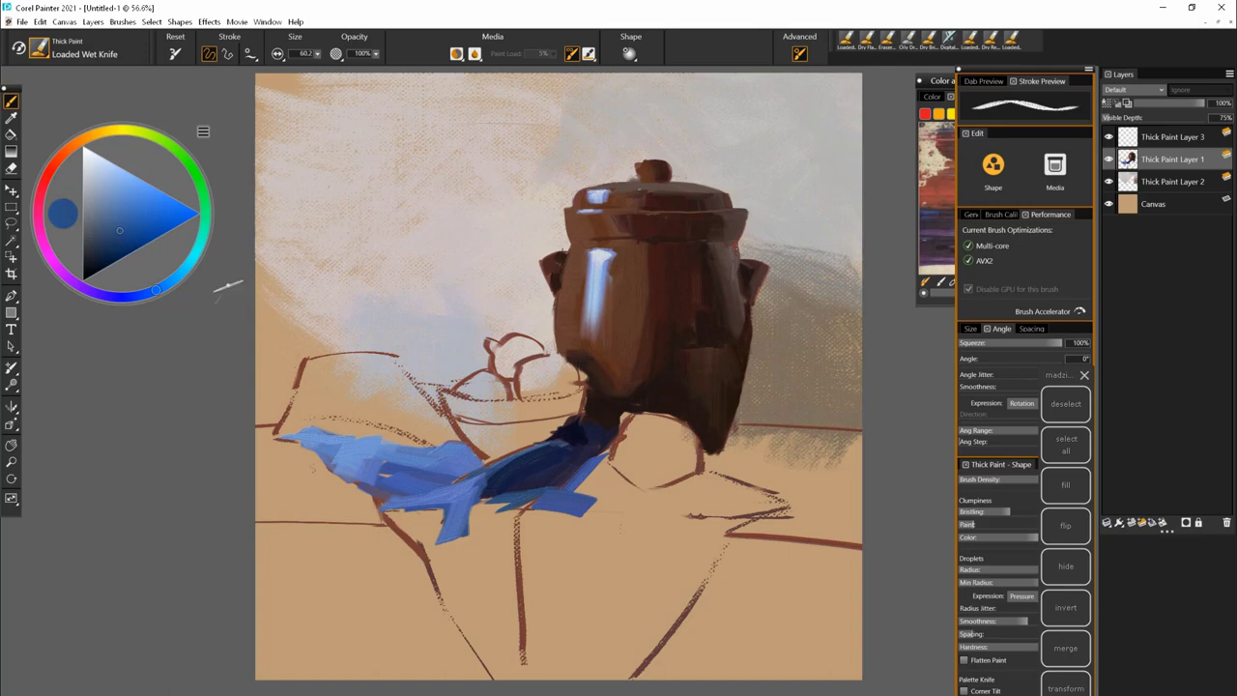
pyautogui.moveTo(411, 445)
pyautogui.mouseDown()
pyautogui.moveTo(300, 423)
pyautogui.moveTo(377, 396)
pyautogui.moveTo(368, 426)
pyautogui.moveTo(433, 420)
pyautogui.mouseUp()
pyautogui.click(144, 293)
pyautogui.moveTo(386, 385); pyautogui.dragTo(464, 454)
pyautogui.click(115, 202)
pyautogui.moveTo(379, 416); pyautogui.dragTo(415, 445)
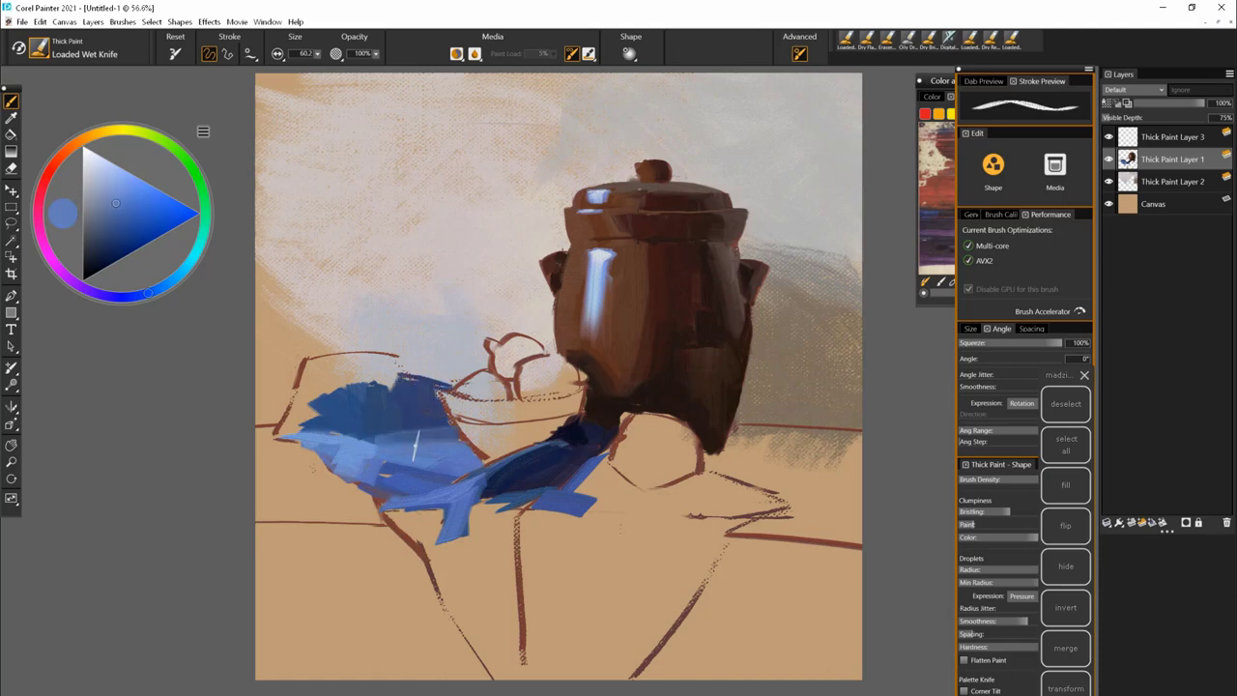
# - Blend the raised cloth's base with sampled blues and extend its dark blue peak up to the sketched outline
pyautogui.keyDown('alt'); pyautogui.click(404, 429); pyautogui.keyUp('alt')
pyautogui.keyDown('alt'); pyautogui.click(384, 428); pyautogui.keyUp('alt')
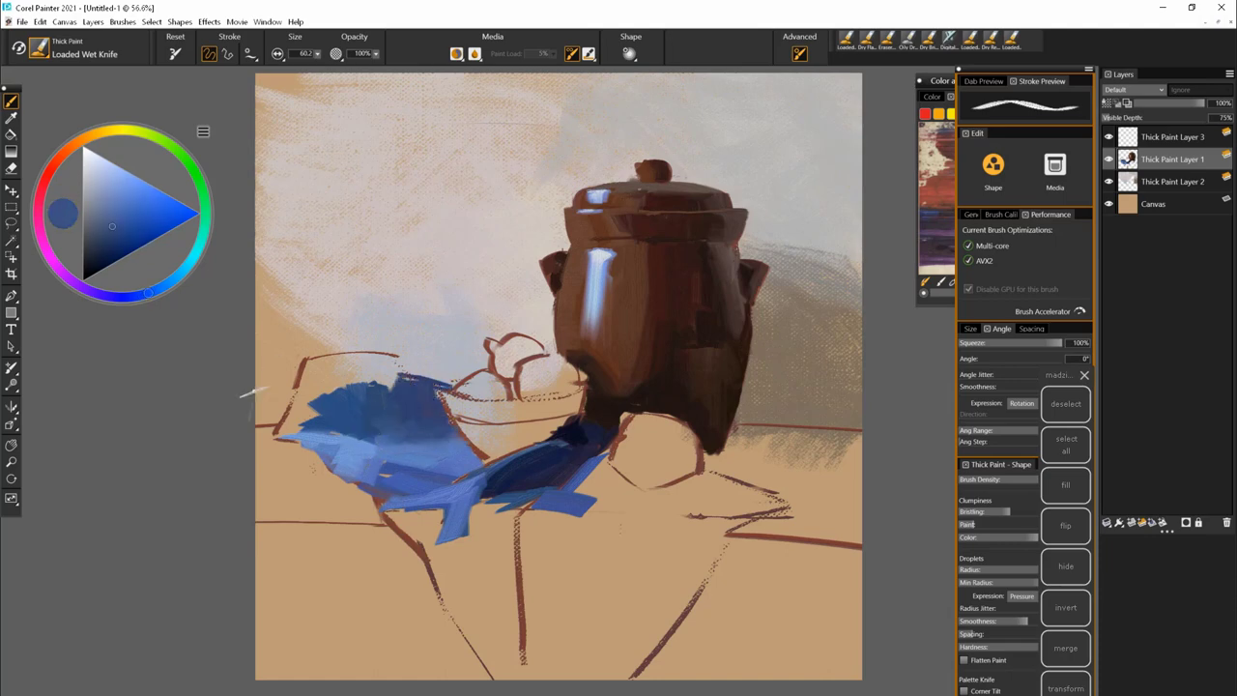
pyautogui.keyDown('alt'); pyautogui.click(367, 437); pyautogui.keyUp('alt')
pyautogui.keyDown('alt'); pyautogui.click(410, 395); pyautogui.keyUp('alt')
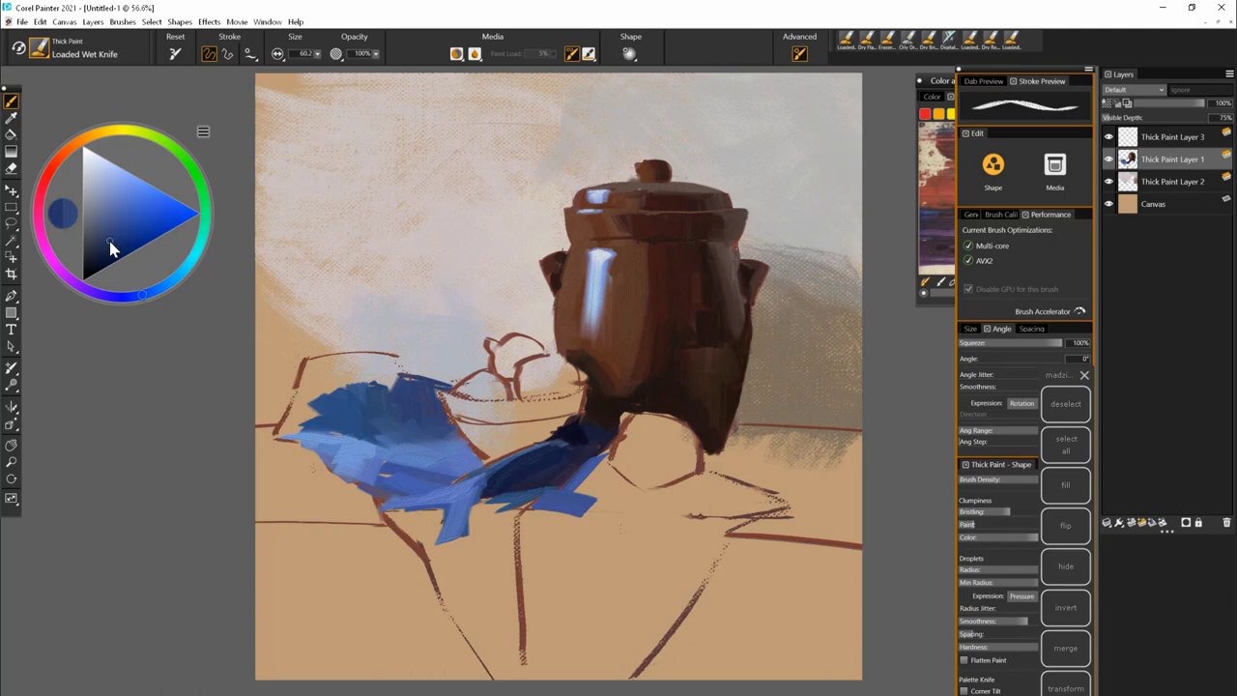
pyautogui.moveTo(387, 366); pyautogui.dragTo(416, 392)
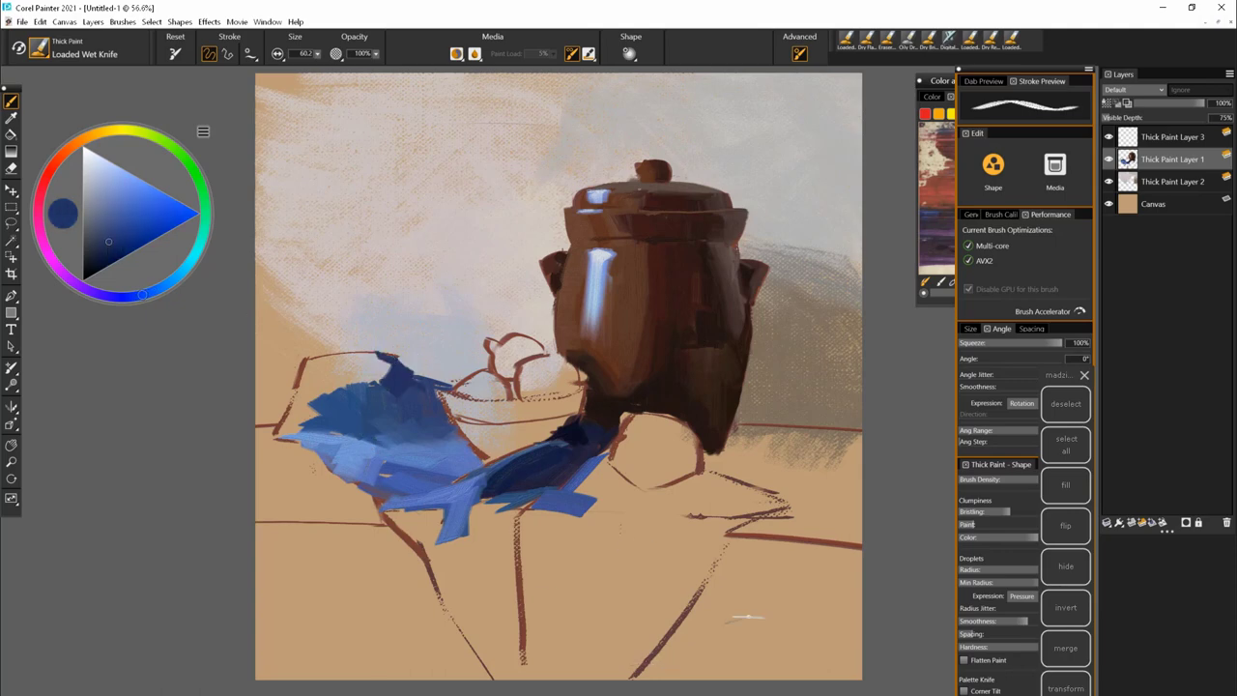
# - Fill the raised cloth's upper left side out to the sketched outline with sampled medium and light blues
pyautogui.keyDown('alt'); pyautogui.click(351, 391); pyautogui.keyUp('alt')
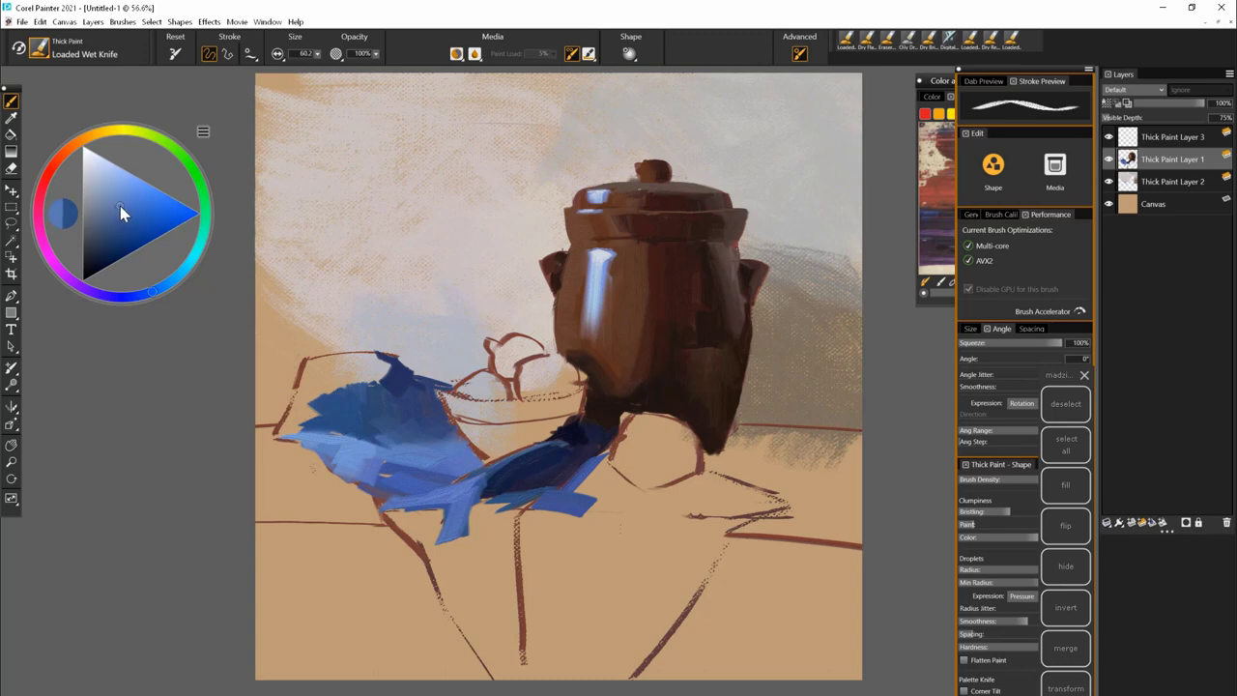
pyautogui.click(126, 218)
pyautogui.moveTo(388, 359)
pyautogui.mouseDown()
pyautogui.moveTo(338, 365)
pyautogui.moveTo(350, 385)
pyautogui.moveTo(290, 406)
pyautogui.moveTo(295, 425)
pyautogui.moveTo(367, 380)
pyautogui.moveTo(358, 353)
pyautogui.moveTo(280, 435)
pyautogui.mouseUp()
pyautogui.keyDown('alt'); pyautogui.click(299, 411); pyautogui.keyUp('alt')
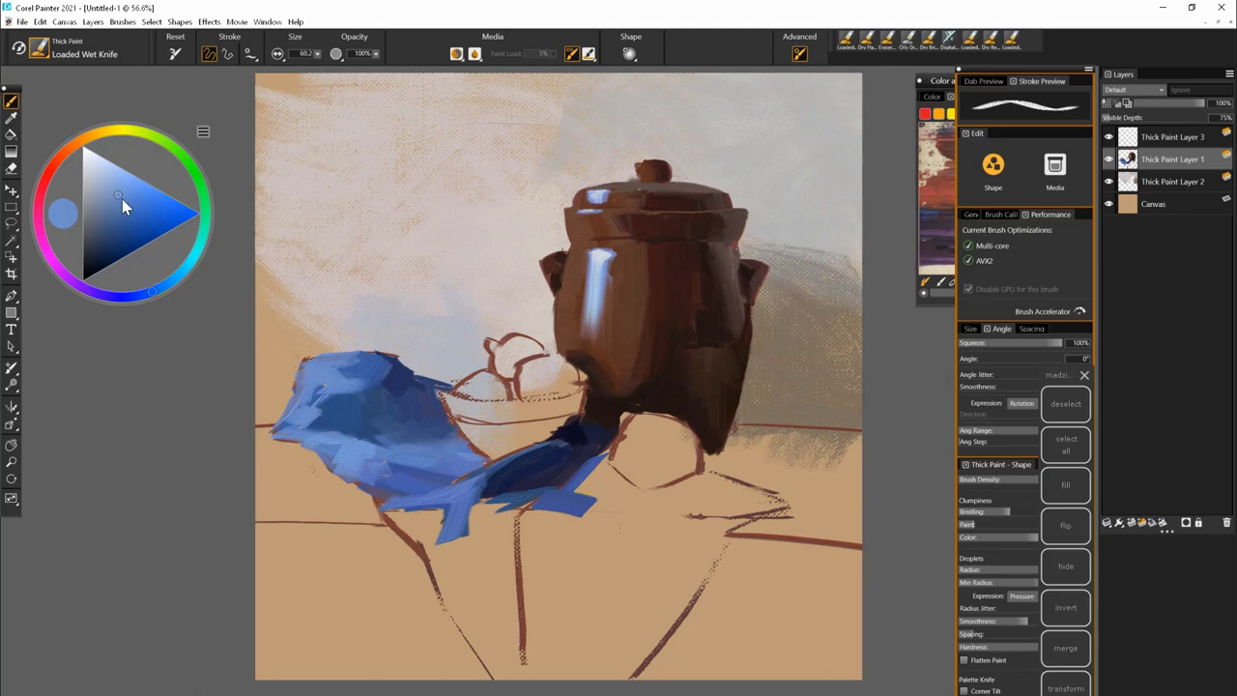
# - Extend the cloth in light blue beneath the front fruit to the right corner and join it to the central fold
pyautogui.moveTo(589, 466)
pyautogui.mouseDown()
pyautogui.moveTo(594, 507)
pyautogui.moveTo(666, 495)
pyautogui.moveTo(775, 504)
pyautogui.moveTo(664, 504)
pyautogui.mouseUp()
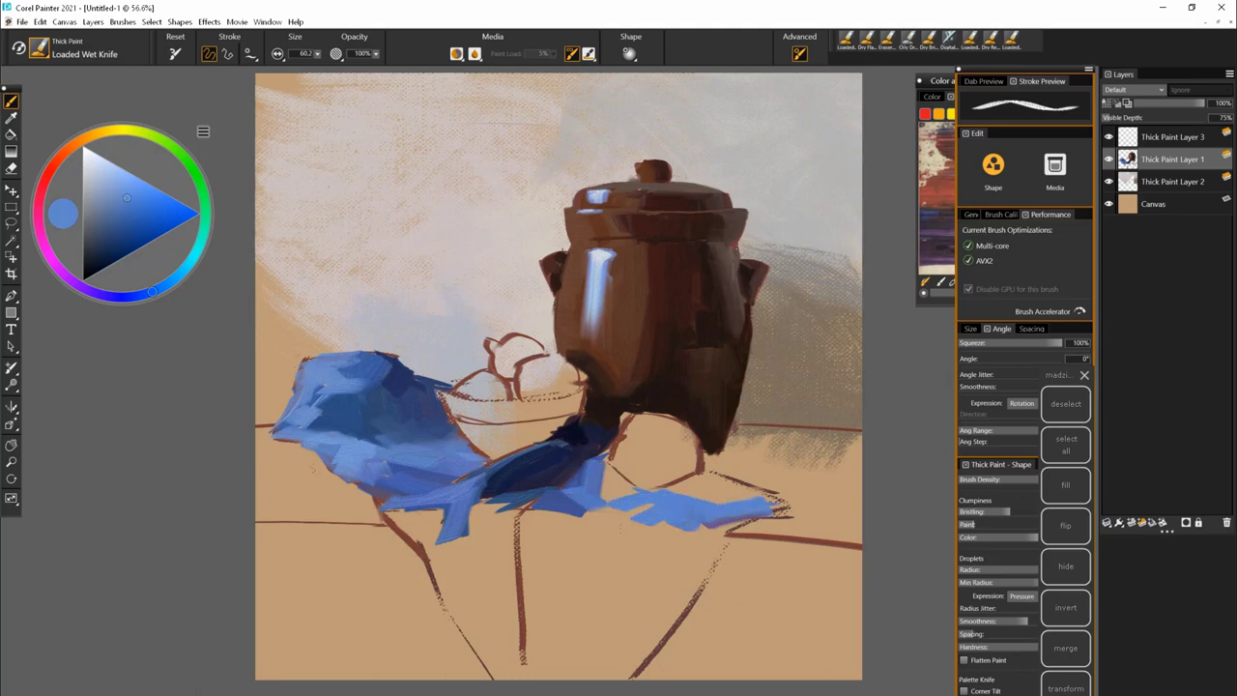
pyautogui.keyDown('alt'); pyautogui.click(618, 474); pyautogui.keyUp('alt')
pyautogui.keyDown('alt'); pyautogui.click(607, 495); pyautogui.keyUp('alt')
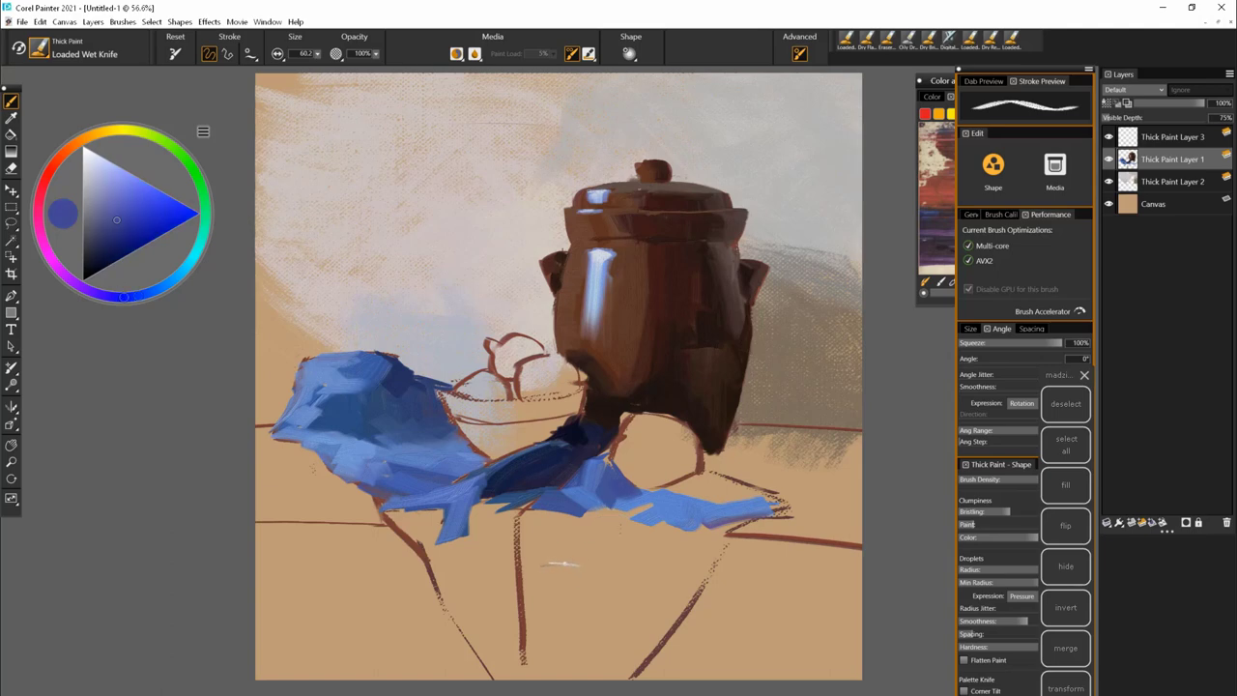
# - Extend the cloth's light blue underside below the central fold using sampled and slightly shifted blues
pyautogui.click(107, 221)
pyautogui.click(107, 298)
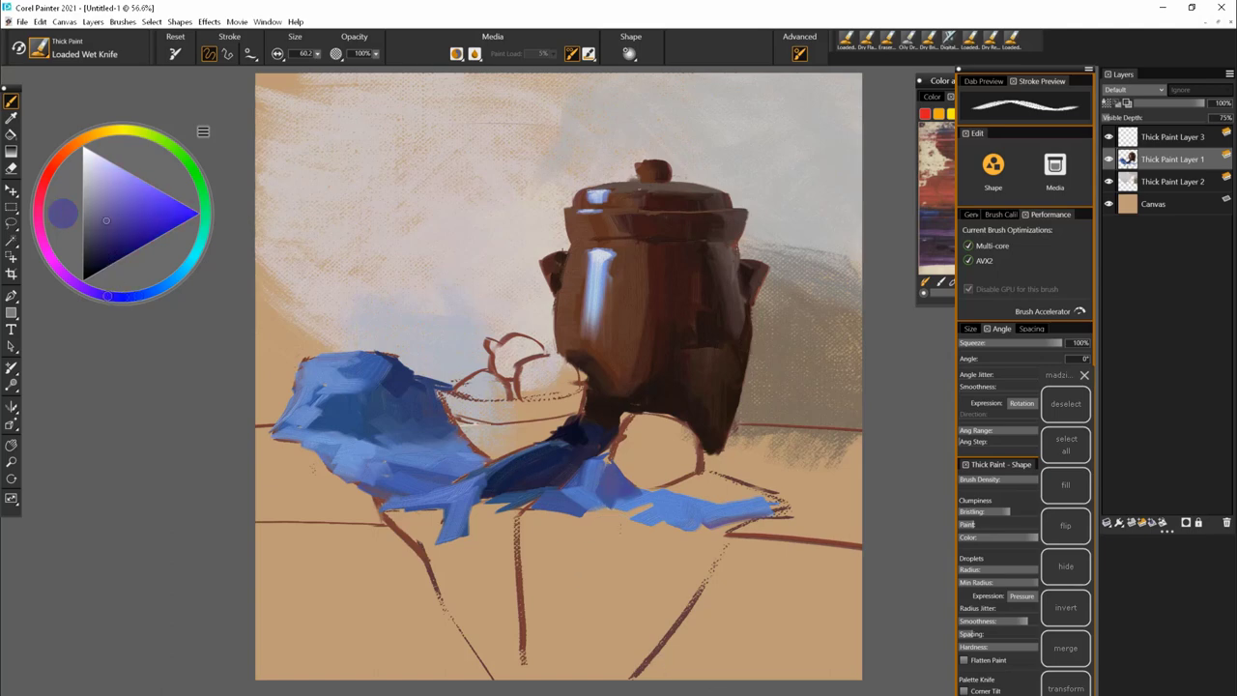
pyautogui.keyDown('alt'); pyautogui.click(599, 518); pyautogui.keyUp('alt')
pyautogui.keyDown('alt'); pyautogui.click(609, 523); pyautogui.keyUp('alt')
pyautogui.keyDown('alt'); pyautogui.click(609, 524); pyautogui.keyUp('alt')
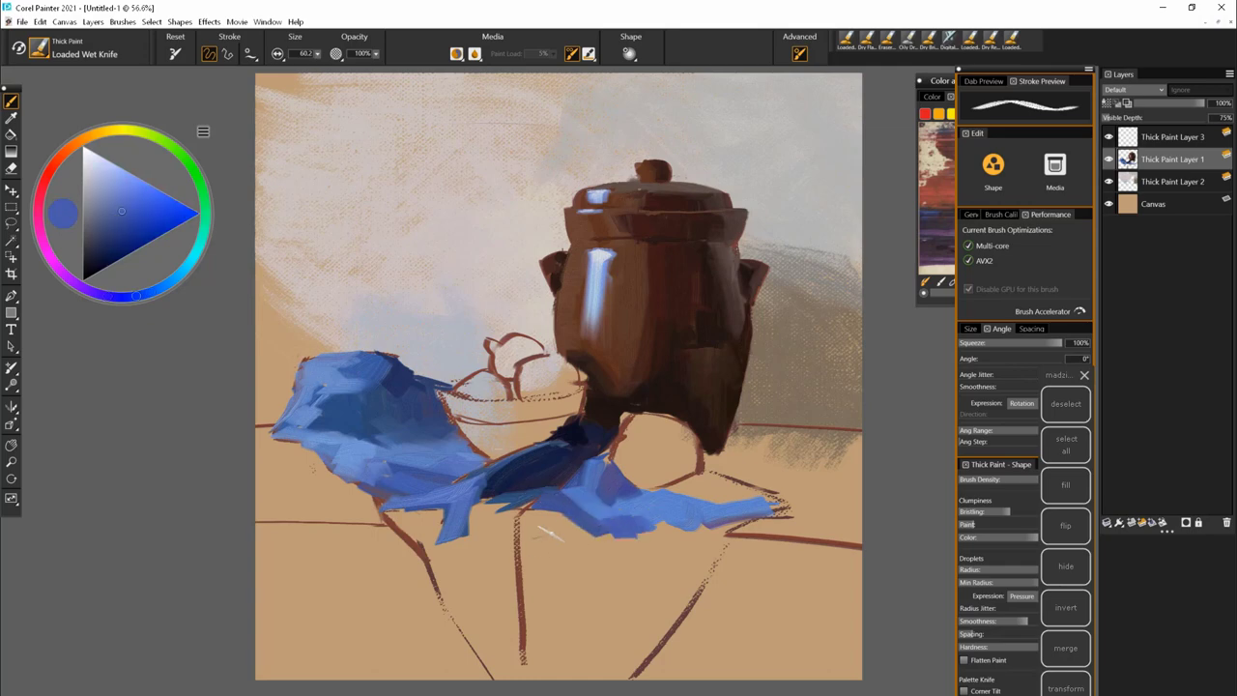
pyautogui.moveTo(559, 518); pyautogui.dragTo(551, 543)
pyautogui.click(145, 304)
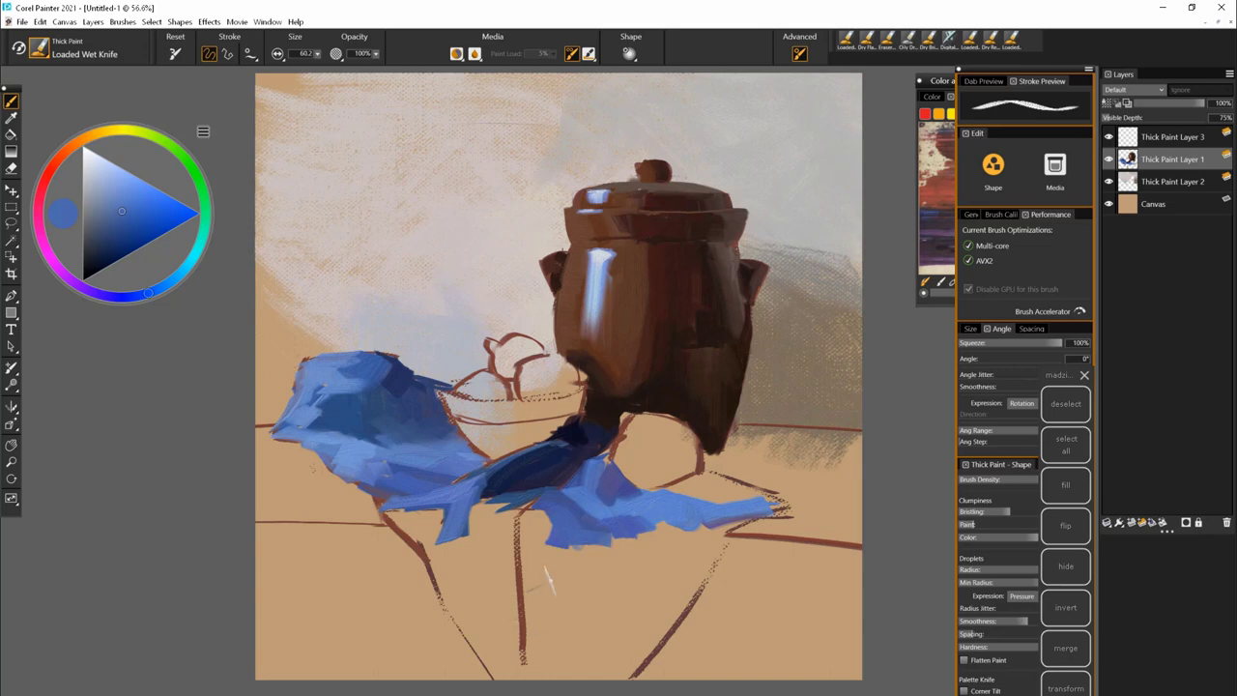
# - Block in the hanging cloth below the bowl with darker blues, ending in a long medium blue fold near the canvas's lower edge
pyautogui.moveTo(549, 499); pyautogui.dragTo(520, 542)
pyautogui.moveTo(529, 497)
pyautogui.mouseDown()
pyautogui.moveTo(468, 512)
pyautogui.moveTo(510, 611)
pyautogui.mouseUp()
pyautogui.keyDown('alt'); pyautogui.click(488, 486); pyautogui.keyUp('alt')
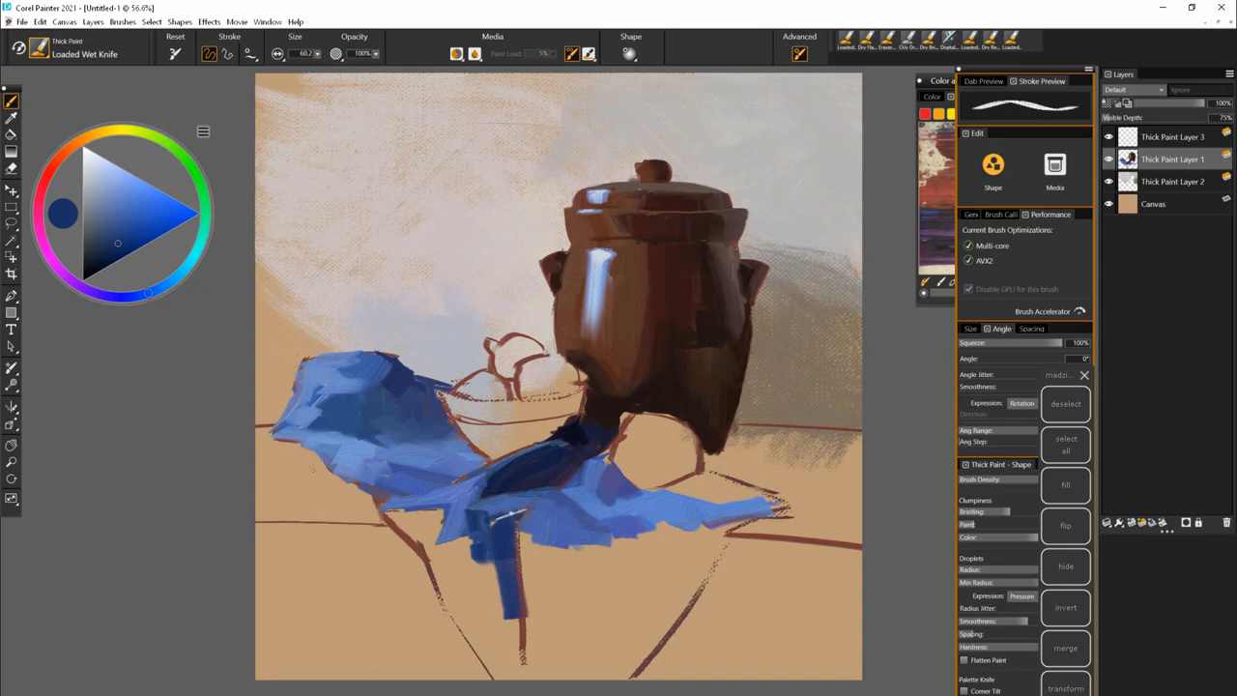
pyautogui.press(']')
pyautogui.moveTo(439, 575)
pyautogui.mouseDown()
pyautogui.moveTo(484, 553)
pyautogui.moveTo(488, 624)
pyautogui.mouseUp()
pyautogui.moveTo(421, 523); pyautogui.dragTo(464, 606)
pyautogui.moveTo(527, 532); pyautogui.dragTo(539, 667)
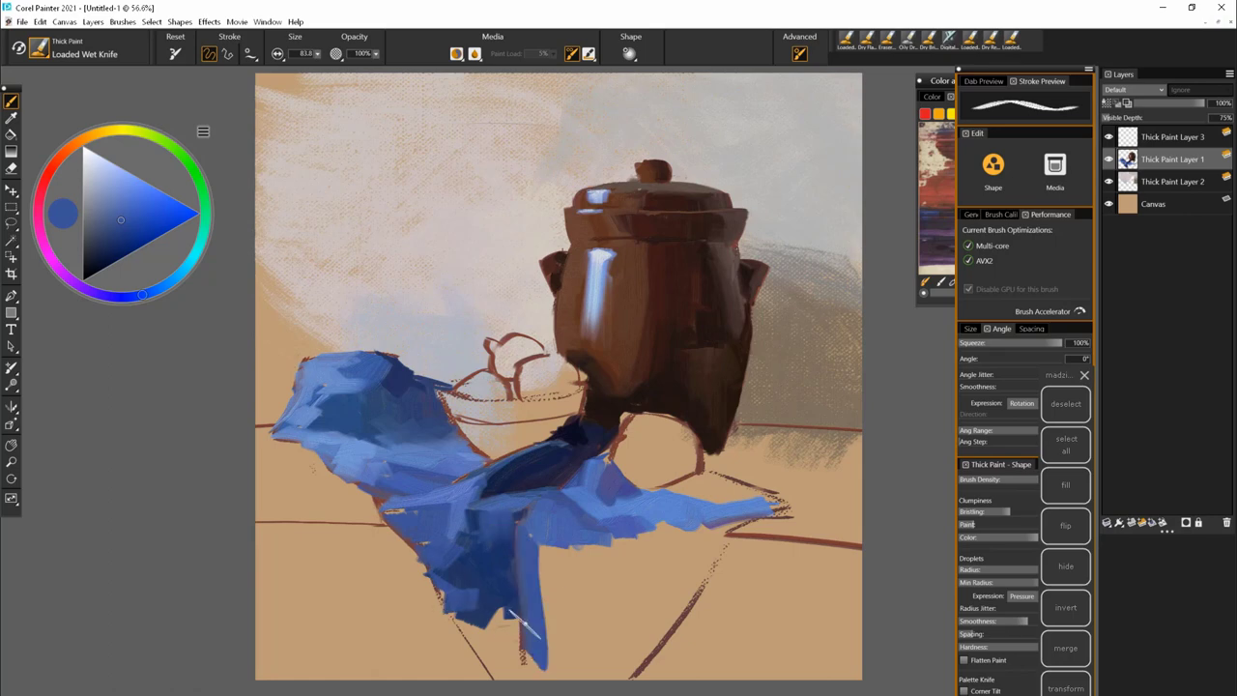
# - Paint the right-hand hanging folds below the front fruit in medium blue out to the sketched edge
pyautogui.moveTo(565, 543); pyautogui.dragTo(559, 582)
pyautogui.moveTo(642, 537)
pyautogui.mouseDown()
pyautogui.moveTo(665, 543)
pyautogui.moveTo(688, 604)
pyautogui.mouseUp()
pyautogui.keyDown('alt'); pyautogui.click(618, 544); pyautogui.keyUp('alt')
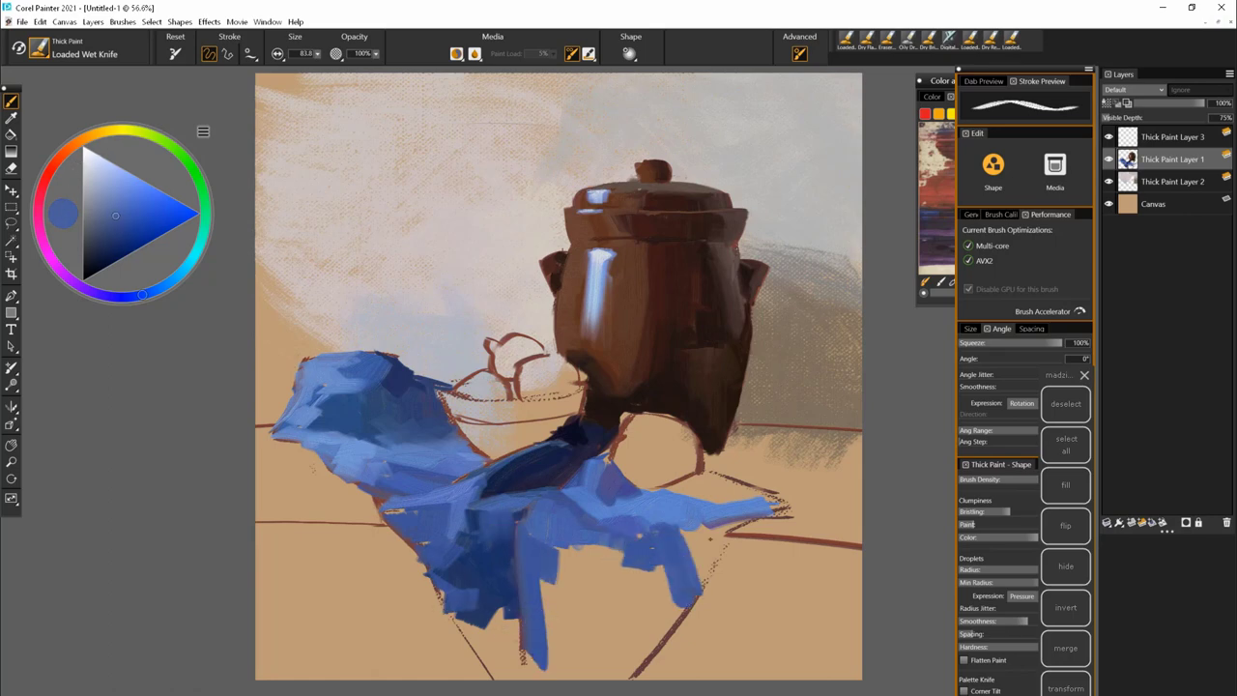
pyautogui.moveTo(696, 527)
pyautogui.mouseDown()
pyautogui.moveTo(735, 555)
pyautogui.moveTo(710, 584)
pyautogui.mouseUp()
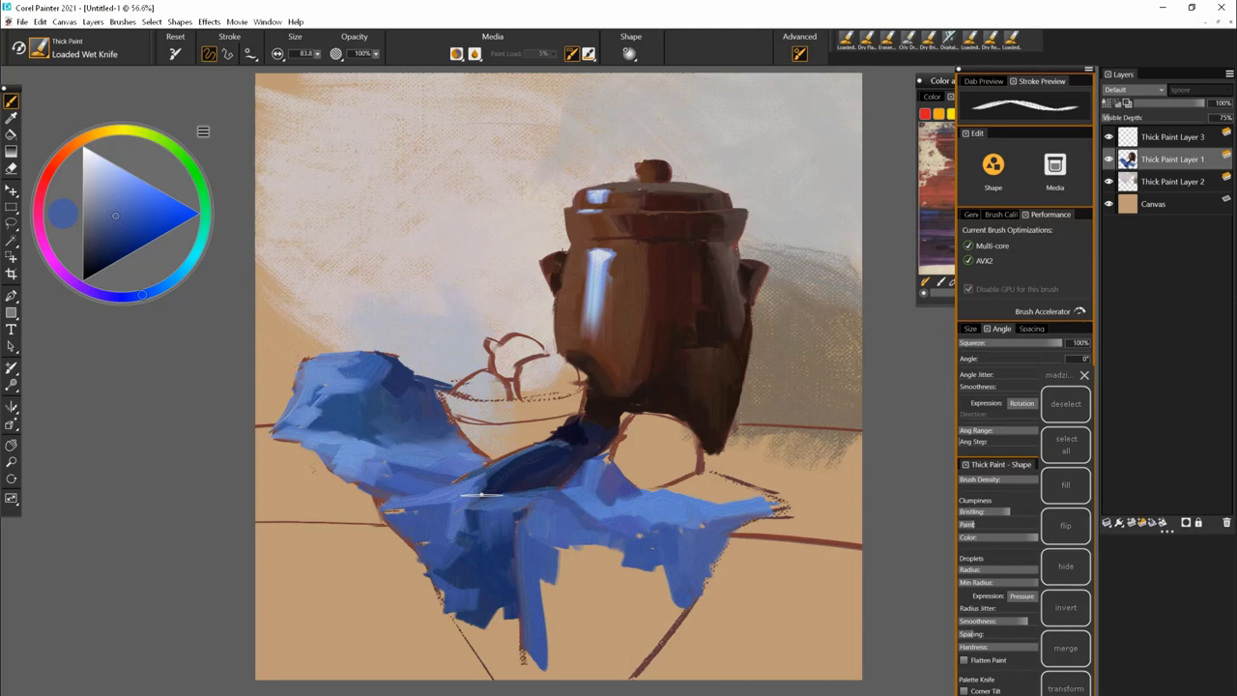
# - Compare the Thick Paint Dry Flat Knife with Loaded Dry Bristle and settle on the Dry Flat Knife
pyautogui.click(39, 49)
pyautogui.click(213, 189)
pyautogui.keyDown('alt'); pyautogui.click(638, 551); pyautogui.keyUp('alt')
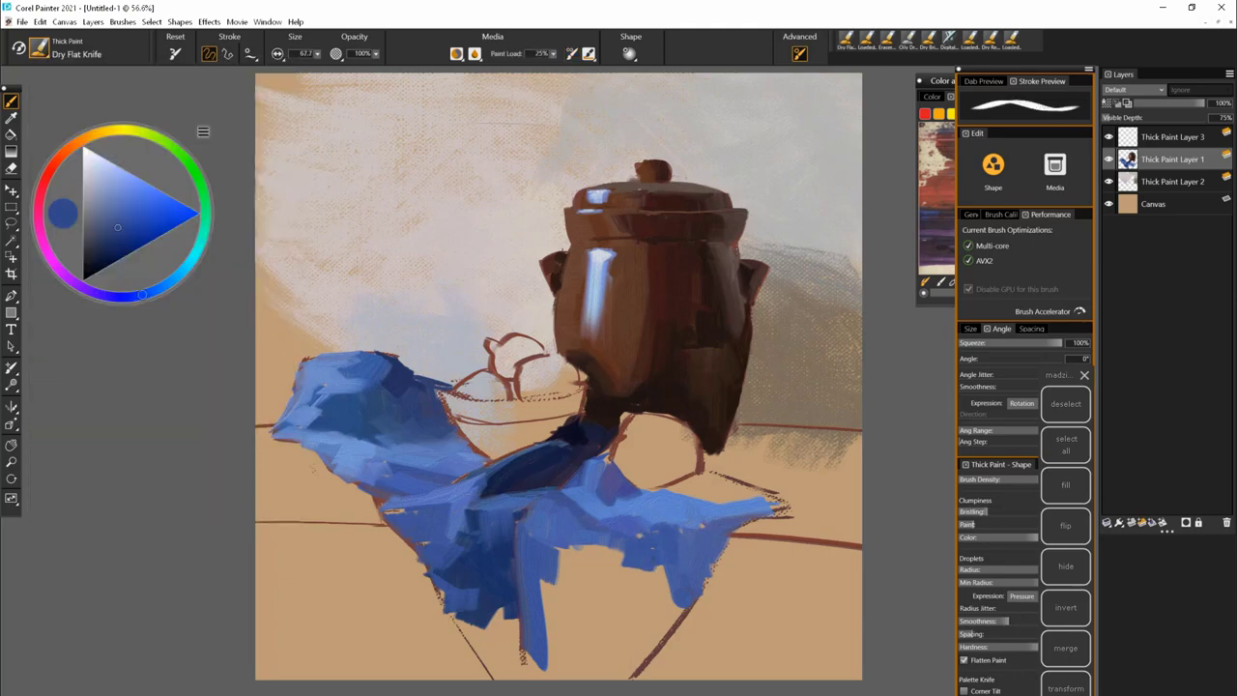
pyautogui.click(39, 48)
pyautogui.click(208, 398)
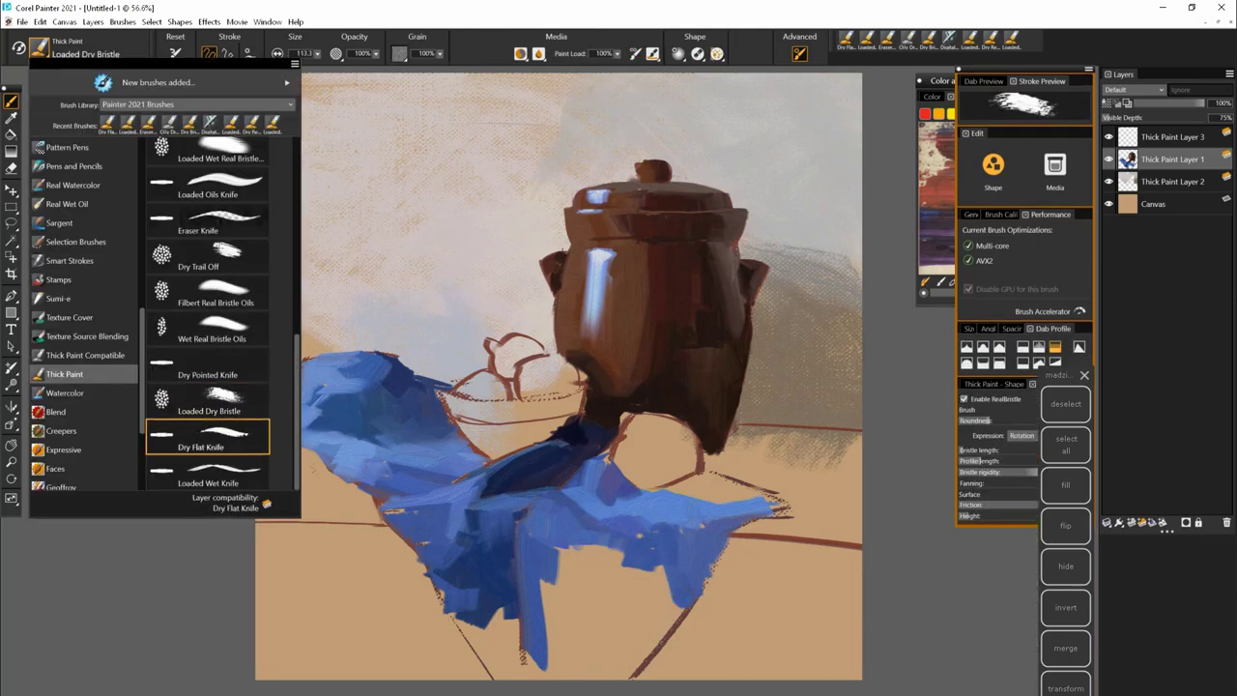
pyautogui.click(208, 436)
pyautogui.click(38, 49)
pyautogui.click(208, 399)
pyautogui.click(38, 48)
pyautogui.click(208, 437)
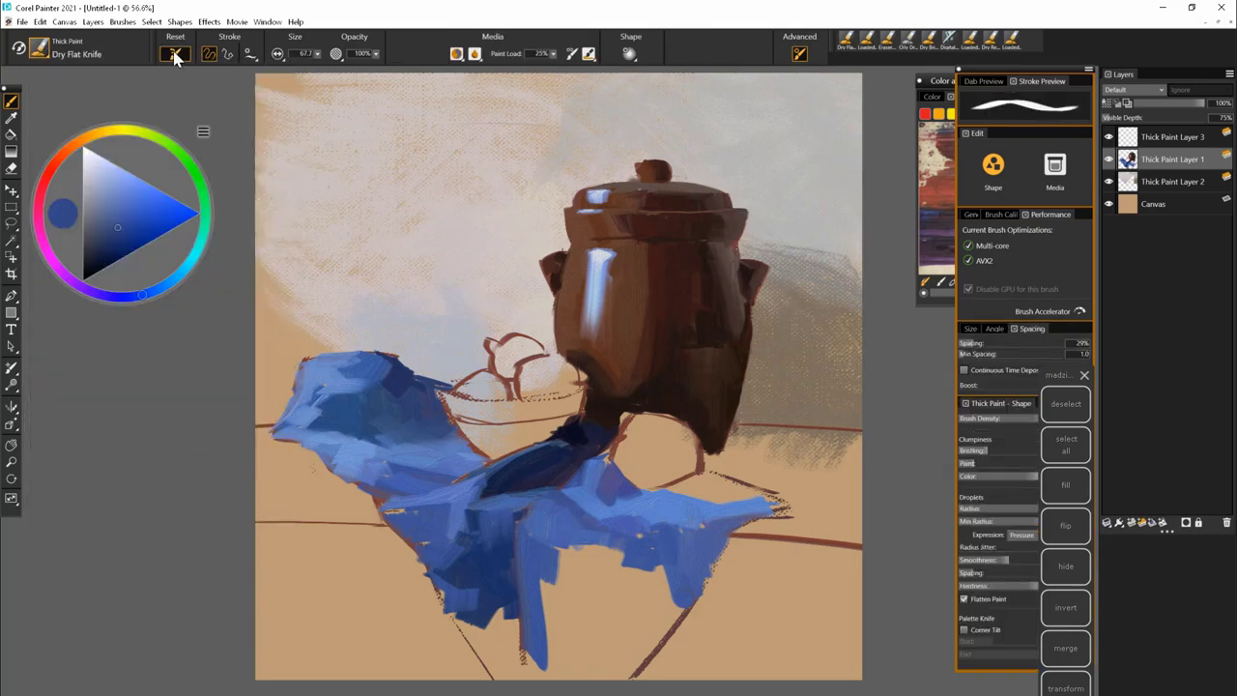
pyautogui.click(39, 49)
pyautogui.click(208, 398)
pyautogui.click(208, 437)
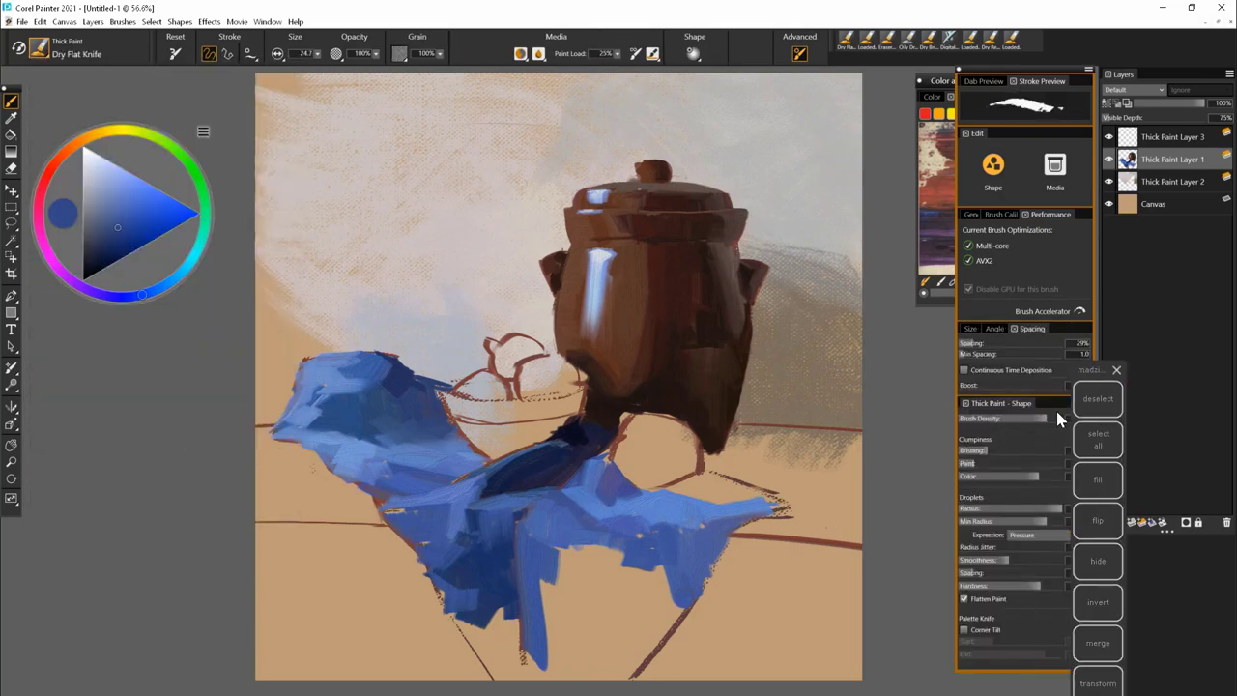
# - Hide the brush control panels and start filling the gap in the hanging cloth with textured, deeper blue knife strokes
pyautogui.moveTo(527, 527); pyautogui.dragTo(553, 524)
pyautogui.hotkey('ctrl', 'b')
pyautogui.moveTo(560, 566)
pyautogui.mouseDown()
pyautogui.moveTo(590, 568)
pyautogui.moveTo(588, 547)
pyautogui.moveTo(650, 580)
pyautogui.moveTo(659, 633)
pyautogui.mouseUp()
pyautogui.moveTo(667, 570); pyautogui.dragTo(678, 609)
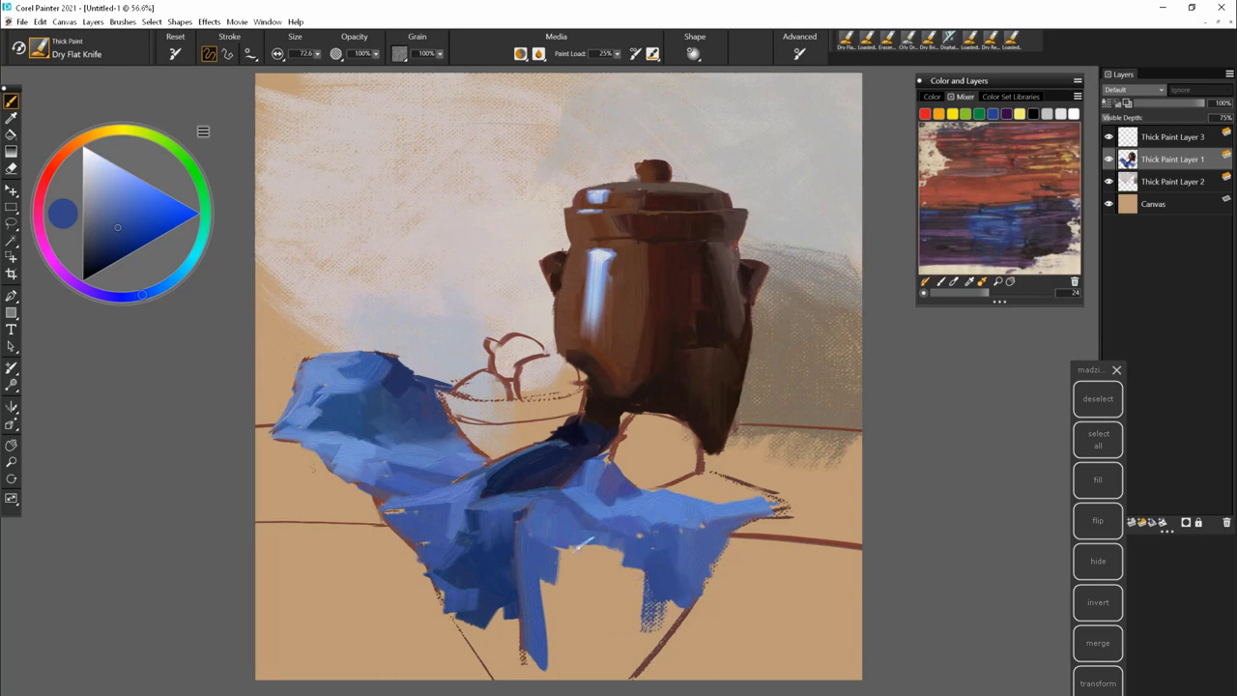
pyautogui.click(125, 234)
pyautogui.moveTo(626, 561); pyautogui.dragTo(633, 630)
pyautogui.moveTo(596, 542); pyautogui.dragTo(638, 578)
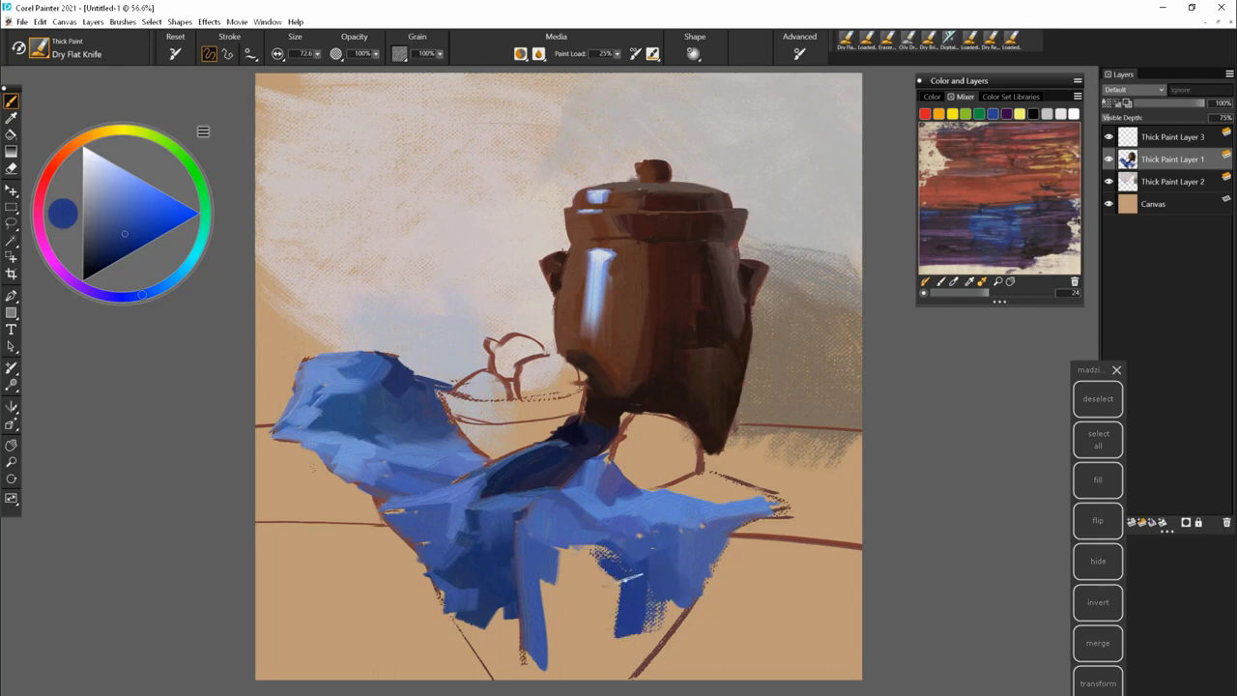
# - Extend the hanging cloth's lower edge between the central and right folds with broken blue strokes
pyautogui.moveTo(566, 524)
pyautogui.mouseDown()
pyautogui.moveTo(600, 589)
pyautogui.moveTo(590, 623)
pyautogui.mouseUp()
pyautogui.moveTo(657, 600); pyautogui.dragTo(687, 628)
pyautogui.moveTo(556, 565); pyautogui.dragTo(552, 662)
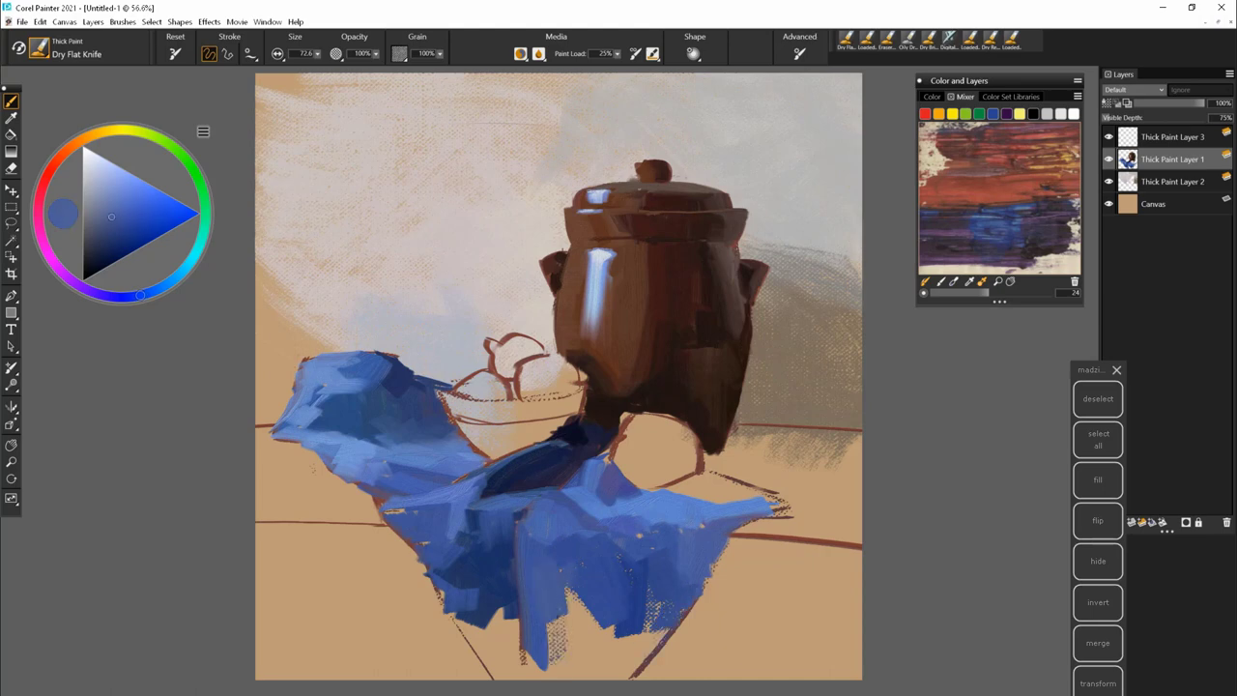
pyautogui.moveTo(551, 609); pyautogui.dragTo(560, 643)
# - Show the brush controls again, set the Min Radius expression to Bearing, and lighten the central fold's upper edge
pyautogui.hotkey('ctrl', 'b')
pyautogui.click(1037, 535)
pyautogui.click(1025, 522)
pyautogui.moveTo(521, 516)
pyautogui.mouseDown()
pyautogui.moveTo(536, 676)
pyautogui.moveTo(584, 481)
pyautogui.mouseUp()
# - Fill the cloth's right corner behind the front fruit with dark blue and refine the central fold with sampled blues
pyautogui.press('[')
pyautogui.press('[')
pyautogui.keyDown('alt'); pyautogui.click(622, 481); pyautogui.keyUp('alt')
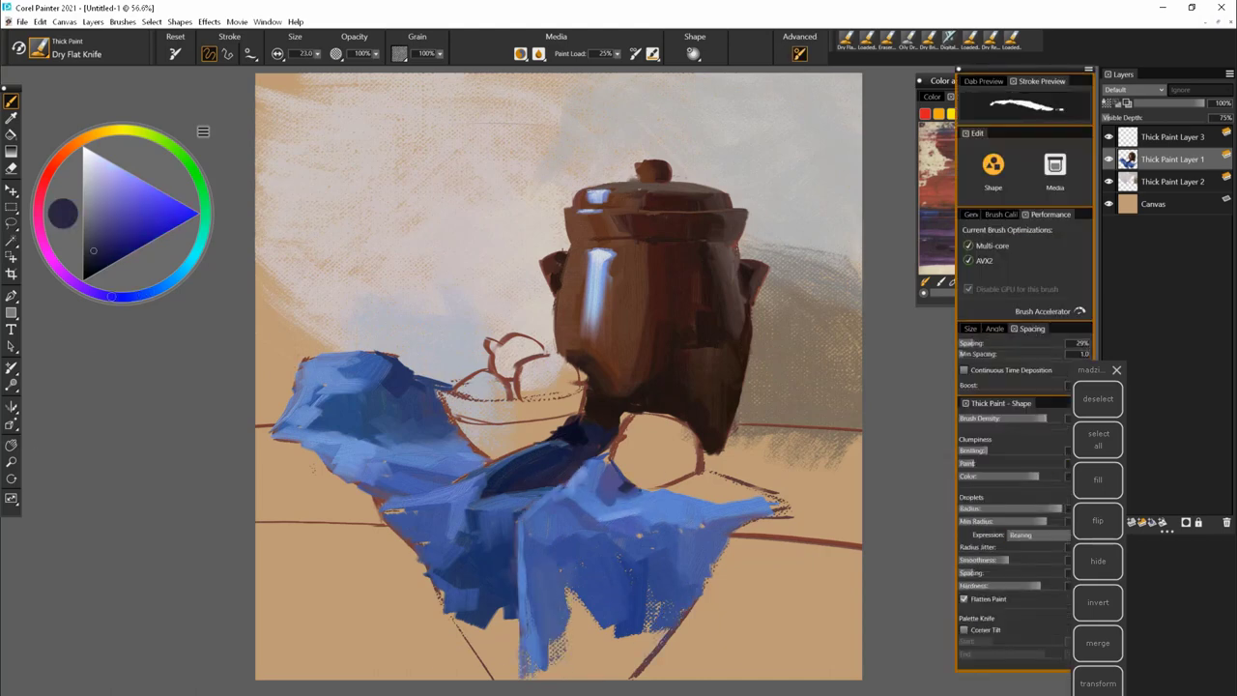
pyautogui.moveTo(716, 505); pyautogui.dragTo(785, 503)
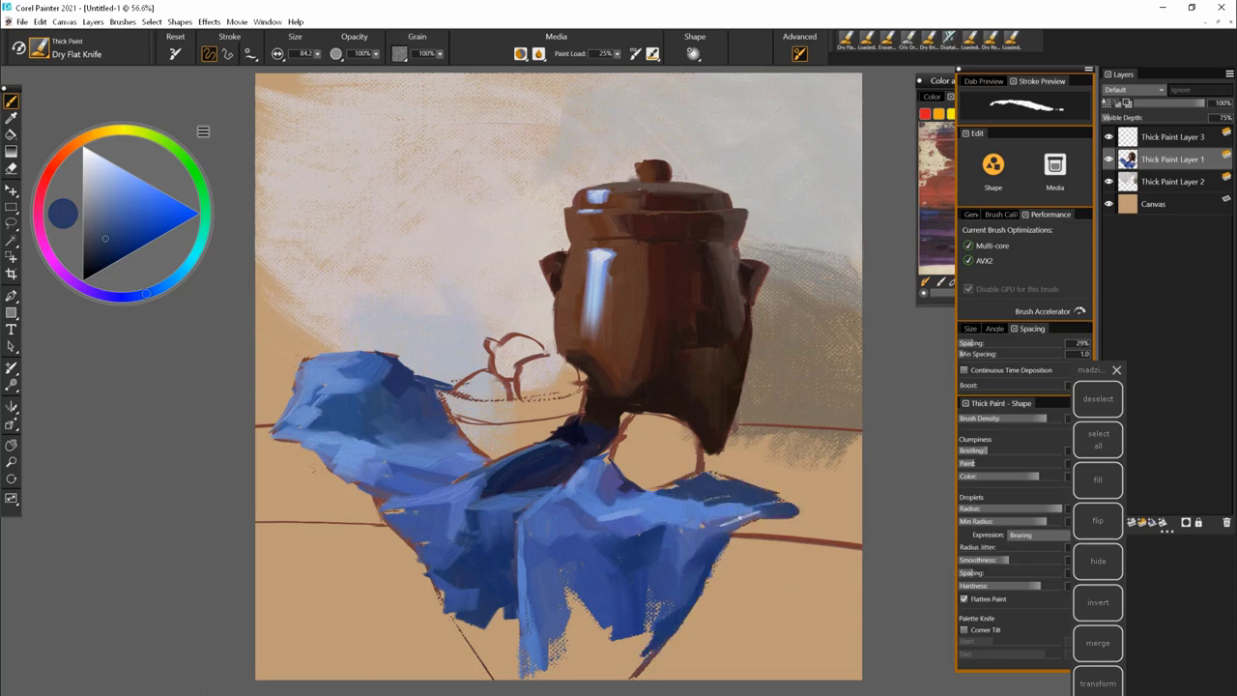
pyautogui.press(']')
pyautogui.press(']')
pyautogui.keyDown('alt'); pyautogui.click(609, 438); pyautogui.keyUp('alt')
pyautogui.press('[')
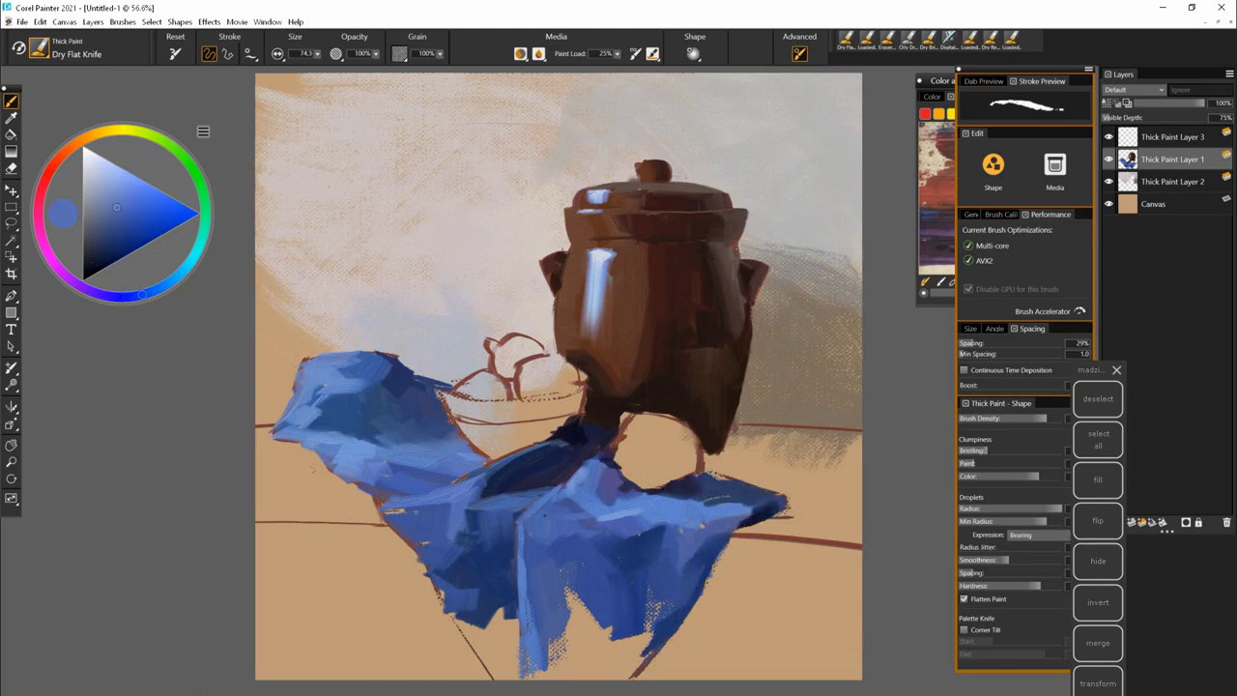
pyautogui.keyDown('alt'); pyautogui.click(559, 530); pyautogui.keyUp('alt')
pyautogui.keyDown('alt'); pyautogui.click(623, 473); pyautogui.keyUp('alt')
# - Block in the front fruit with dark and bright reds, using the temporal color palette placed beside it
pyautogui.press('[')
pyautogui.press('[')
pyautogui.press('[')
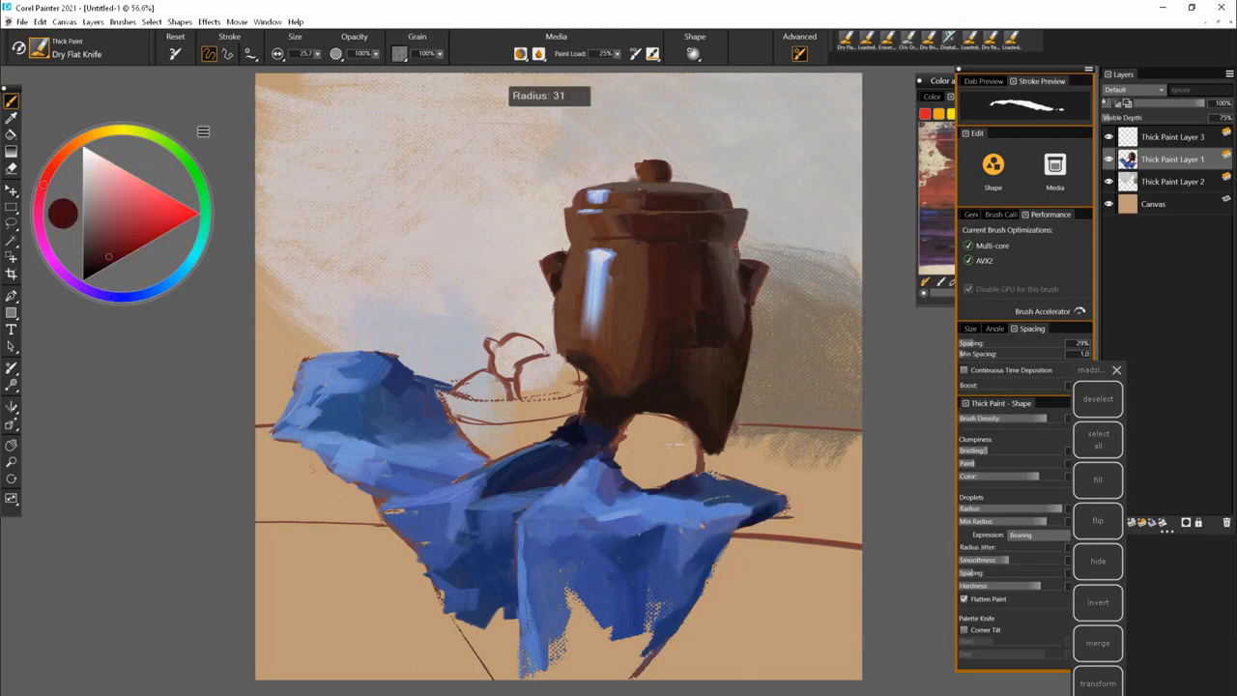
pyautogui.click(680, 447)
pyautogui.moveTo(676, 450)
pyautogui.mouseDown()
pyautogui.moveTo(618, 449)
pyautogui.moveTo(667, 443)
pyautogui.mouseUp()
pyautogui.hotkey('ctrl', 'alt', '1')
pyautogui.moveTo(818, 431); pyautogui.dragTo(780, 463)
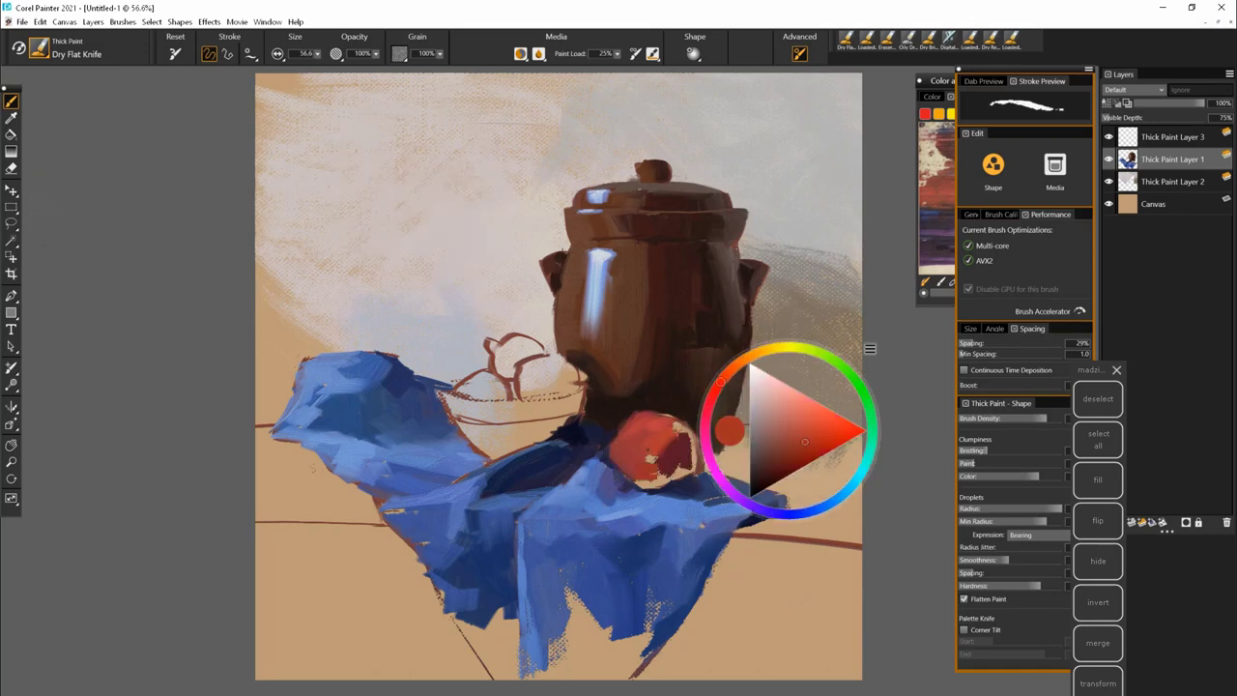
pyautogui.moveTo(730, 419); pyautogui.dragTo(772, 396)
pyautogui.click(830, 418)
pyautogui.moveTo(681, 474)
pyautogui.mouseDown()
pyautogui.moveTo(619, 450)
pyautogui.moveTo(662, 488)
pyautogui.moveTo(614, 446)
pyautogui.moveTo(692, 410)
pyautogui.moveTo(696, 469)
pyautogui.mouseUp()
# - Model the front fruit with varied reds and add a pale bluish highlight on its left side
pyautogui.press('[')
pyautogui.click(837, 422)
pyautogui.press(']')
pyautogui.press(']')
pyautogui.click(802, 372)
pyautogui.moveTo(619, 454)
pyautogui.mouseDown()
pyautogui.moveTo(634, 447)
pyautogui.moveTo(613, 435)
pyautogui.mouseUp()
pyautogui.click(839, 489)
pyautogui.click(817, 361)
pyautogui.press('[')
pyautogui.click(825, 492)
pyautogui.click(797, 356)
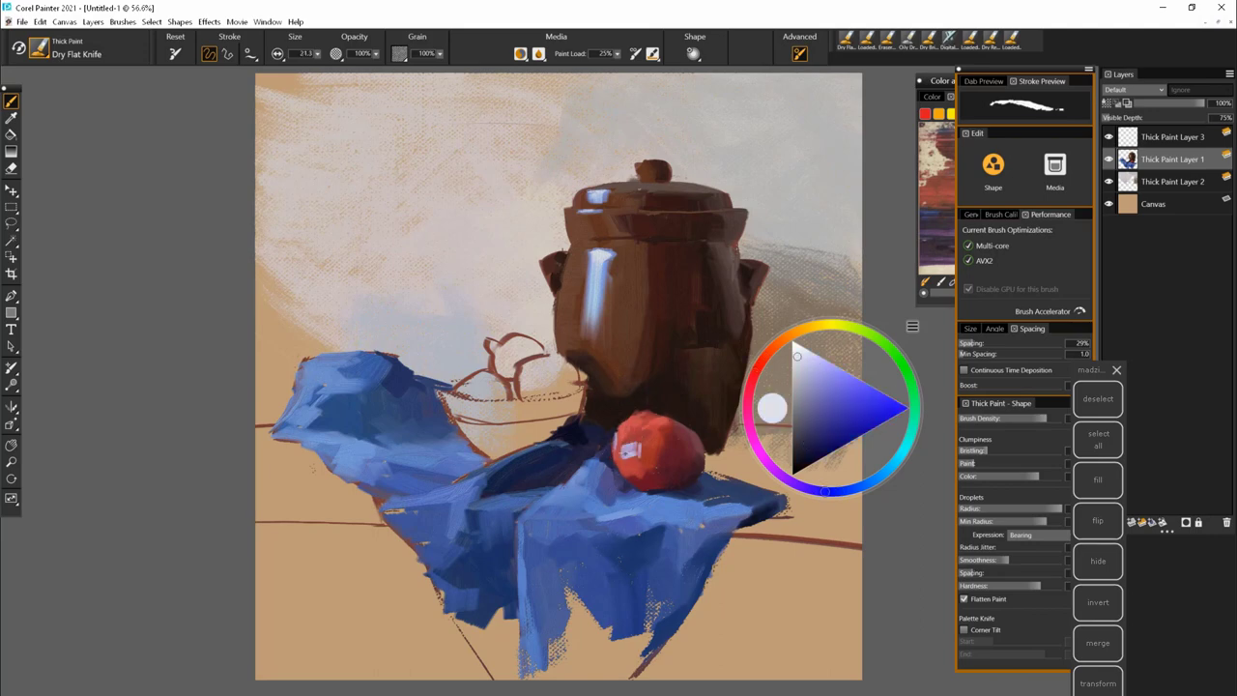
# - Soften the edges of the front fruit's highlight with muted reds and a smaller brush
pyautogui.click(752, 380)
pyautogui.click(800, 424)
pyautogui.press('[')
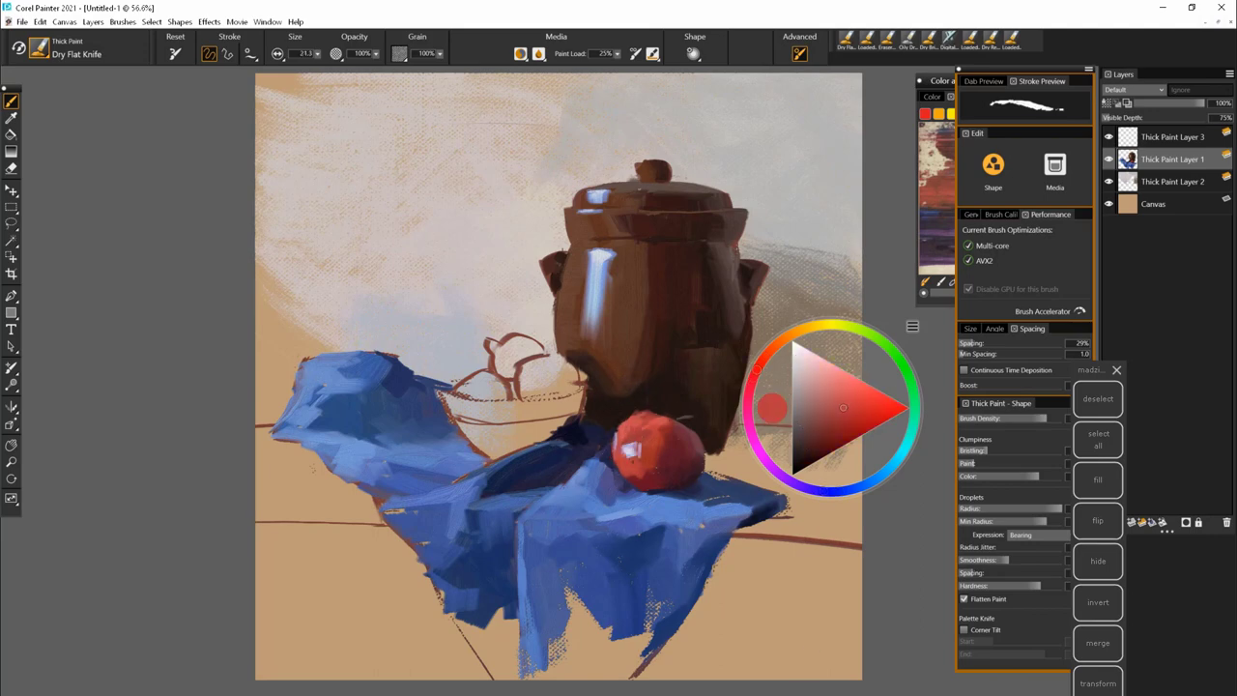
# - Start the bowl's body with grey-blue strokes from its right half down to its base
pyautogui.click(763, 454)
pyautogui.click(801, 487)
pyautogui.click(803, 458)
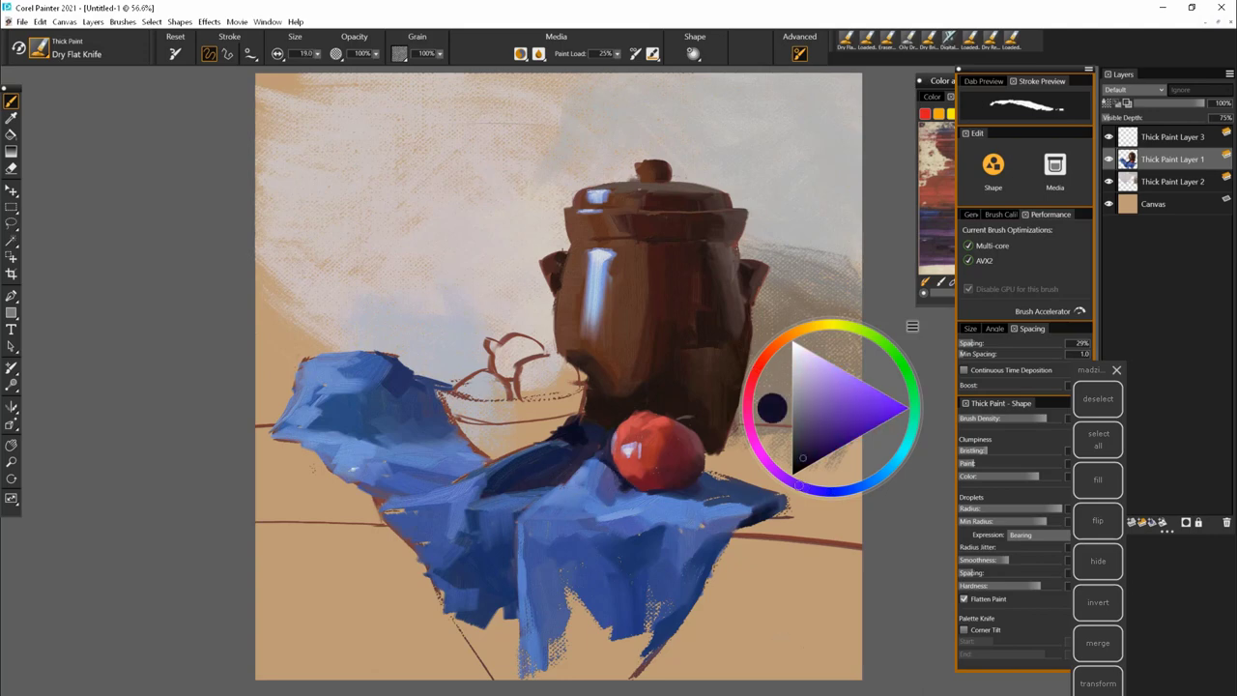
pyautogui.press(']')
pyautogui.press(']')
pyautogui.press(']')
pyautogui.click(816, 422)
pyautogui.moveTo(541, 415); pyautogui.dragTo(489, 454)
# - Fill the bowl's left half with warm grey and trim its left edge with blue cloth paint
pyautogui.click(799, 418)
pyautogui.click(791, 334)
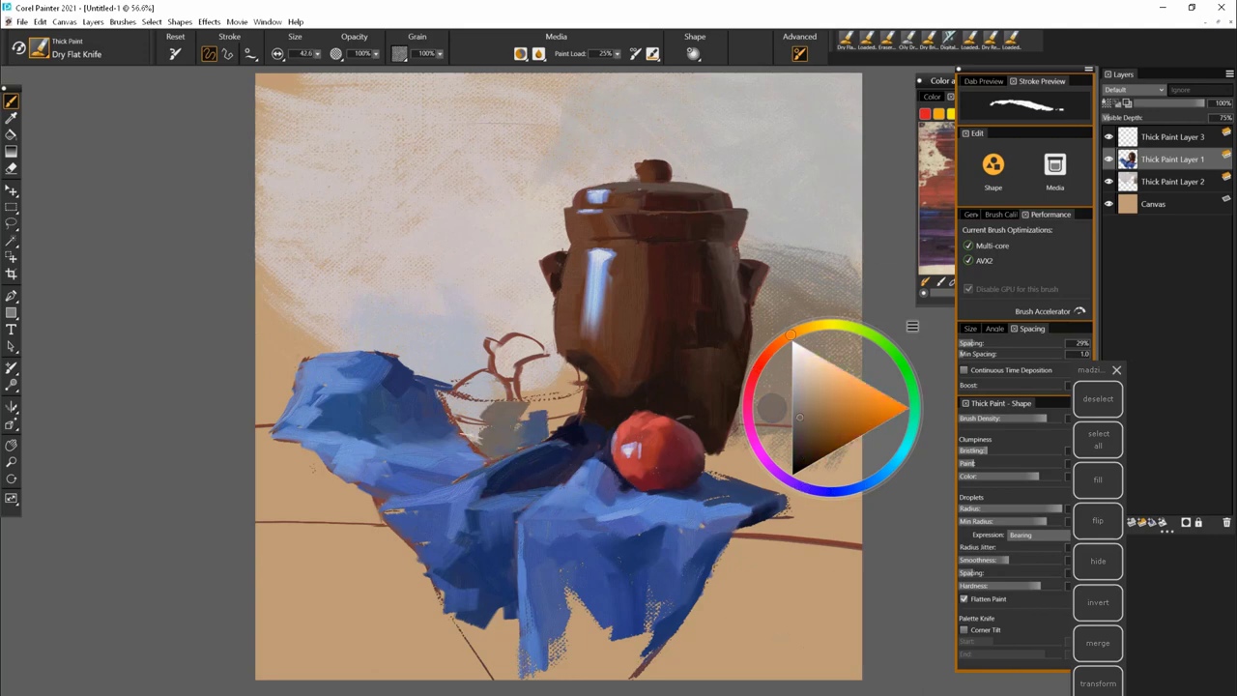
pyautogui.click(799, 415)
pyautogui.moveTo(483, 402)
pyautogui.mouseDown()
pyautogui.moveTo(464, 445)
pyautogui.moveTo(469, 435)
pyautogui.moveTo(469, 473)
pyautogui.mouseUp()
pyautogui.click(798, 416)
pyautogui.click(846, 490)
pyautogui.click(817, 435)
pyautogui.moveTo(449, 391); pyautogui.dragTo(445, 435)
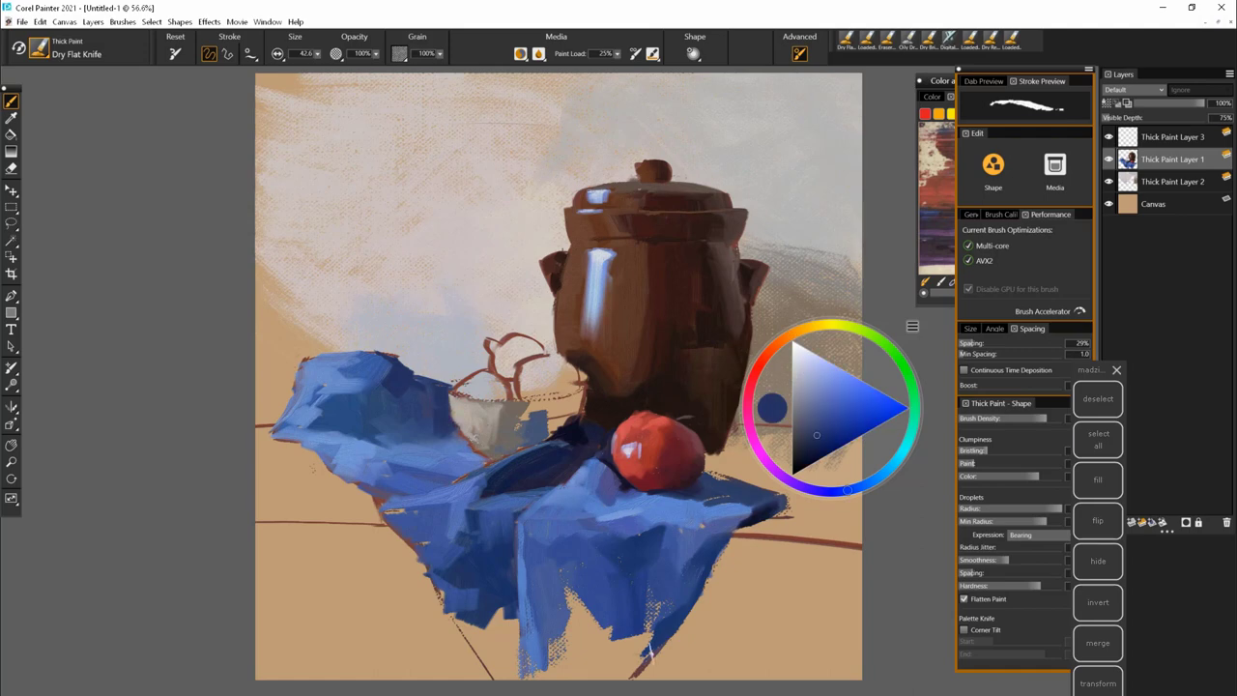
# - Shade the bowl's right side up to the rim with dark warm greys and a reddish brown
pyautogui.click(761, 363)
pyautogui.click(796, 429)
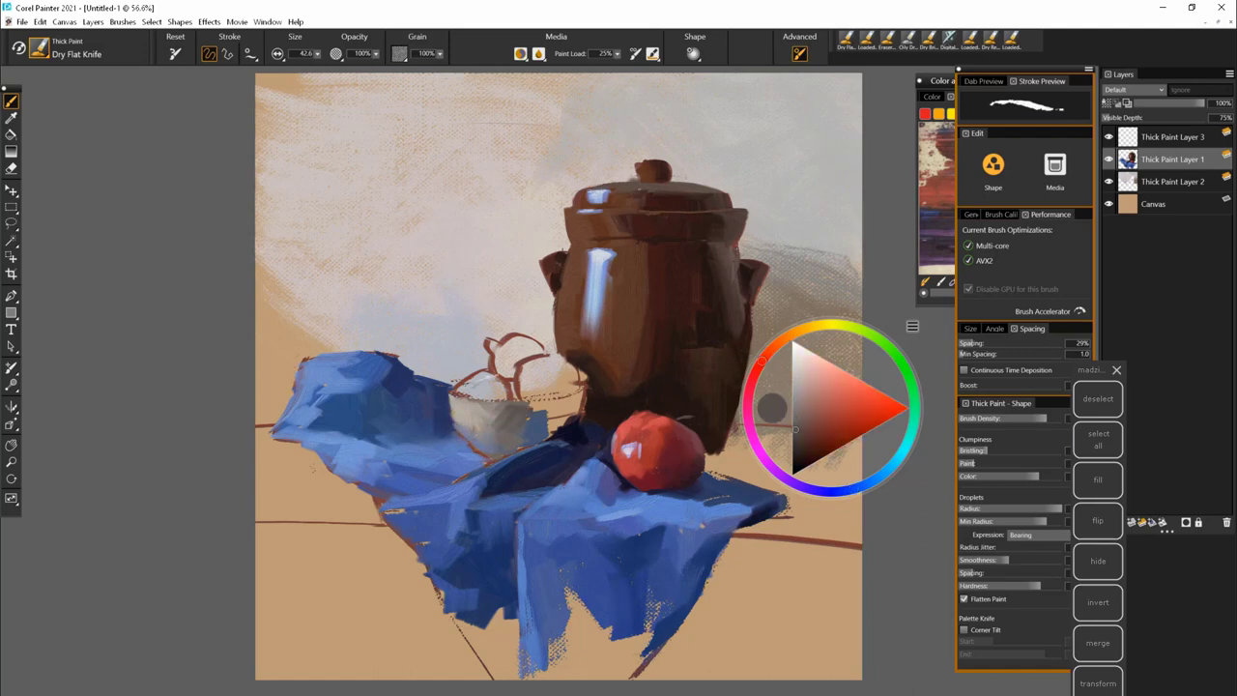
pyautogui.press('[')
pyautogui.click(805, 438)
pyautogui.moveTo(503, 401); pyautogui.dragTo(560, 430)
pyautogui.moveTo(561, 387); pyautogui.dragTo(580, 416)
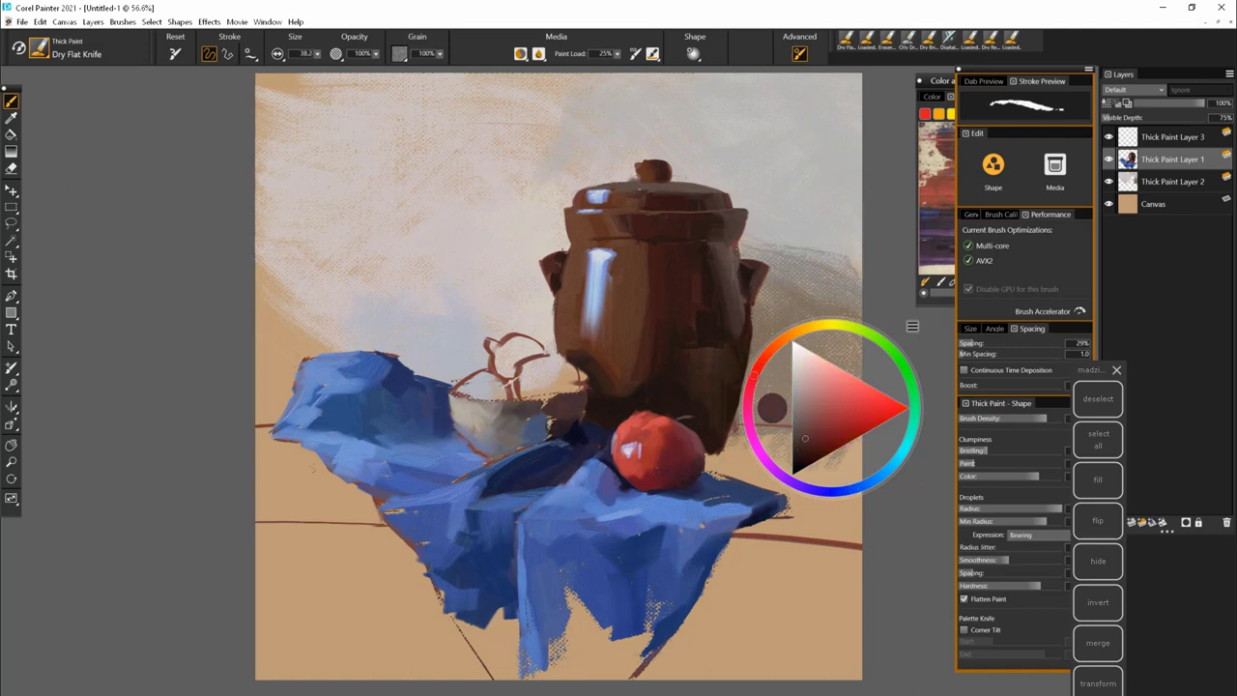
# - Refine the bowl's shaded right side and the cloth at its base with alternating blues and dark warm greys
pyautogui.click(760, 454)
pyautogui.click(822, 491)
pyautogui.click(752, 391)
pyautogui.click(822, 491)
pyautogui.click(812, 430)
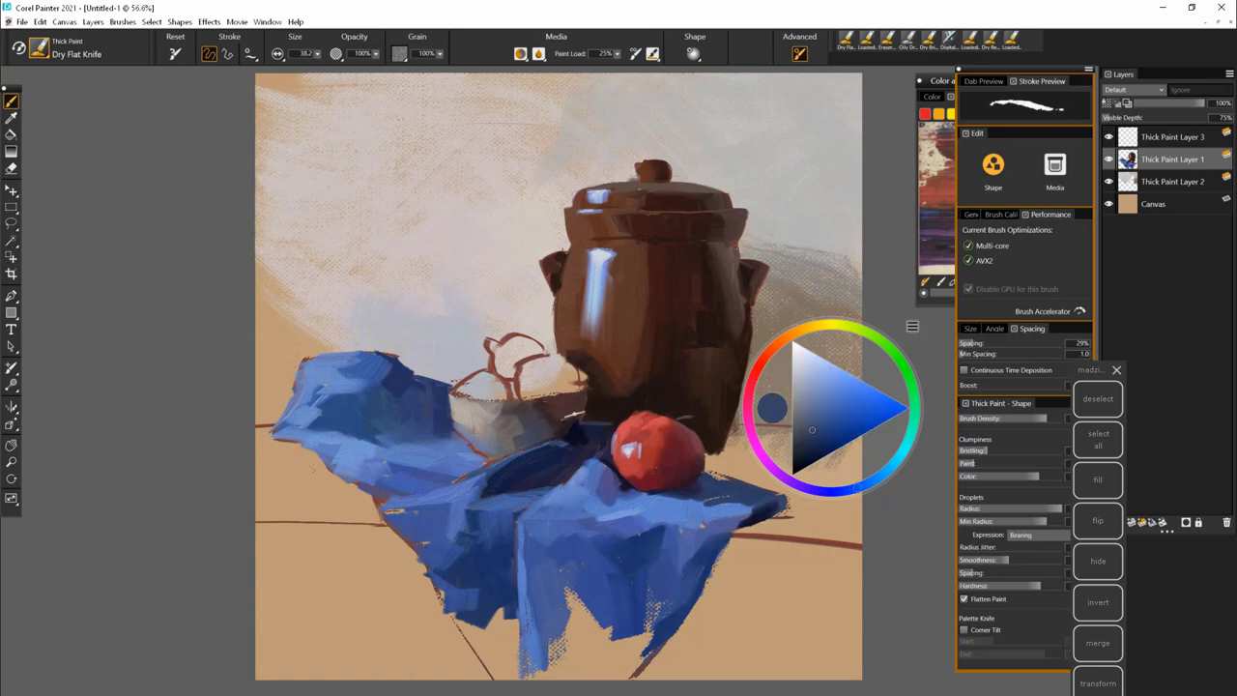
pyautogui.click(760, 454)
pyautogui.click(766, 357)
pyautogui.click(798, 456)
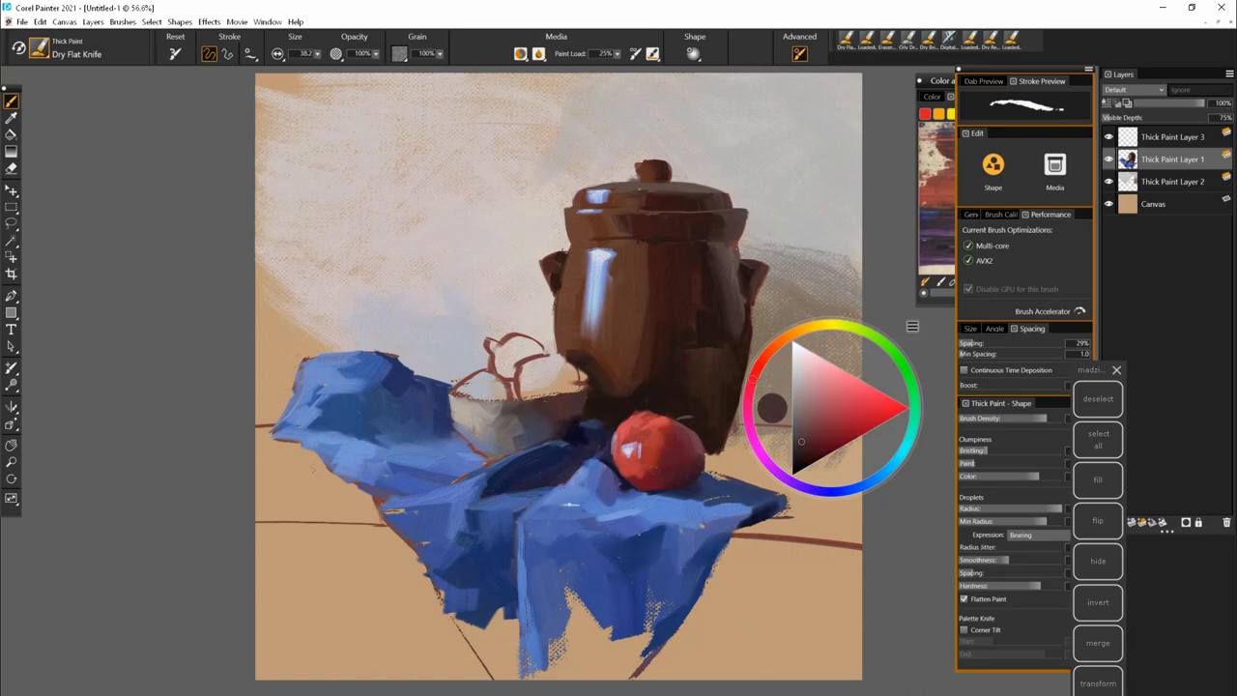
# - Add a blue-grey reflection near the bowl's base and blend the lit side with a light warm grey
pyautogui.click(845, 491)
pyautogui.click(813, 432)
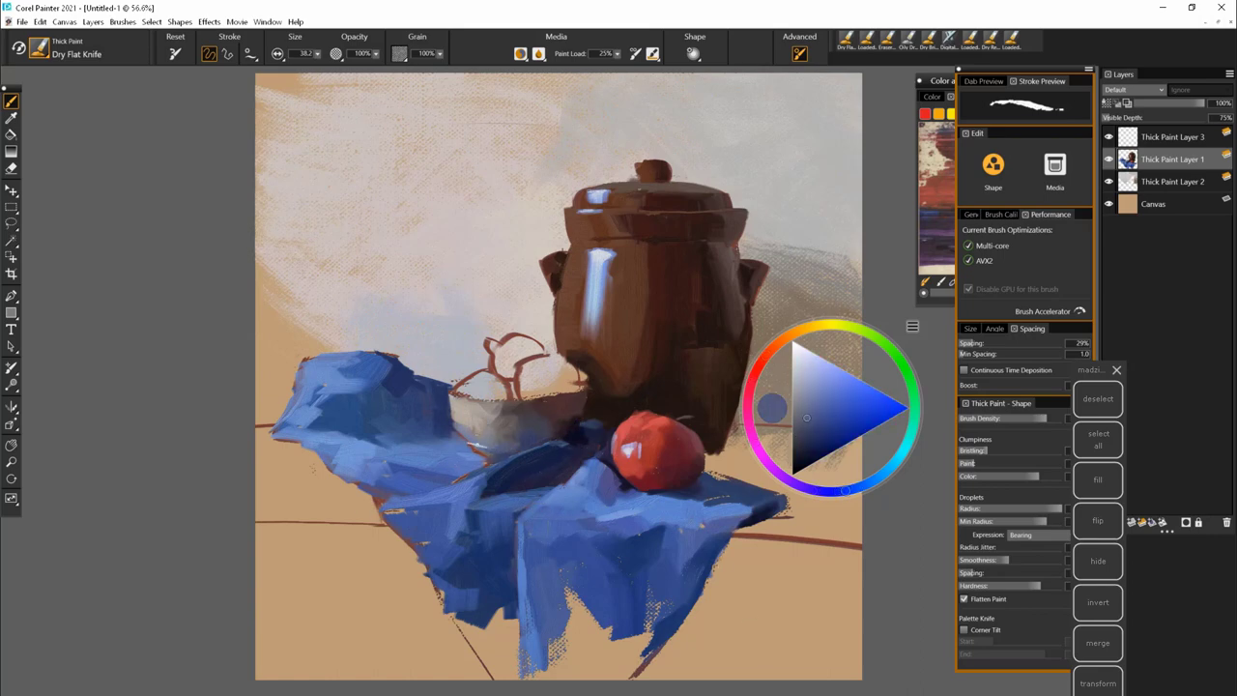
pyautogui.click(760, 455)
pyautogui.click(786, 338)
pyautogui.click(801, 385)
pyautogui.press(']')
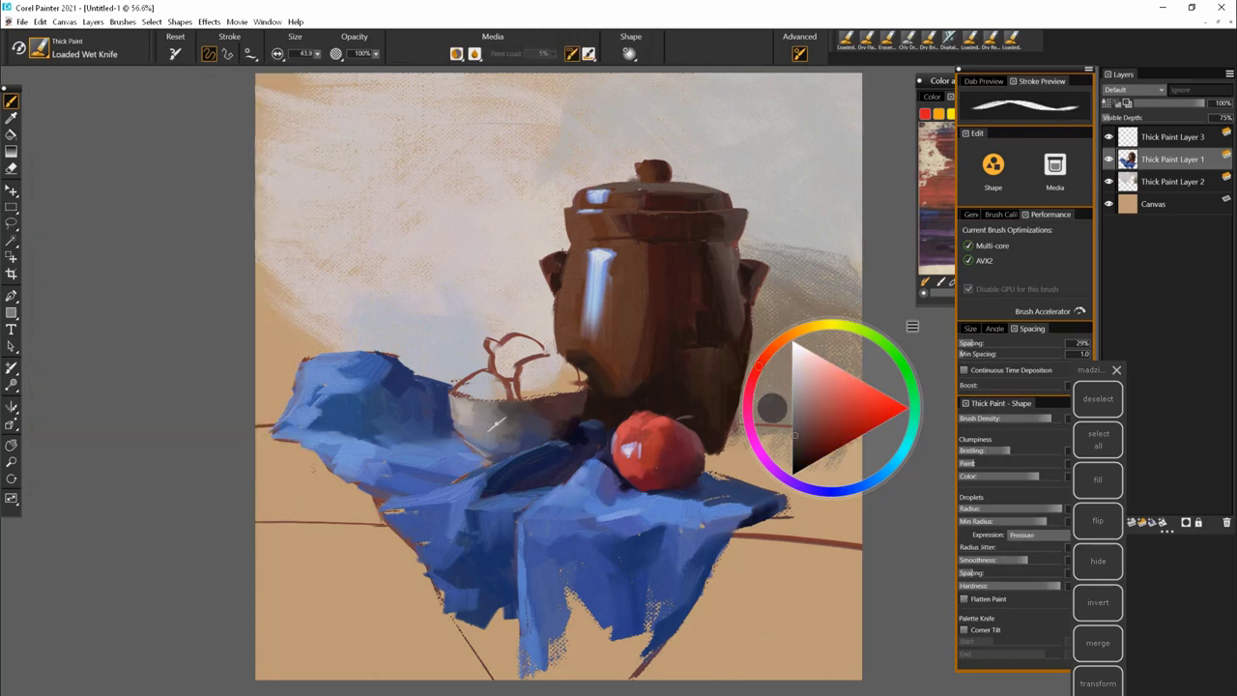
# - Block in the fruits inside the bowl with dark reddish brown using the Loaded Wet Knife
pyautogui.keyDown('alt'); pyautogui.click(549, 414); pyautogui.keyUp('alt')
pyautogui.moveTo(466, 387); pyautogui.dragTo(508, 391)
pyautogui.moveTo(507, 338); pyautogui.dragTo(578, 391)
pyautogui.keyDown('alt'); pyautogui.click(576, 378); pyautogui.keyUp('alt')
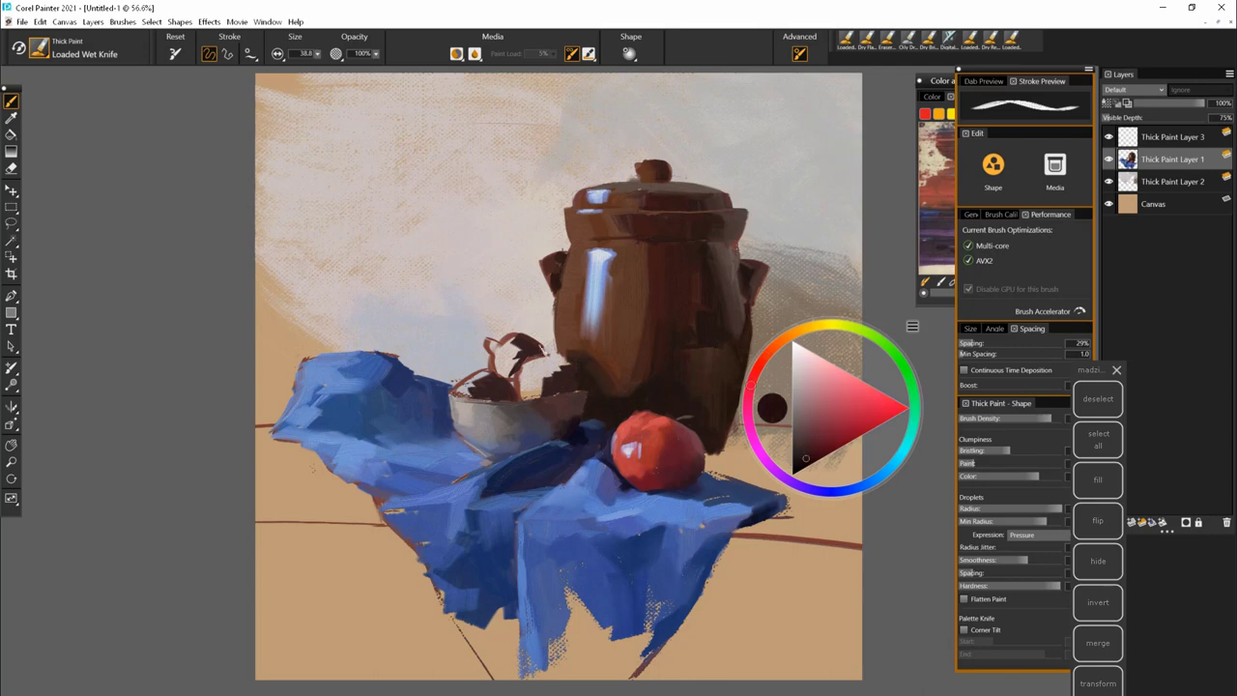
pyautogui.moveTo(517, 348)
pyautogui.mouseDown()
pyautogui.moveTo(570, 377)
pyautogui.moveTo(561, 394)
pyautogui.moveTo(562, 383)
pyautogui.mouseUp()
pyautogui.keyDown('alt'); pyautogui.click(489, 397); pyautogui.keyUp('alt')
pyautogui.keyDown('alt'); pyautogui.click(532, 353); pyautogui.keyUp('alt')
# - Model the bowl's fruits with sampled maroons and fill the rear fruit's tip out to the sketch
pyautogui.moveTo(459, 389)
pyautogui.mouseDown()
pyautogui.moveTo(524, 375)
pyautogui.moveTo(512, 377)
pyautogui.moveTo(514, 357)
pyautogui.mouseUp()
pyautogui.keyDown('alt'); pyautogui.click(522, 350); pyautogui.keyUp('alt')
pyautogui.moveTo(522, 377)
pyautogui.mouseDown()
pyautogui.moveTo(547, 399)
pyautogui.moveTo(567, 372)
pyautogui.mouseUp()
pyautogui.moveTo(464, 382)
pyautogui.mouseDown()
pyautogui.moveTo(486, 401)
pyautogui.moveTo(520, 386)
pyautogui.mouseUp()
pyautogui.keyDown('alt'); pyautogui.click(512, 373); pyautogui.keyUp('alt')
pyautogui.keyDown('alt'); pyautogui.click(495, 348); pyautogui.keyUp('alt')
pyautogui.moveTo(486, 338); pyautogui.dragTo(503, 356)
pyautogui.keyDown('alt'); pyautogui.click(524, 336); pyautogui.keyUp('alt')
pyautogui.press(']')
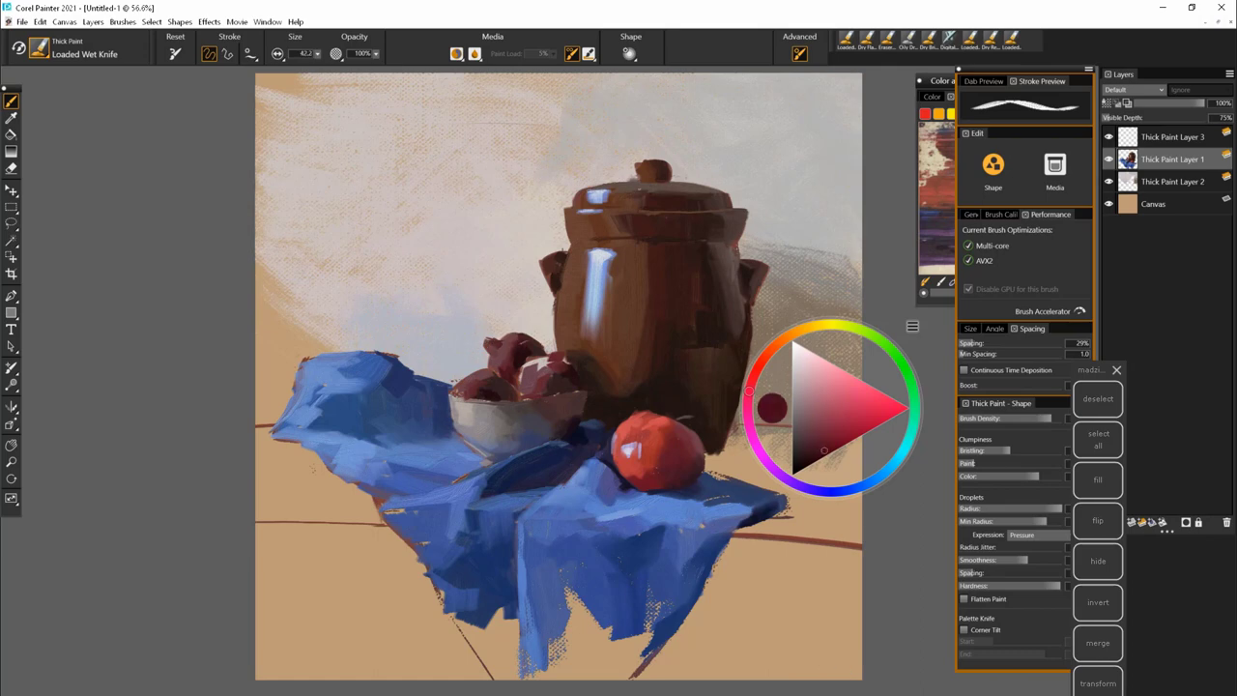
# - Paint the right fruit's pointed stem in the bowl and add small pink highlights to the fruits
pyautogui.press('[')
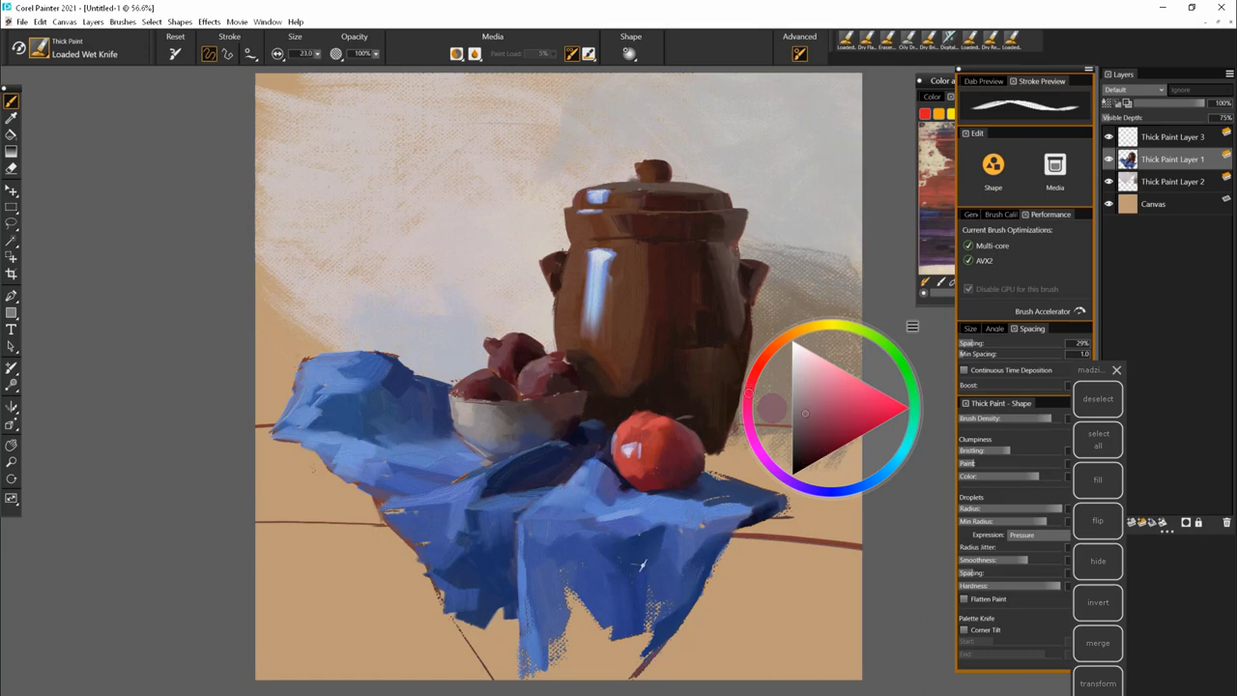
pyautogui.keyDown('alt'); pyautogui.click(563, 373); pyautogui.keyUp('alt')
pyautogui.keyDown('alt'); pyautogui.click(559, 345); pyautogui.keyUp('alt')
pyautogui.moveTo(807, 414); pyautogui.dragTo(826, 397)
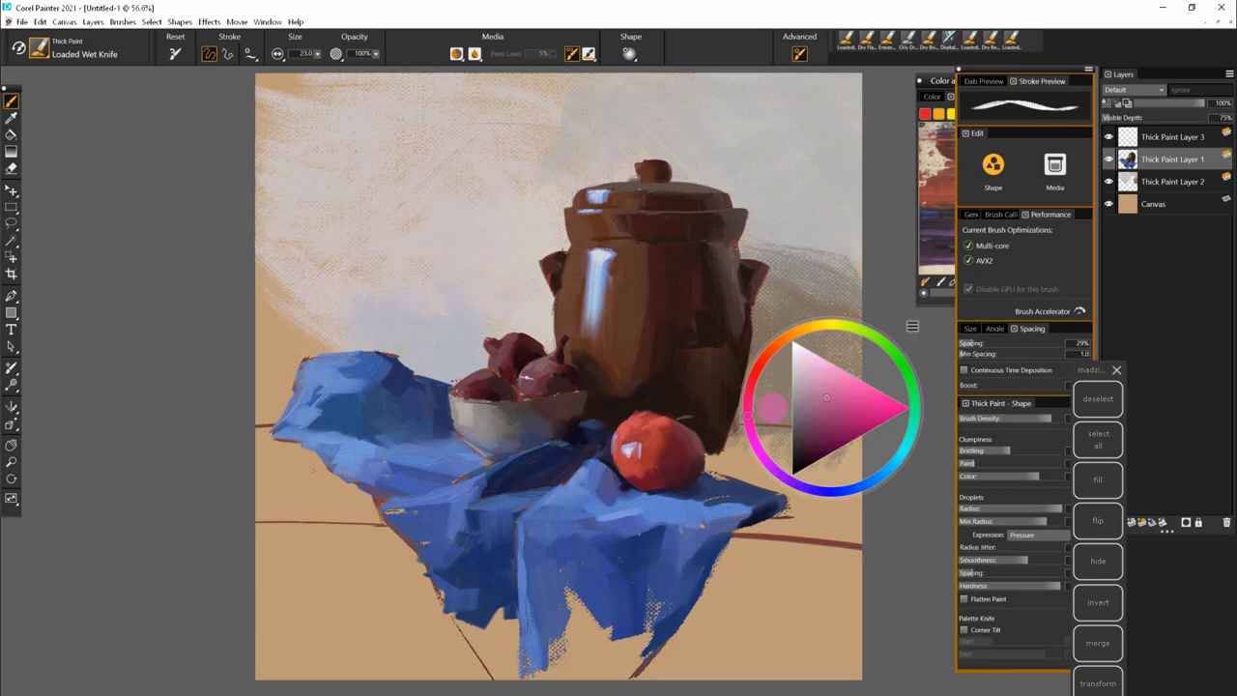
pyautogui.press('[')
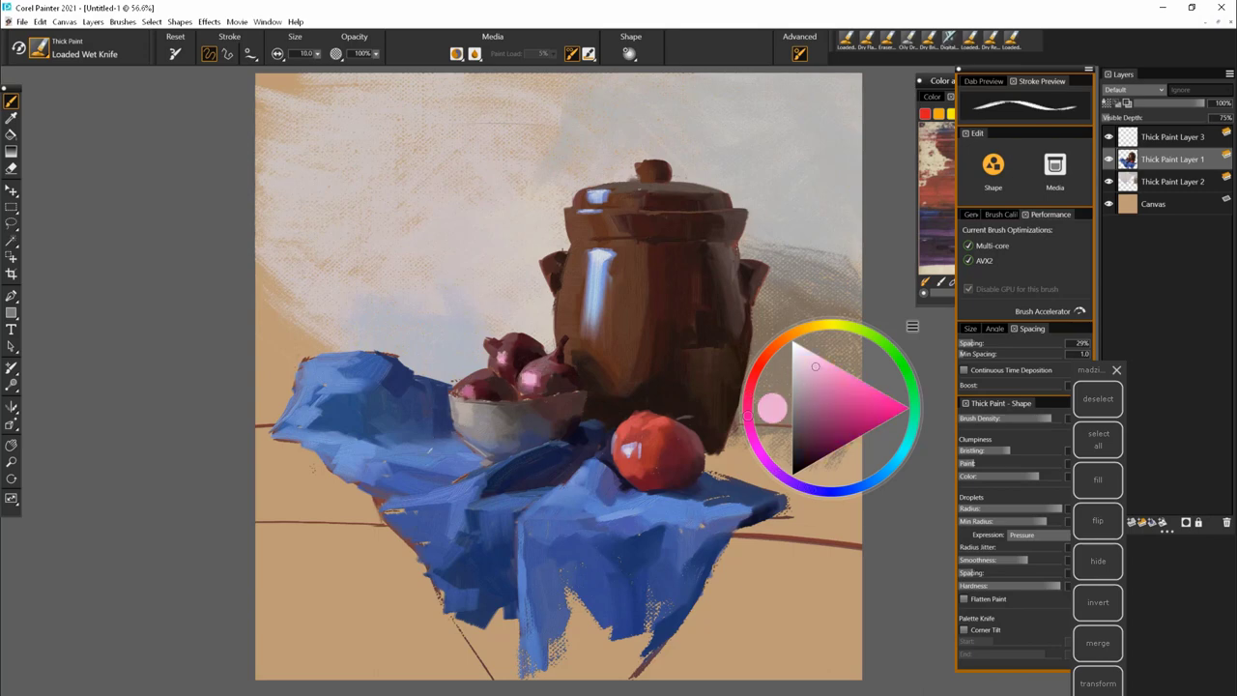
# - Paint the thin wispy roots at the left end of the bowl's left onion with sampled dark maroon
pyautogui.keyDown('alt'); pyautogui.click(459, 387); pyautogui.keyUp('alt')
pyautogui.press(']')
pyautogui.press(']')
pyautogui.press(']')
pyautogui.press(']')
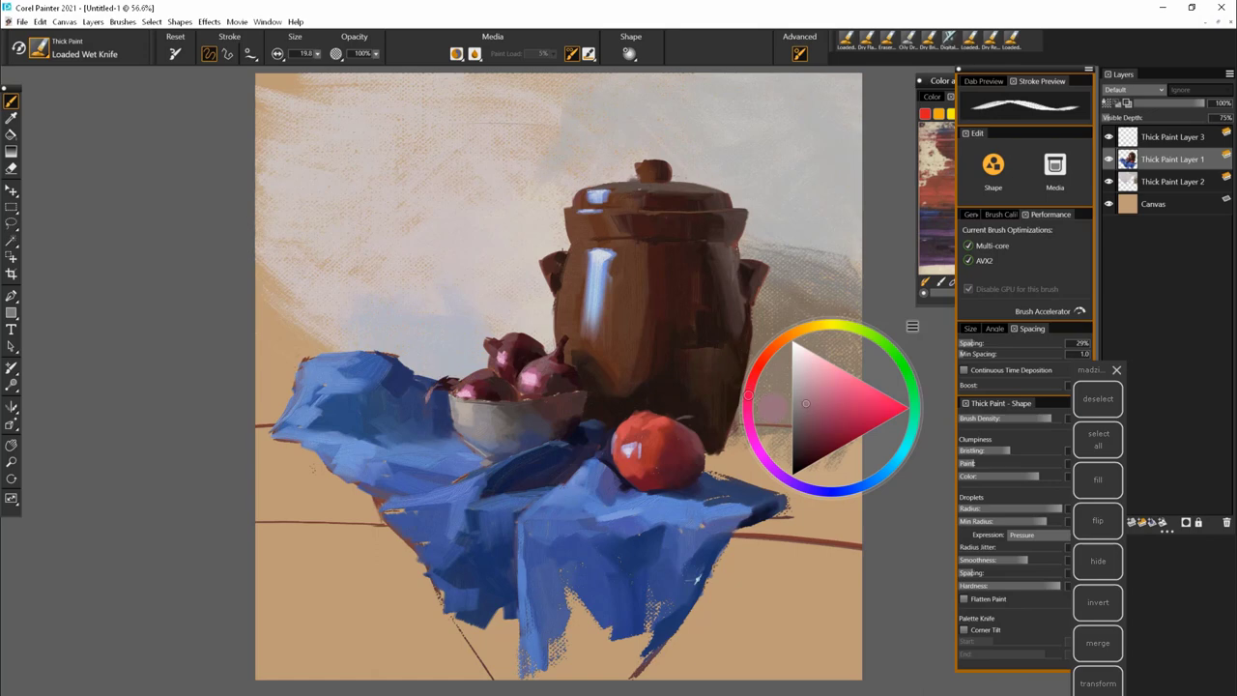
# - Rework the dark gap between the right onion, bowl rim and jar with sampled near-black tones at brush size 37.2
pyautogui.keyDown('alt'); pyautogui.click(599, 403); pyautogui.keyUp('alt')
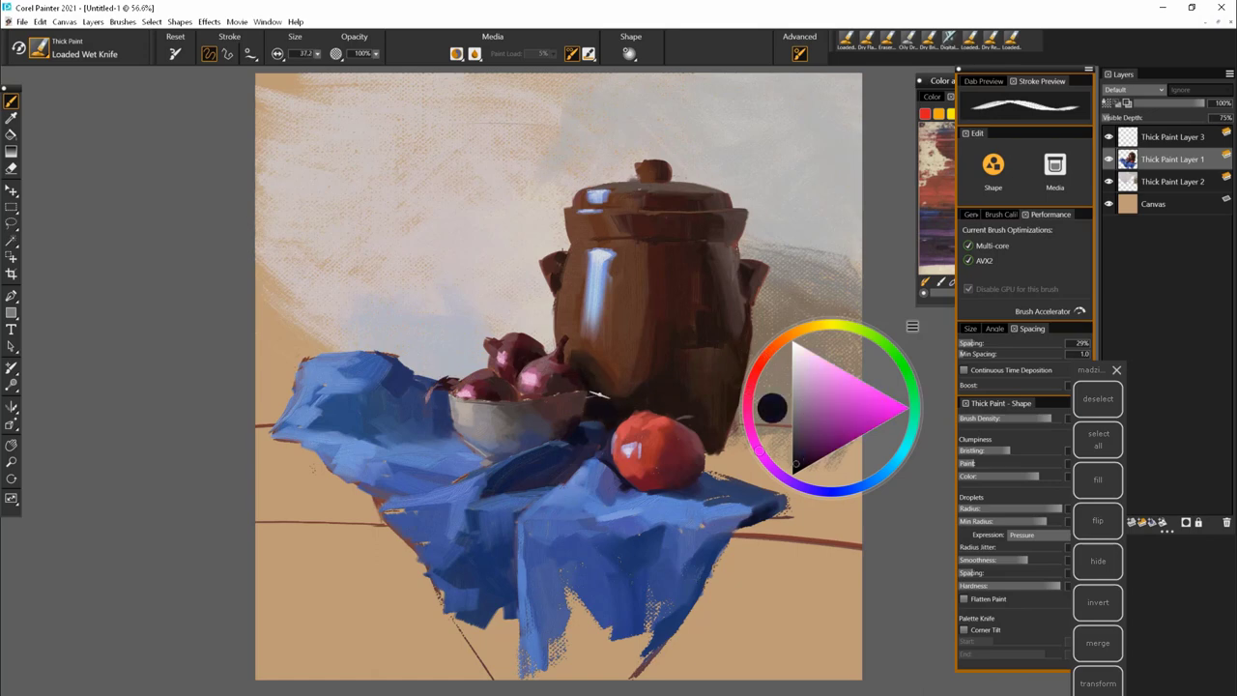
pyautogui.keyDown('alt'); pyautogui.click(597, 393); pyautogui.keyUp('alt')
pyautogui.keyDown('alt'); pyautogui.click(597, 373); pyautogui.keyUp('alt')
pyautogui.keyDown('alt'); pyautogui.click(580, 379); pyautogui.keyUp('alt')
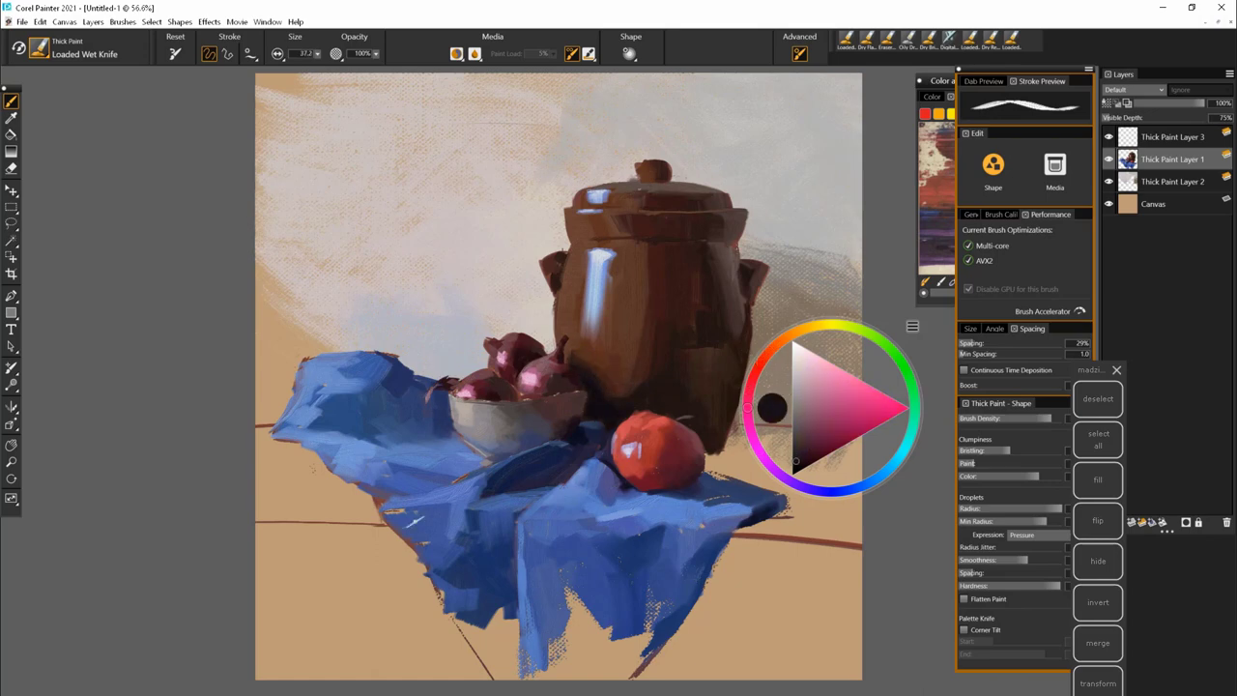
# - Reduce the Loaded Wet Knife to size 10 and sharpen the bowl's rim with sampled light and mid greys
pyautogui.keyDown('alt'); pyautogui.click(822, 422); pyautogui.keyUp('alt')
pyautogui.press('[')
pyautogui.press('[')
pyautogui.press('[')
pyautogui.press('[')
pyautogui.press('[')
pyautogui.press('[')
pyautogui.press('[')
pyautogui.press('[')
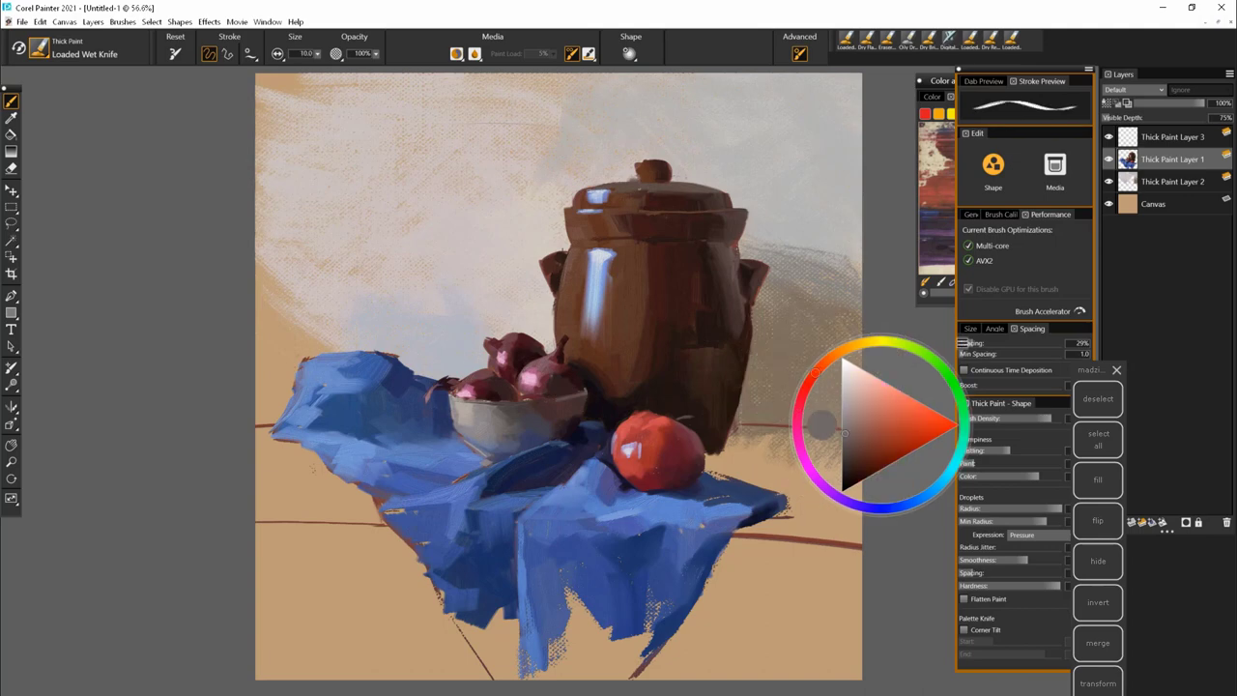
pyautogui.keyDown('alt'); pyautogui.click(822, 422); pyautogui.keyUp('alt')
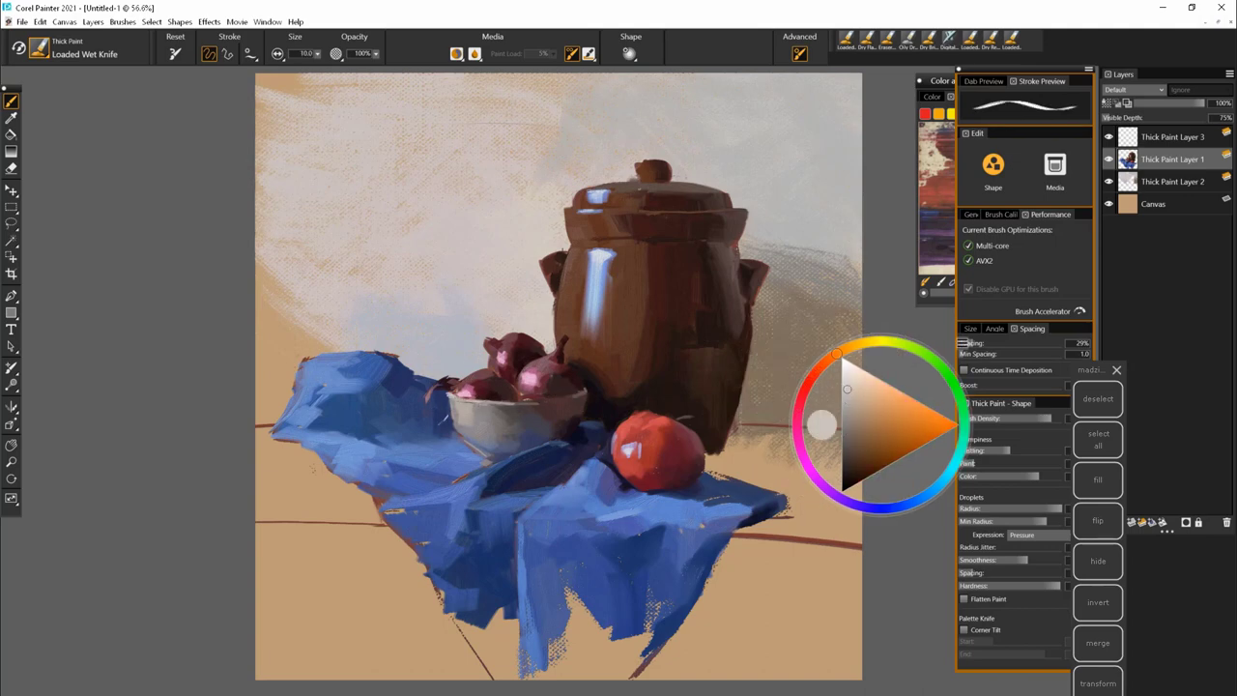
pyautogui.keyDown('alt'); pyautogui.click(455, 401); pyautogui.keyUp('alt')
pyautogui.keyDown('alt'); pyautogui.click(465, 402); pyautogui.keyUp('alt')
pyautogui.keyDown('alt'); pyautogui.click(507, 405); pyautogui.keyUp('alt')
pyautogui.keyDown('alt'); pyautogui.click(530, 398); pyautogui.keyUp('alt')
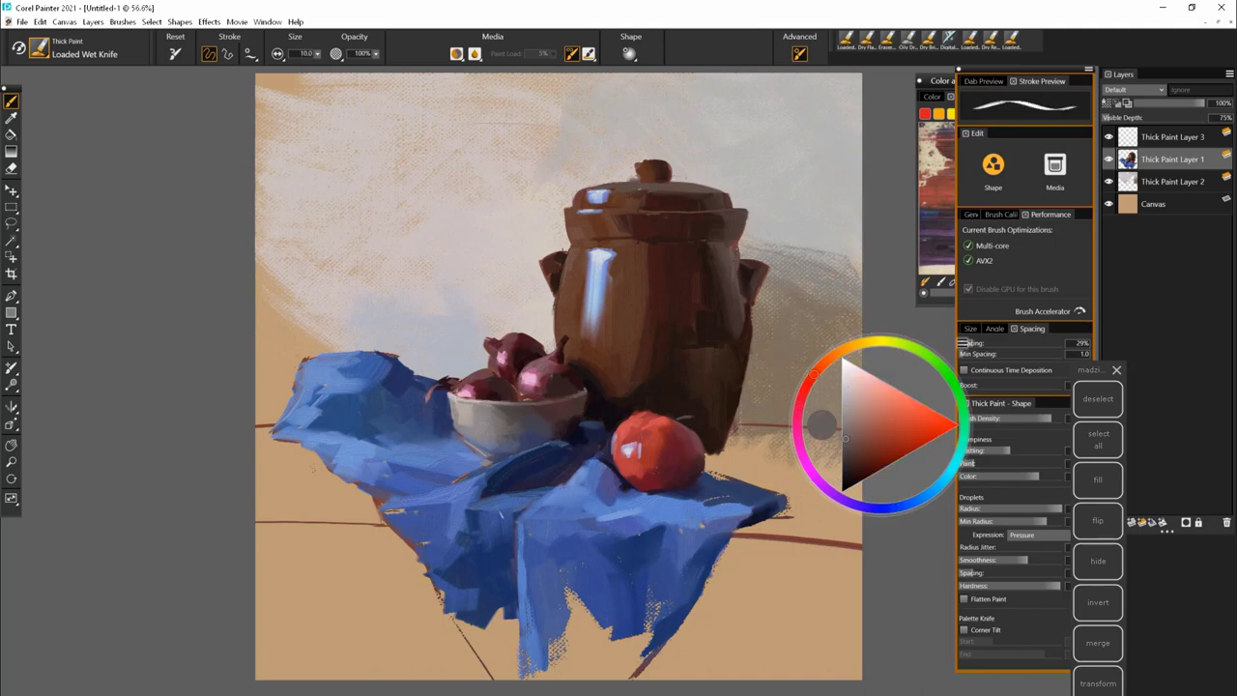
# - Enlarge the Loaded Wet Knife to 26.3 and reshape the rear onion's right edge with sampled dark maroons
pyautogui.keyDown('alt'); pyautogui.click(453, 411); pyautogui.keyUp('alt')
pyautogui.keyDown('alt'); pyautogui.click(602, 459); pyautogui.keyUp('alt')
pyautogui.press(']')
pyautogui.press(']')
pyautogui.press(']')
pyautogui.press(']')
pyautogui.press(']')
pyautogui.press(']')
pyautogui.keyDown('alt'); pyautogui.click(541, 348); pyautogui.keyUp('alt')
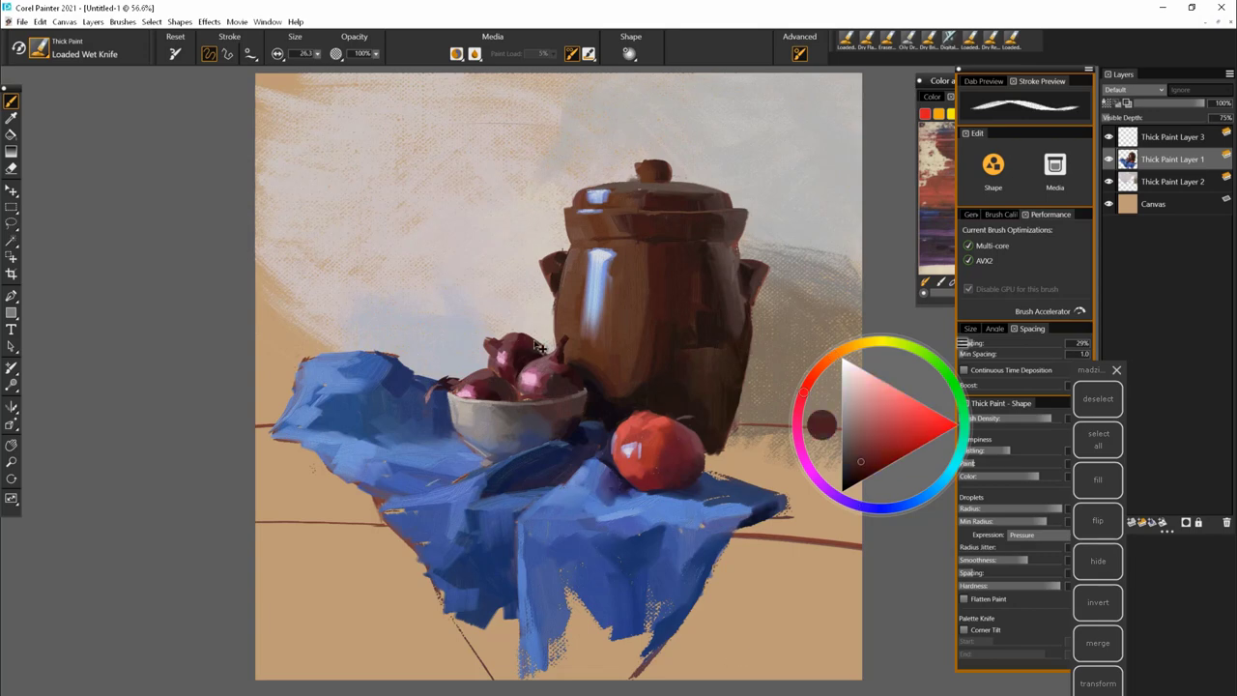
pyautogui.keyDown('alt'); pyautogui.click(537, 352); pyautogui.keyUp('alt')
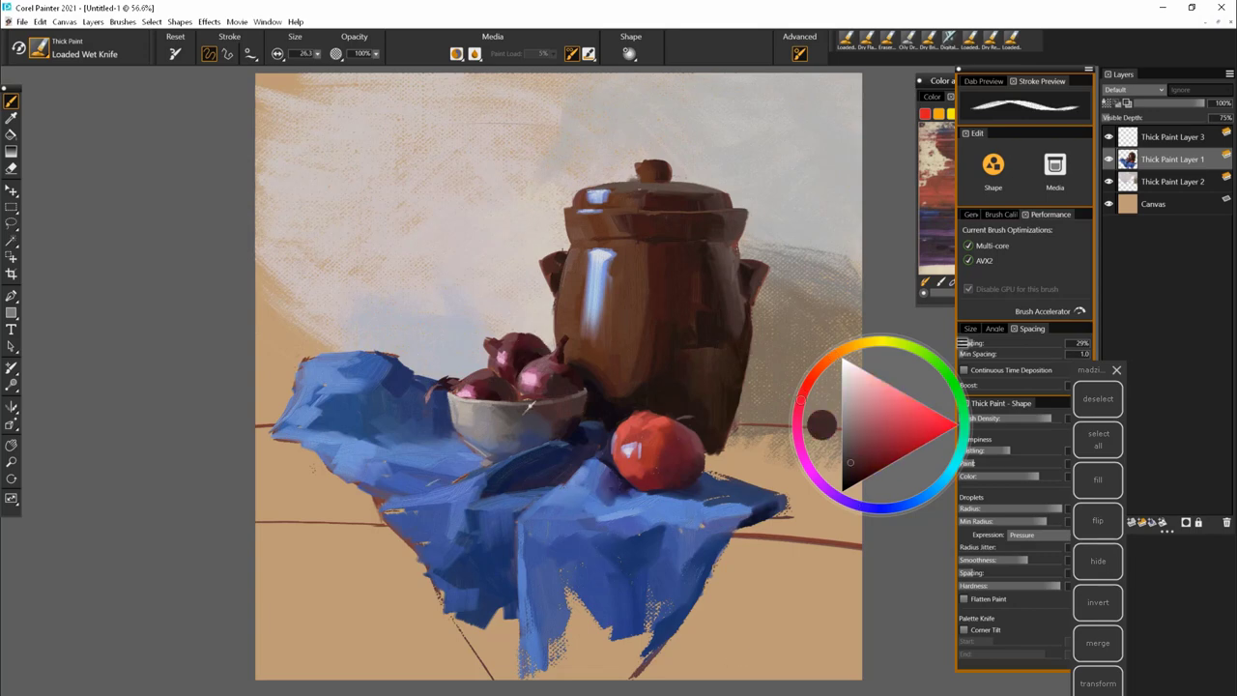
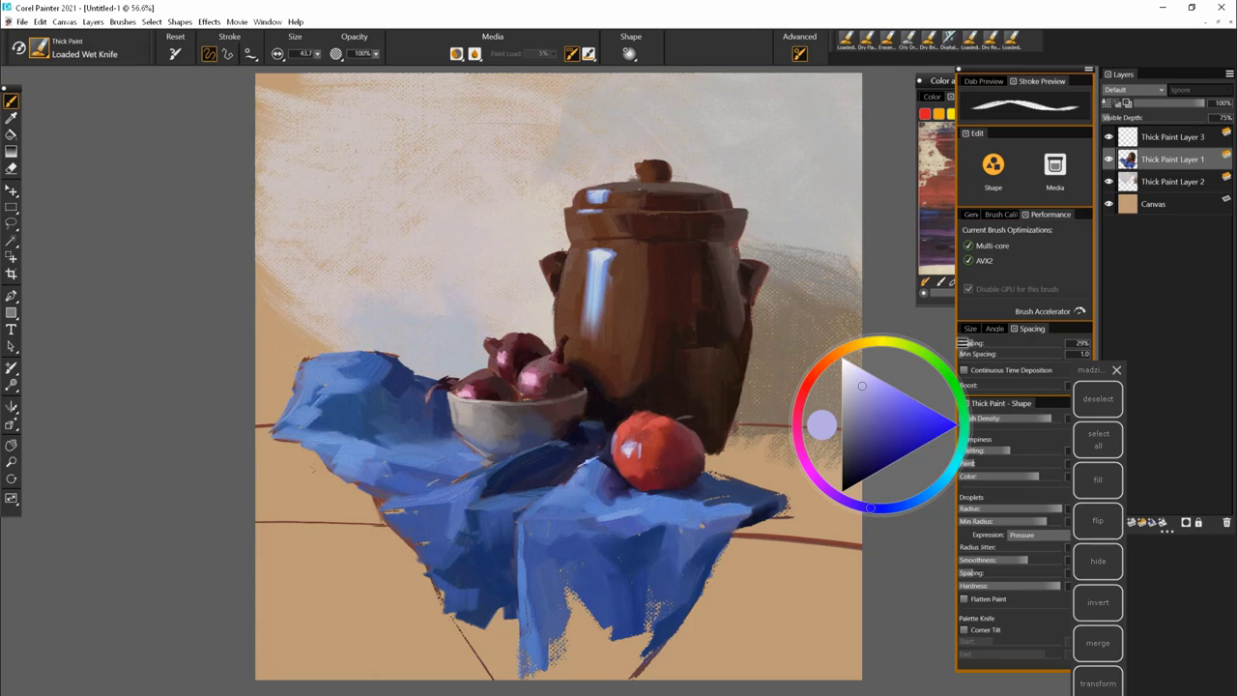
# - Block in the table's dark brown back edge on a new layer with the Dry Flat Knife and erase the objects layer's table sketch lines
pyautogui.click(357, 154)
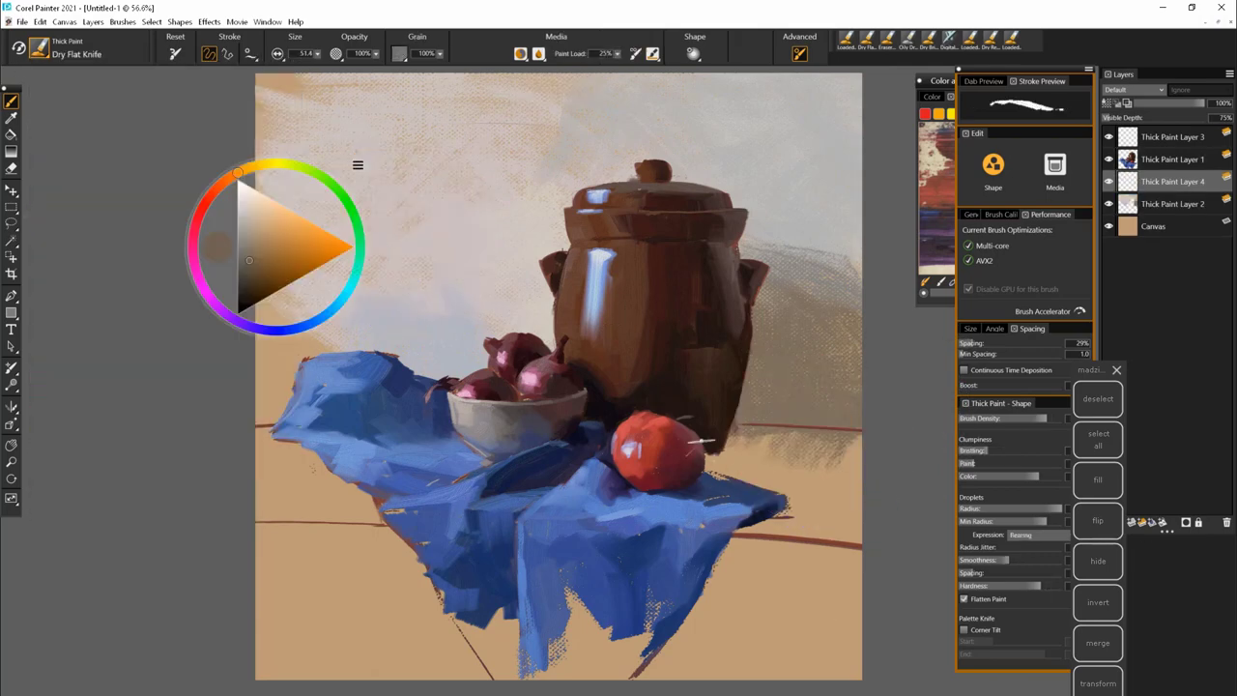
pyautogui.moveTo(704, 455)
pyautogui.mouseDown()
pyautogui.moveTo(941, 545)
pyautogui.moveTo(837, 524)
pyautogui.moveTo(718, 475)
pyautogui.moveTo(745, 384)
pyautogui.moveTo(701, 457)
pyautogui.moveTo(793, 456)
pyautogui.mouseUp()
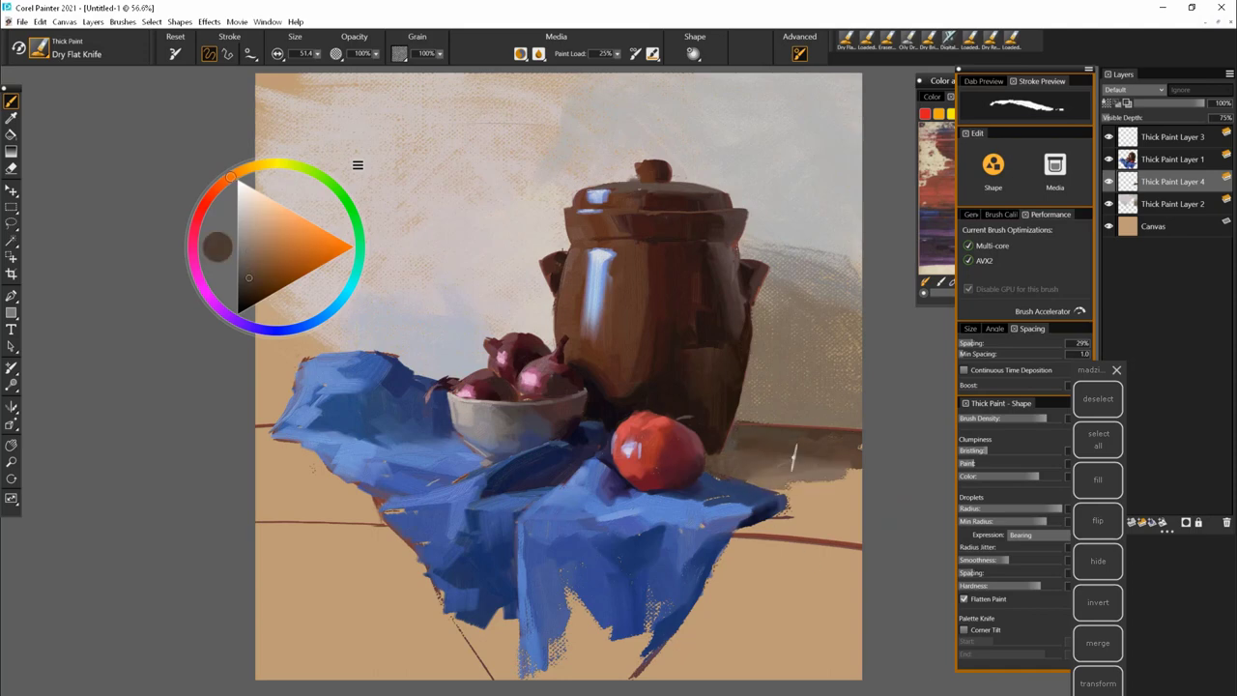
pyautogui.hotkey('ctrl', 'b')
pyautogui.click(207, 223)
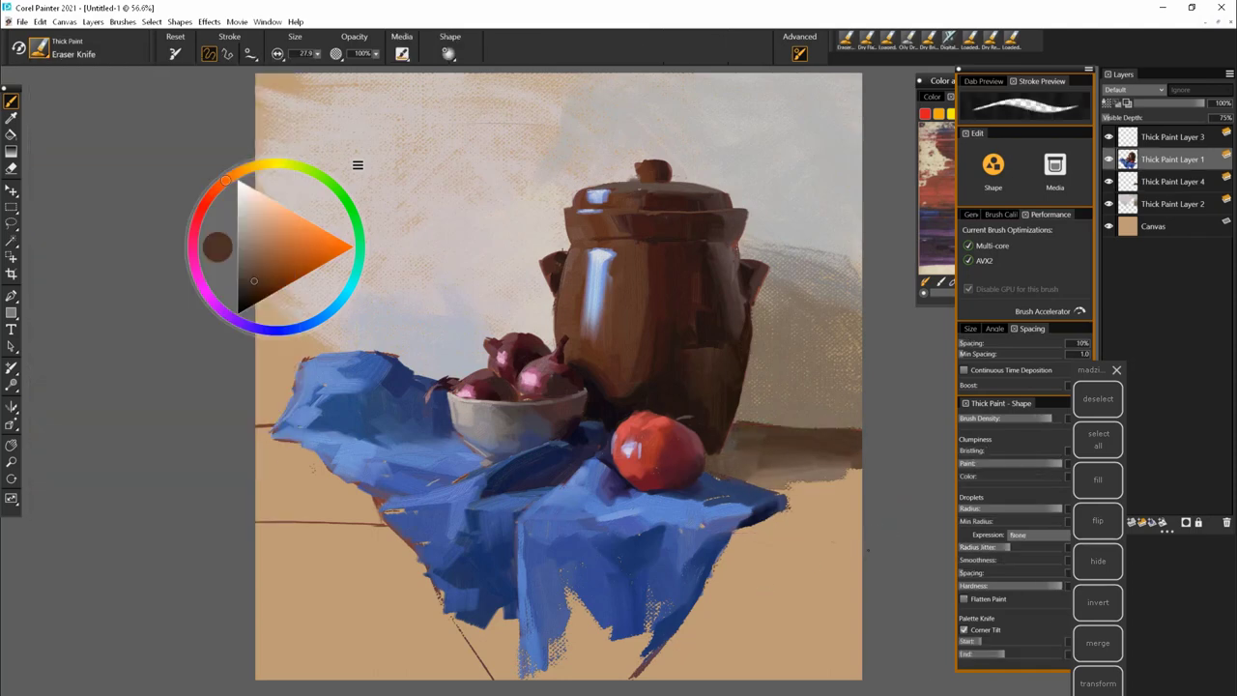
# - Paint the tabletop right of the cloth tan with the Dry Flat Knife and add dark shadows beside the jar and cloth corner
pyautogui.hotkey('ctrl', 'b')
pyautogui.click(198, 437)
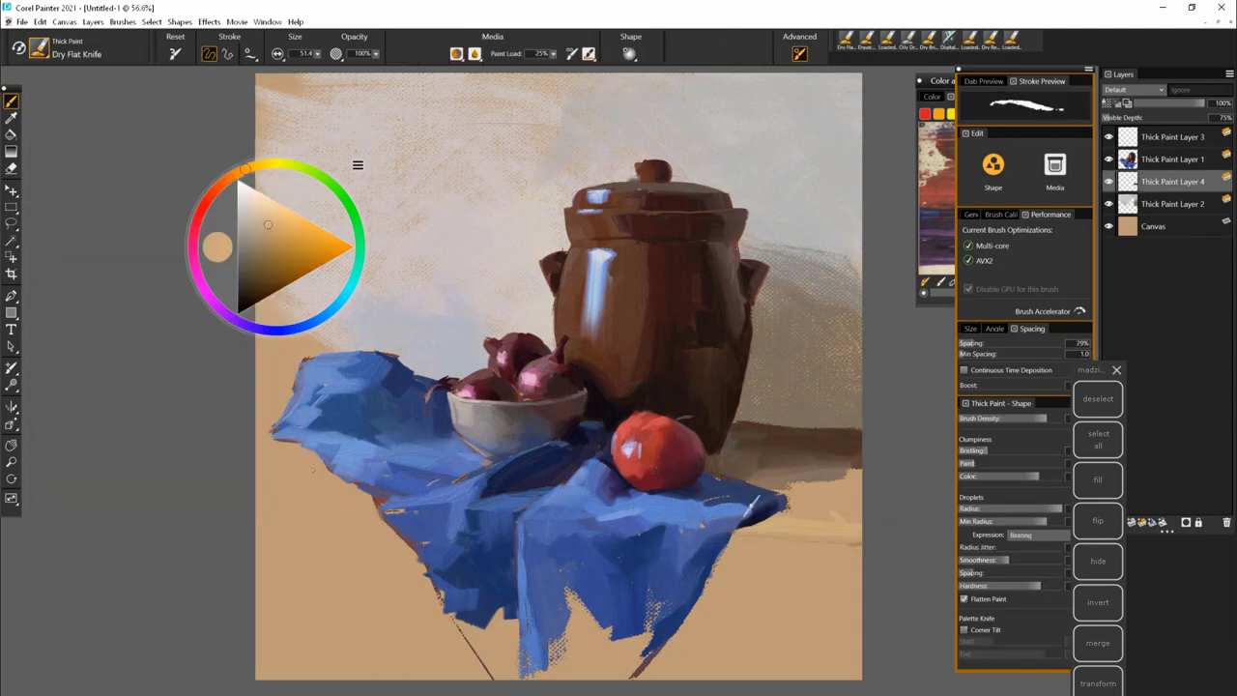
pyautogui.moveTo(783, 484); pyautogui.dragTo(860, 471)
pyautogui.moveTo(778, 527); pyautogui.dragTo(861, 502)
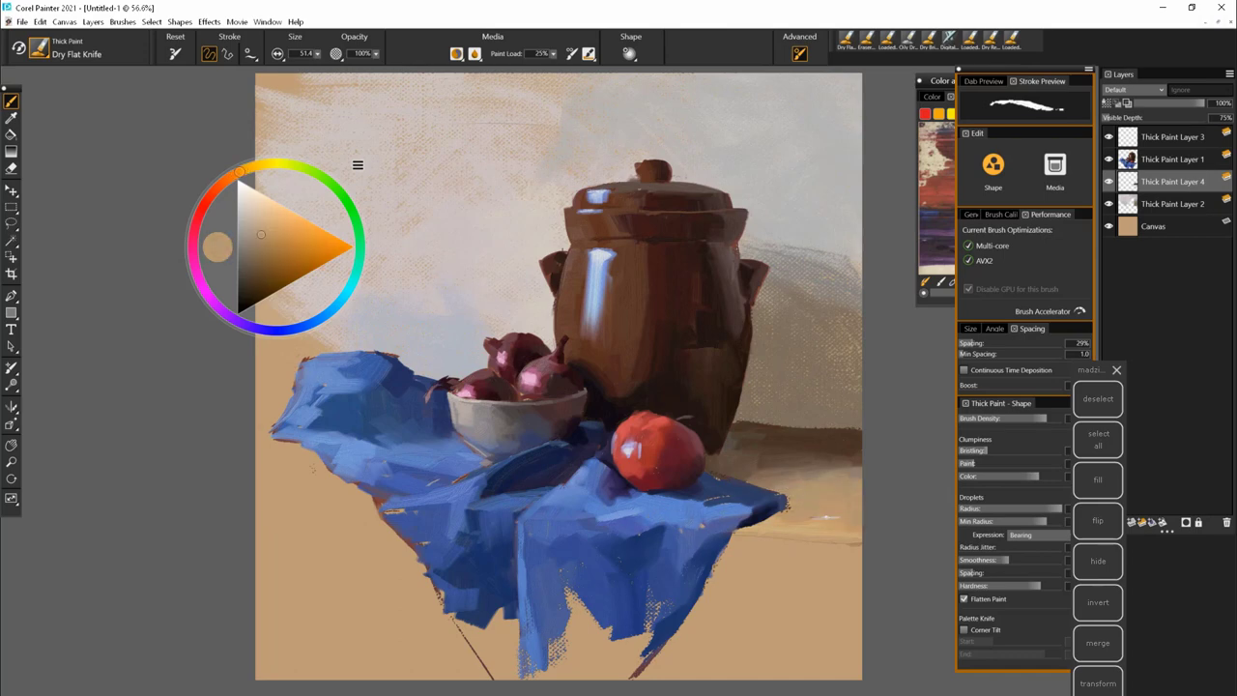
pyautogui.keyDown('alt'); pyautogui.click(715, 466); pyautogui.keyUp('alt')
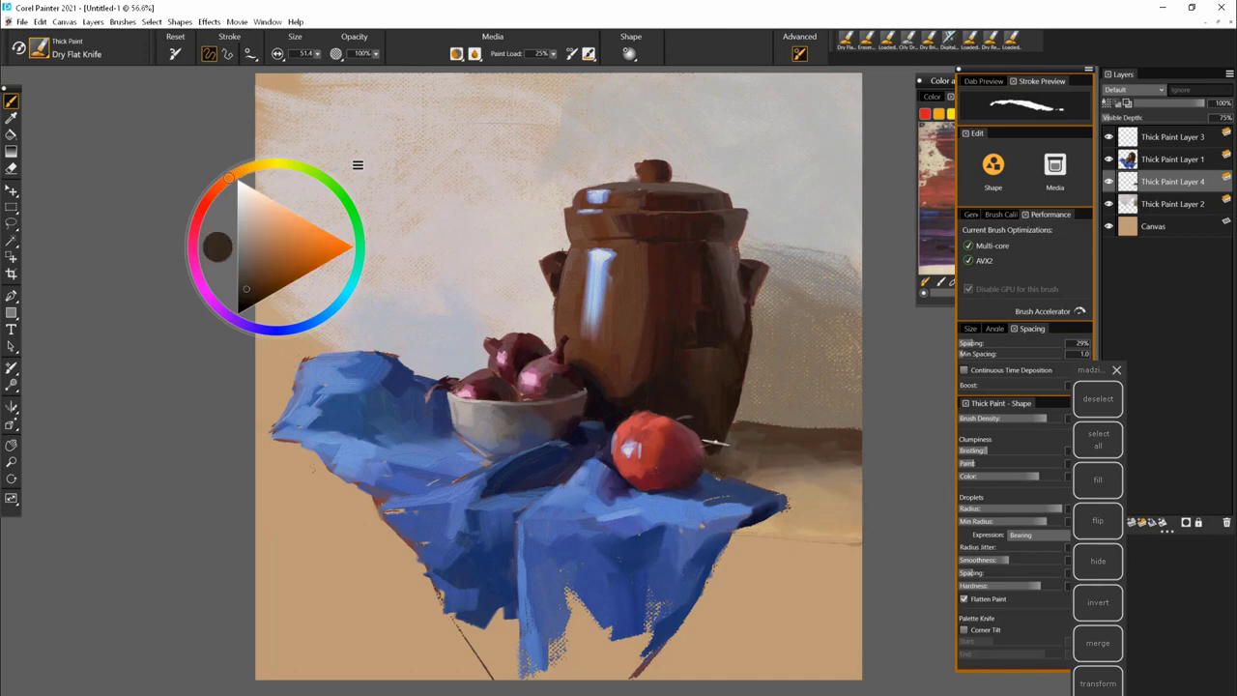
pyautogui.keyDown('alt'); pyautogui.click(774, 513); pyautogui.keyUp('alt')
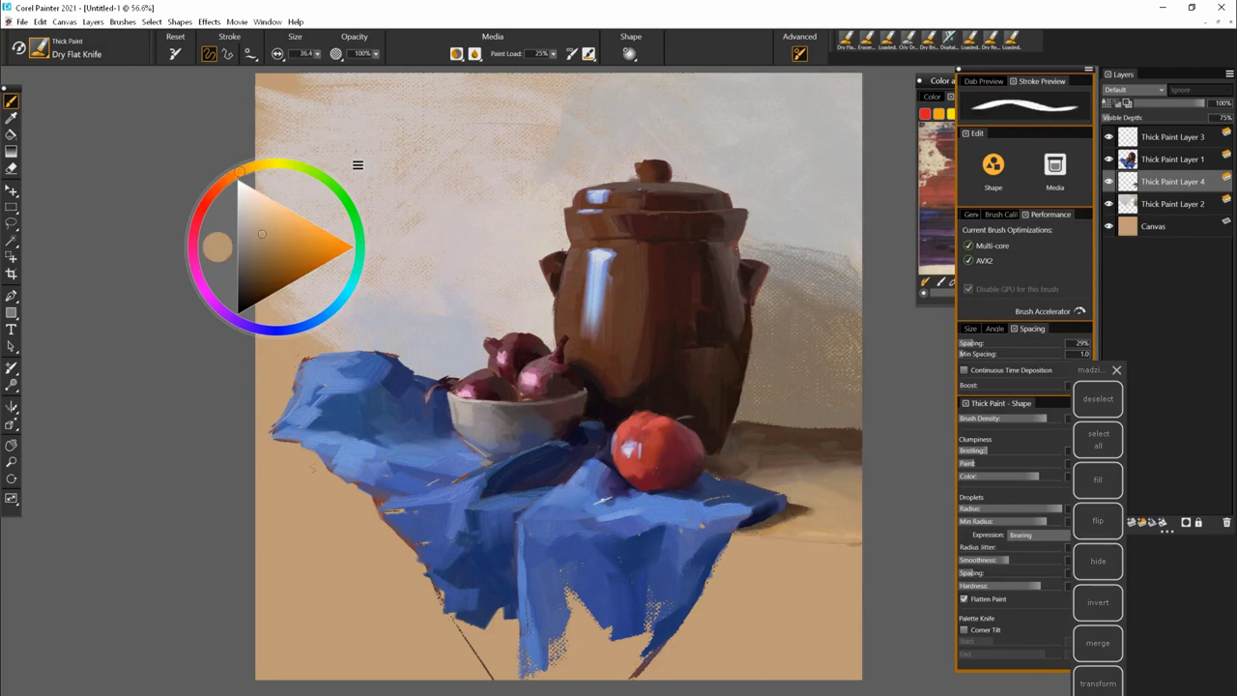
# - Paint the table's brown front edge on a new layer with the Dry Flat Knife and close the advanced brush controls
pyautogui.keyDown('alt'); pyautogui.click(150, 520); pyautogui.keyUp('alt')
pyautogui.hotkey('ctrl', 'shift', 'n')
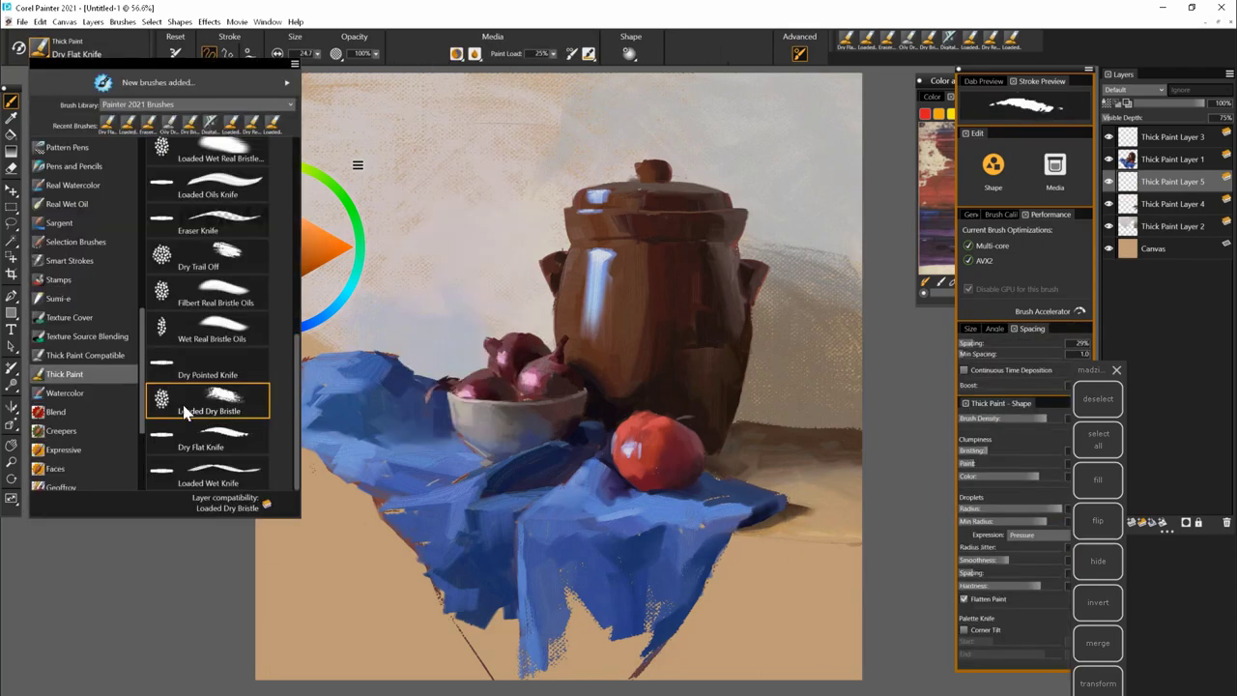
pyautogui.click(185, 406)
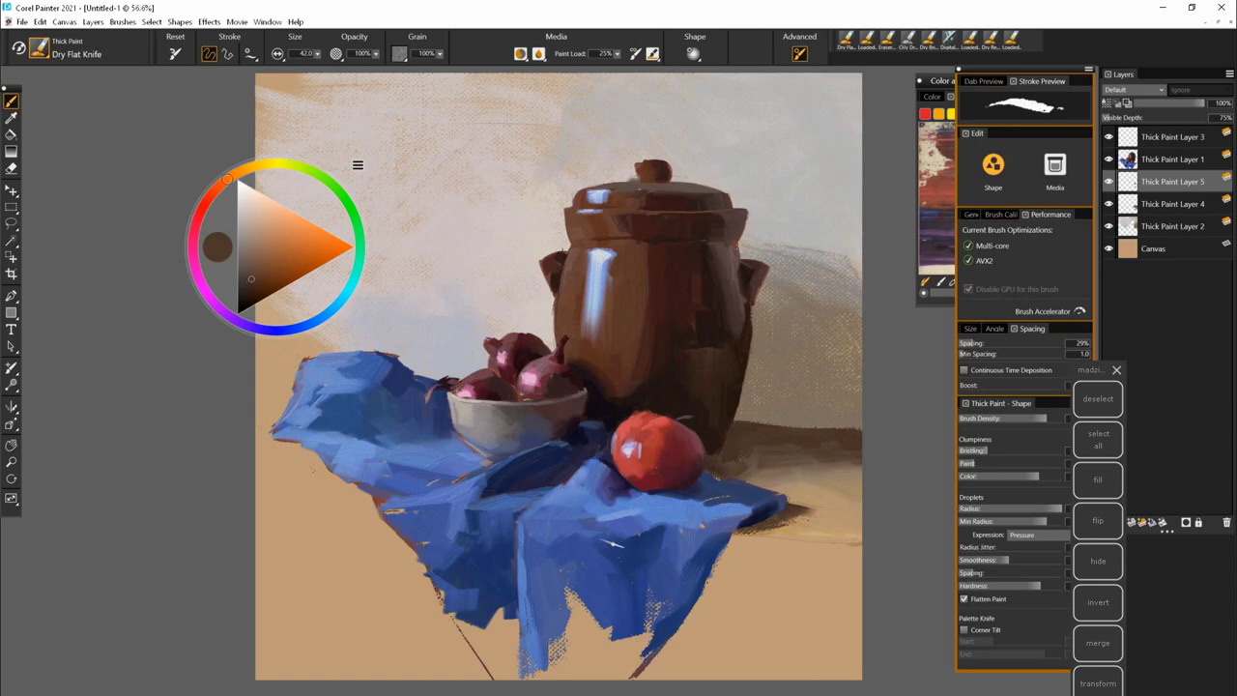
pyautogui.keyDown('alt'); pyautogui.click(730, 469); pyautogui.keyUp('alt')
pyautogui.moveTo(727, 549); pyautogui.dragTo(807, 541)
pyautogui.click(797, 55)
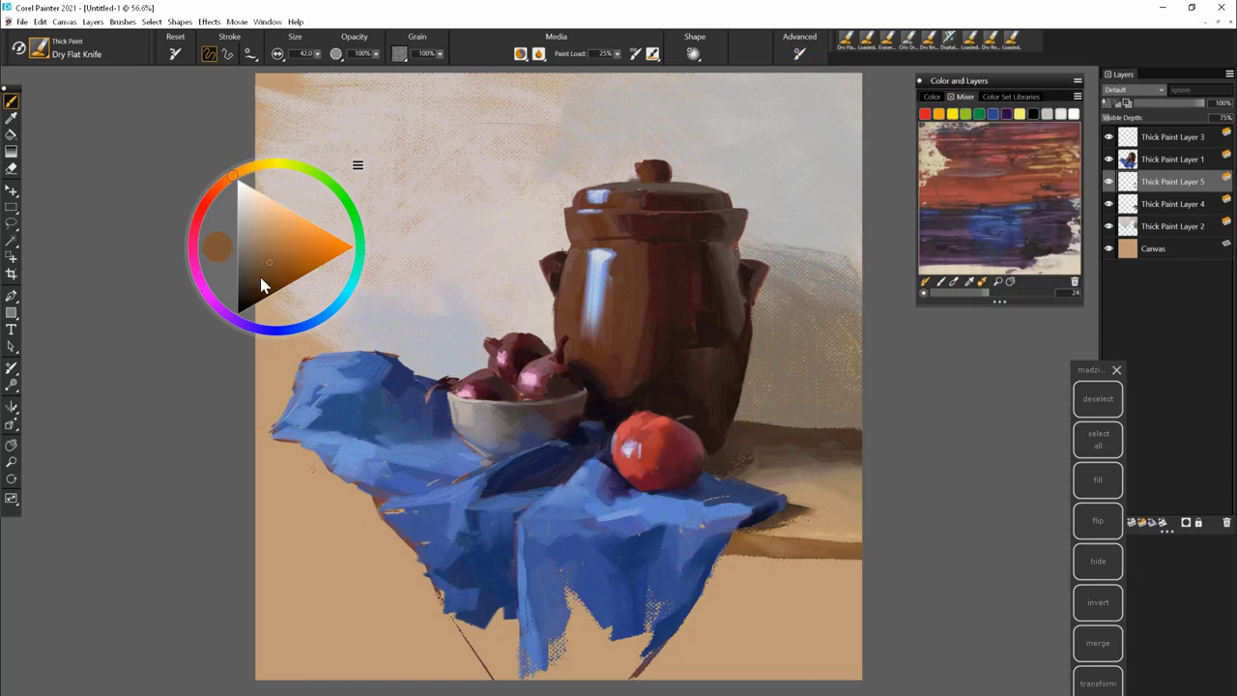
# - Hide the earlier tabletop layer and repaint the table's back edge beside the jar in dark brown on a new layer
pyautogui.click(268, 254)
pyautogui.keyDown('alt'); pyautogui.click(773, 469); pyautogui.keyUp('alt')
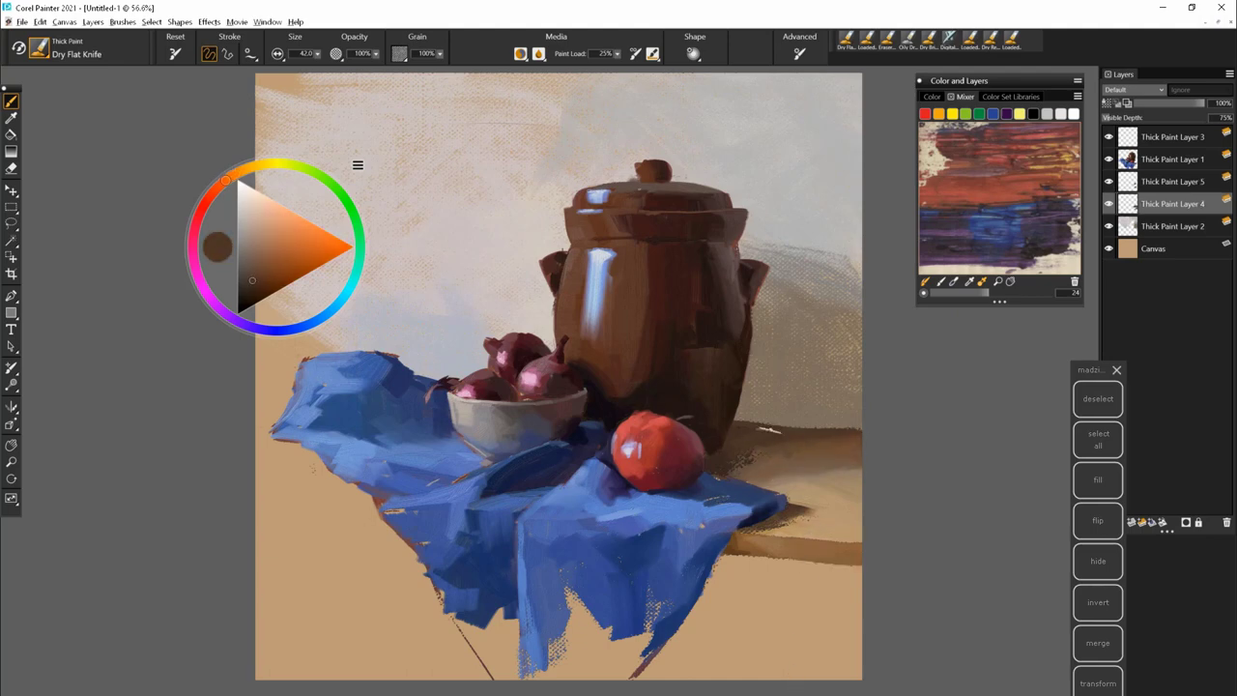
pyautogui.hotkey('ctrl', 'shift', 'n')
pyautogui.click(261, 263)
pyautogui.moveTo(855, 430); pyautogui.dragTo(779, 448)
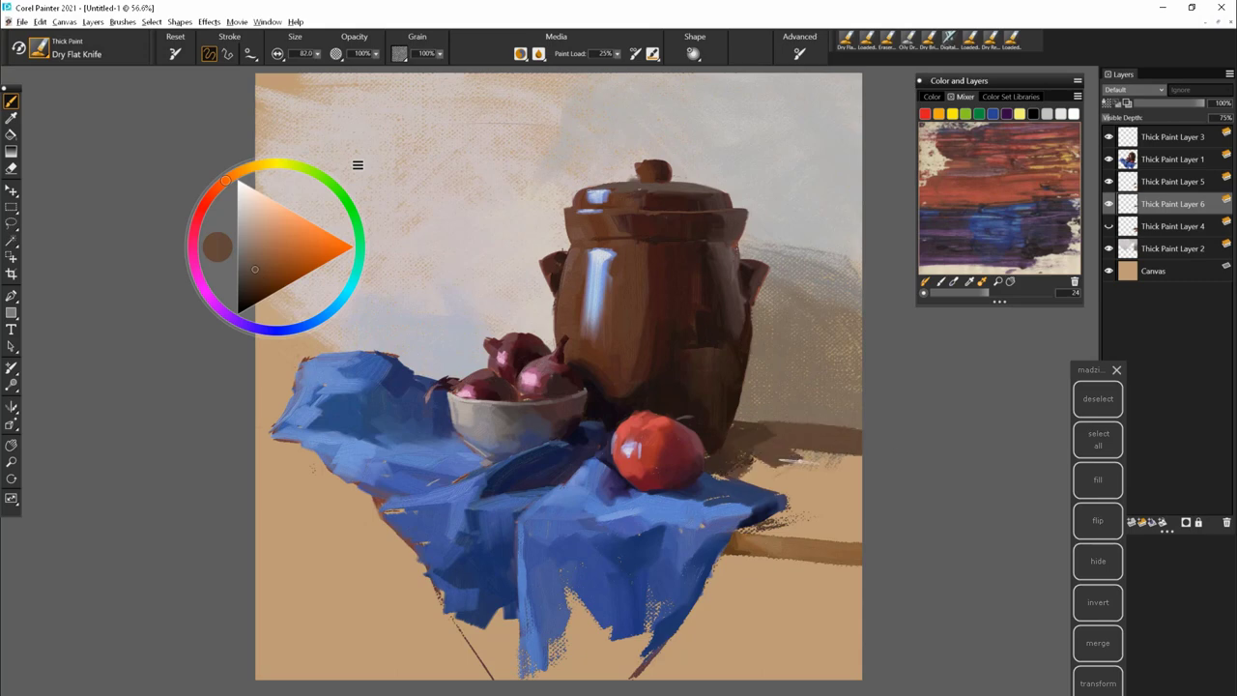
# - Hide Thick Paint Layer 5 and paint the tabletop, cloth shadow and front edge right of the cloth with sampled tans and browns
pyautogui.keyDown('alt'); pyautogui.click(729, 516); pyautogui.keyUp('alt')
pyautogui.moveTo(850, 478); pyautogui.dragTo(773, 522)
pyautogui.moveTo(856, 512); pyautogui.dragTo(759, 541)
pyautogui.keyDown('alt'); pyautogui.click(755, 541); pyautogui.keyUp('alt')
pyautogui.moveTo(860, 541); pyautogui.dragTo(725, 541)
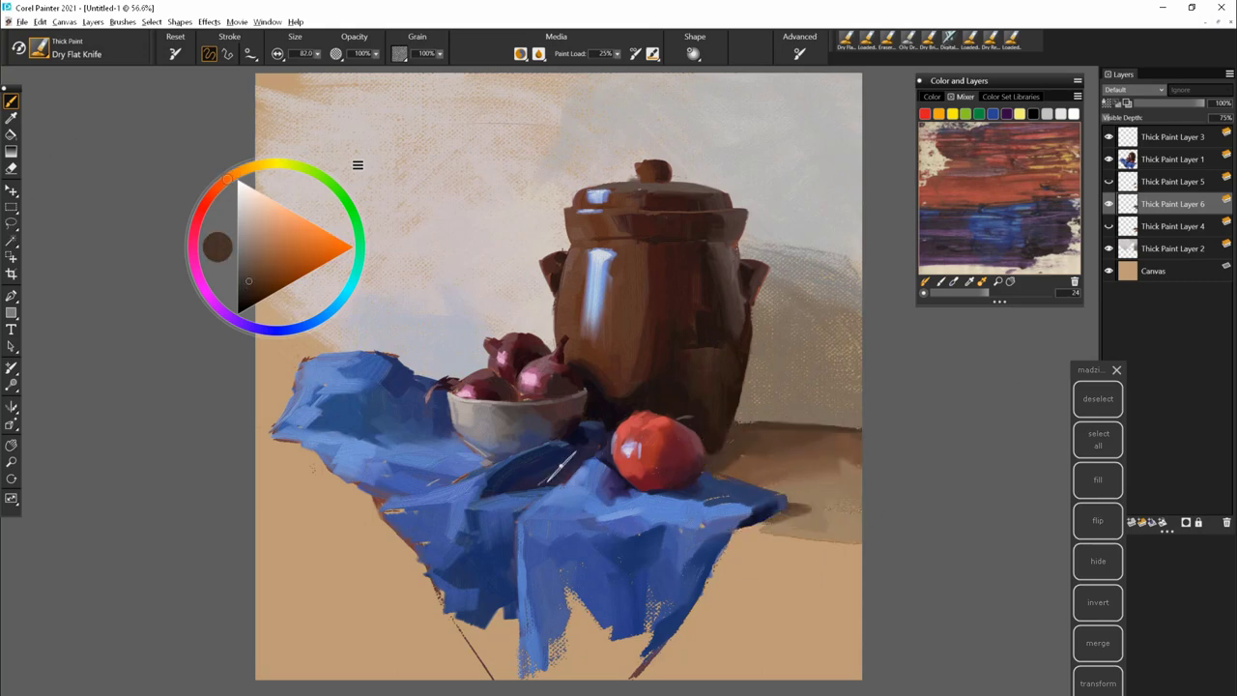
pyautogui.moveTo(812, 503); pyautogui.dragTo(745, 532)
pyautogui.moveTo(862, 536); pyautogui.dragTo(721, 546)
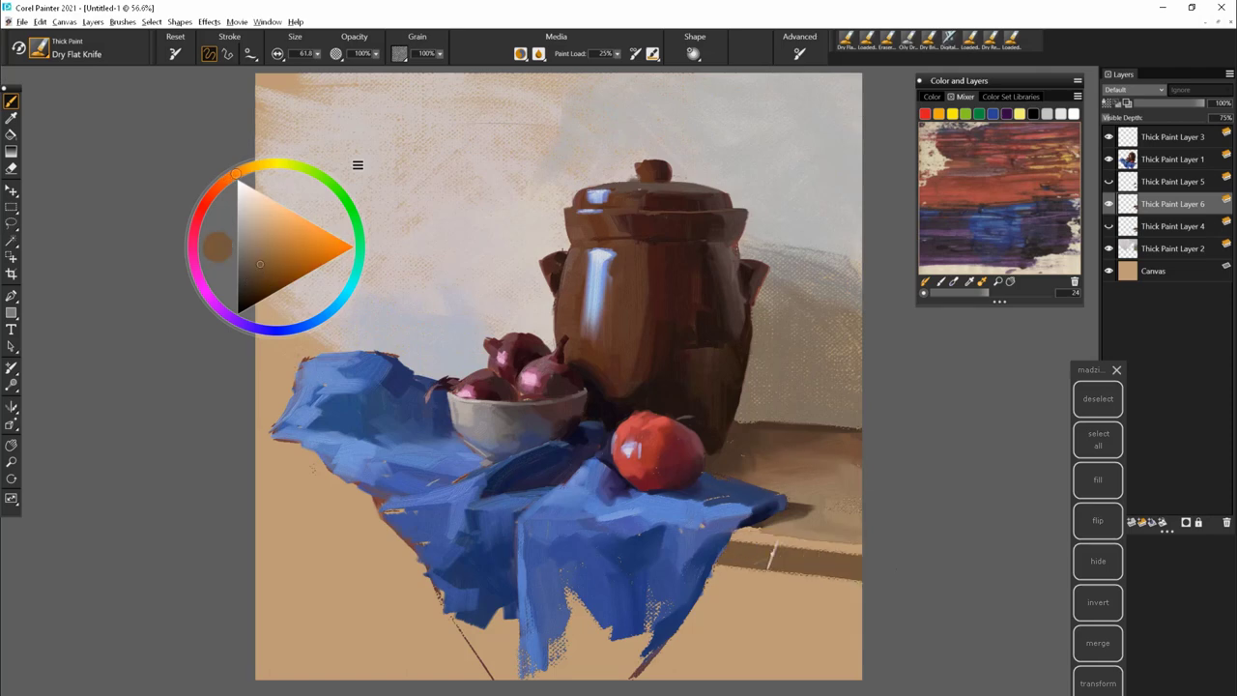
# - Cover the table's front face right of the cloth with broad dark brown Dry Flat Knife strokes at about size 61.7
pyautogui.moveTo(863, 570)
pyautogui.mouseDown()
pyautogui.moveTo(720, 571)
pyautogui.moveTo(704, 600)
pyautogui.moveTo(715, 619)
pyautogui.mouseUp()
pyautogui.press('[')
pyautogui.press('[')
pyautogui.press('[')
pyautogui.press(']')
pyautogui.press(']')
pyautogui.press(']')
pyautogui.moveTo(807, 575); pyautogui.dragTo(713, 667)
pyautogui.moveTo(805, 621); pyautogui.dragTo(707, 677)
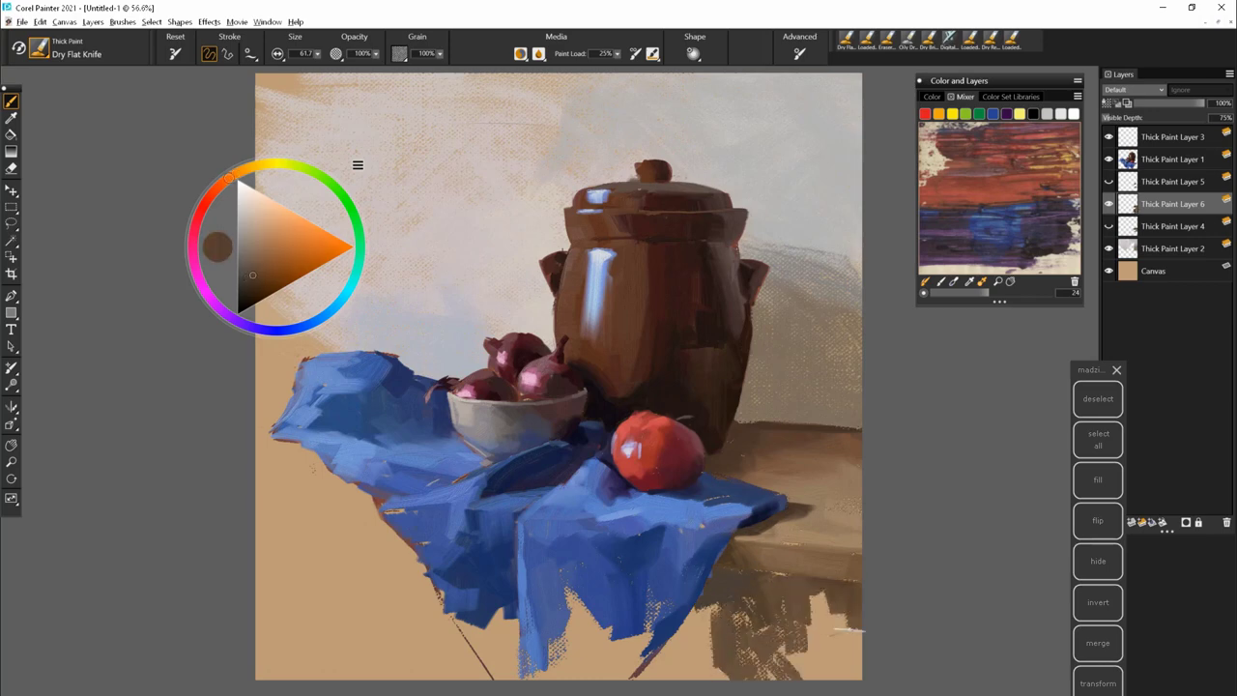
pyautogui.moveTo(860, 594)
pyautogui.mouseDown()
pyautogui.moveTo(709, 598)
pyautogui.moveTo(677, 672)
pyautogui.mouseUp()
pyautogui.moveTo(860, 619)
pyautogui.mouseDown()
pyautogui.moveTo(837, 677)
pyautogui.moveTo(802, 643)
pyautogui.mouseUp()
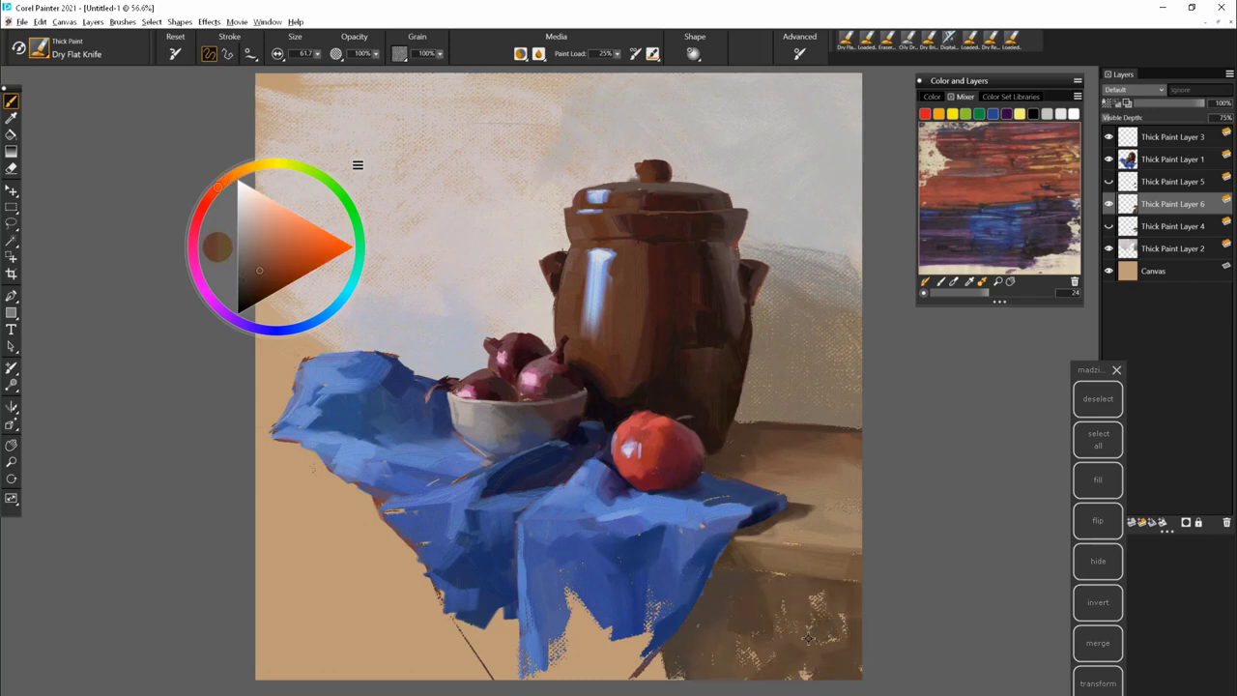
pyautogui.keyDown('alt'); pyautogui.click(715, 548); pyautogui.keyUp('alt')
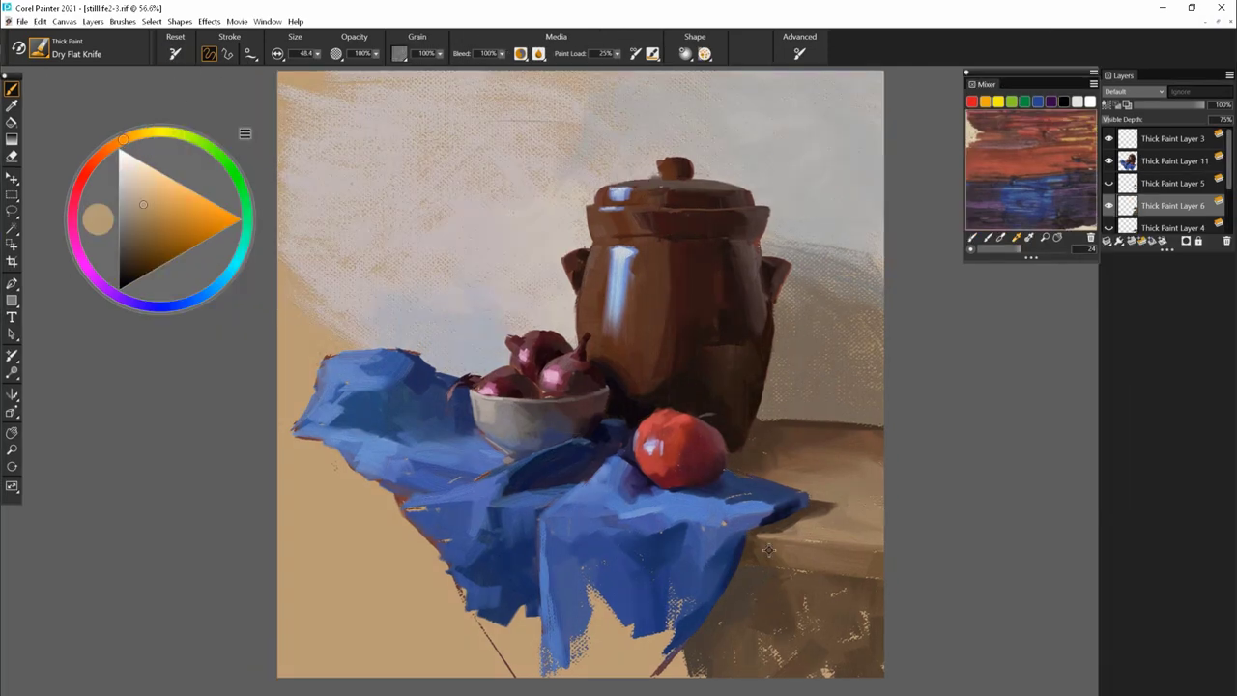
# - Paint the light tan tabletop and the brown shadow line under its edge left of the cloth
pyautogui.keyDown('alt'); pyautogui.click(768, 549); pyautogui.keyUp('alt')
pyautogui.moveTo(280, 493); pyautogui.dragTo(359, 512)
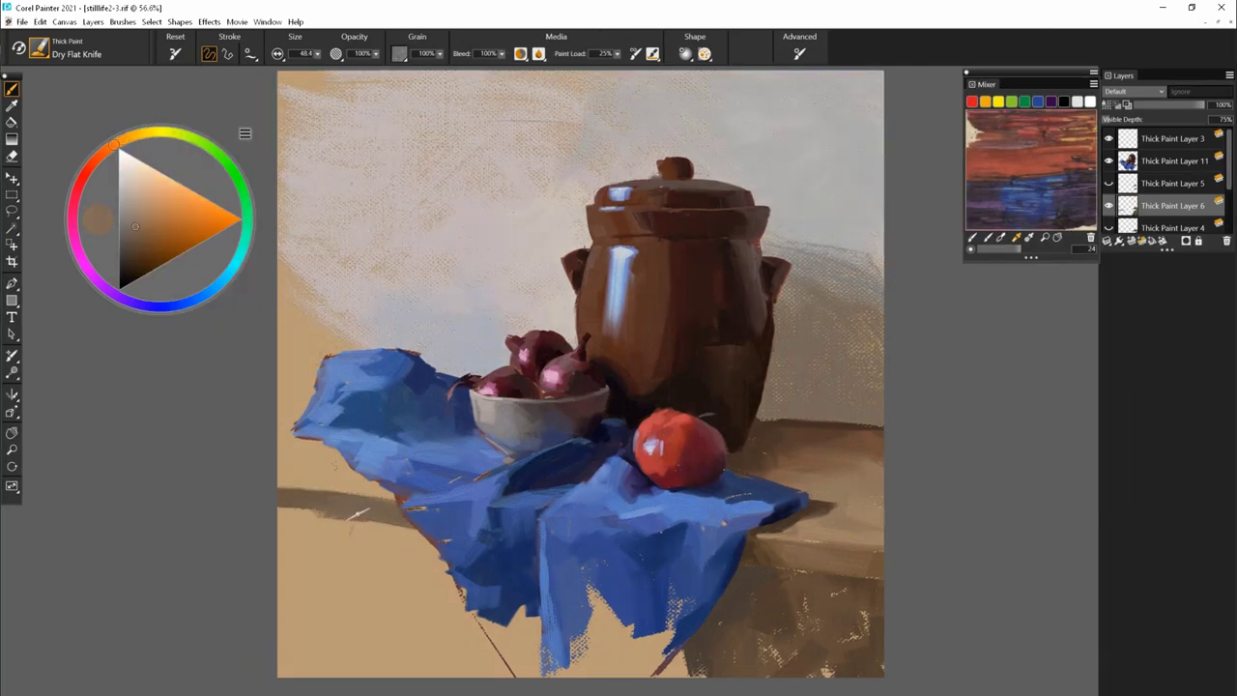
pyautogui.keyDown('alt'); pyautogui.click(319, 477); pyautogui.keyUp('alt')
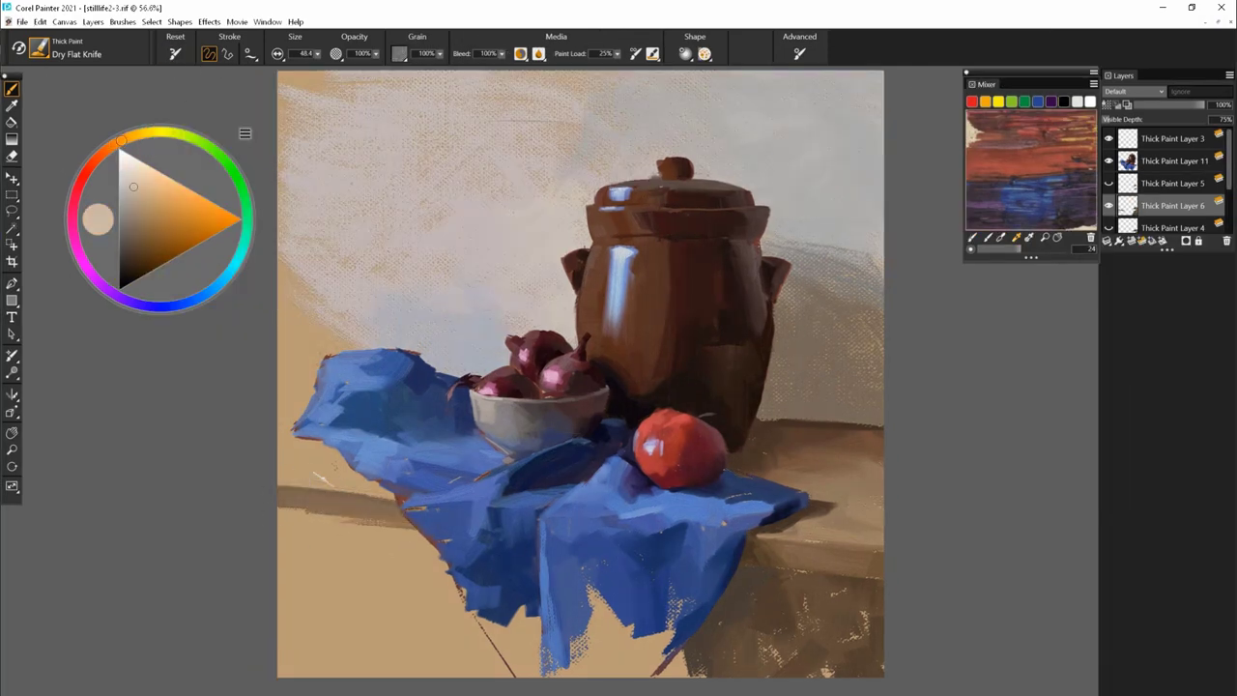
pyautogui.moveTo(290, 479); pyautogui.dragTo(392, 490)
pyautogui.keyDown('alt'); pyautogui.click(311, 481); pyautogui.keyUp('alt')
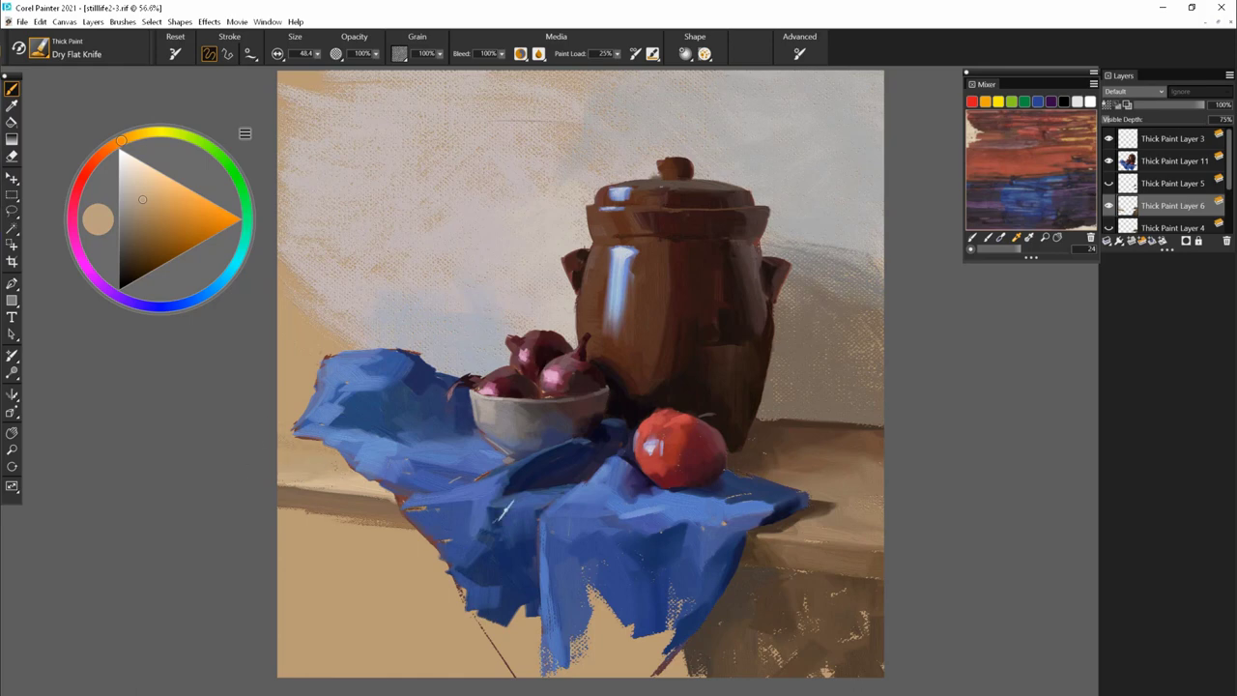
# - Block in the upper part of the table's front face left of the cloth with sampled medium browns
pyautogui.moveTo(290, 495)
pyautogui.mouseDown()
pyautogui.moveTo(406, 512)
pyautogui.moveTo(426, 556)
pyautogui.moveTo(378, 549)
pyautogui.moveTo(406, 600)
pyautogui.mouseUp()
pyautogui.keyDown('alt'); pyautogui.click(348, 527); pyautogui.keyUp('alt')
pyautogui.keyDown('alt'); pyautogui.click(378, 549); pyautogui.keyUp('alt')
pyautogui.moveTo(334, 556)
pyautogui.mouseDown()
pyautogui.moveTo(309, 661)
pyautogui.moveTo(498, 638)
pyautogui.mouseUp()
pyautogui.keyDown('alt'); pyautogui.click(416, 576); pyautogui.keyUp('alt')
pyautogui.moveTo(387, 542); pyautogui.dragTo(426, 604)
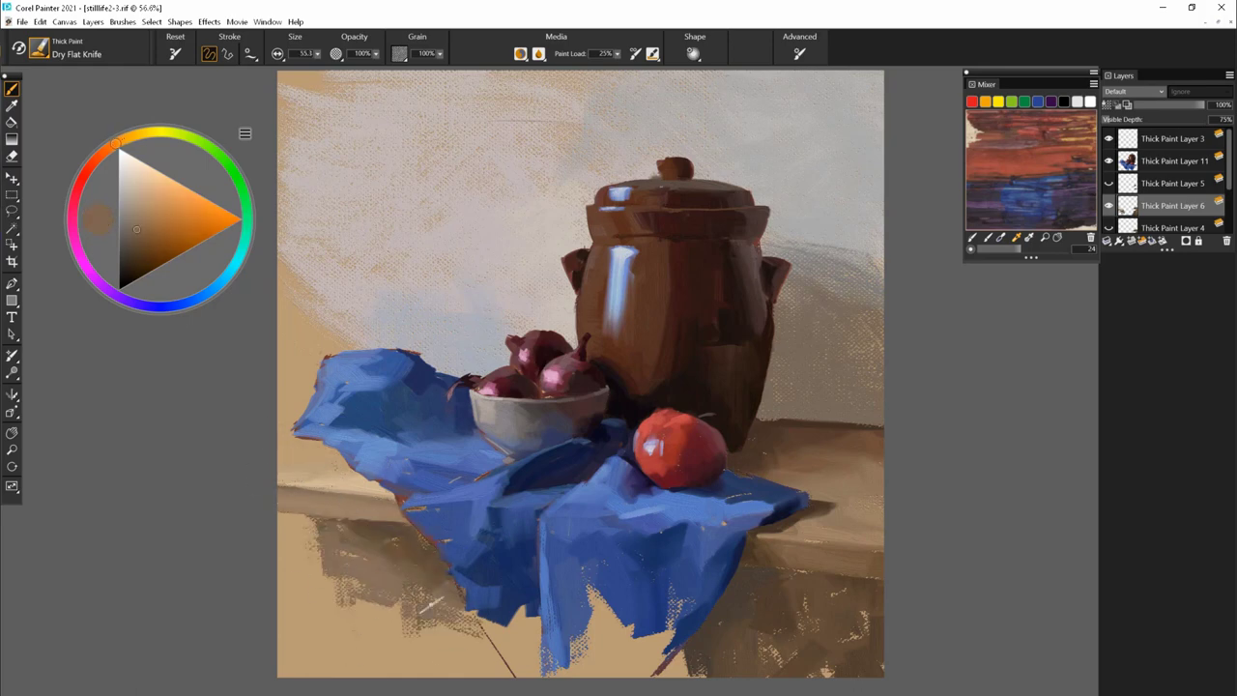
# - Enlarge the Dry Flat Knife to 75 and extend the left front face downward with rough lighter brown strokes
pyautogui.keyDown('alt'); pyautogui.click(348, 503); pyautogui.keyUp('alt')
pyautogui.press(']')
pyautogui.moveTo(319, 551)
pyautogui.mouseDown()
pyautogui.moveTo(406, 638)
pyautogui.moveTo(483, 677)
pyautogui.mouseUp()
pyautogui.moveTo(406, 619); pyautogui.dragTo(522, 676)
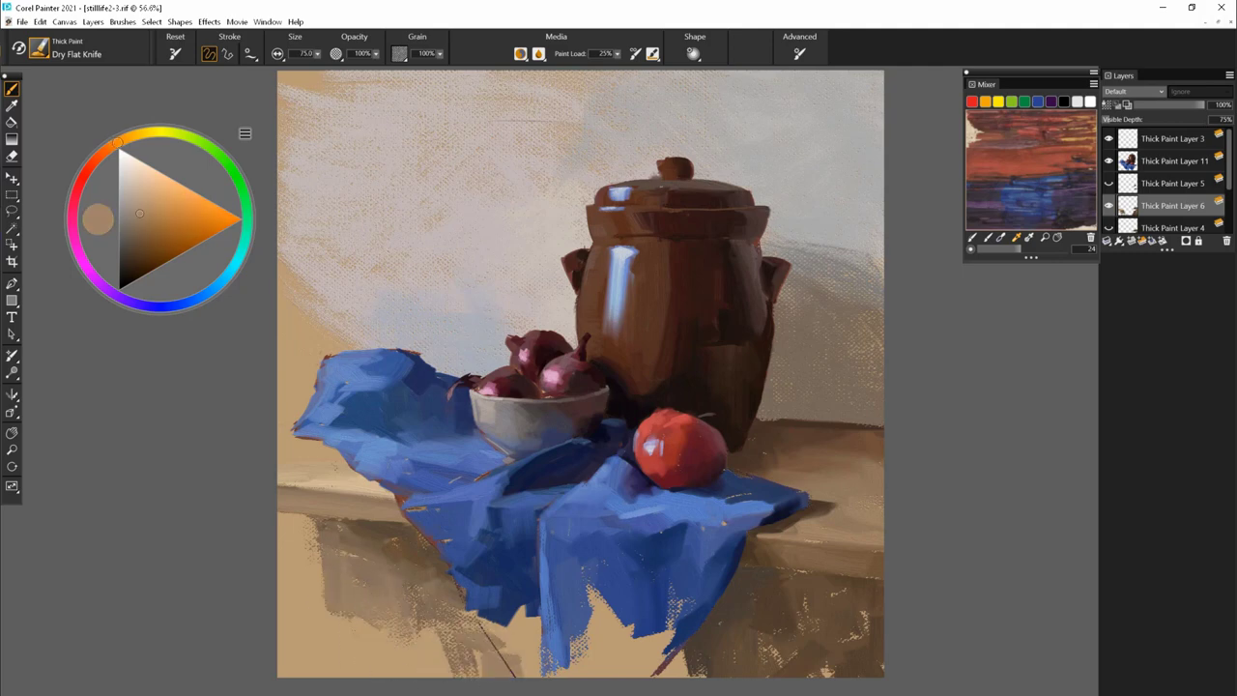
# - Reduce the brush to size 40 and clean up the cloth's lower left edge with sampled blues on Thick Paint Layer 11
pyautogui.keyDown('alt'); pyautogui.click(398, 498); pyautogui.keyUp('alt')
pyautogui.press('[')
pyautogui.press('[')
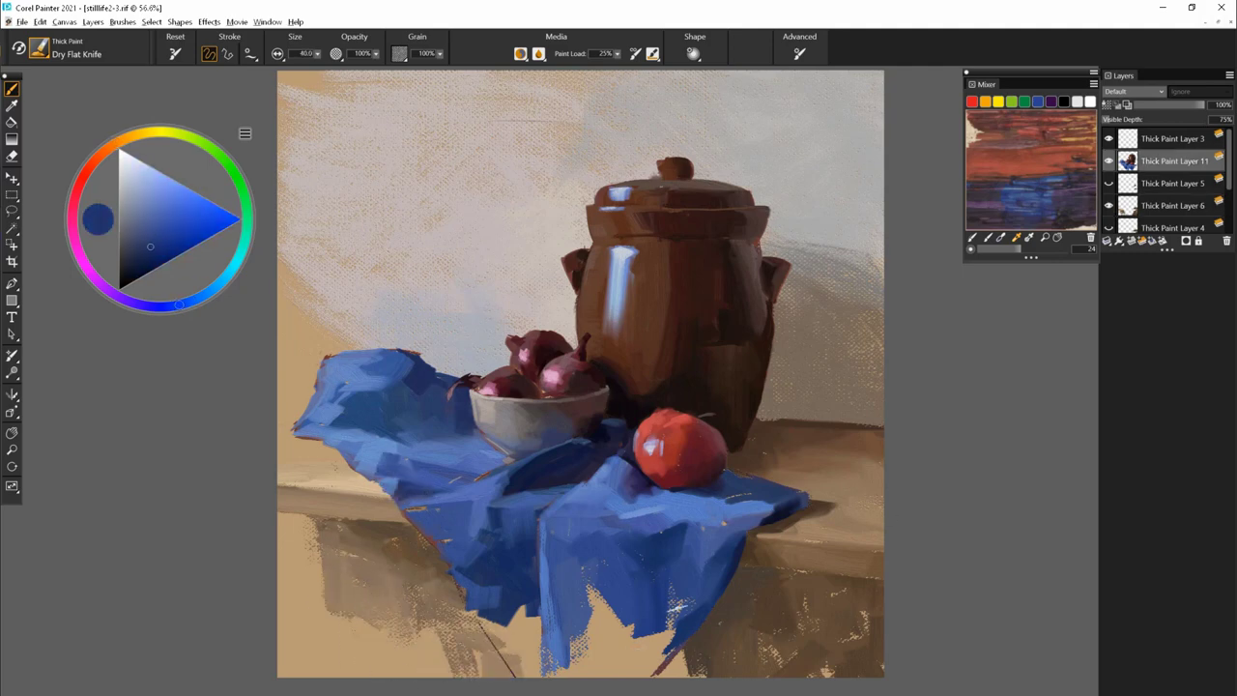
pyautogui.keyDown('alt'); pyautogui.click(365, 476); pyautogui.keyUp('alt')
# - Trim the cloth's left outline with the Eraser Knife at size 50 and return to the Dry Flat Knife with sampled dark blue
pyautogui.click(39, 49)
pyautogui.click(194, 290)
pyautogui.click(800, 53)
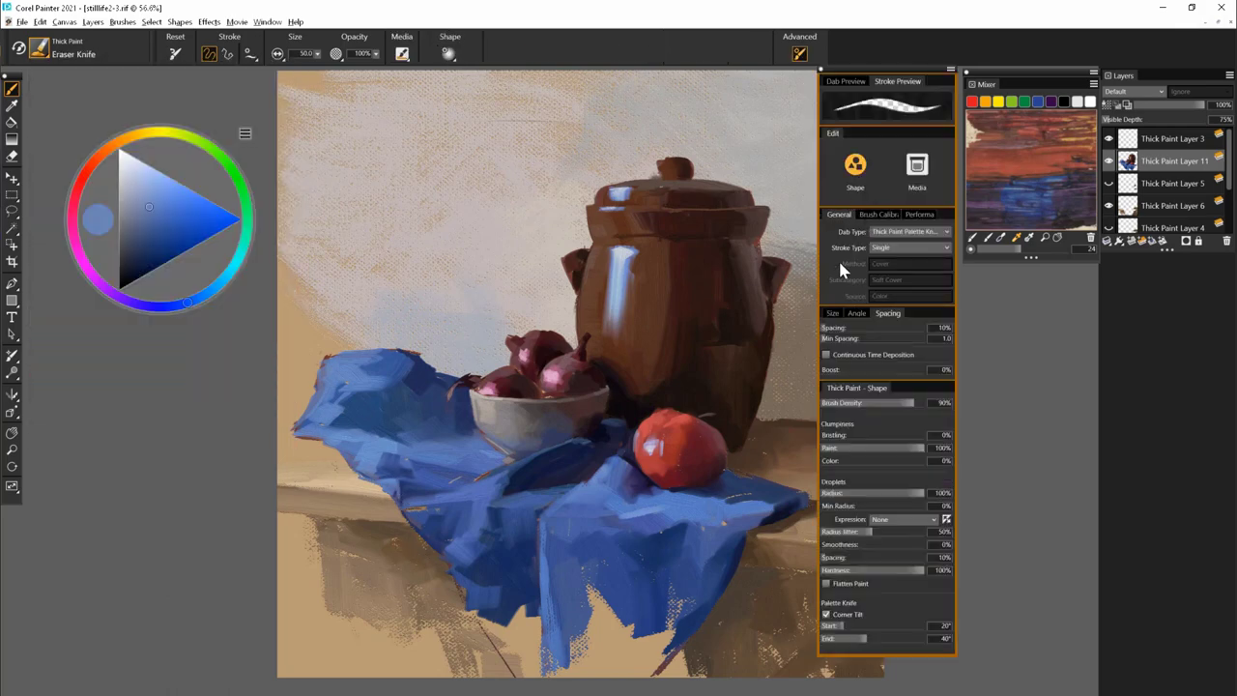
pyautogui.click(799, 53)
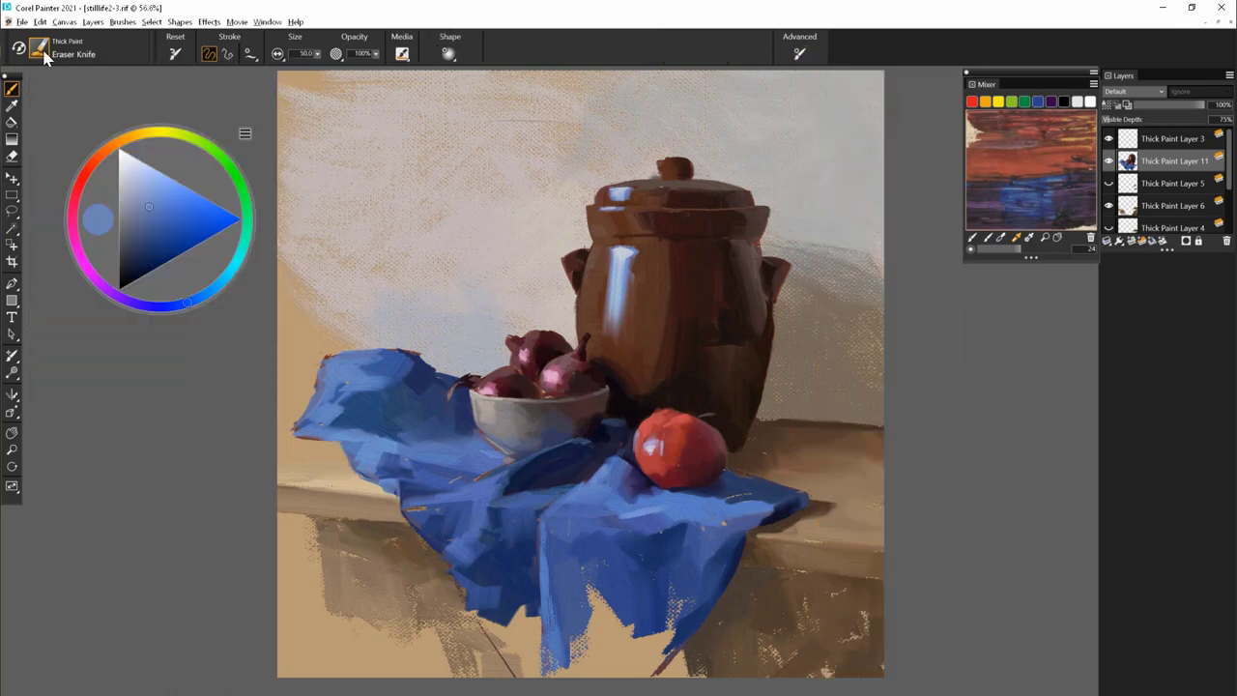
pyautogui.hotkey('ctrl', 'z')
pyautogui.keyDown('alt'); pyautogui.click(366, 429); pyautogui.keyUp('alt')
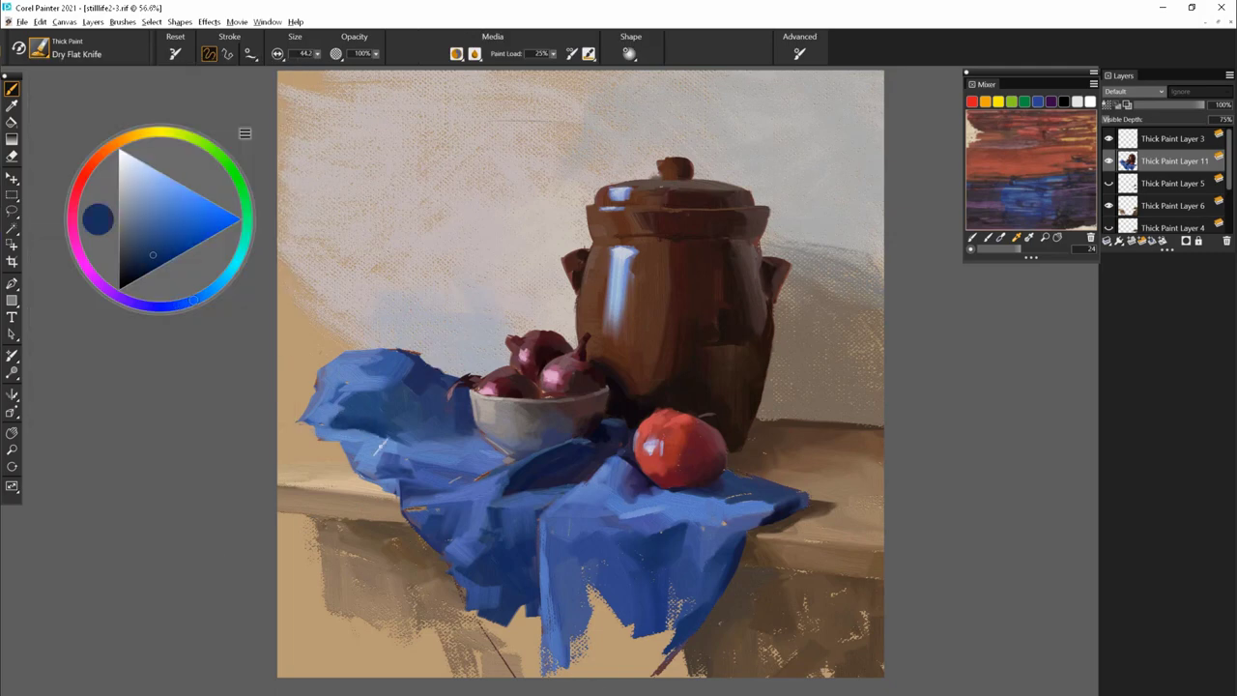
# - Refine the cloth's folds left of the bowl with sampled dark and light blues, using the Dry Flat Knife at size 44.2
pyautogui.keyDown('alt'); pyautogui.click(368, 392); pyautogui.keyUp('alt')
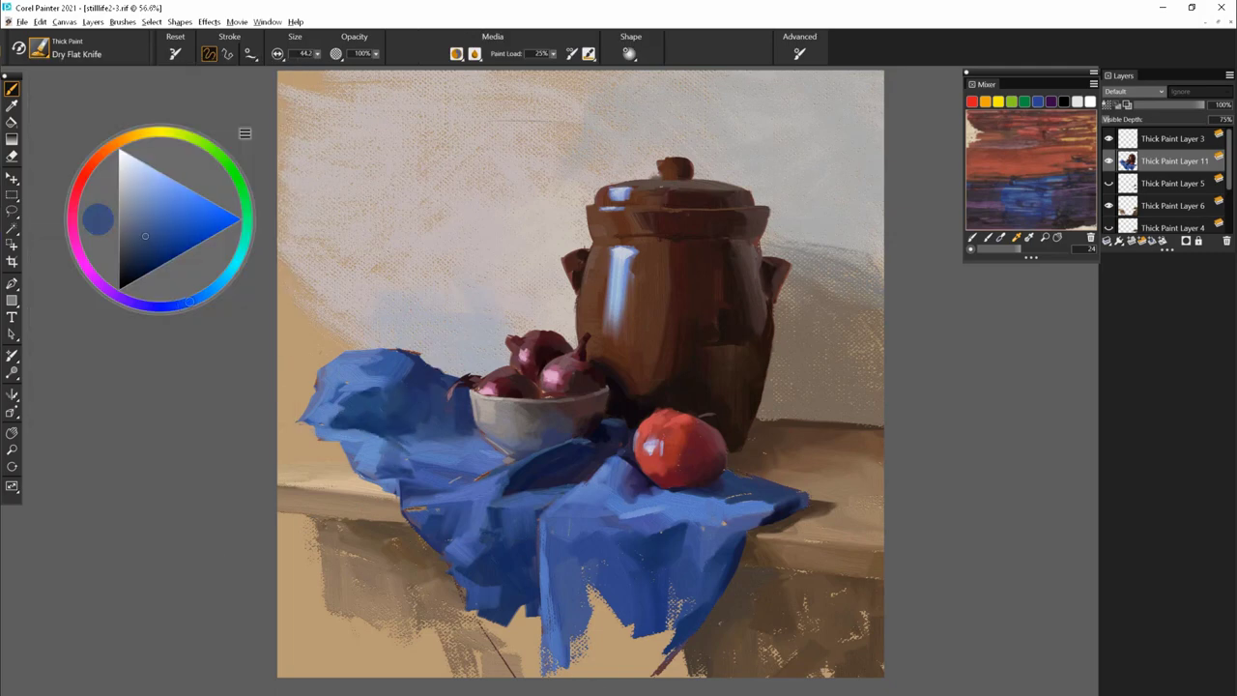
pyautogui.keyDown('alt'); pyautogui.click(370, 456); pyautogui.keyUp('alt')
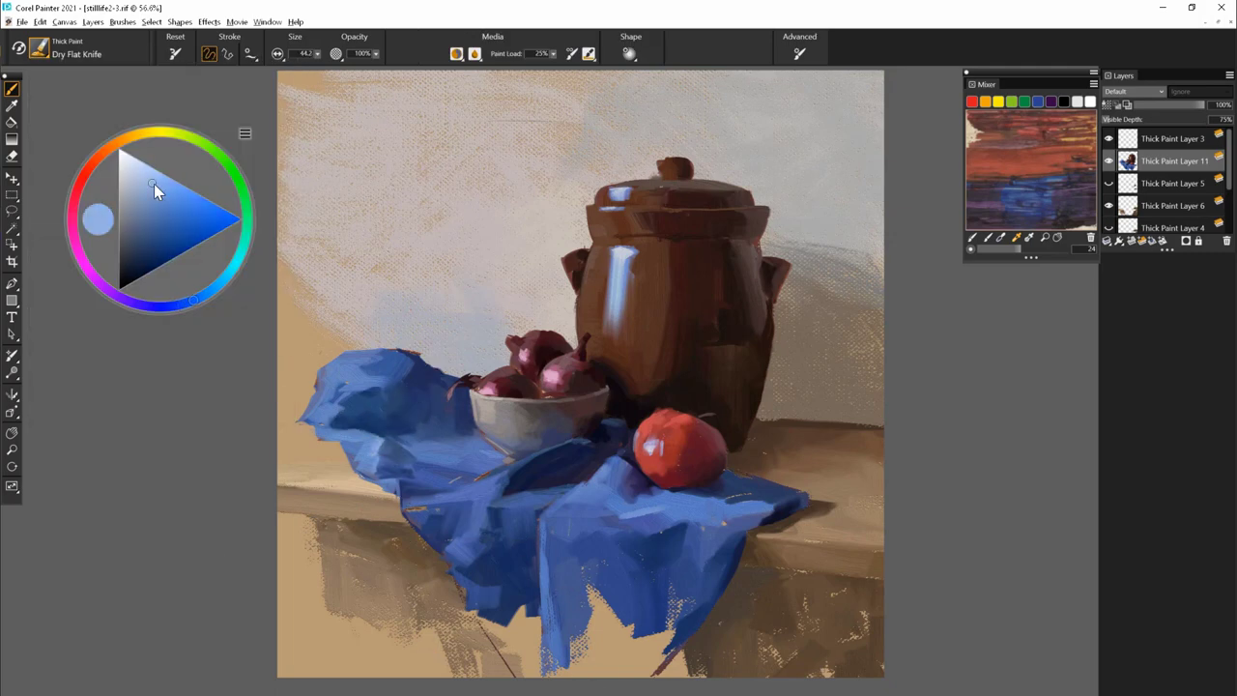
pyautogui.keyDown('alt'); pyautogui.click(435, 511); pyautogui.keyUp('alt')
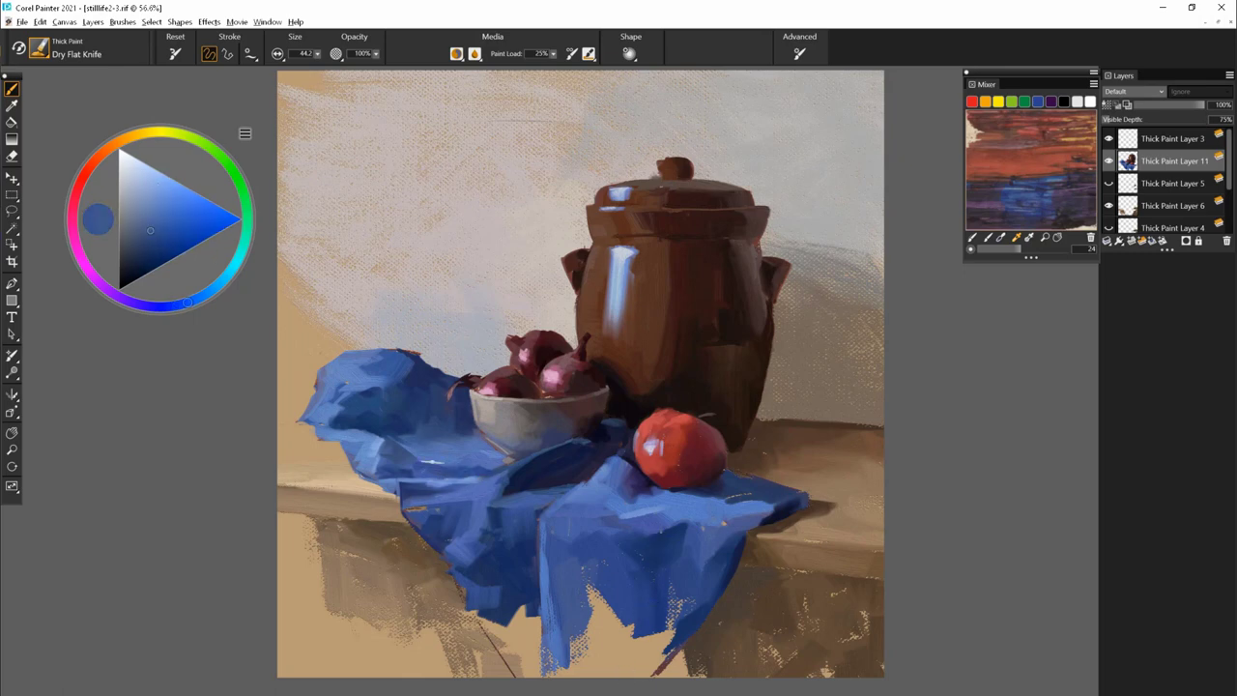
pyautogui.keyDown('alt'); pyautogui.click(406, 472); pyautogui.keyUp('alt')
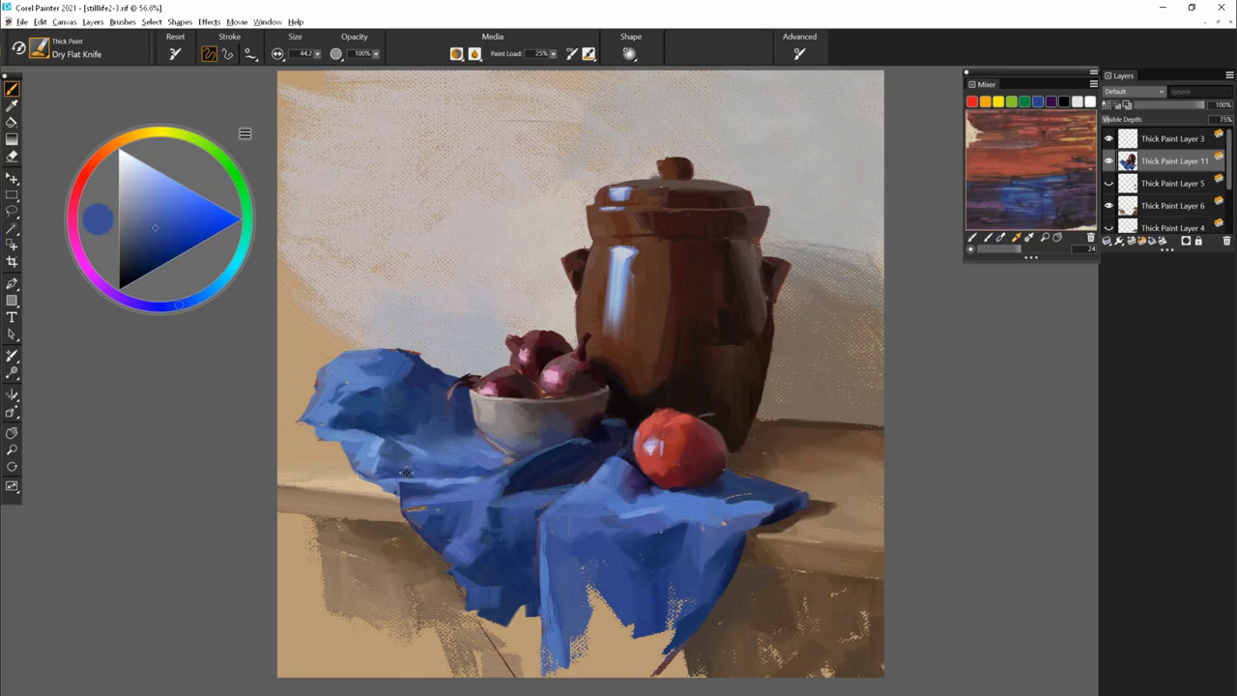
pyautogui.keyDown('alt'); pyautogui.click(507, 447); pyautogui.keyUp('alt')
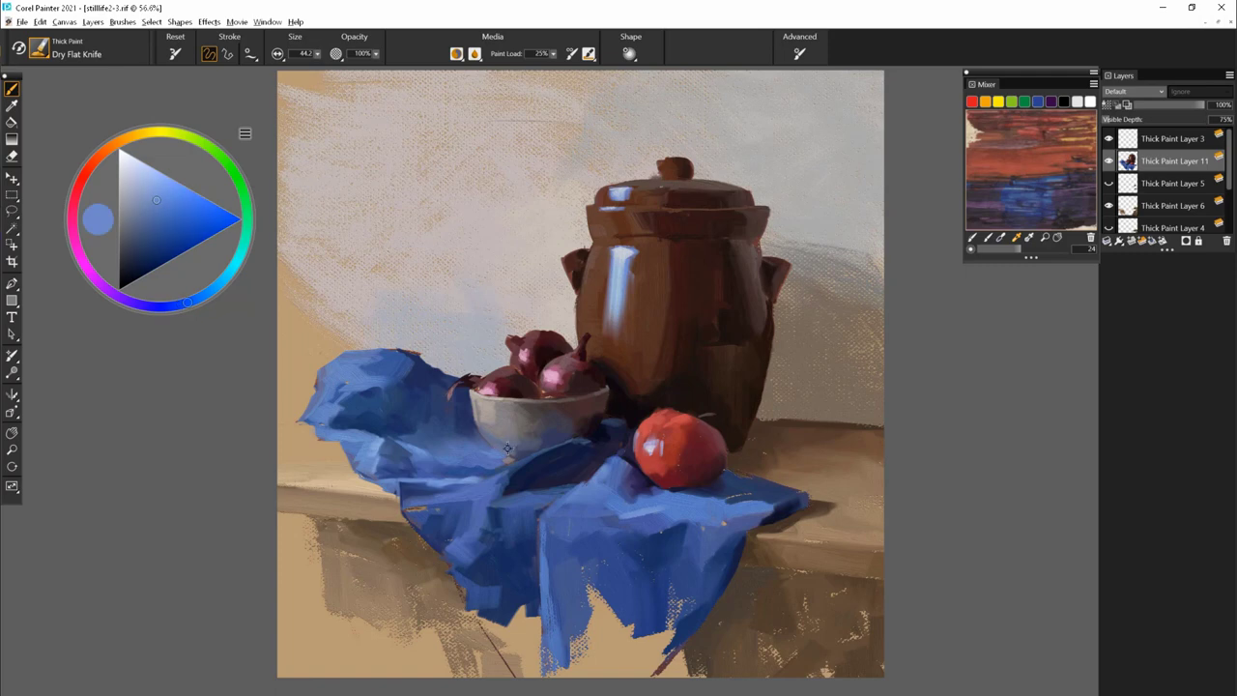
# - Rework the cloth directly below the bowl with sampled light and dark blues, covering the gaps along the bowl's base
pyautogui.keyDown('alt'); pyautogui.click(509, 471); pyautogui.keyUp('alt')
pyautogui.keyDown('alt'); pyautogui.click(489, 499); pyautogui.keyUp('alt')
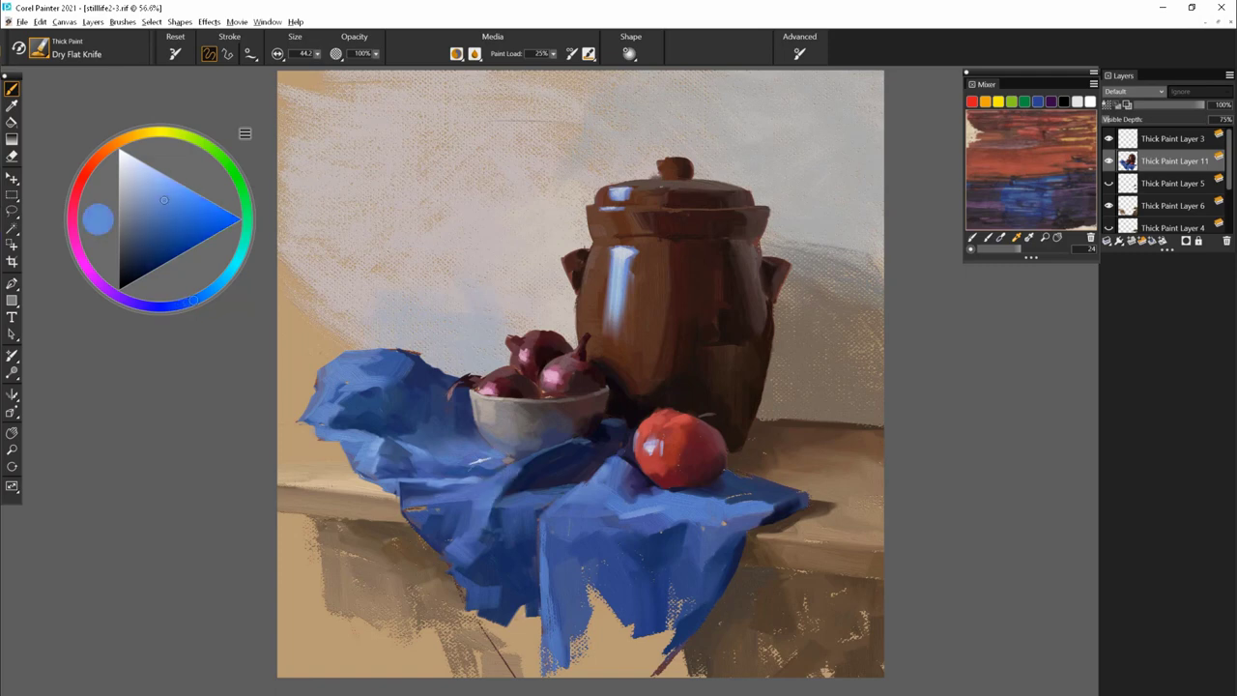
pyautogui.keyDown('alt'); pyautogui.click(435, 476); pyautogui.keyUp('alt')
pyautogui.keyDown('alt'); pyautogui.click(490, 504); pyautogui.keyUp('alt')
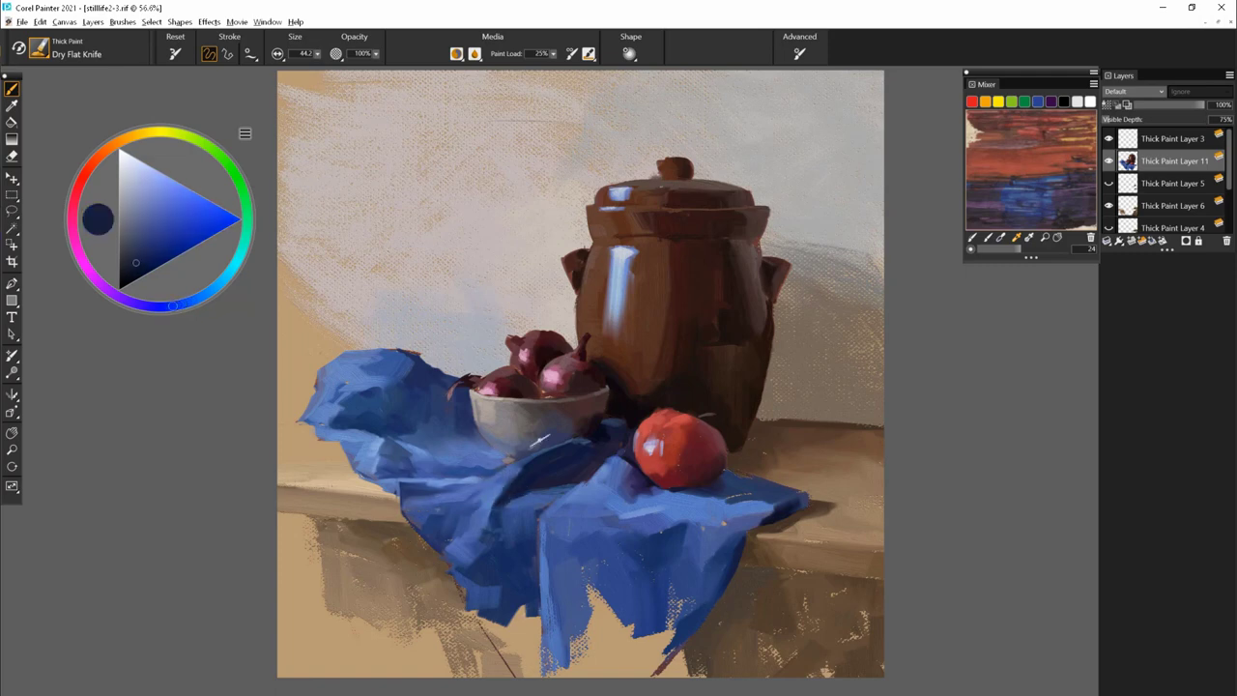
# - Sharpen the diagonal folds left of the cloth's central crease with sampled blues, varying the brush size between 15.2 and 34
pyautogui.keyDown('alt'); pyautogui.click(585, 577); pyautogui.keyUp('alt')
pyautogui.keyDown('alt'); pyautogui.click(585, 575); pyautogui.keyUp('alt')
pyautogui.keyDown('alt'); pyautogui.click(522, 498); pyautogui.keyUp('alt')
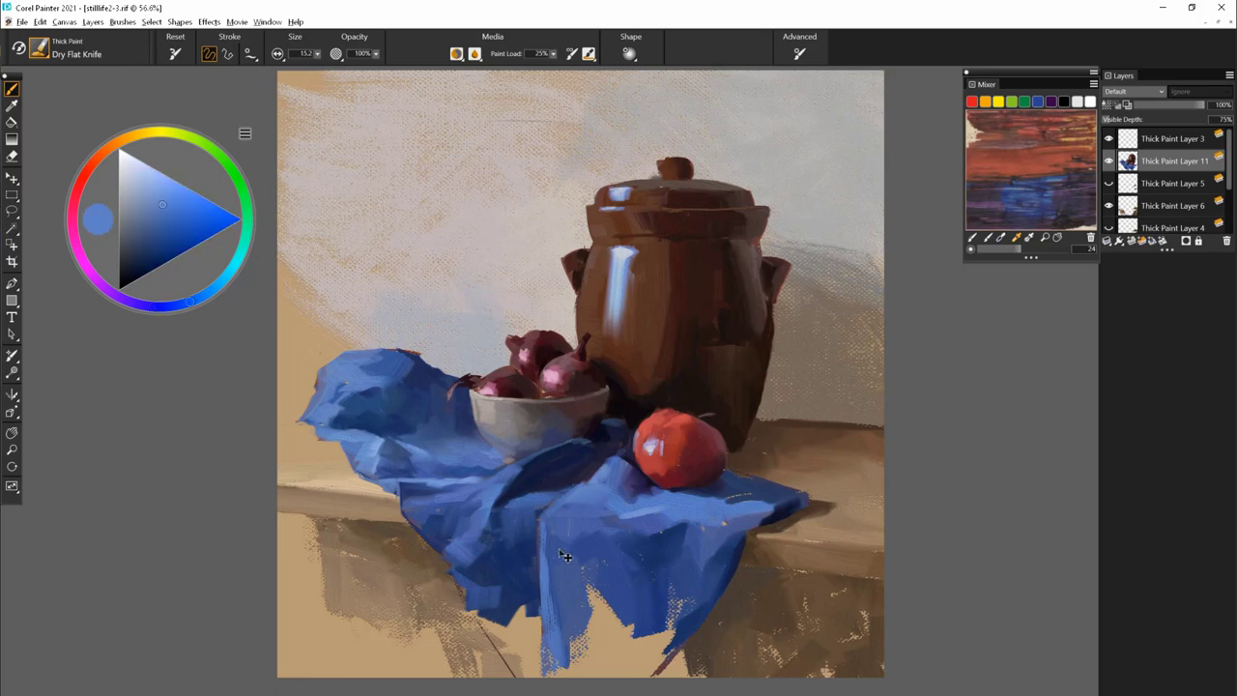
pyautogui.keyDown('alt'); pyautogui.click(512, 526); pyautogui.keyUp('alt')
pyautogui.keyDown('alt'); pyautogui.click(488, 518); pyautogui.keyUp('alt')
pyautogui.keyDown('alt'); pyautogui.click(482, 530); pyautogui.keyUp('alt')
pyautogui.keyDown('alt'); pyautogui.click(502, 548); pyautogui.keyUp('alt')
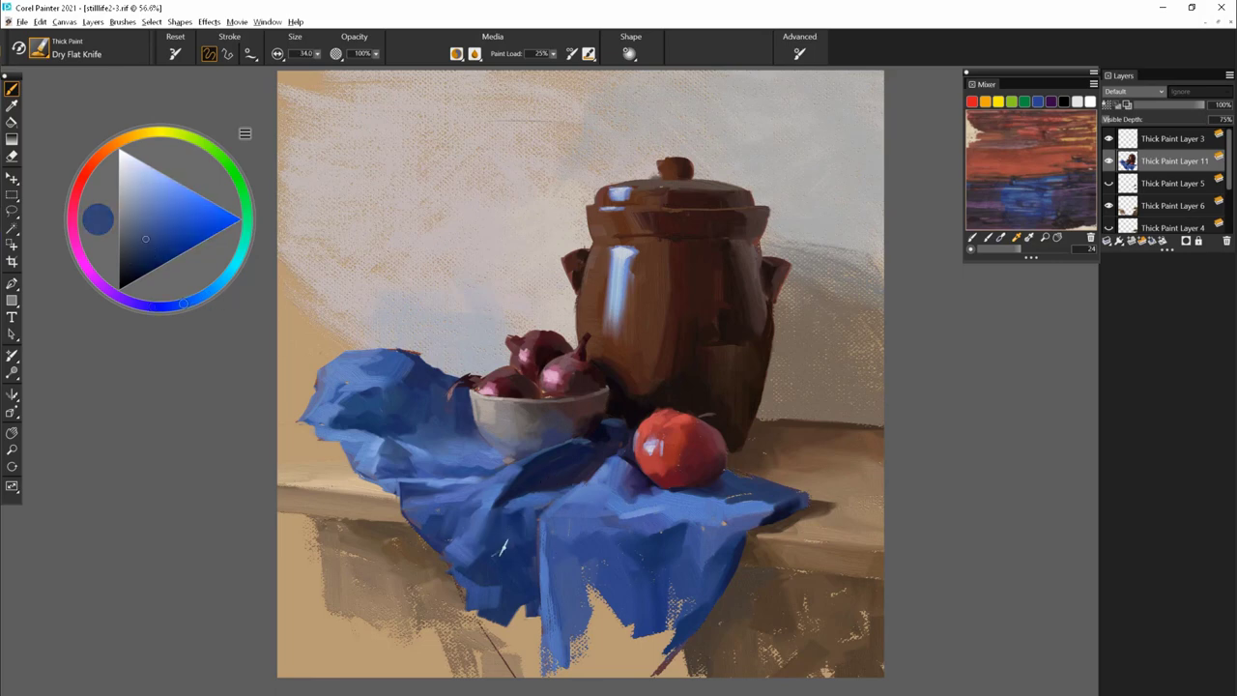
pyautogui.keyDown('alt'); pyautogui.click(523, 463); pyautogui.keyUp('alt')
pyautogui.keyDown('alt'); pyautogui.click(562, 469); pyautogui.keyUp('alt')
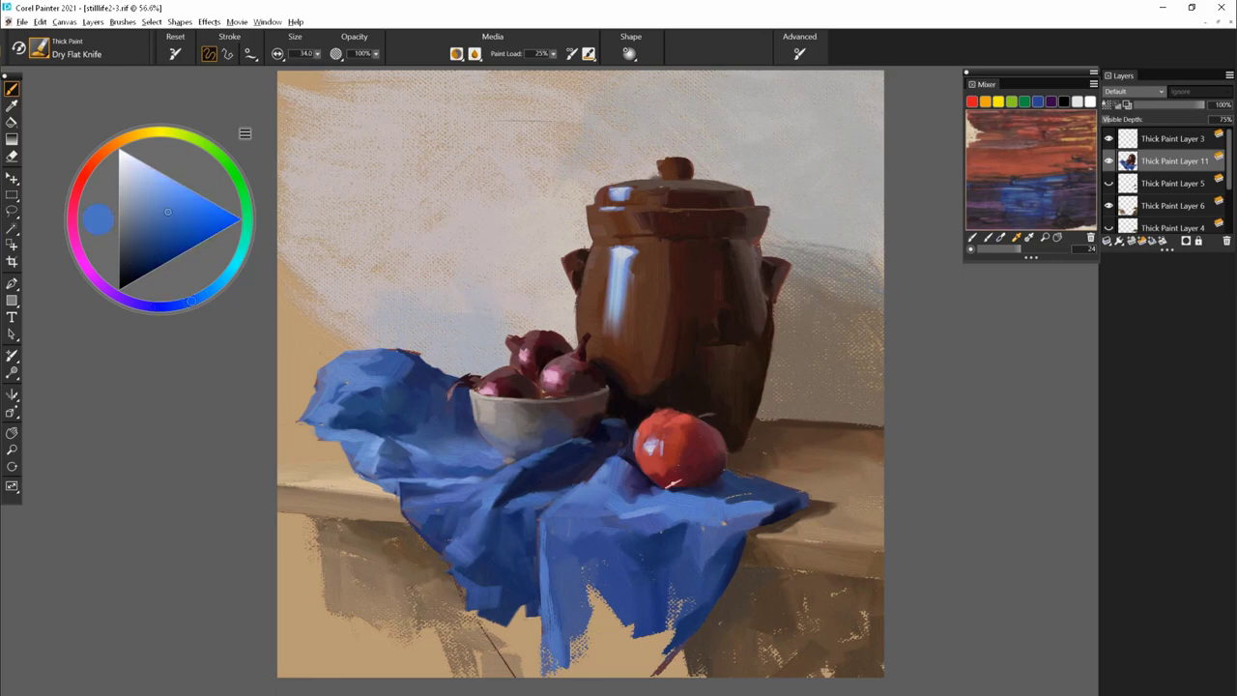
# - Touch up the onions and the bowl's rim with sampled pale gray, dark maroon and muted red at brush sizes 5.6 and 20
pyautogui.keyDown('alt'); pyautogui.click(493, 390); pyautogui.keyUp('alt')
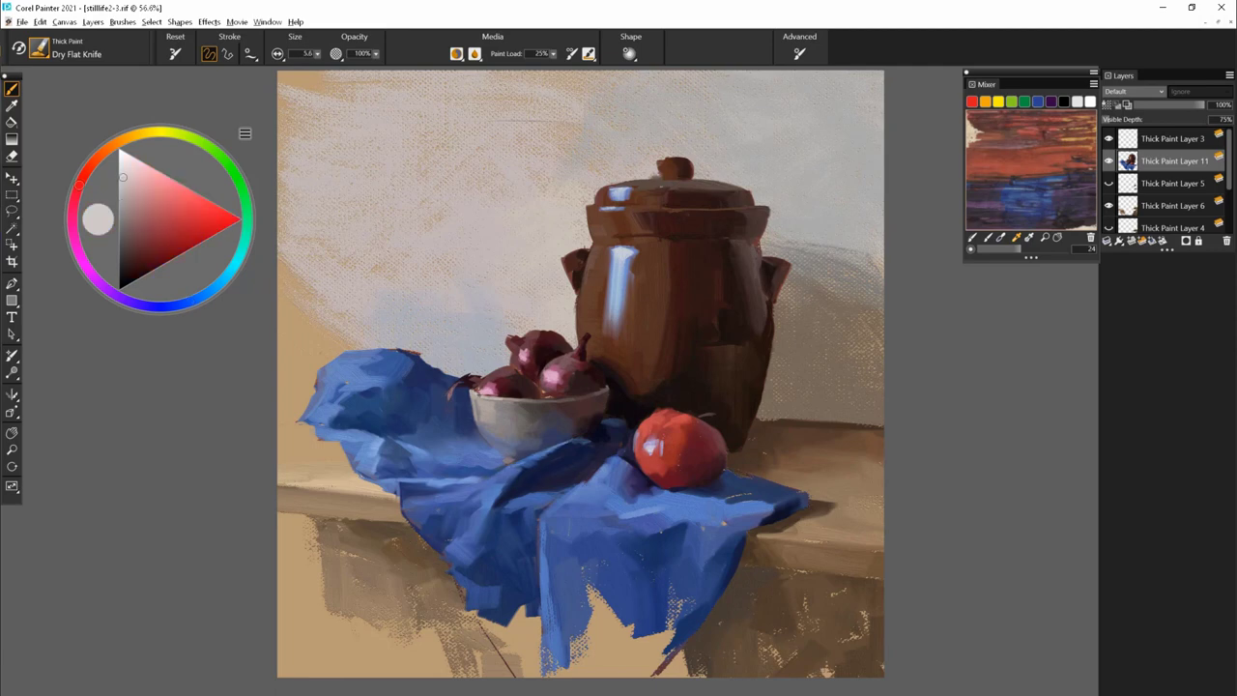
pyautogui.keyDown('alt'); pyautogui.click(541, 389); pyautogui.keyUp('alt')
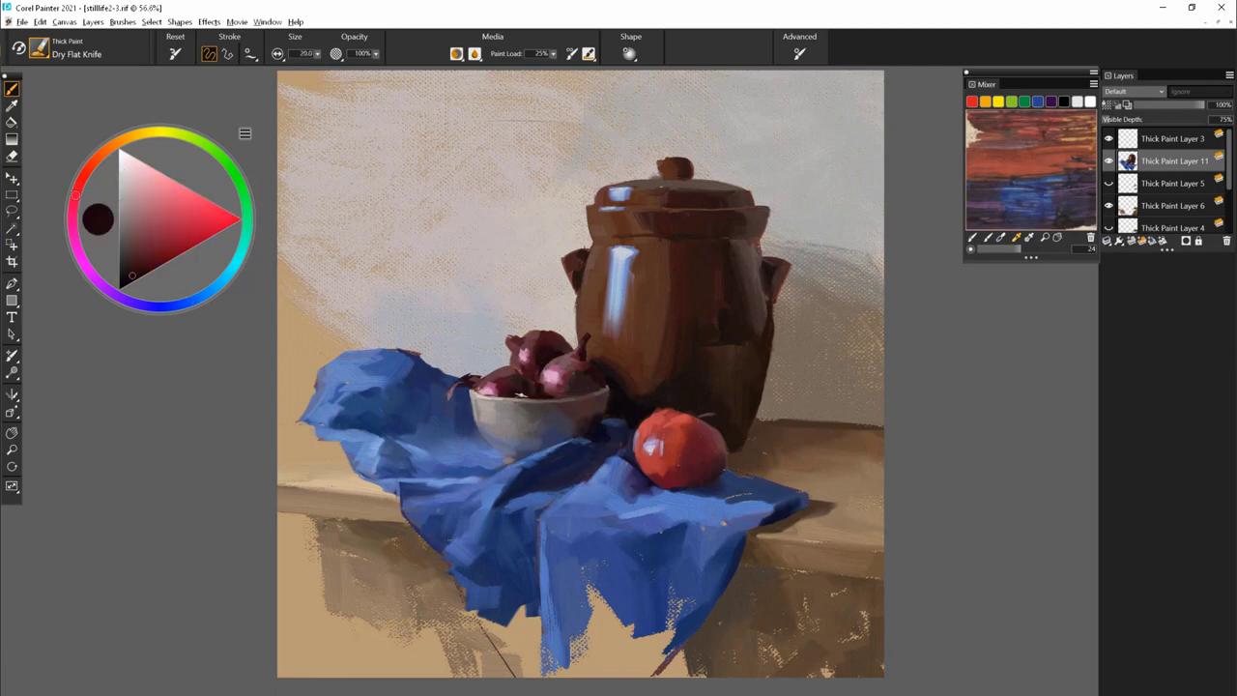
pyautogui.keyDown('alt'); pyautogui.click(513, 377); pyautogui.keyUp('alt')
pyautogui.keyDown('alt'); pyautogui.click(508, 372); pyautogui.keyUp('alt')
pyautogui.keyDown('alt'); pyautogui.click(583, 472); pyautogui.keyUp('alt')
pyautogui.keyDown('alt'); pyautogui.click(515, 337); pyautogui.keyUp('alt')
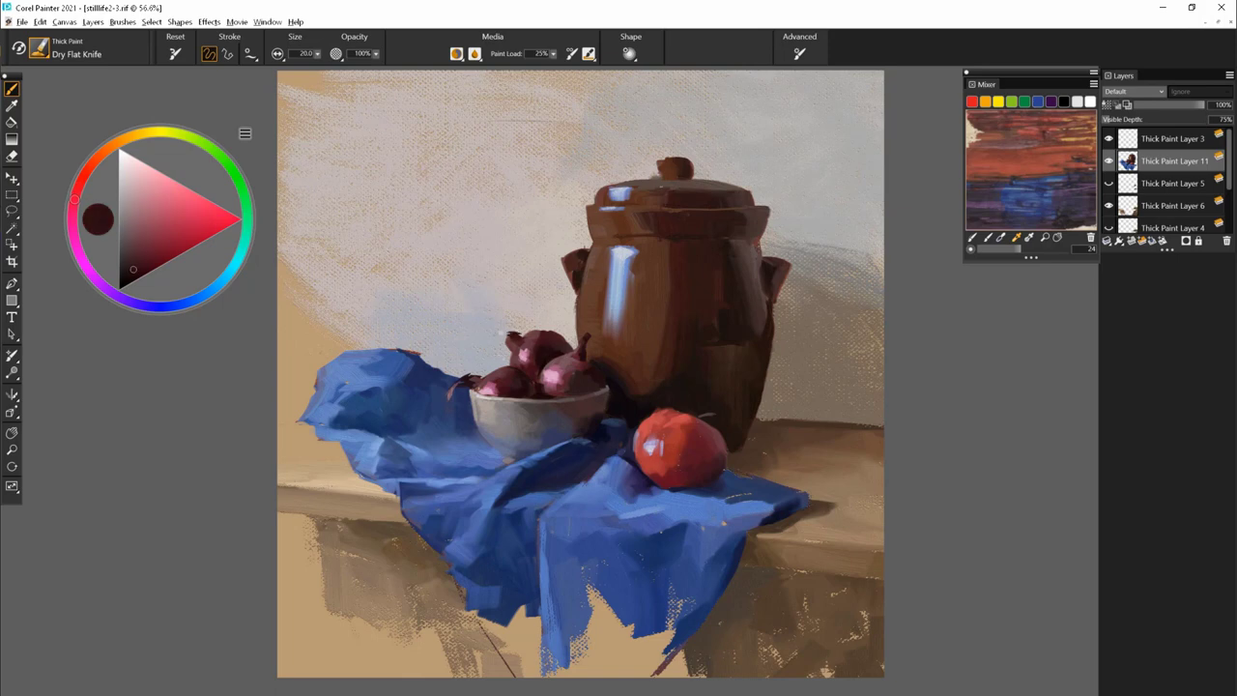
pyautogui.keyDown('alt'); pyautogui.click(514, 338); pyautogui.keyUp('alt')
pyautogui.keyDown('alt'); pyautogui.click(510, 340); pyautogui.keyUp('alt')
pyautogui.keyDown('alt'); pyautogui.click(541, 393); pyautogui.keyUp('alt')
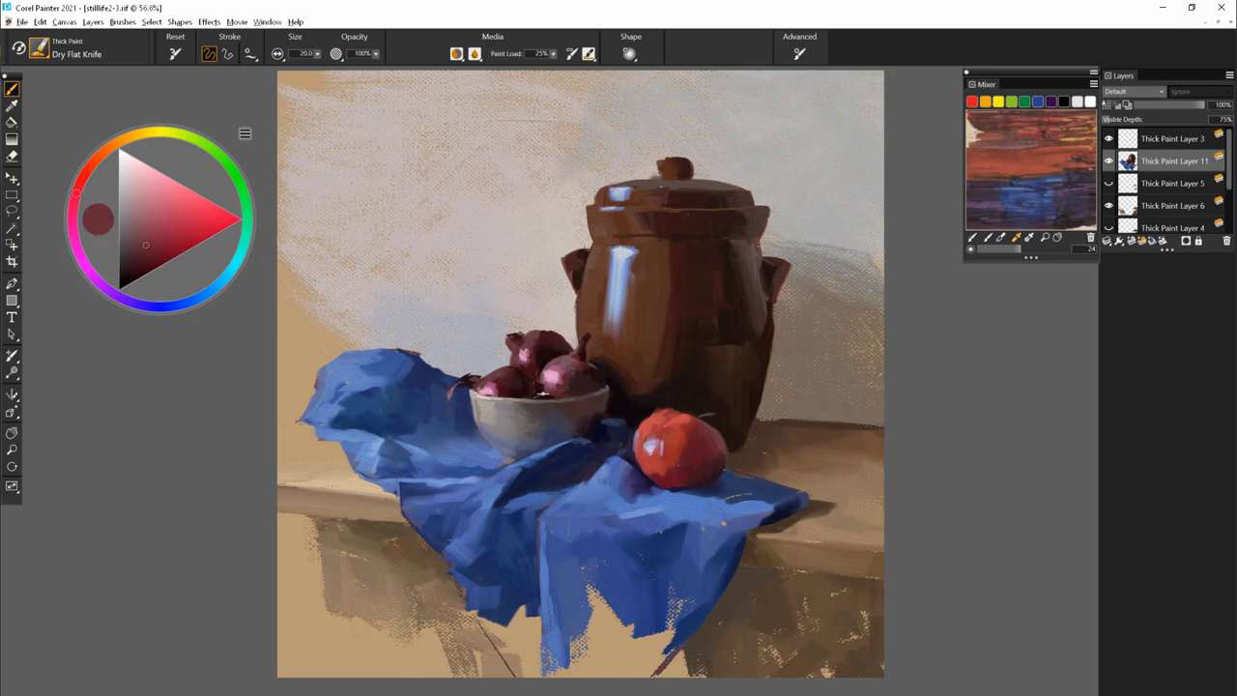
# - Deepen the cloth folds and shadow between the bowl and the red fruit with sampled blues and dark purple at size 20
pyautogui.keyDown('alt'); pyautogui.click(529, 493); pyautogui.keyUp('alt')
pyautogui.keyDown('alt'); pyautogui.click(529, 493); pyautogui.keyUp('alt')
pyautogui.keyDown('alt'); pyautogui.click(622, 448); pyautogui.keyUp('alt')
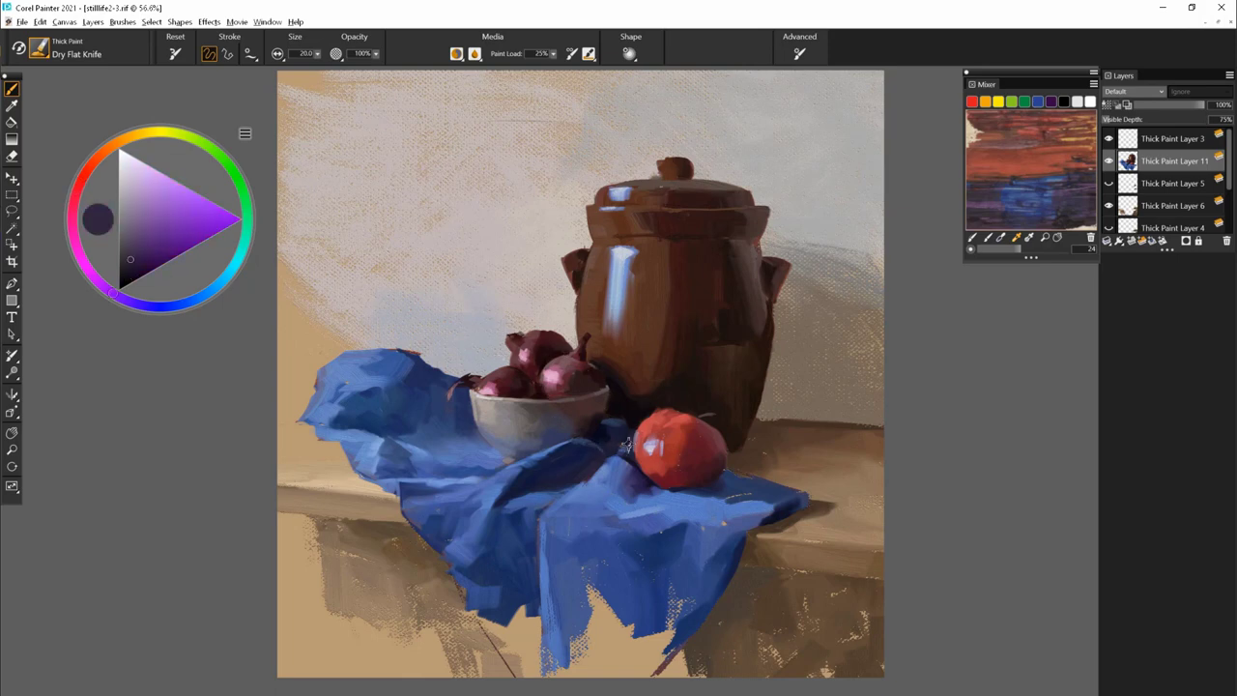
pyautogui.keyDown('alt'); pyautogui.click(609, 338); pyautogui.keyUp('alt')
# - Enlarge the Dry Flat Knife to 75.2 and extend the hanging cloth to the canvas's lower edge with broad strokes of sampled blue
pyautogui.keyDown('alt'); pyautogui.click(608, 607); pyautogui.keyUp('alt')
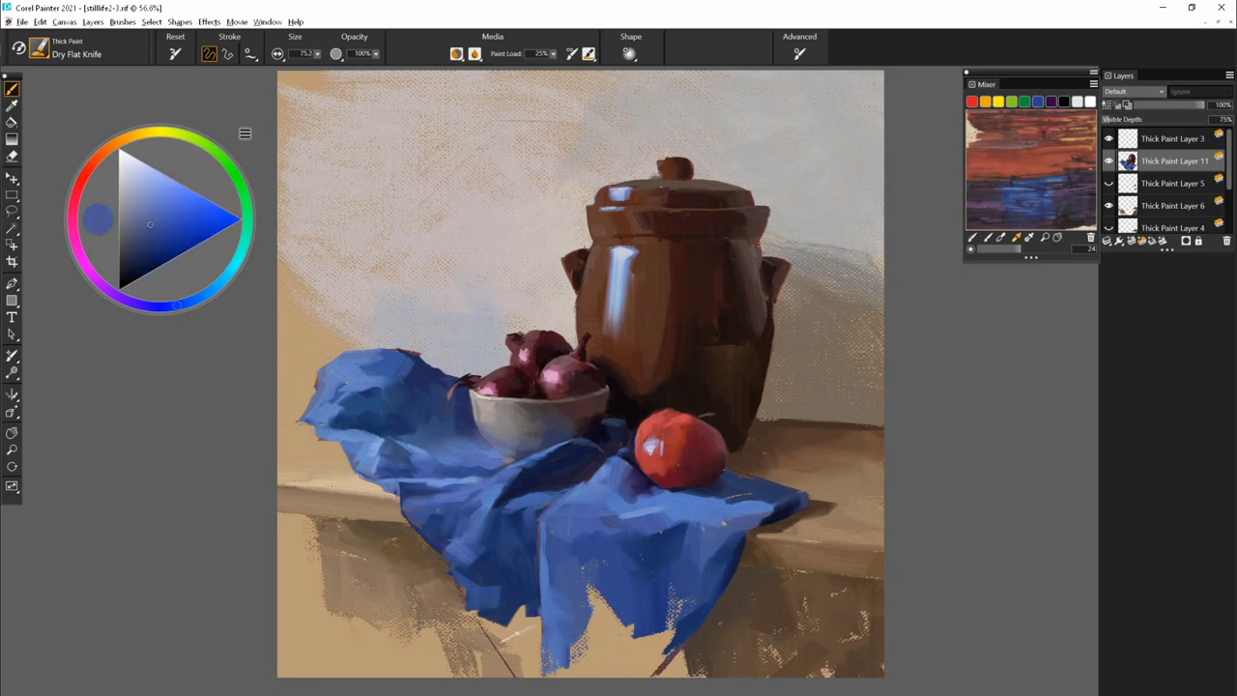
pyautogui.click(799, 53)
pyautogui.click(597, 615)
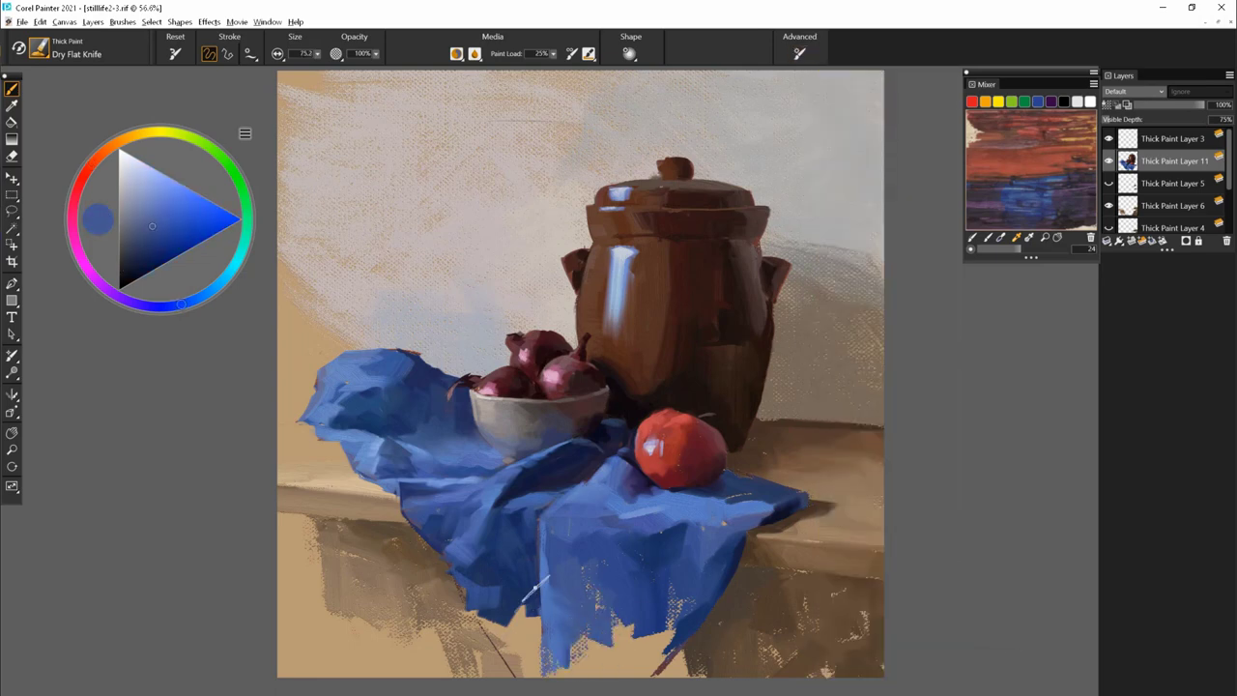
pyautogui.keyDown('alt'); pyautogui.click(640, 621); pyautogui.keyUp('alt')
pyautogui.moveTo(647, 619)
pyautogui.mouseDown()
pyautogui.moveTo(580, 657)
pyautogui.moveTo(590, 668)
pyautogui.mouseUp()
pyautogui.keyDown('alt'); pyautogui.click(619, 638); pyautogui.keyUp('alt')
pyautogui.keyDown('alt'); pyautogui.click(527, 624); pyautogui.keyUp('alt')
pyautogui.moveTo(541, 609)
pyautogui.mouseDown()
pyautogui.moveTo(517, 677)
pyautogui.moveTo(498, 638)
pyautogui.moveTo(474, 667)
pyautogui.mouseUp()
pyautogui.keyDown('alt'); pyautogui.click(513, 599); pyautogui.keyUp('alt')
pyautogui.keyDown('alt'); pyautogui.click(502, 629); pyautogui.keyUp('alt')
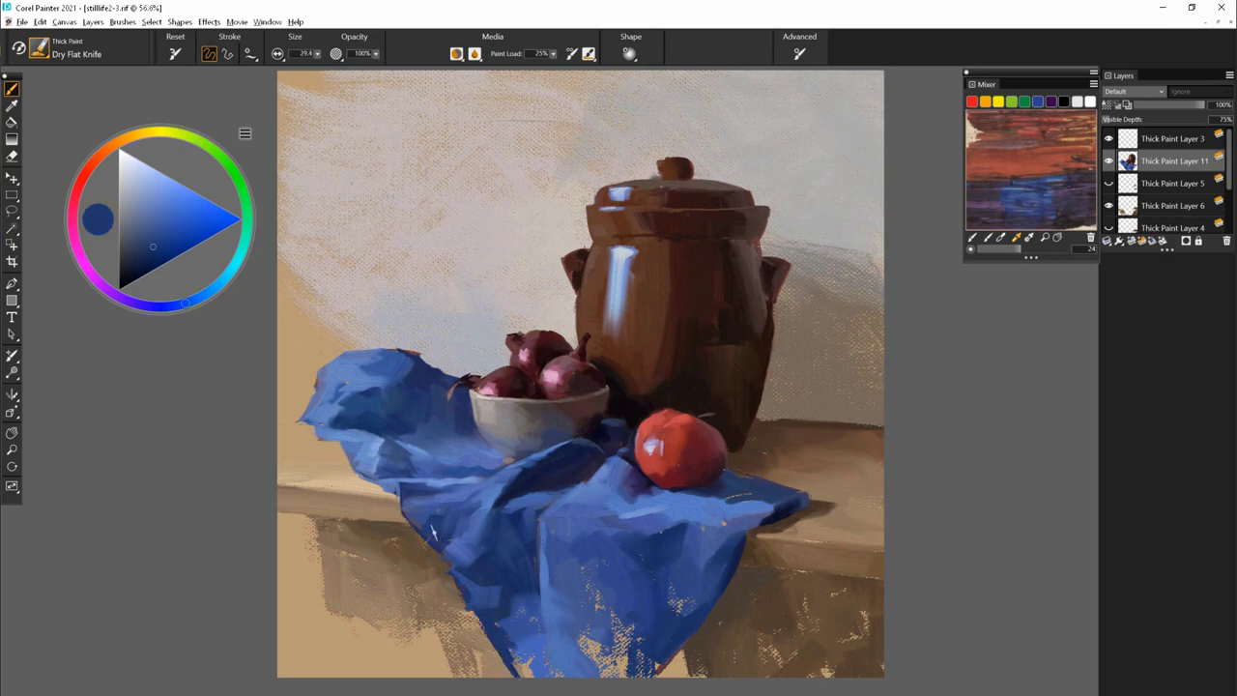
# - Clean up the hanging cloth's left edge and model its front folds with sampled blues at brush sizes 29.4, 26.5 and 32.7
pyautogui.keyDown('alt'); pyautogui.click(447, 555); pyautogui.keyUp('alt')
pyautogui.keyDown('alt'); pyautogui.click(397, 488); pyautogui.keyUp('alt')
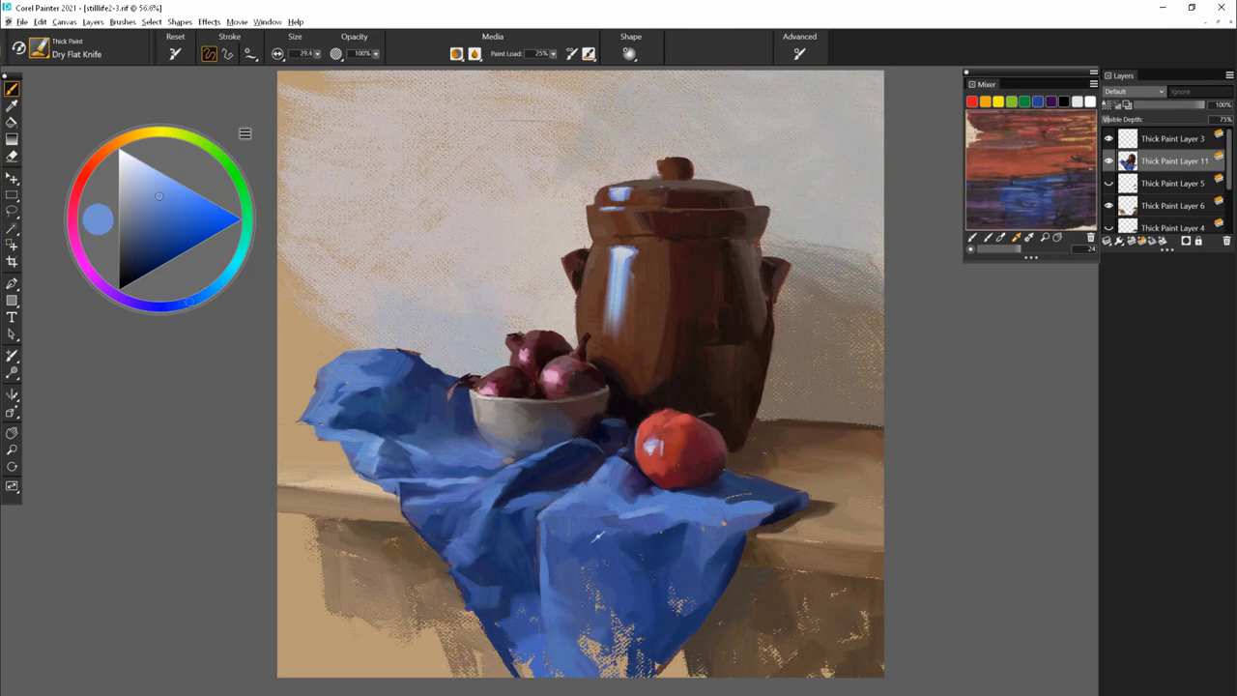
pyautogui.keyDown('alt'); pyautogui.click(614, 474); pyautogui.keyUp('alt')
pyautogui.press('[')
pyautogui.keyDown('alt'); pyautogui.click(580, 549); pyautogui.keyUp('alt')
pyautogui.moveTo(575, 510); pyautogui.dragTo(612, 585)
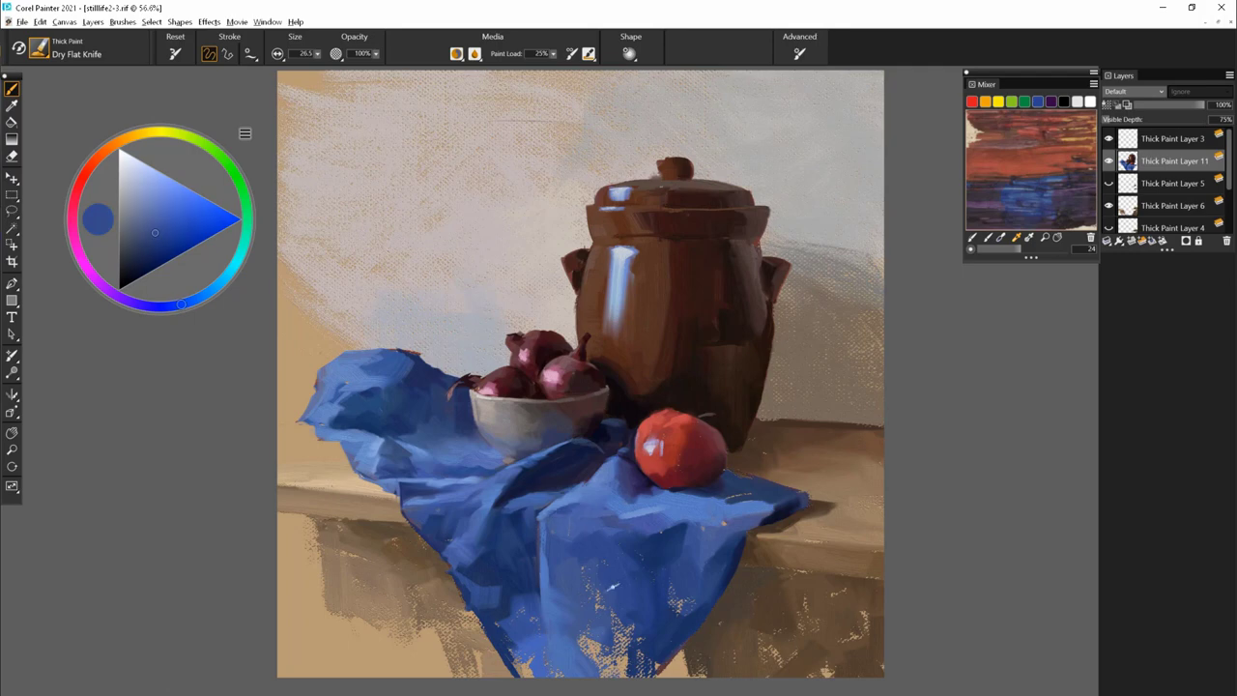
pyautogui.keyDown('alt'); pyautogui.click(630, 493); pyautogui.keyUp('alt')
pyautogui.keyDown('alt'); pyautogui.click(677, 497); pyautogui.keyUp('alt')
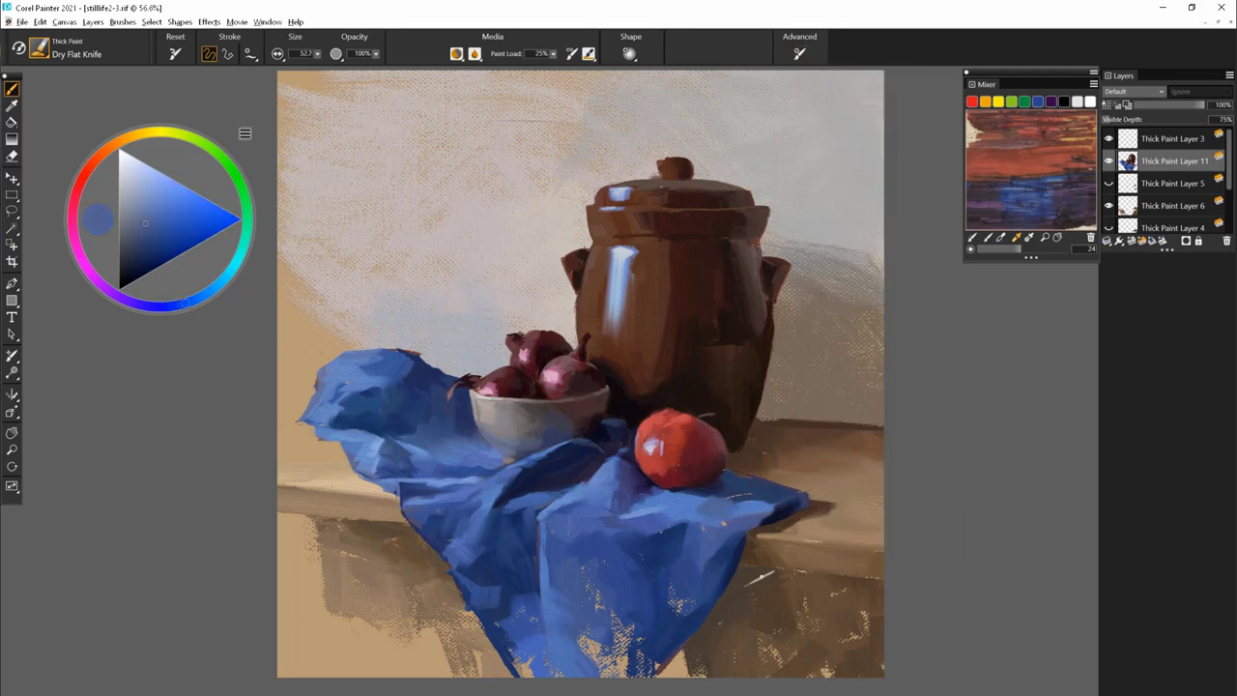
# - Switch to the Loaded Wet Knife and blend the cloth's right corner, the fruit's shadow and the far left edge with sampled blues
pyautogui.click(38, 48)
pyautogui.click(58, 317)
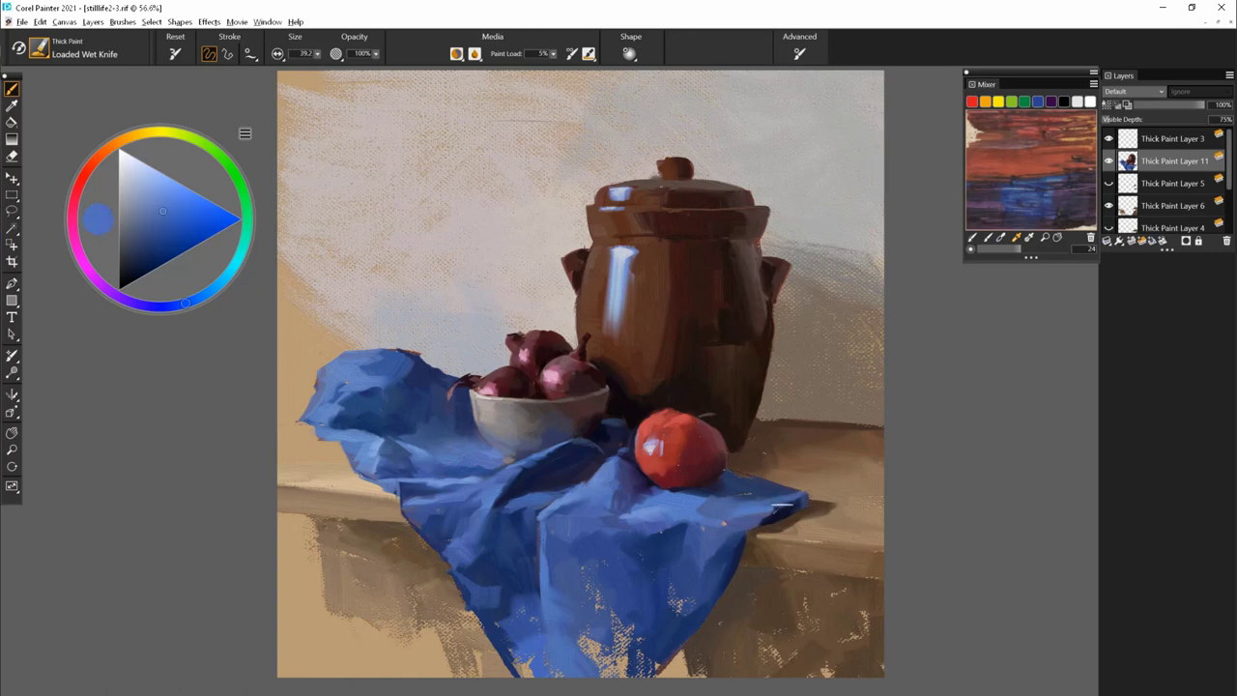
pyautogui.keyDown('alt'); pyautogui.click(793, 497); pyautogui.keyUp('alt')
pyautogui.keyDown('alt'); pyautogui.click(720, 487); pyautogui.keyUp('alt')
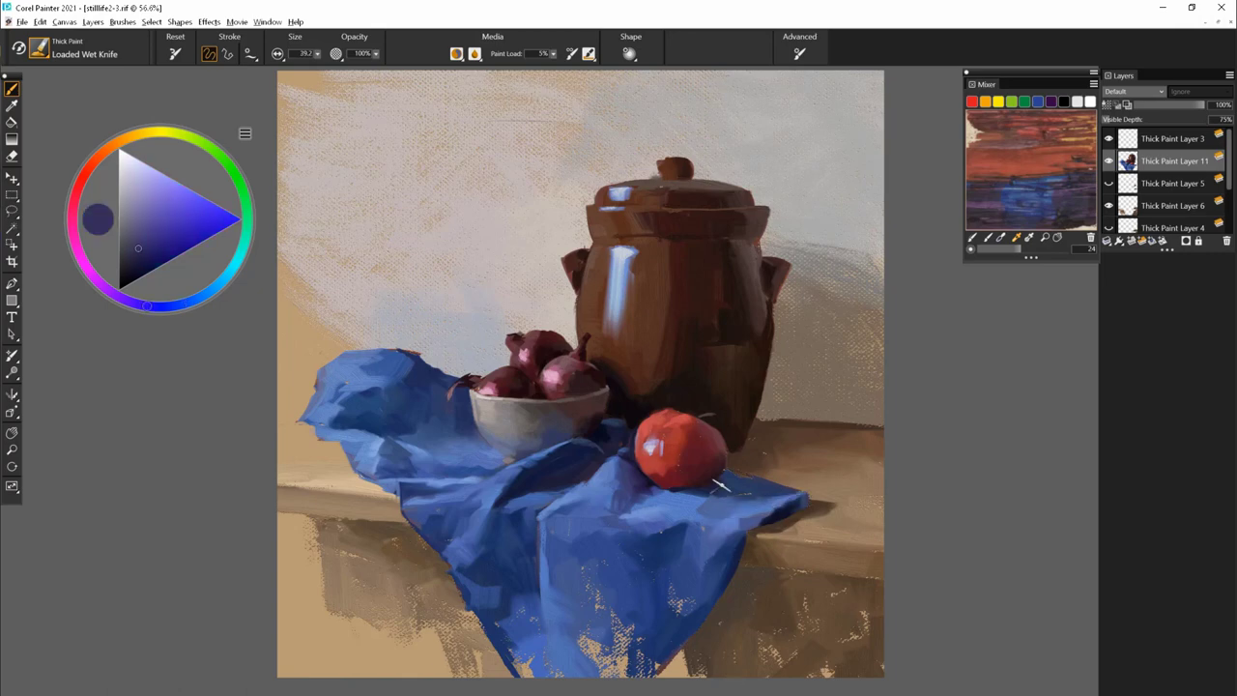
pyautogui.keyDown('alt'); pyautogui.click(585, 472); pyautogui.keyUp('alt')
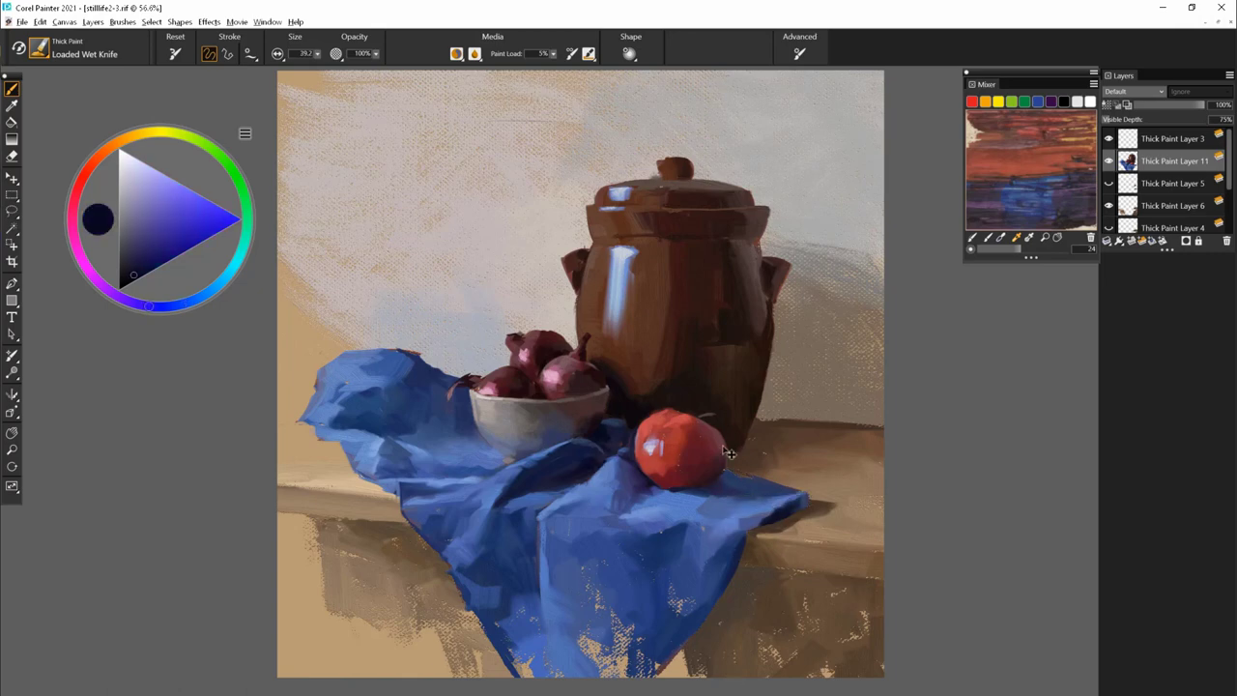
pyautogui.keyDown('alt'); pyautogui.click(308, 422); pyautogui.keyUp('alt')
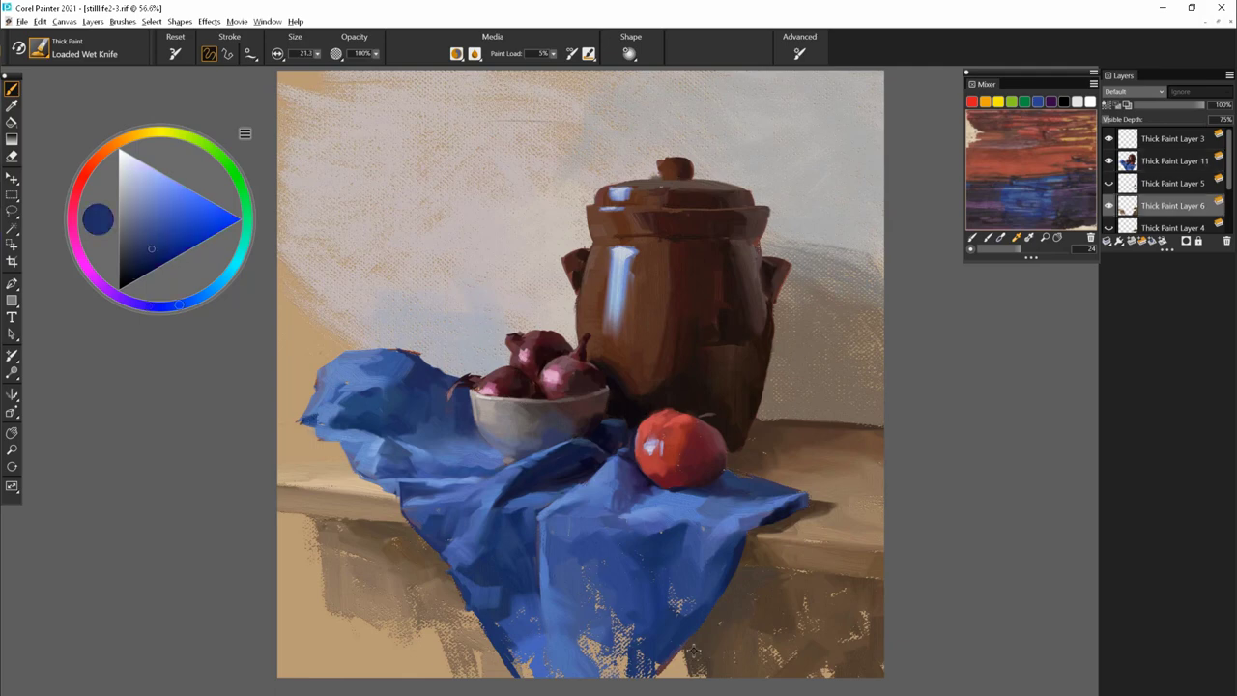
# - Fill the table's front face beside the hanging cloth on Thick Paint Layer 6 with sampled browns, using the Dry Flat Knife at 52.7
pyautogui.keyDown('alt'); pyautogui.click(677, 661); pyautogui.keyUp('alt')
pyautogui.keyDown('alt'); pyautogui.click(426, 658); pyautogui.keyUp('alt')
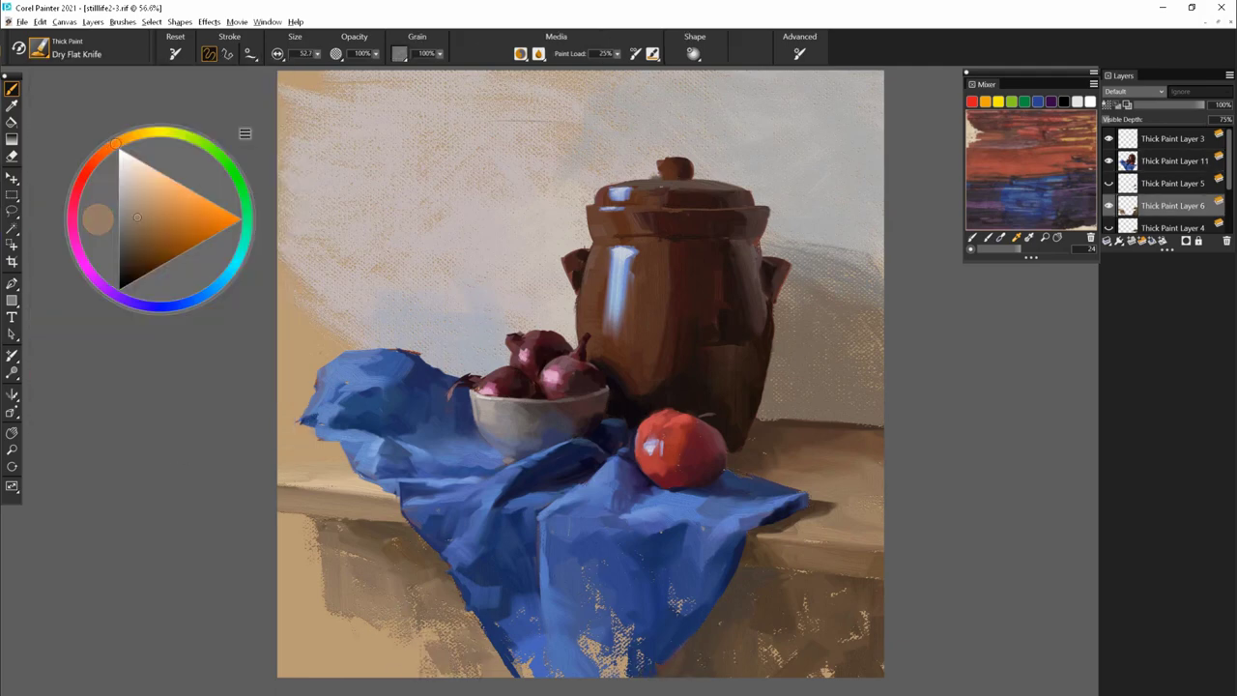
# - Cover the left wall and canvas edge on Thick Paint Layer 10 with sampled pale grays, using the Oily Dry Pastel at size 110.3
pyautogui.click(130, 366)
pyautogui.keyDown('alt'); pyautogui.click(319, 310); pyautogui.keyUp('alt')
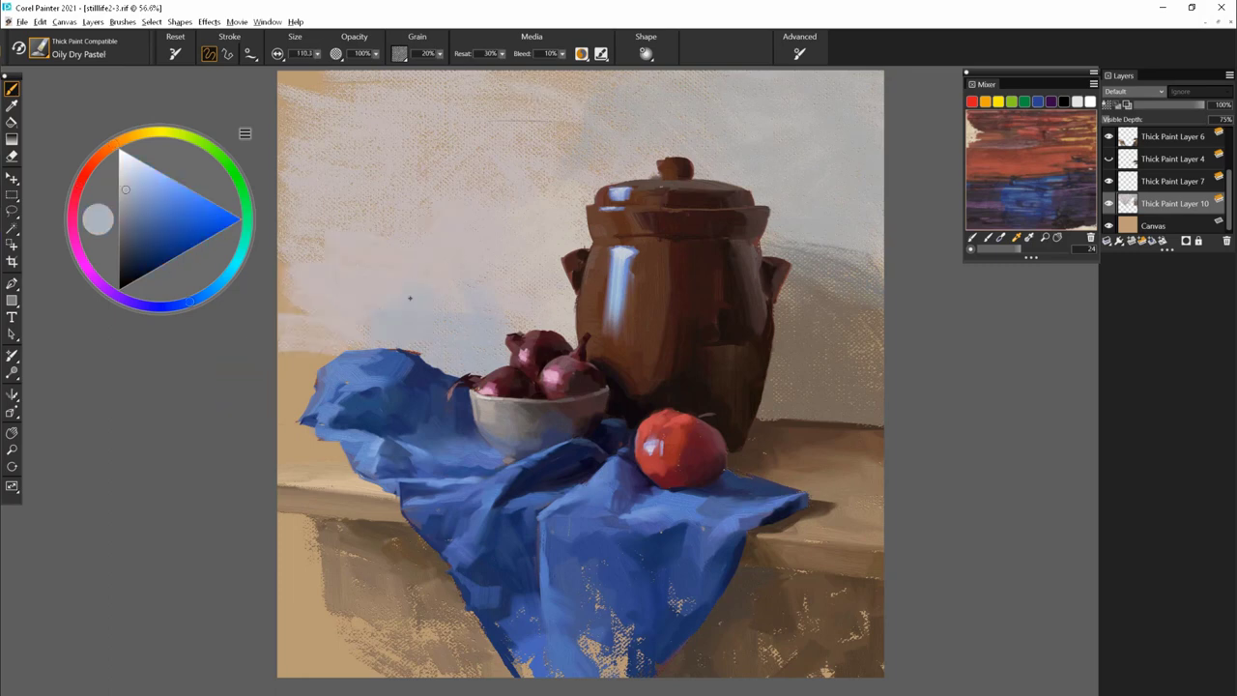
pyautogui.moveTo(435, 329); pyautogui.dragTo(339, 213)
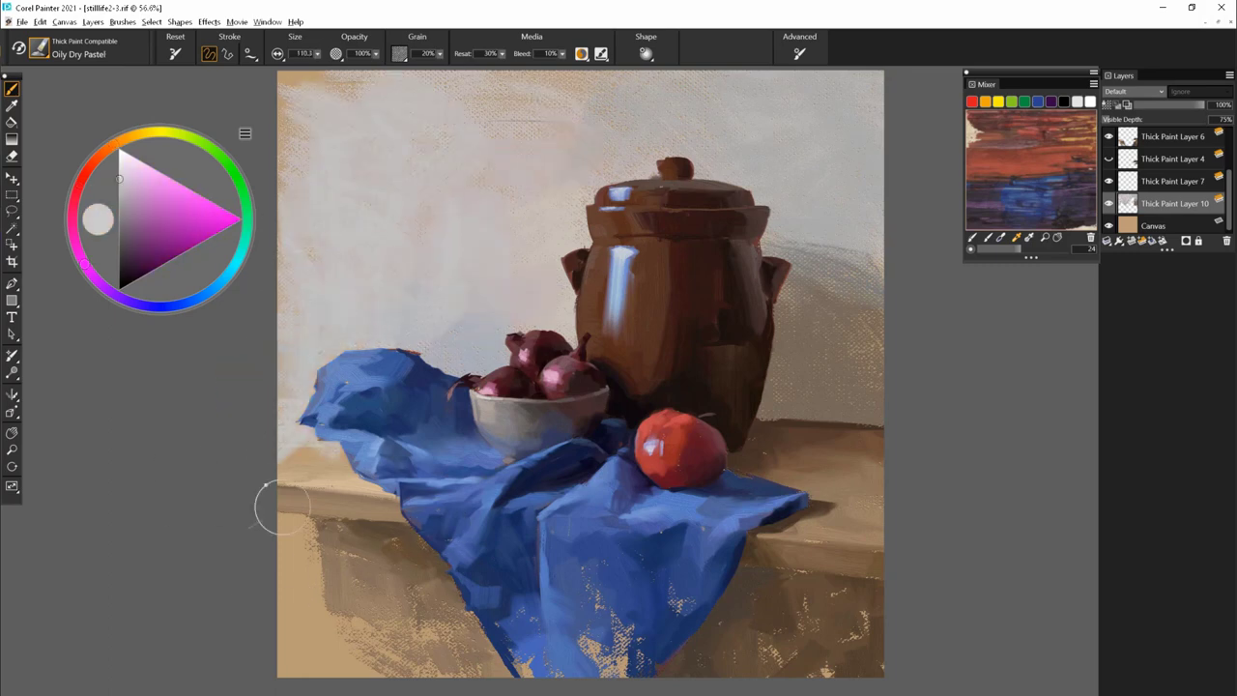
pyautogui.moveTo(268, 506); pyautogui.dragTo(344, 687)
# - Return to Thick Paint Layer 6 and texture the table's left front face with sampled browns at pastel size 79.9
pyautogui.click(1137, 141)
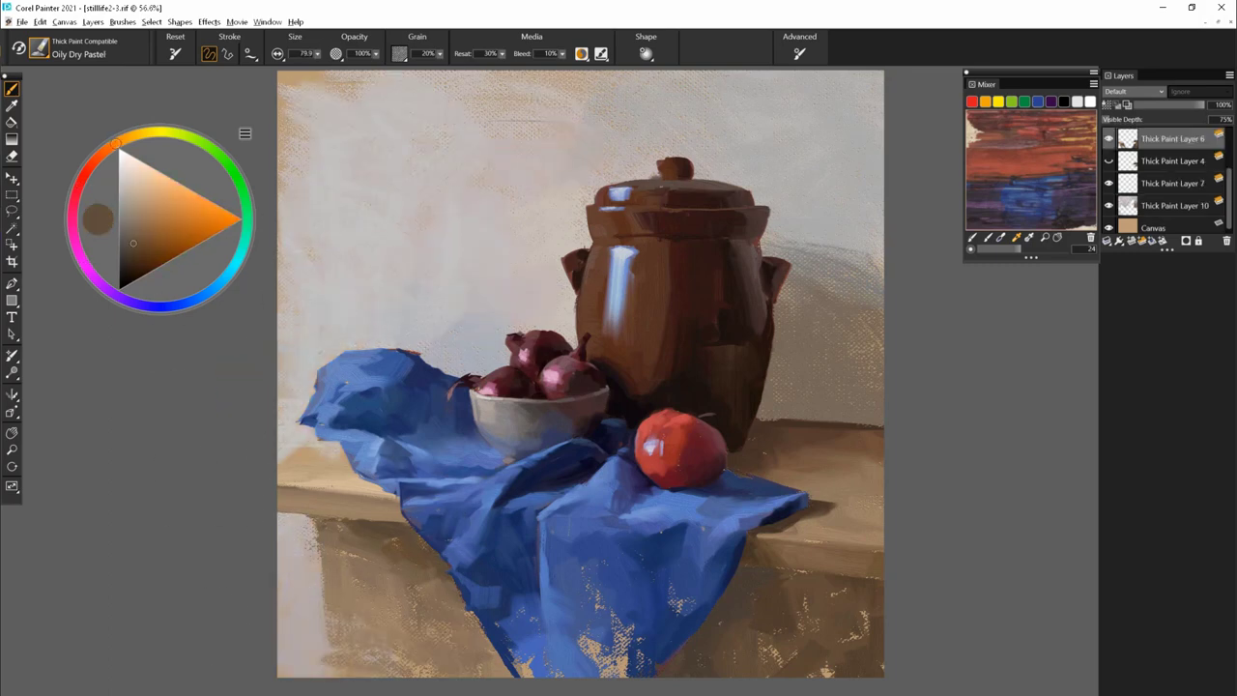
pyautogui.keyDown('alt'); pyautogui.click(326, 570); pyautogui.keyUp('alt')
pyautogui.scroll(2, 335, 348)
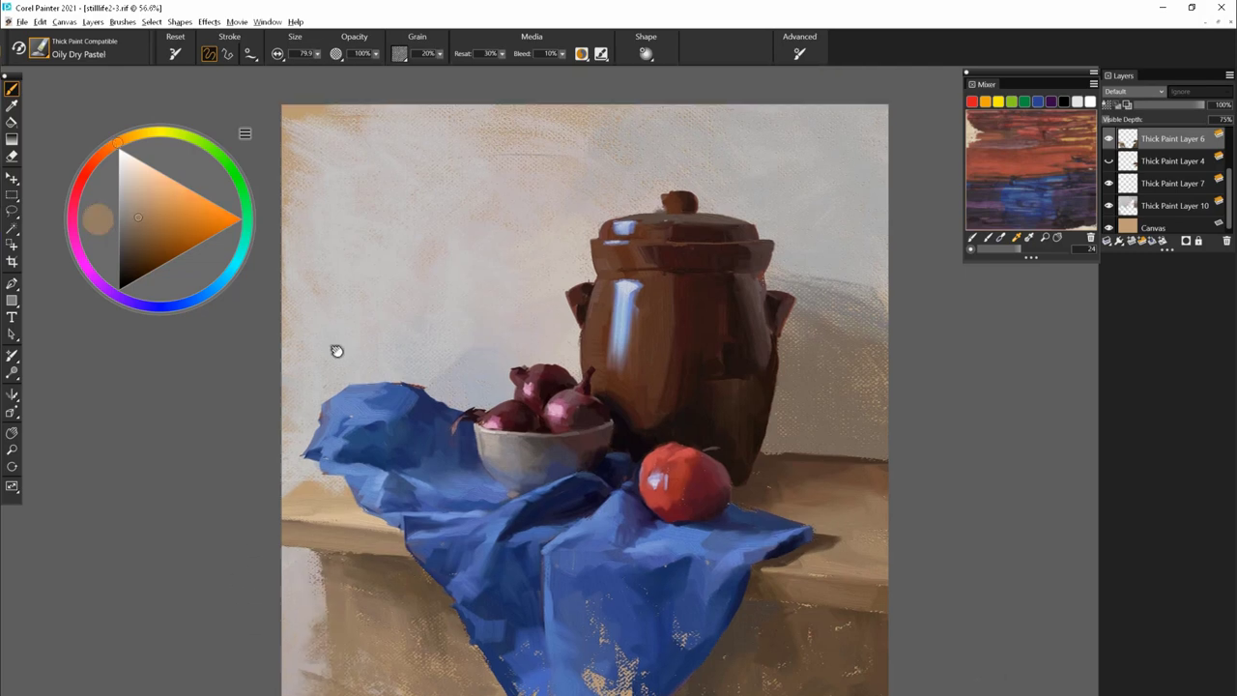
# - Shade the wall right of the jar with warm gray on Thick Paint Layer 10 and smooth the left wall with pale gray at size 123.4
pyautogui.keyDown('alt'); pyautogui.click(692, 239); pyautogui.keyUp('alt')
pyautogui.moveTo(732, 417); pyautogui.dragTo(750, 455)
pyautogui.click(128, 253)
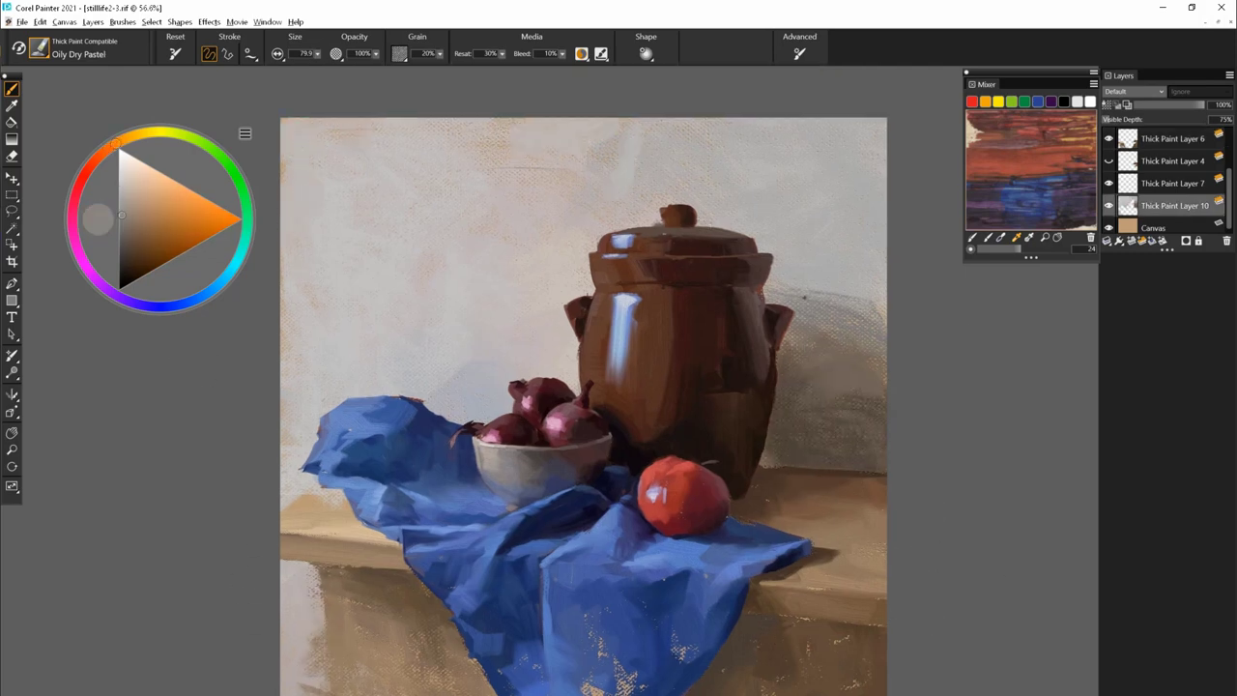
pyautogui.keyDown('alt'); pyautogui.click(471, 220); pyautogui.keyUp('alt')
pyautogui.moveTo(471, 220); pyautogui.dragTo(367, 130)
pyautogui.press(']')
pyautogui.press(']')
pyautogui.press(']')
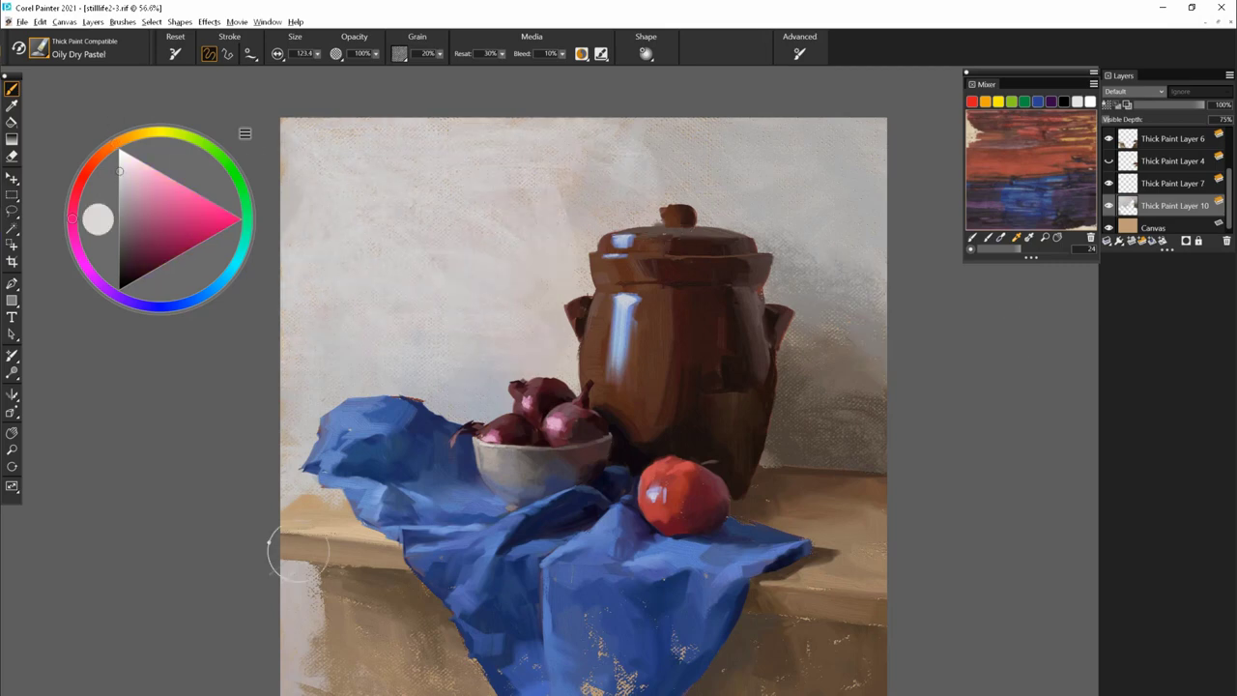
# - Add dark brown strokes to the table's left front face on Thick Paint Layer 6 with the Dry Flat Knife at size 52.7
pyautogui.keyDown('alt'); pyautogui.click(745, 298); pyautogui.keyUp('alt')
pyautogui.click(39, 48)
pyautogui.click(212, 236)
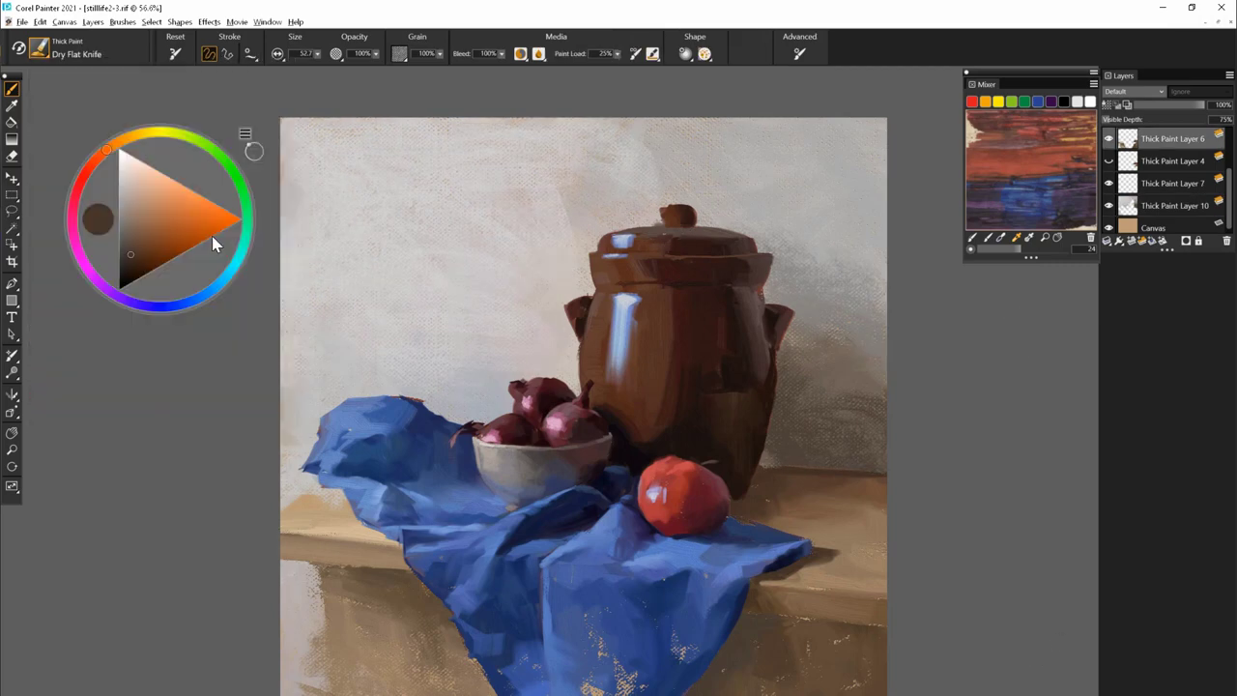
pyautogui.moveTo(328, 656); pyautogui.dragTo(345, 610)
# - Add a new Thick Paint layer directly above Thick Paint Layer 10 and choose the Dry Flat Knife
pyautogui.click(1174, 205)
pyautogui.click(1186, 240)
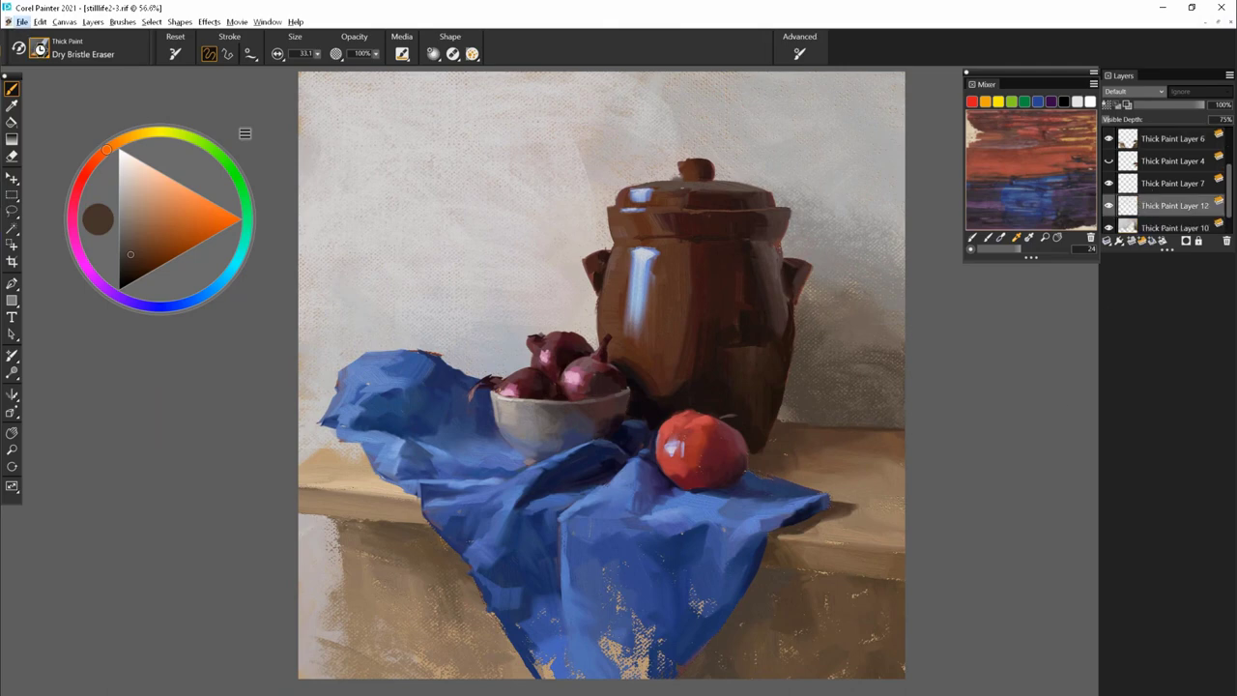
pyautogui.click(39, 48)
pyautogui.click(174, 337)
# - Try covering the wall left of the jar with sampled pale grays on Thick Paint Layer 12, using the Dry Flat Knife at size 62.5
pyautogui.keyDown('alt'); pyautogui.click(505, 323); pyautogui.keyUp('alt')
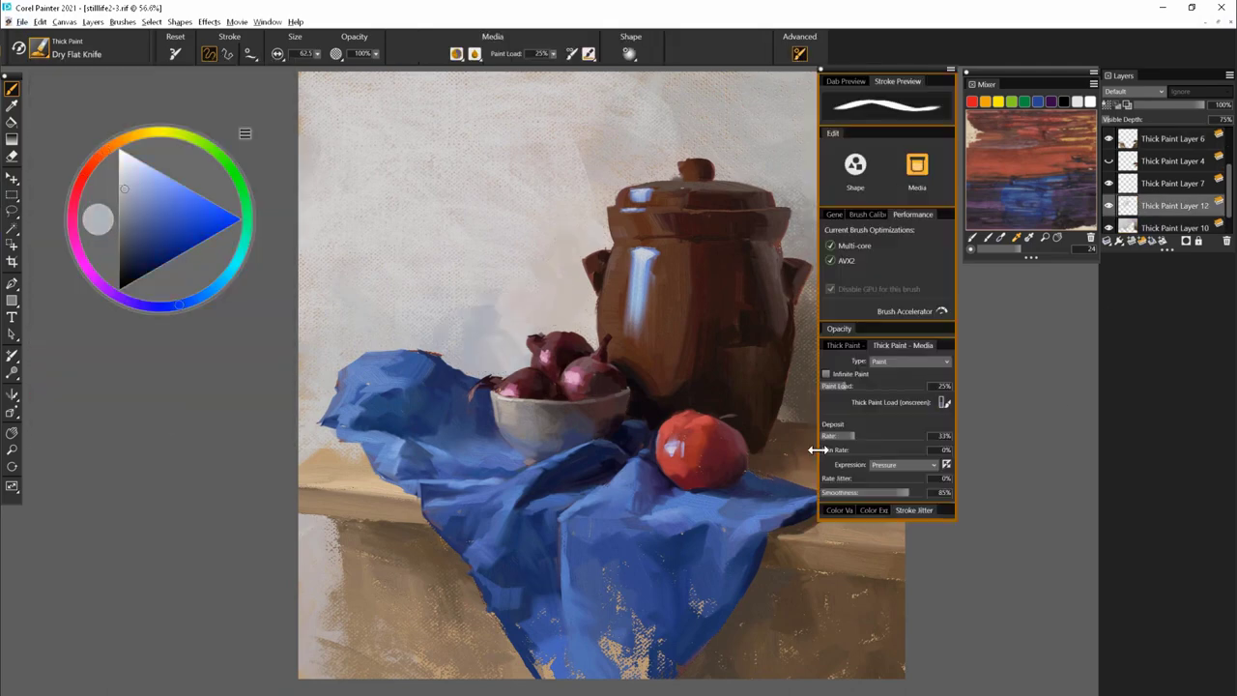
pyautogui.keyDown('alt'); pyautogui.click(444, 319); pyautogui.keyUp('alt')
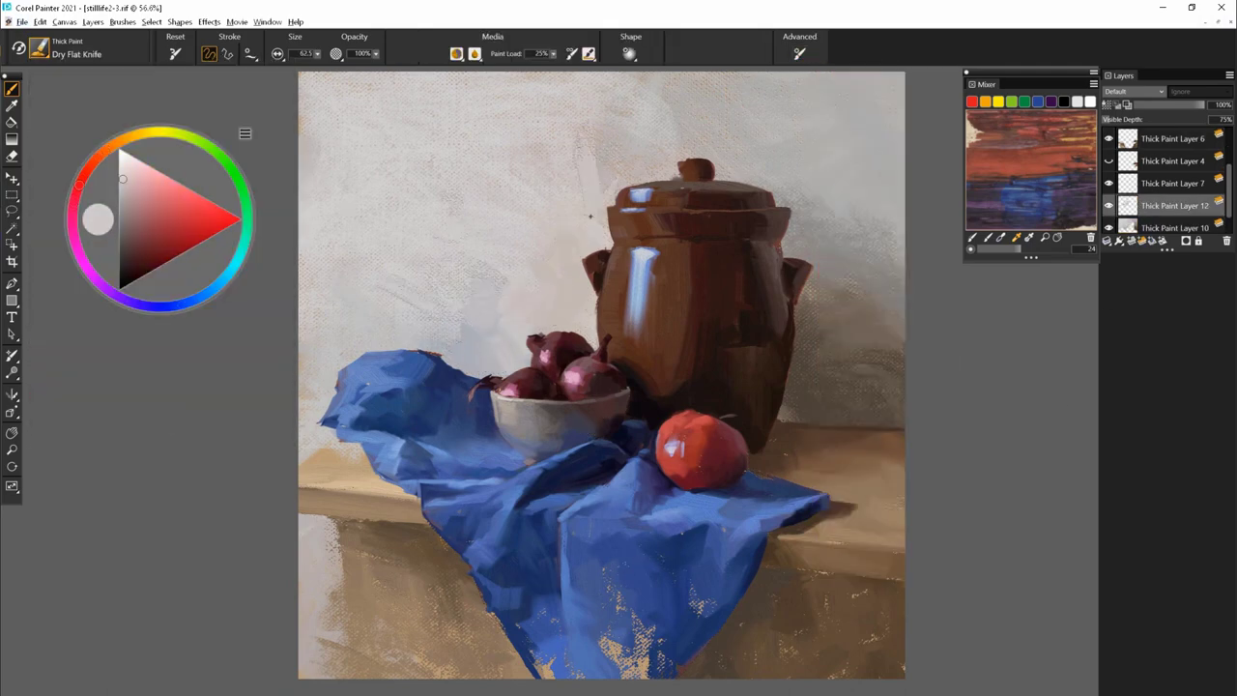
pyautogui.keyDown('alt'); pyautogui.click(598, 169); pyautogui.keyUp('alt')
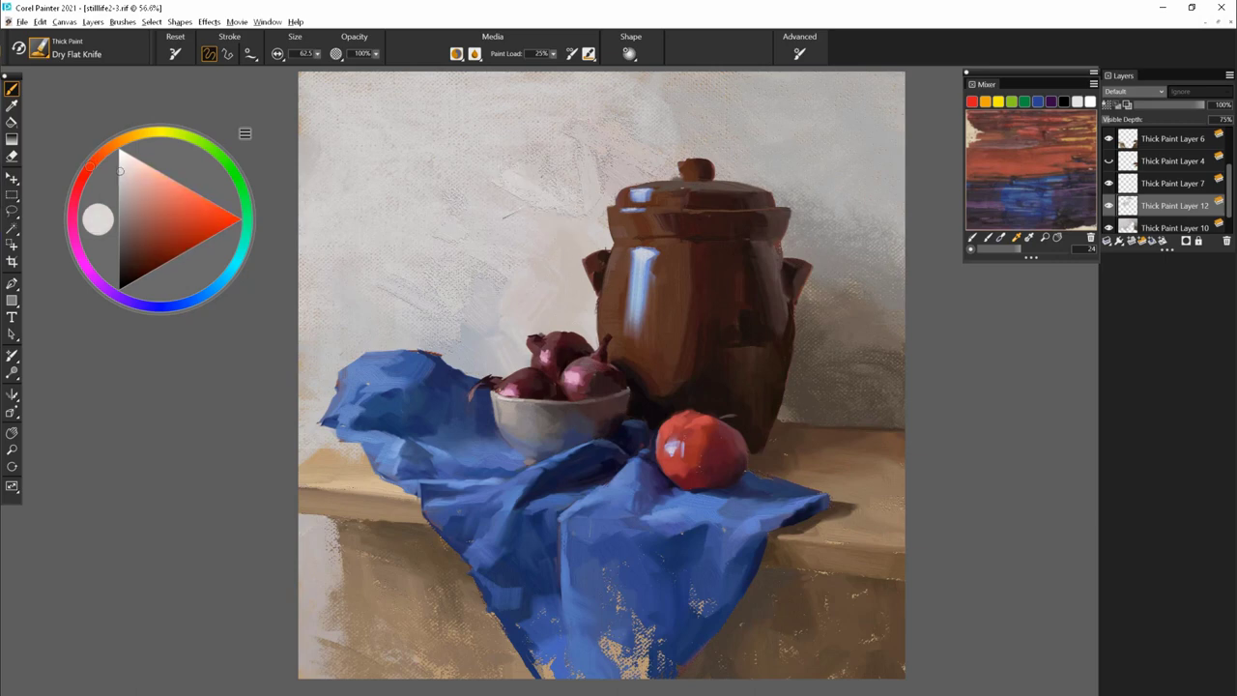
pyautogui.keyDown('alt'); pyautogui.click(481, 319); pyautogui.keyUp('alt')
pyautogui.keyDown('alt'); pyautogui.click(800, 391); pyautogui.keyUp('alt')
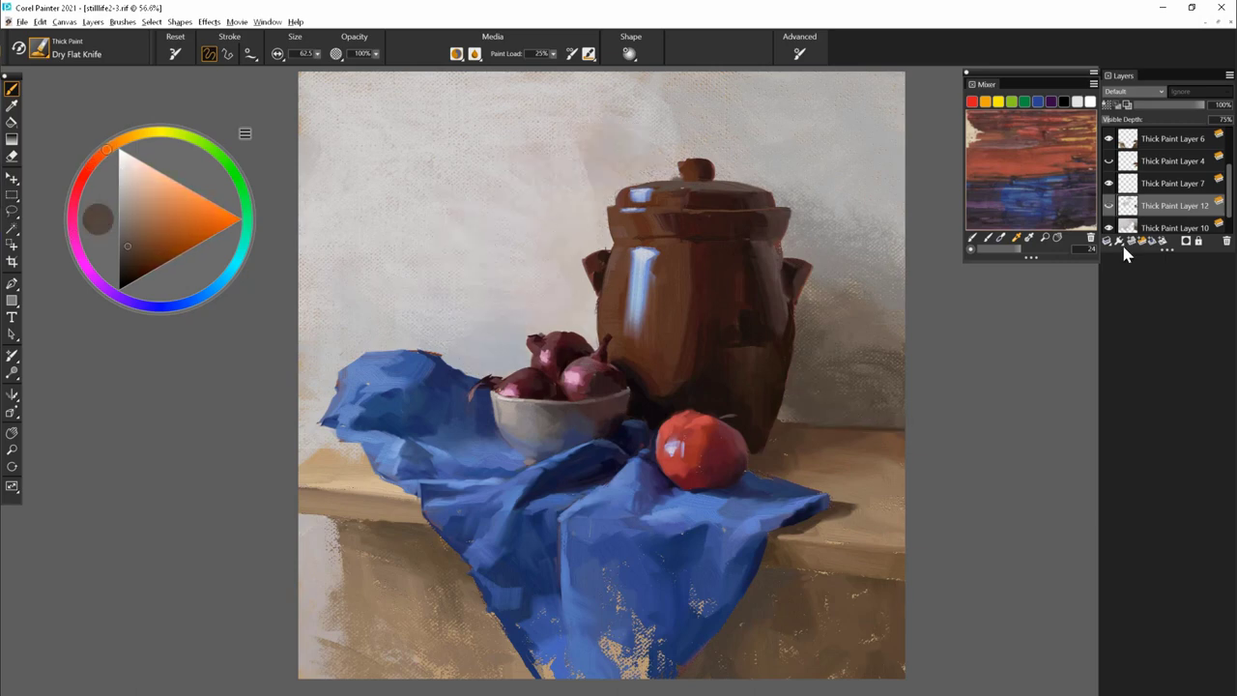
# - Repaint the wall around the jar's lid with sampled grays and pale pinkish grays on Thick Paint Layer 10 at size 62.5
pyautogui.click(1165, 227)
pyautogui.keyDown('alt'); pyautogui.click(820, 300); pyautogui.keyUp('alt')
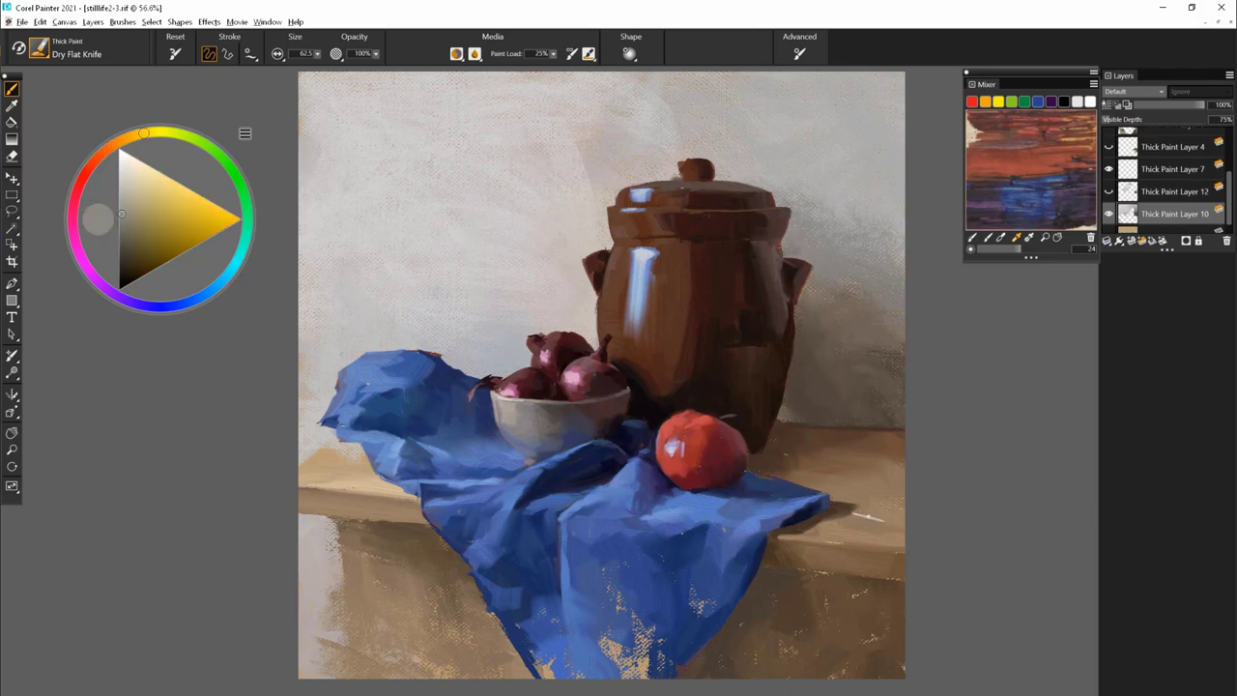
pyautogui.keyDown('alt'); pyautogui.click(669, 142); pyautogui.keyUp('alt')
pyautogui.keyDown('alt'); pyautogui.click(608, 151); pyautogui.keyUp('alt')
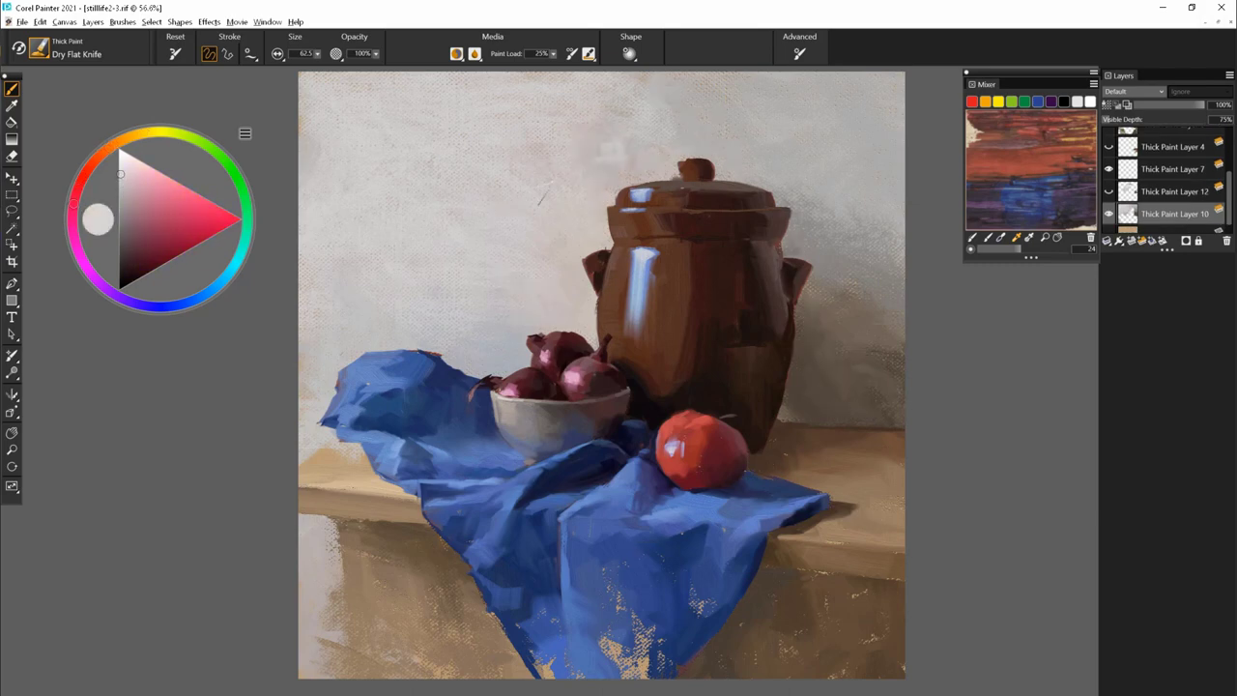
pyautogui.keyDown('alt'); pyautogui.click(634, 94); pyautogui.keyUp('alt')
# - Tint the wall behind the onion bowl with pale blue-gray on Thick Paint Layer 10, using the Dry Flat Knife at size 92.5
pyautogui.keyDown('alt'); pyautogui.click(638, 396); pyautogui.keyUp('alt')
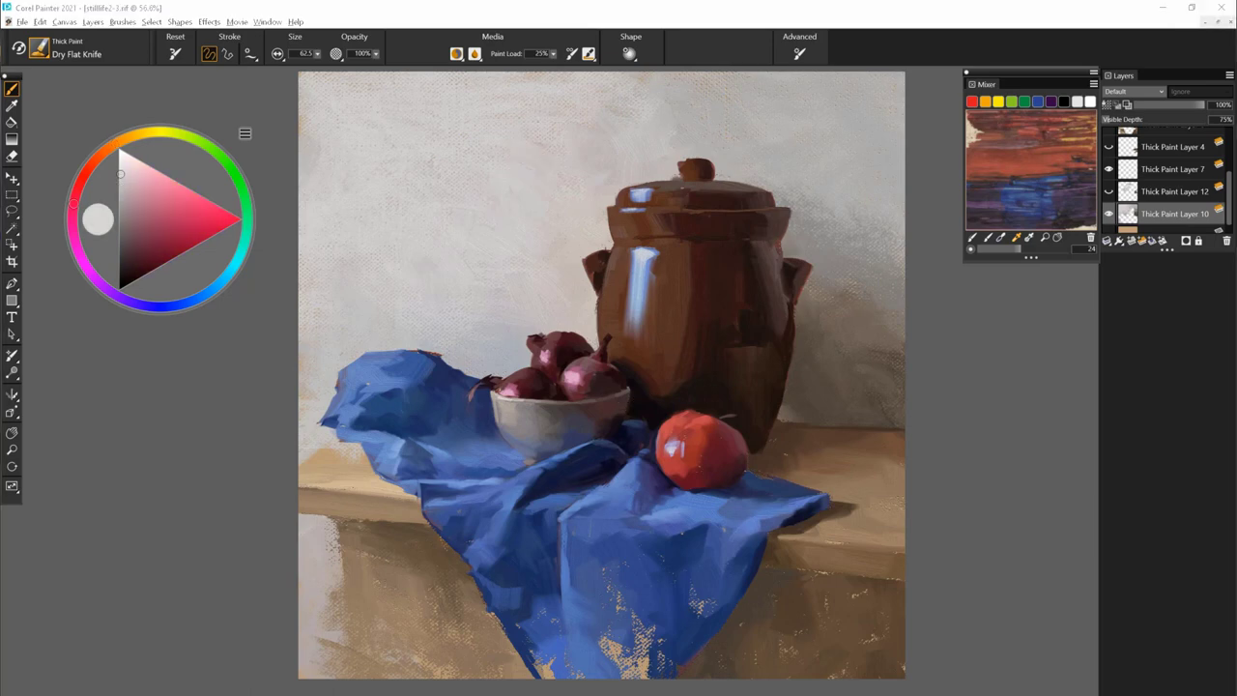
pyautogui.keyDown('alt'); pyautogui.click(641, 470); pyautogui.keyUp('alt')
pyautogui.keyDown('alt'); pyautogui.click(427, 354); pyautogui.keyUp('alt')
pyautogui.keyDown('alt'); pyautogui.click(501, 358); pyautogui.keyUp('alt')
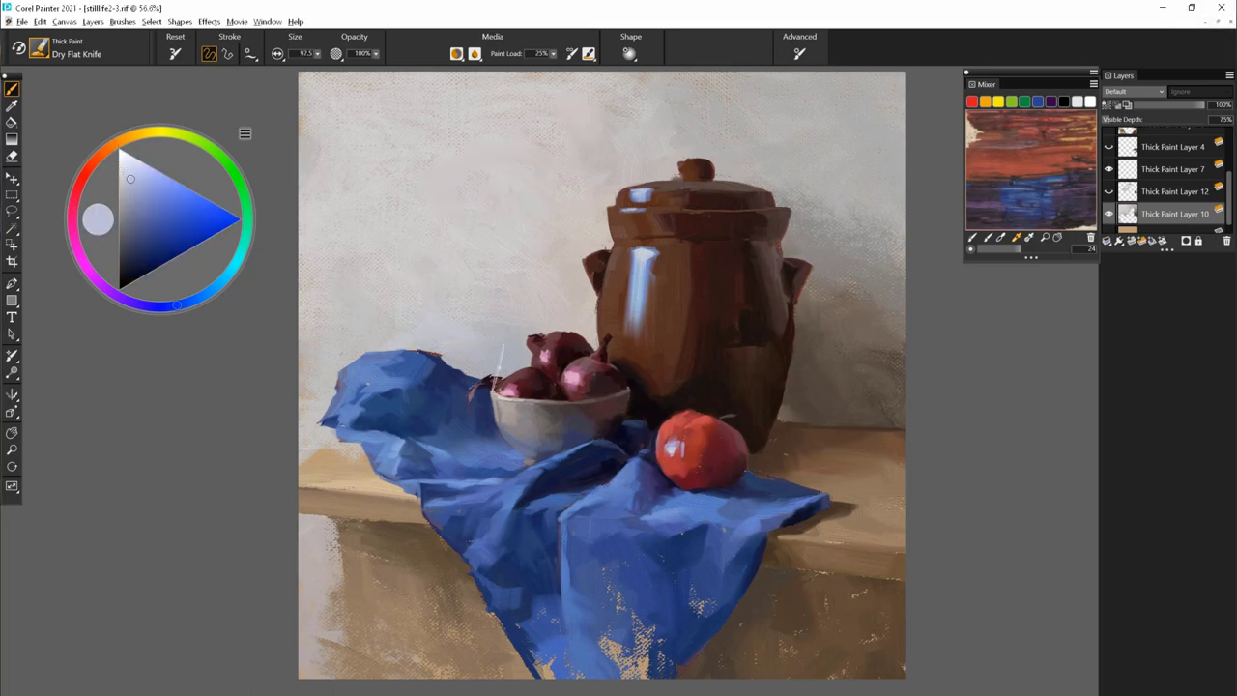
# - Lighten the table's back left corner with tan on Thick Paint Layer 6 and reshape the cloth's upper left edge with sampled blues on Layer 11
pyautogui.keyDown('alt'); pyautogui.click(391, 488); pyautogui.keyUp('alt')
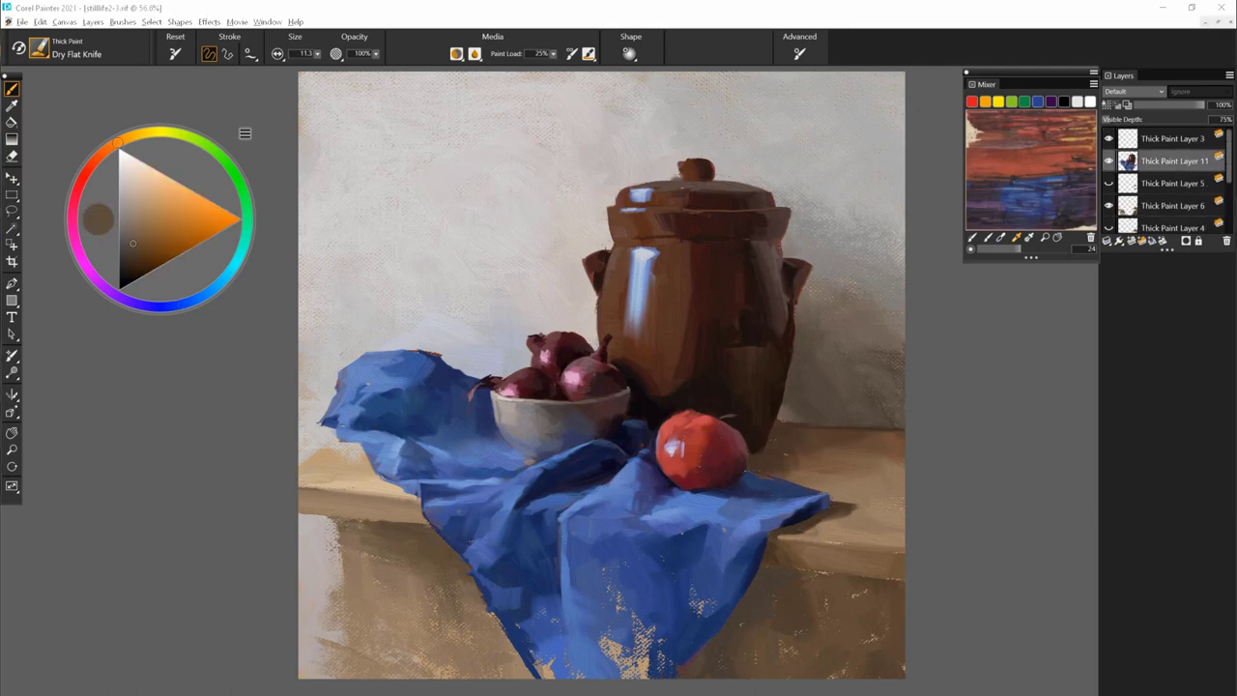
pyautogui.keyDown('alt'); pyautogui.click(317, 468); pyautogui.keyUp('alt')
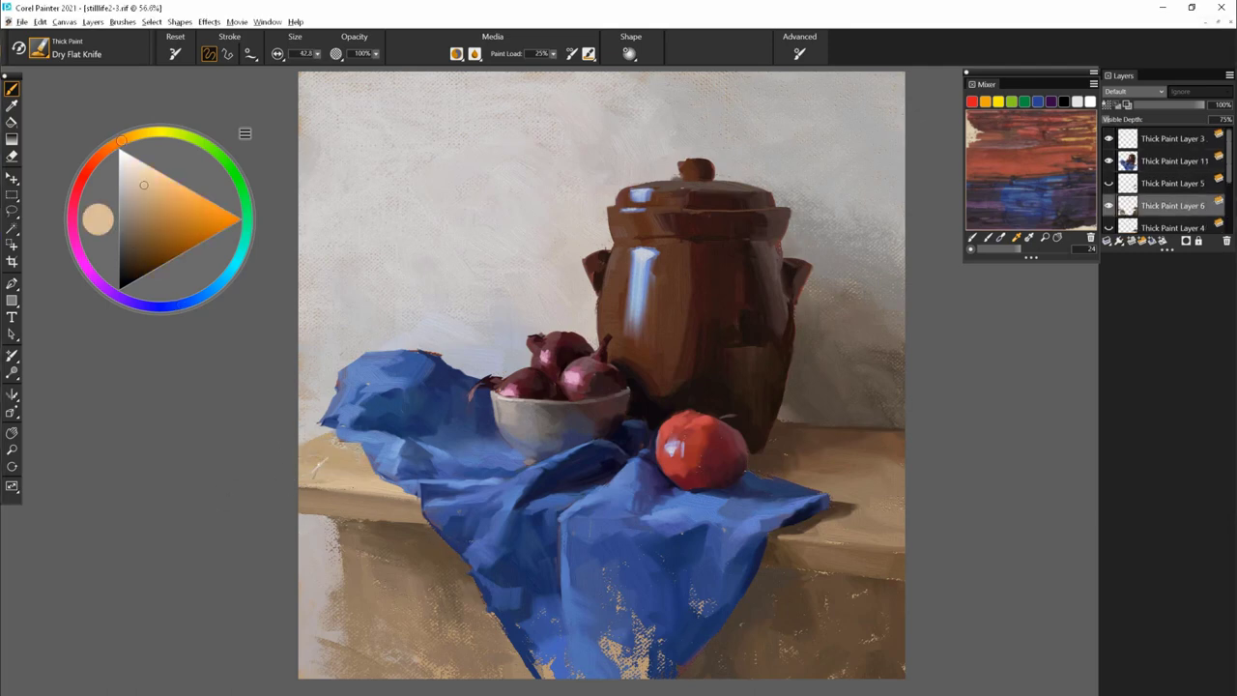
pyautogui.keyDown('alt'); pyautogui.click(392, 360); pyautogui.keyUp('alt')
pyautogui.keyDown('alt'); pyautogui.click(378, 336); pyautogui.keyUp('alt')
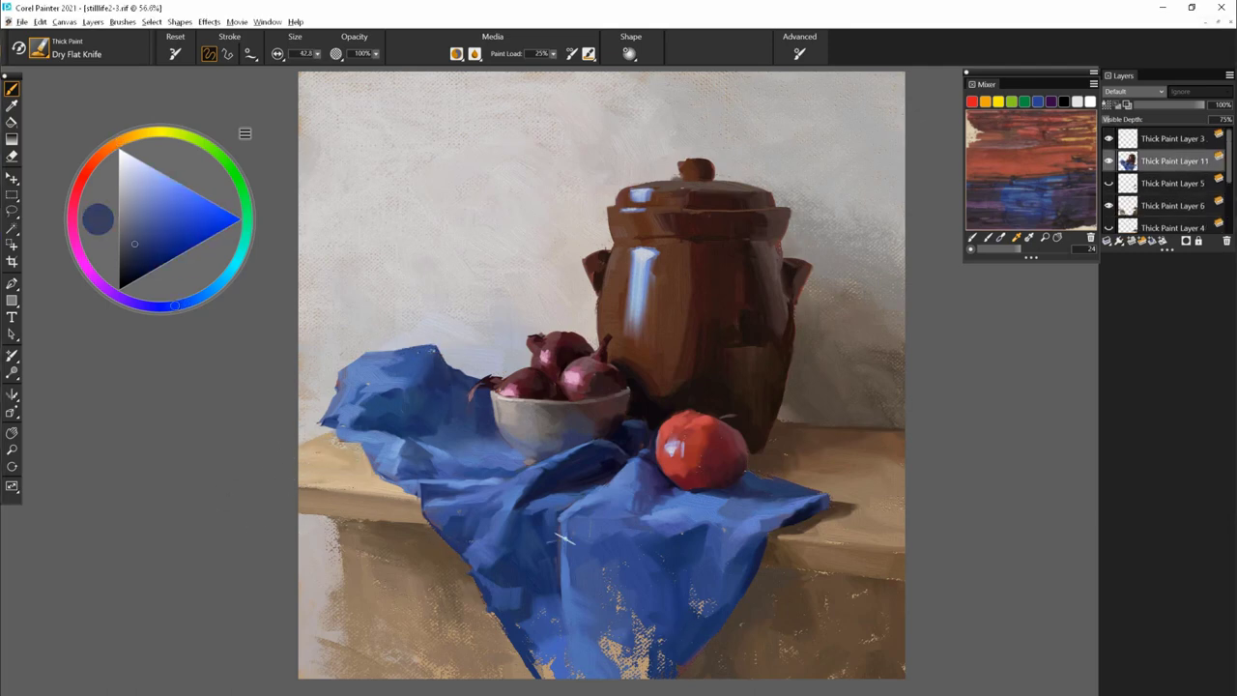
pyautogui.keyDown('alt'); pyautogui.click(387, 360); pyautogui.keyUp('alt')
pyautogui.keyDown('alt'); pyautogui.click(412, 384); pyautogui.keyUp('alt')
# - Touch up the hanging cloth with sampled light and dark blues on Thick Paint Layer 11 and clean it up with the Eraser Knife at size 24.0
pyautogui.keyDown('alt'); pyautogui.click(641, 565); pyautogui.keyUp('alt')
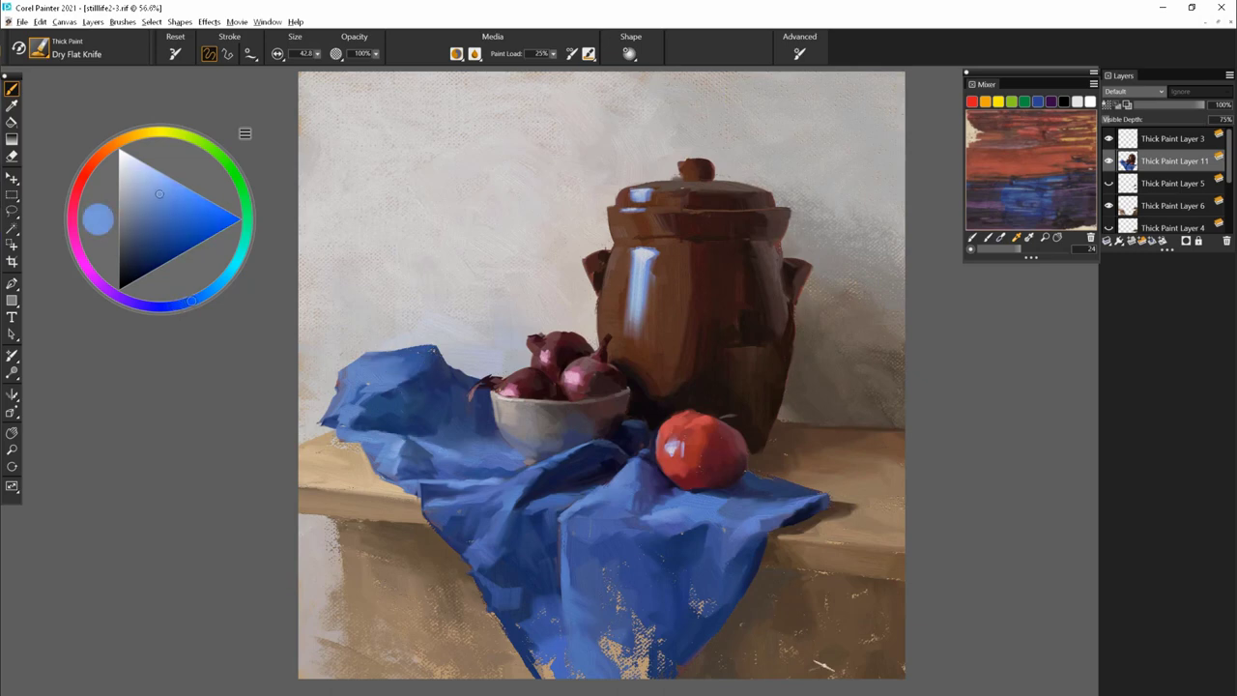
pyautogui.keyDown('alt'); pyautogui.click(757, 616); pyautogui.keyUp('alt')
pyautogui.keyDown('alt'); pyautogui.click(761, 478); pyautogui.keyUp('alt')
pyautogui.click(39, 49)
pyautogui.click(184, 232)
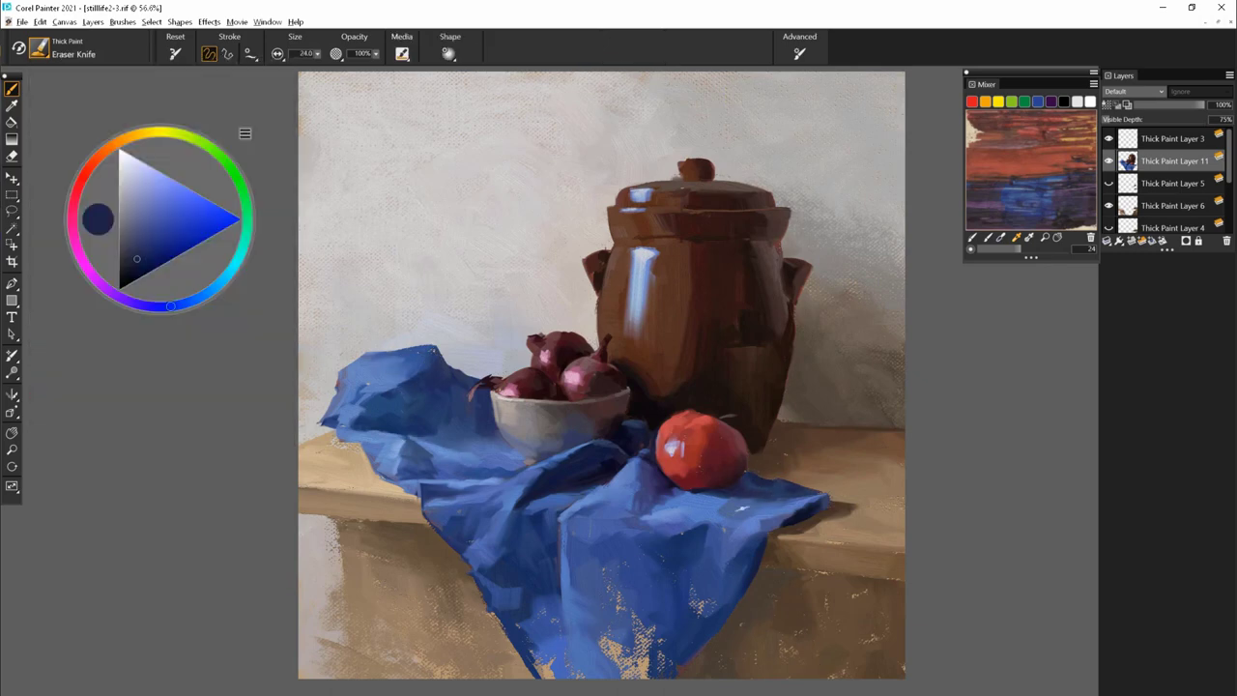
# - Refine the table edge beside the cloth's right corner with sampled tans and near-black brown on Thick Paint Layer 6, using the Loaded Wet Knife
pyautogui.click(38, 48)
pyautogui.click(184, 256)
pyautogui.keyDown('alt'); pyautogui.click(812, 531); pyautogui.keyUp('alt')
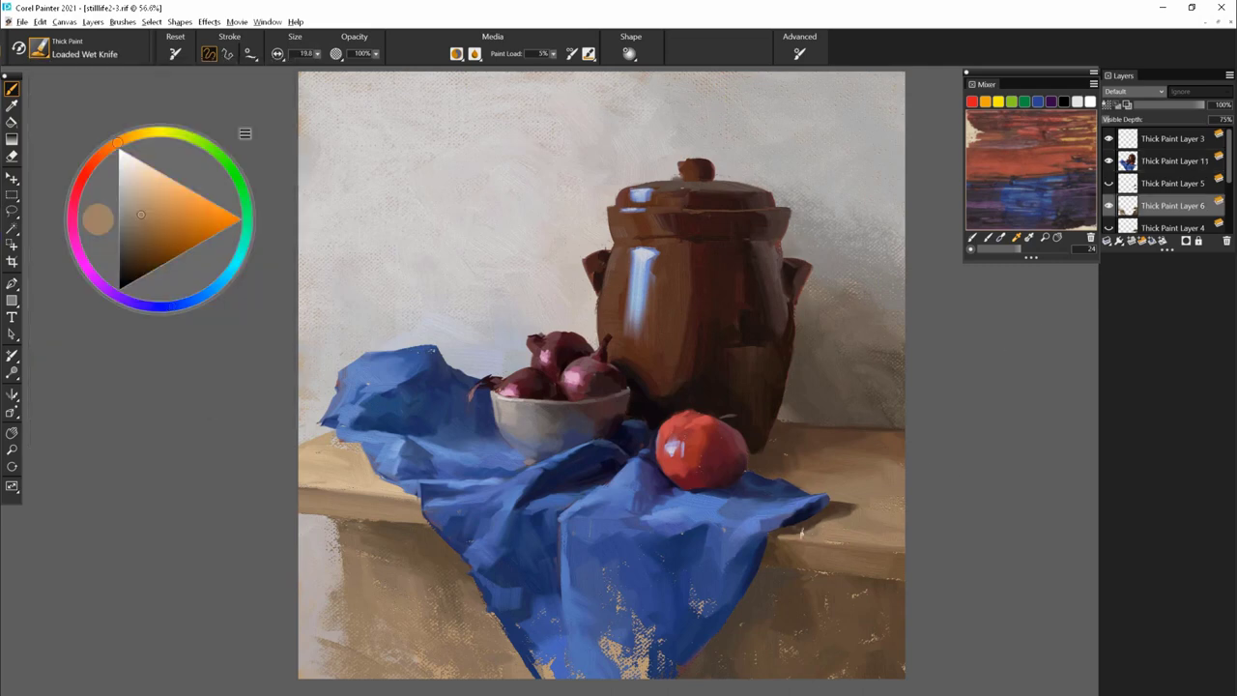
pyautogui.keyDown('alt'); pyautogui.click(797, 534); pyautogui.keyUp('alt')
pyautogui.keyDown('alt'); pyautogui.click(850, 488); pyautogui.keyUp('alt')
pyautogui.click(124, 268)
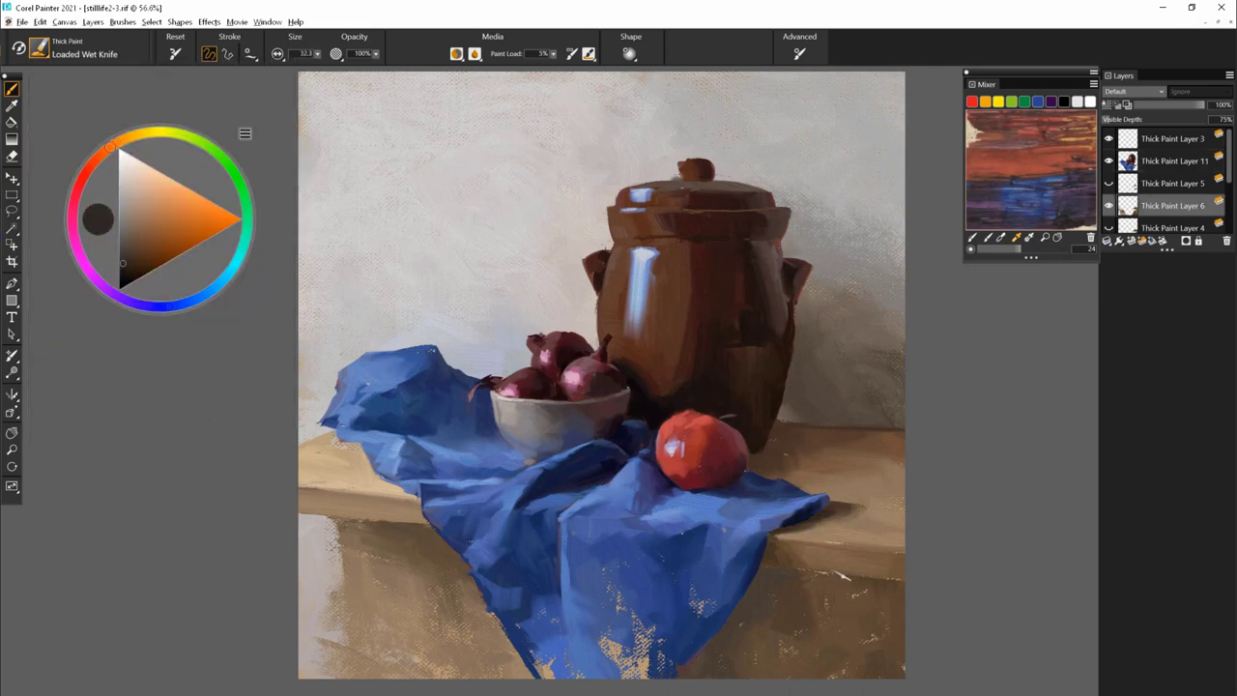
# - Brighten the cloth's right edge with light blue and darken the jar's lower right contour with deep brown on Thick Paint Layer 11 at size 32.3
pyautogui.keyDown('alt'); pyautogui.click(801, 517); pyautogui.keyUp('alt')
pyautogui.keyDown('alt'); pyautogui.click(753, 546); pyautogui.keyUp('alt')
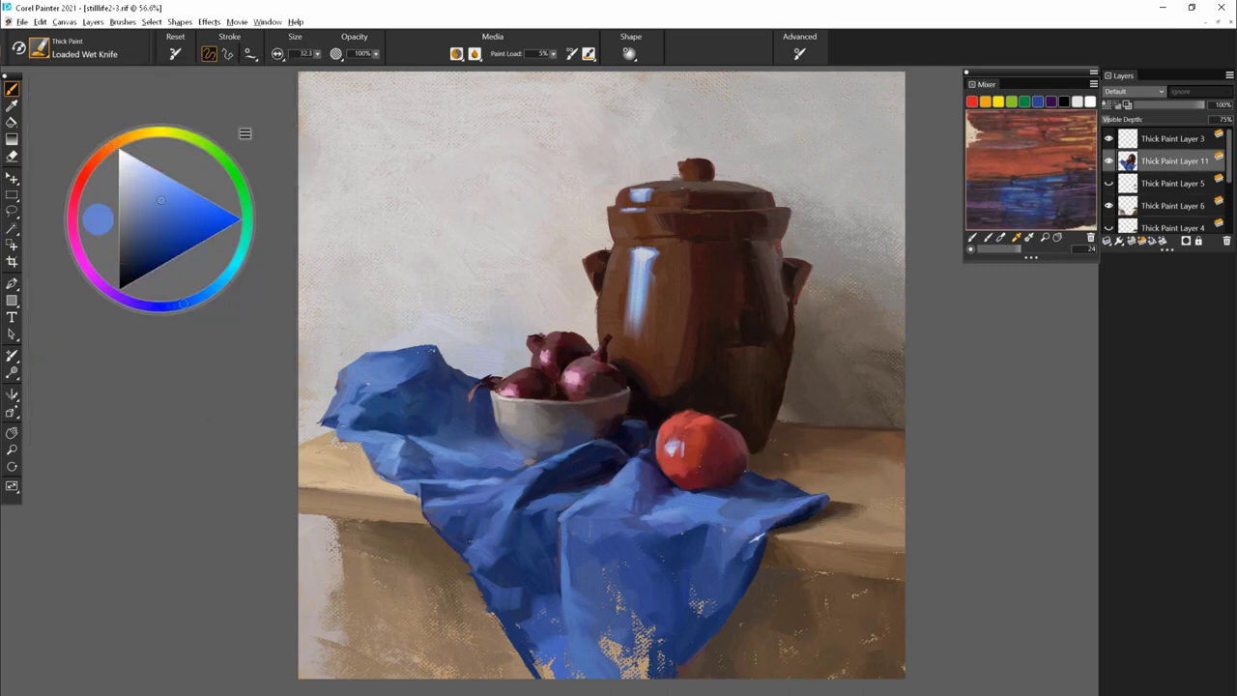
pyautogui.keyDown('alt'); pyautogui.click(759, 453); pyautogui.keyUp('alt')
pyautogui.keyDown('alt'); pyautogui.click(775, 411); pyautogui.keyUp('alt')
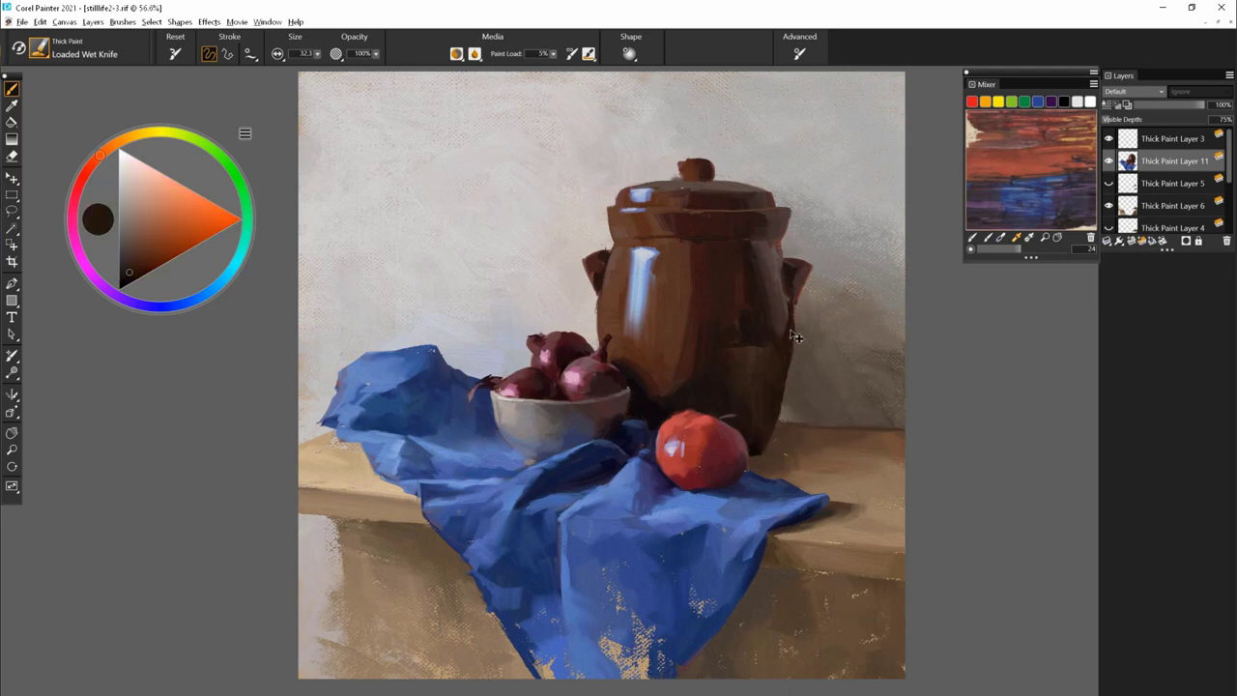
# - Add pale blue highlights to the jar's left handle and lid knob, and refine the lid rim with sampled browns using the Loaded Wet Knife
pyautogui.keyDown('alt'); pyautogui.click(638, 280); pyautogui.keyUp('alt')
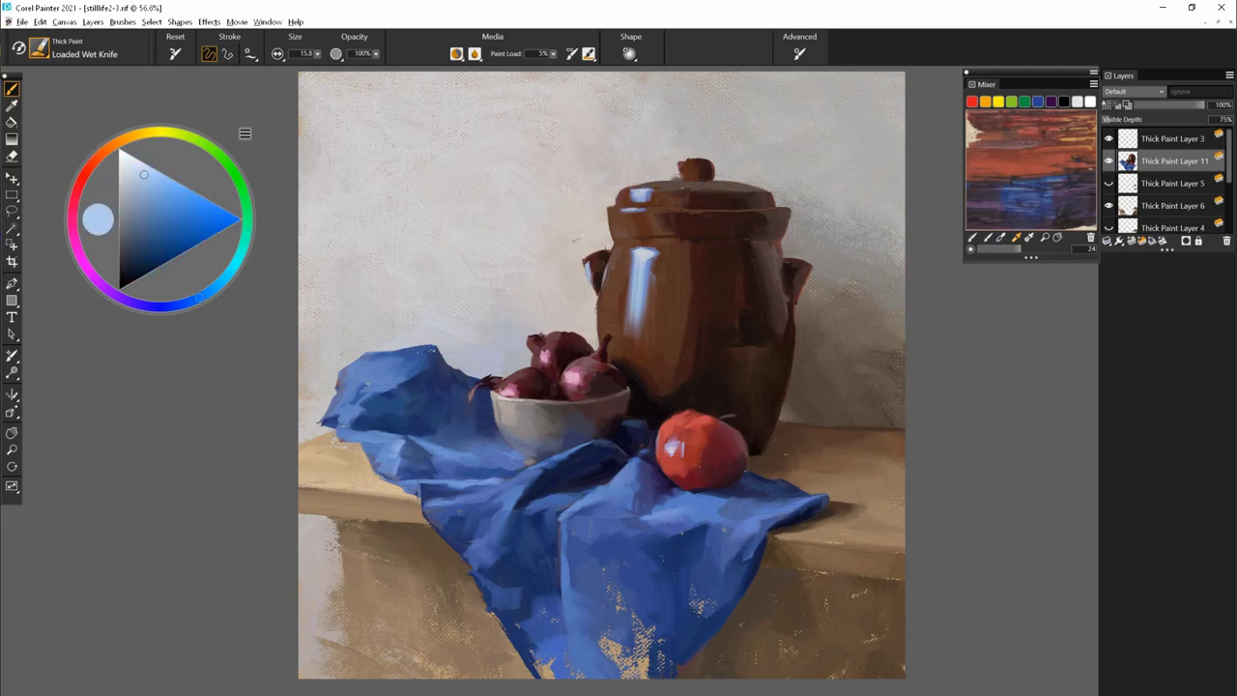
pyautogui.keyDown('alt'); pyautogui.click(679, 183); pyautogui.keyUp('alt')
pyautogui.keyDown('alt'); pyautogui.click(646, 261); pyautogui.keyUp('alt')
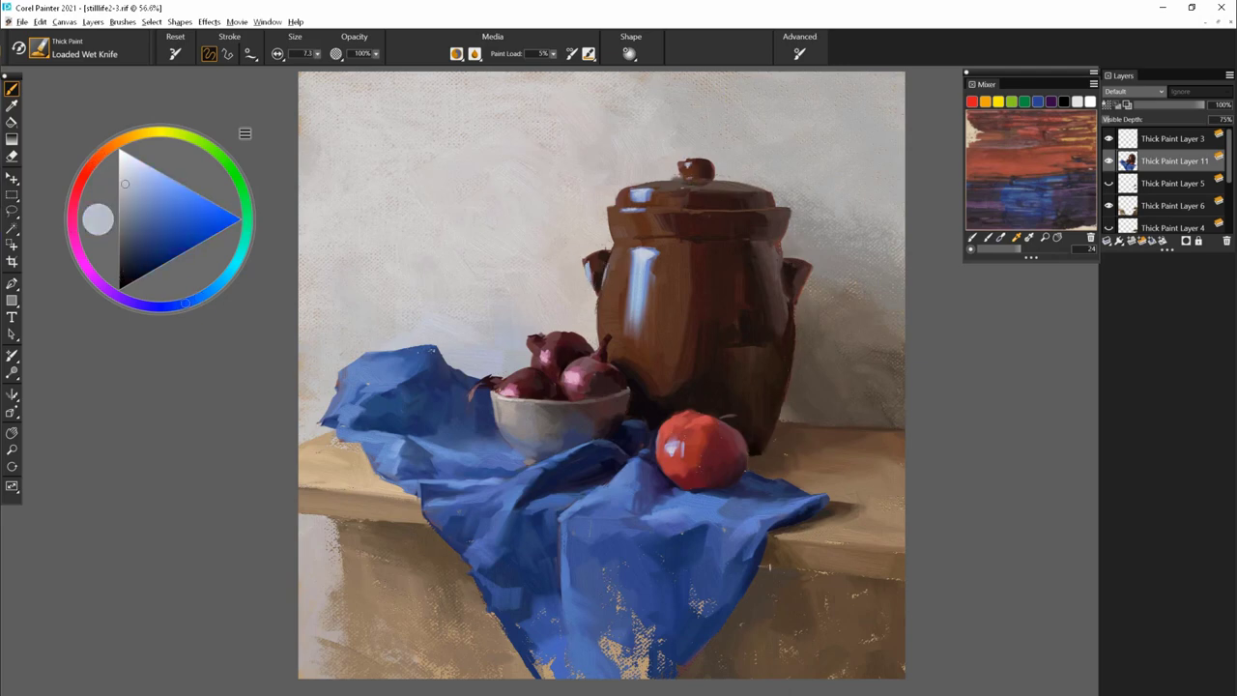
pyautogui.keyDown('alt'); pyautogui.click(735, 181); pyautogui.keyUp('alt')
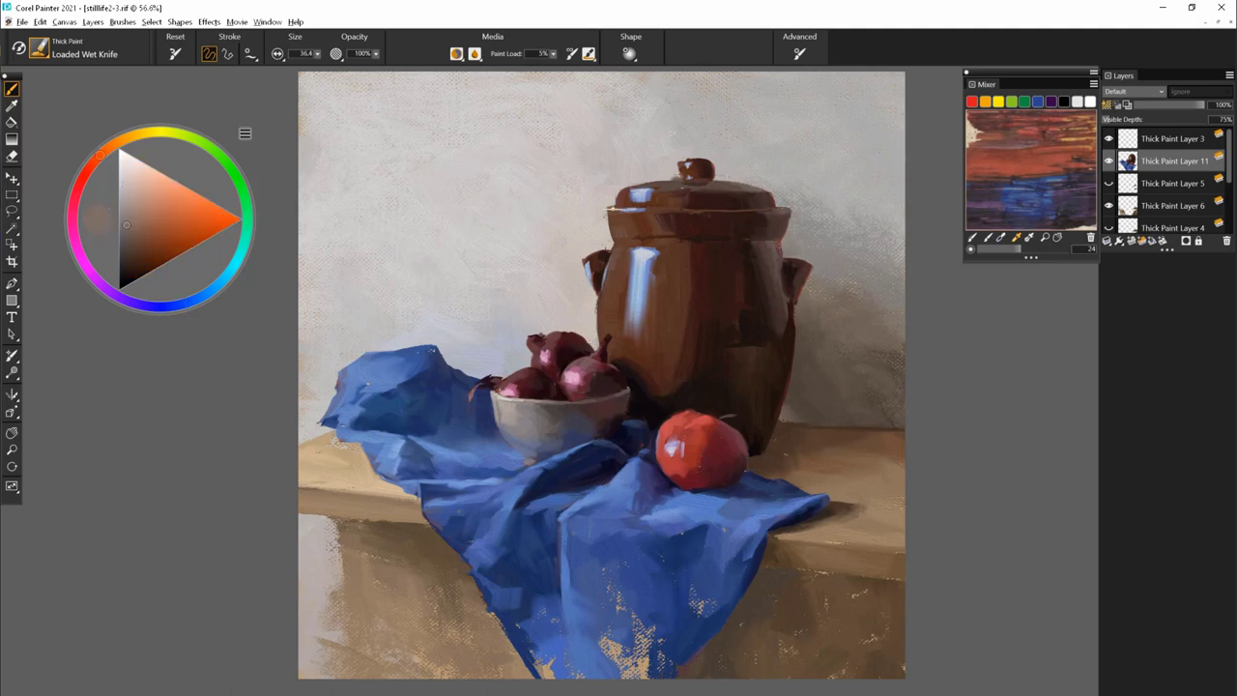
pyautogui.keyDown('alt'); pyautogui.click(613, 211); pyautogui.keyUp('alt')
pyautogui.keyDown('alt'); pyautogui.click(590, 267); pyautogui.keyUp('alt')
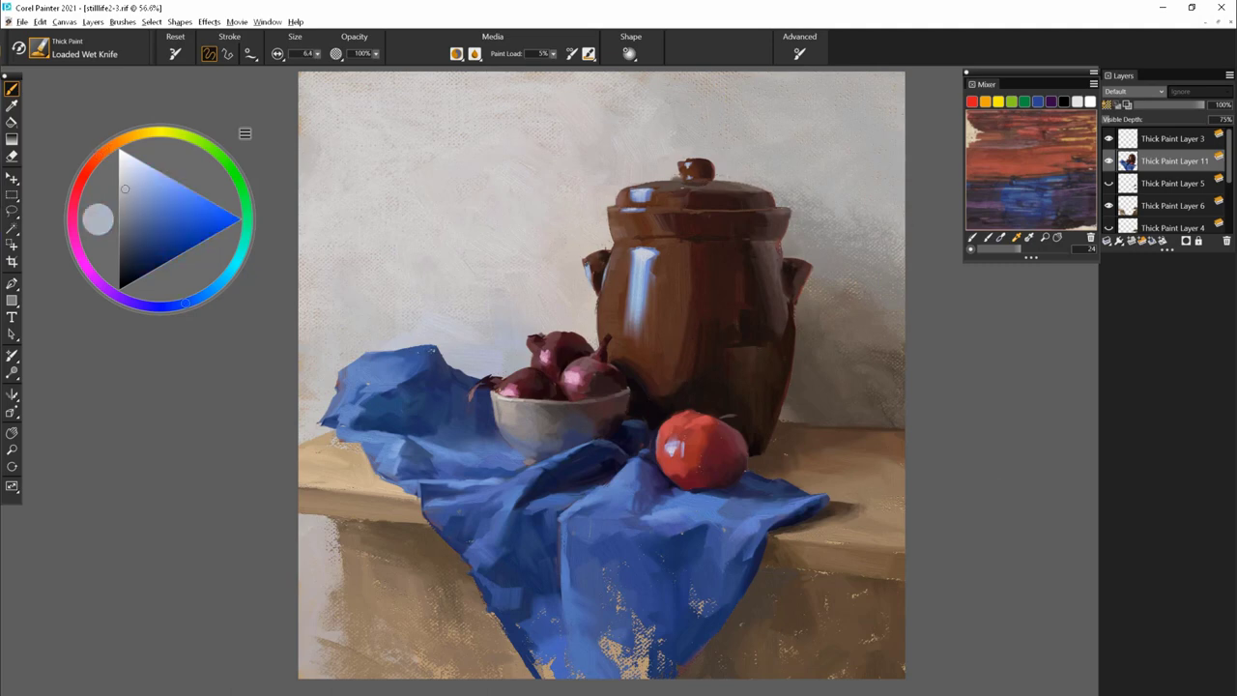
# - Blend the jar's body and left contour with sampled reddish and warm browns on Thick Paint Layer 11 at size 42.0
pyautogui.keyDown('alt'); pyautogui.click(708, 243); pyautogui.keyUp('alt')
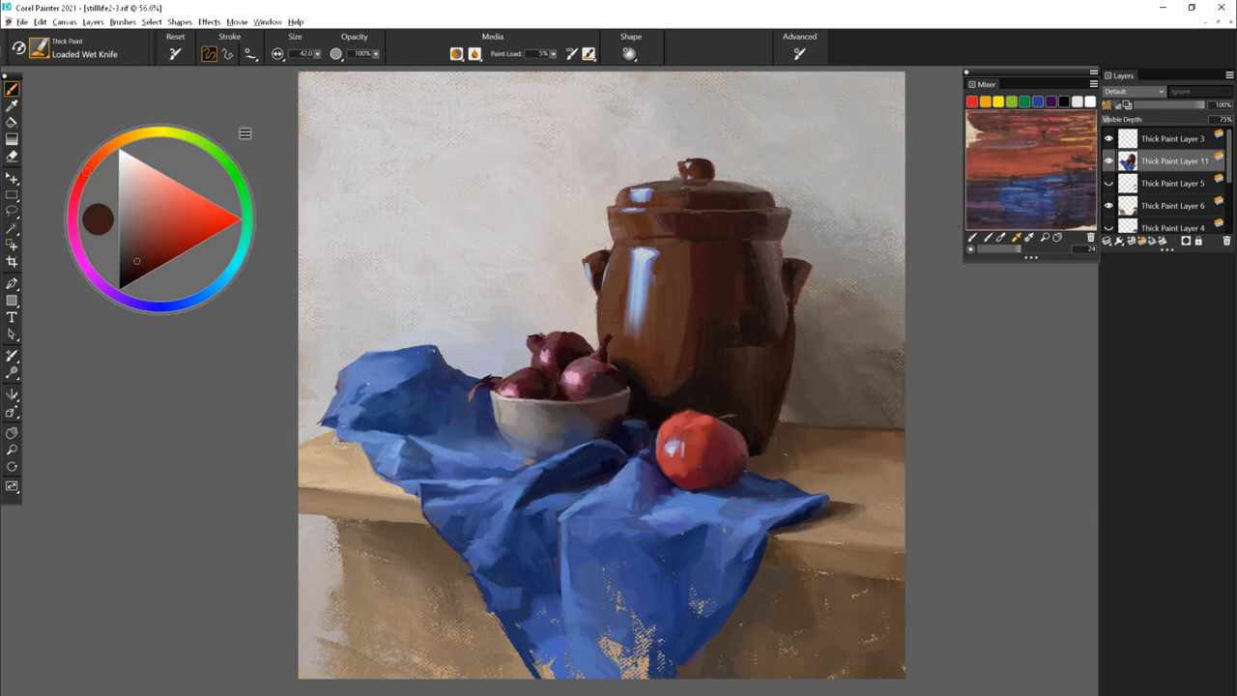
pyautogui.keyDown('alt'); pyautogui.click(542, 407); pyautogui.keyUp('alt')
pyautogui.keyDown('alt'); pyautogui.click(598, 315); pyautogui.keyUp('alt')
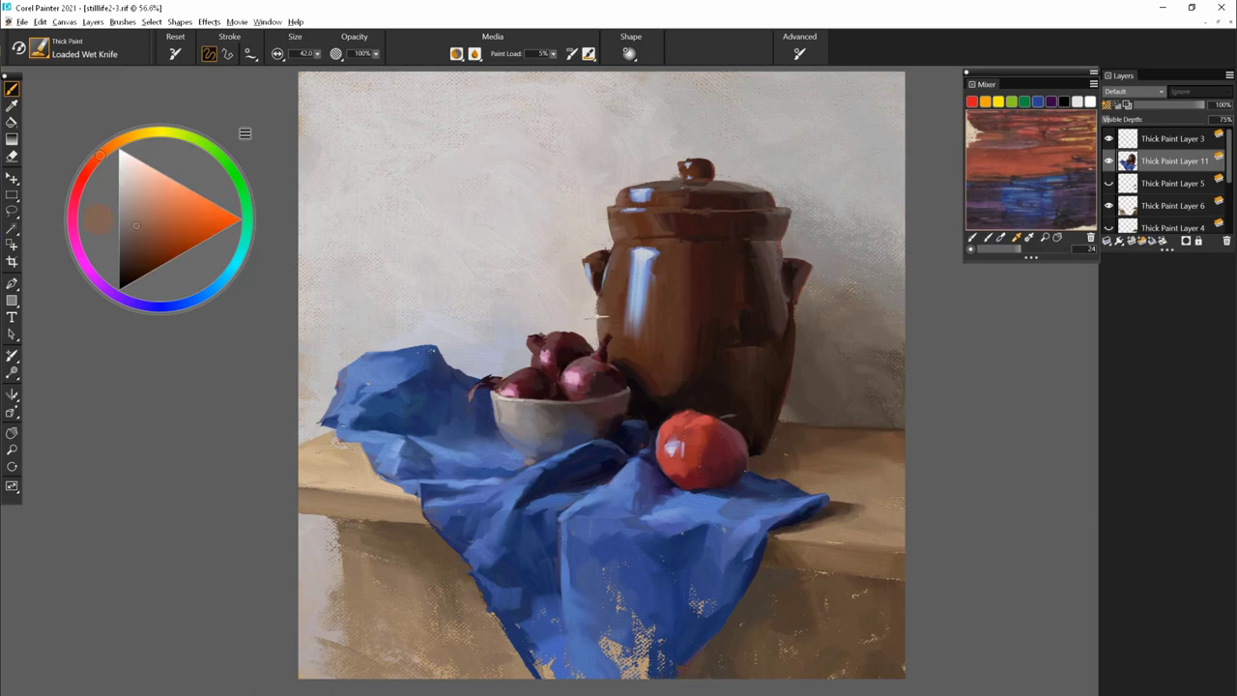
# - Smooth the table's left front edge with sampled tans on Thick Paint Layer 6 and trim the adjoining cloth edge with the Eraser Knife on Layer 11
pyautogui.keyDown('alt'); pyautogui.click(397, 515); pyautogui.keyUp('alt')
pyautogui.keyDown('ctrl'); pyautogui.click(397, 515); pyautogui.keyUp('ctrl')
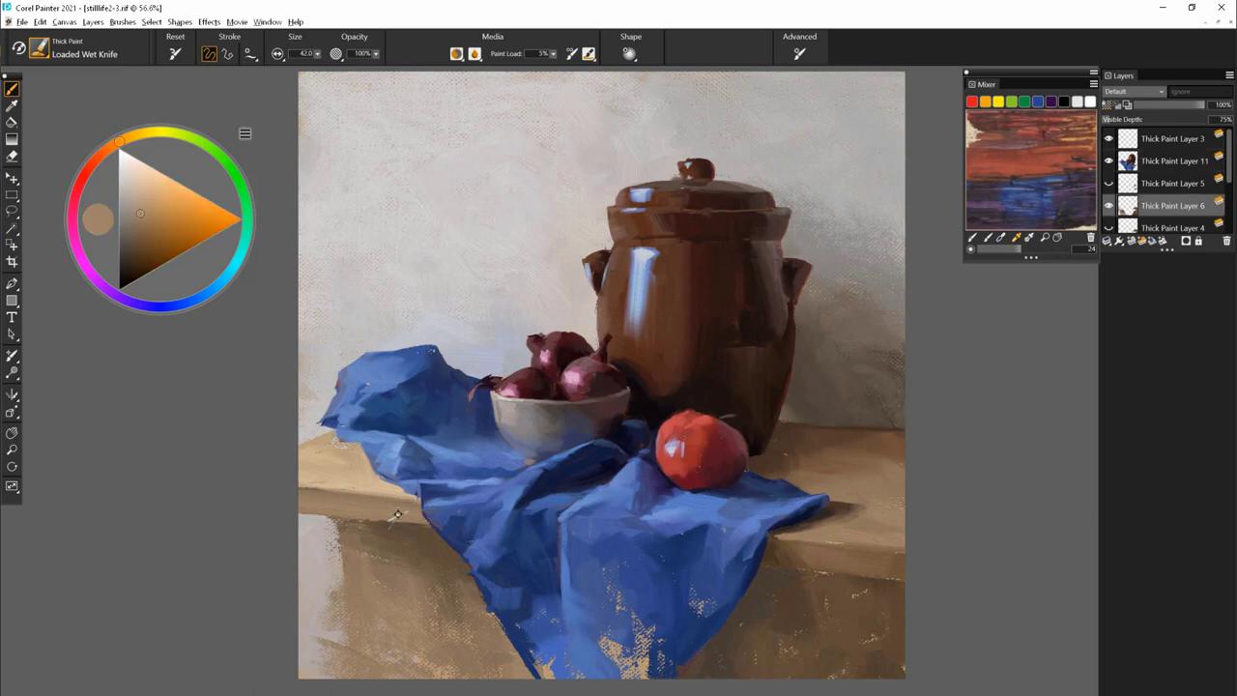
pyautogui.keyDown('alt'); pyautogui.click(667, 661); pyautogui.keyUp('alt')
pyautogui.keyDown('ctrl'); pyautogui.click(392, 491); pyautogui.keyUp('ctrl')
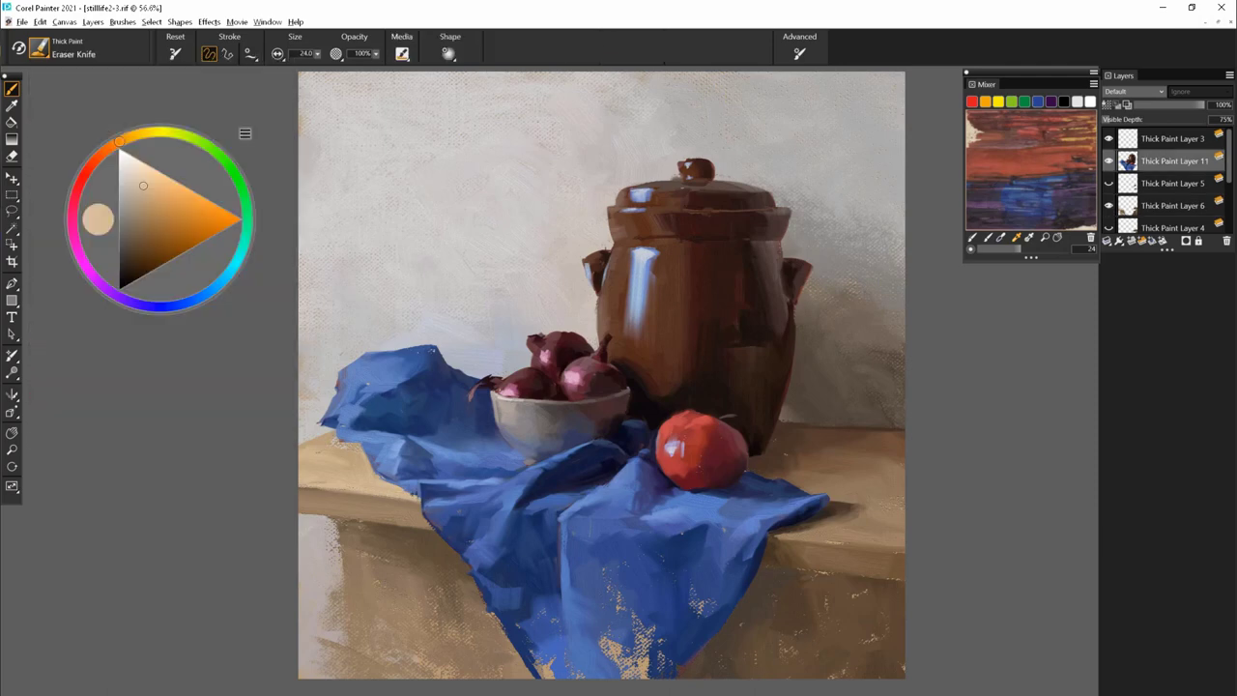
# - Deepen the cloth's central folds with sampled dark blues on Thick Paint Layer 11, using the Dry Flat Knife at size 57.9
pyautogui.hotkey('ctrl', 'b')
pyautogui.keyDown('alt'); pyautogui.click(556, 512); pyautogui.keyUp('alt')
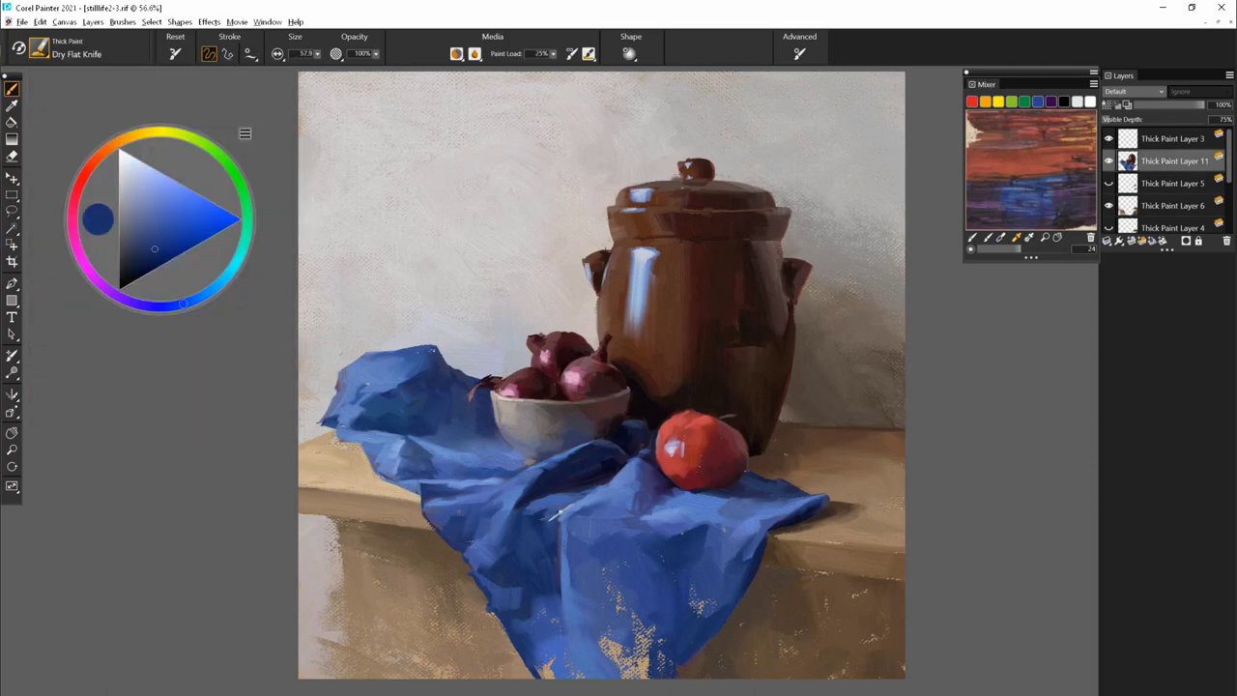
pyautogui.keyDown('alt'); pyautogui.click(580, 518); pyautogui.keyUp('alt')
# - Brush sampled blue-gray onto the wall behind the cloth and onion bowl on Thick Paint Layer 10 with the Dry Flat Knife at size 57.9
pyautogui.keyDown('alt'); pyautogui.click(464, 382); pyautogui.keyUp('alt')
pyautogui.moveTo(464, 382)
pyautogui.mouseDown()
pyautogui.moveTo(454, 358)
pyautogui.moveTo(502, 367)
pyautogui.mouseUp()
pyautogui.keyDown('alt'); pyautogui.click(575, 423); pyautogui.keyUp('alt')
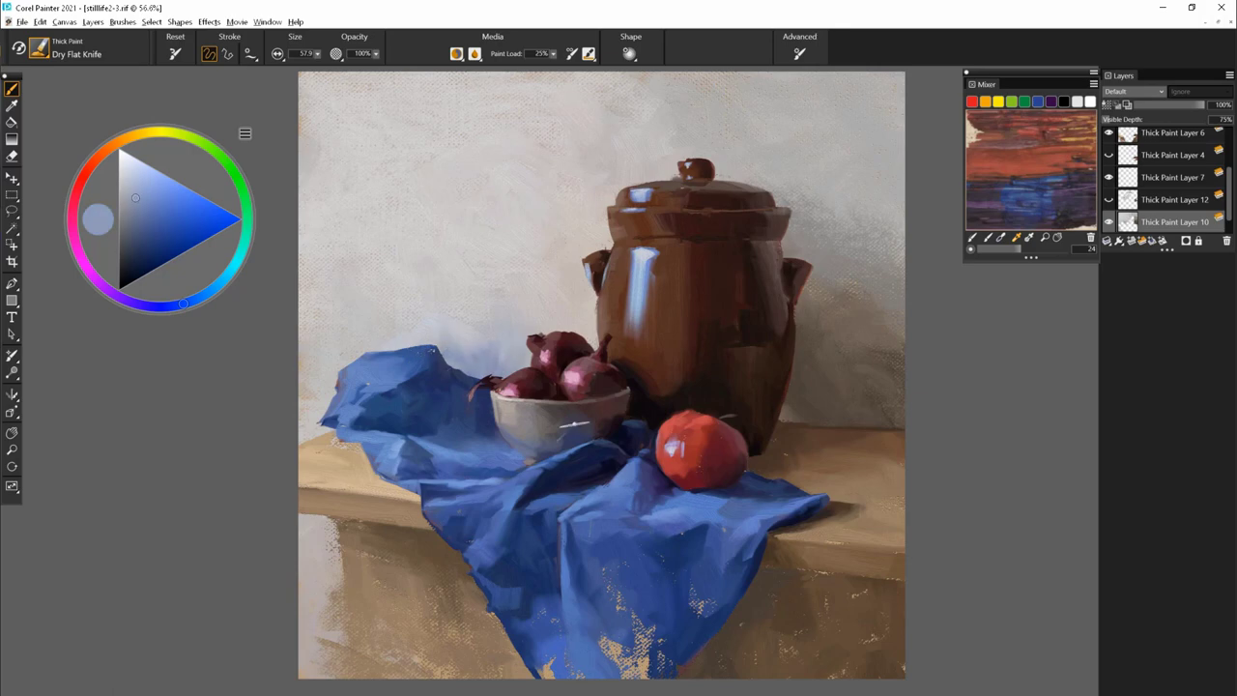
pyautogui.moveTo(575, 423)
pyautogui.mouseDown()
pyautogui.moveTo(436, 552)
pyautogui.moveTo(409, 532)
pyautogui.mouseUp()
# - Blend the jar's shadow side with sampled dark browns and touch up the red fruit with sampled pinkish red, using the Loaded Wet Knife at size 48.3
pyautogui.keyDown('alt'); pyautogui.click(464, 442); pyautogui.keyUp('alt')
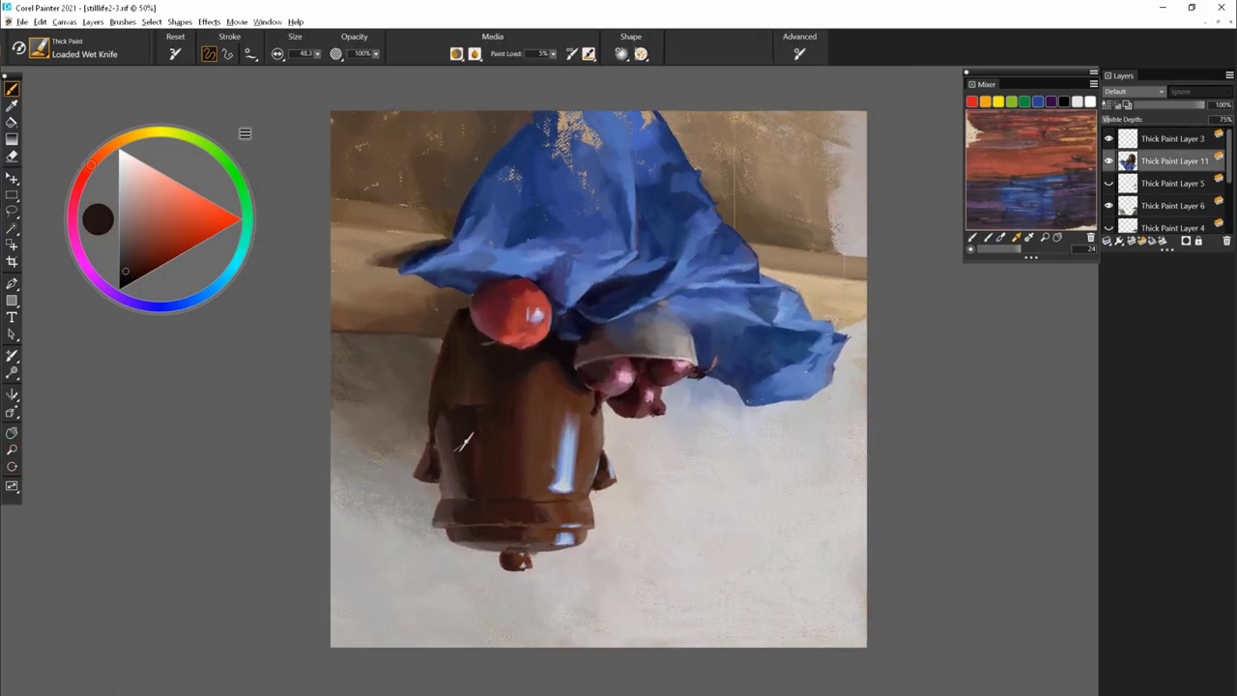
pyautogui.keyDown('alt'); pyautogui.click(451, 406); pyautogui.keyUp('alt')
pyautogui.keyDown('alt'); pyautogui.click(445, 377); pyautogui.keyUp('alt')
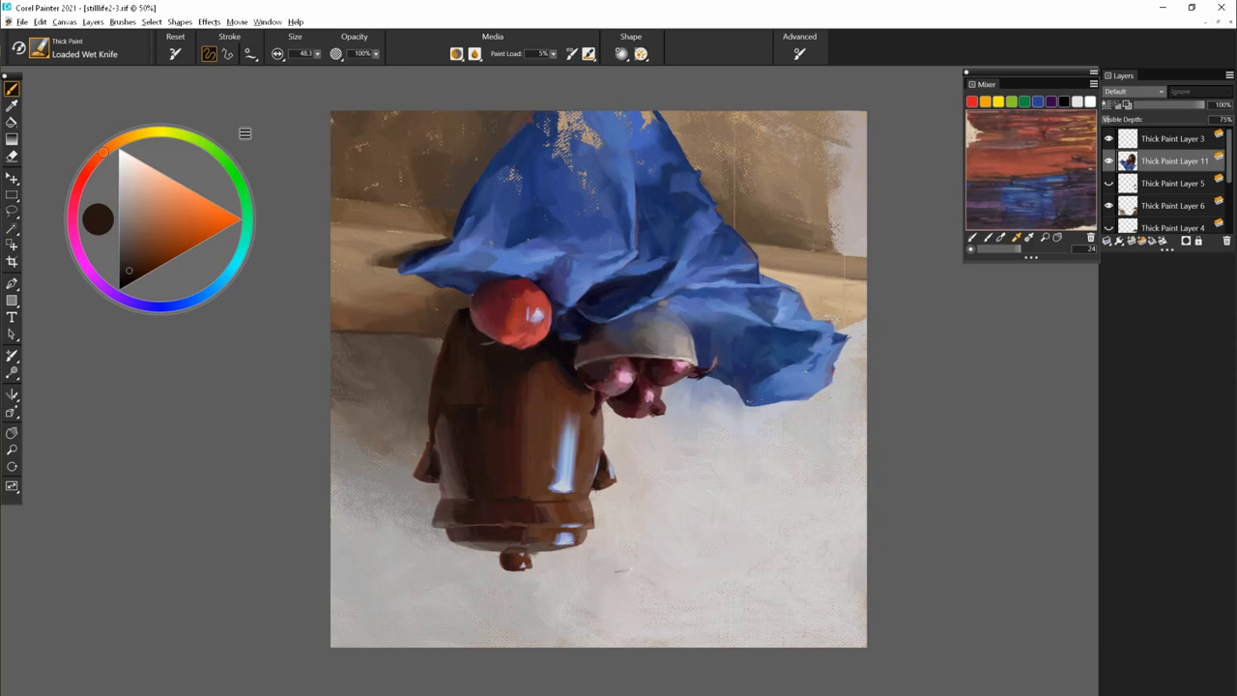
pyautogui.keyDown('alt'); pyautogui.click(430, 435); pyautogui.keyUp('alt')
pyautogui.keyDown('alt'); pyautogui.click(487, 425); pyautogui.keyUp('alt')
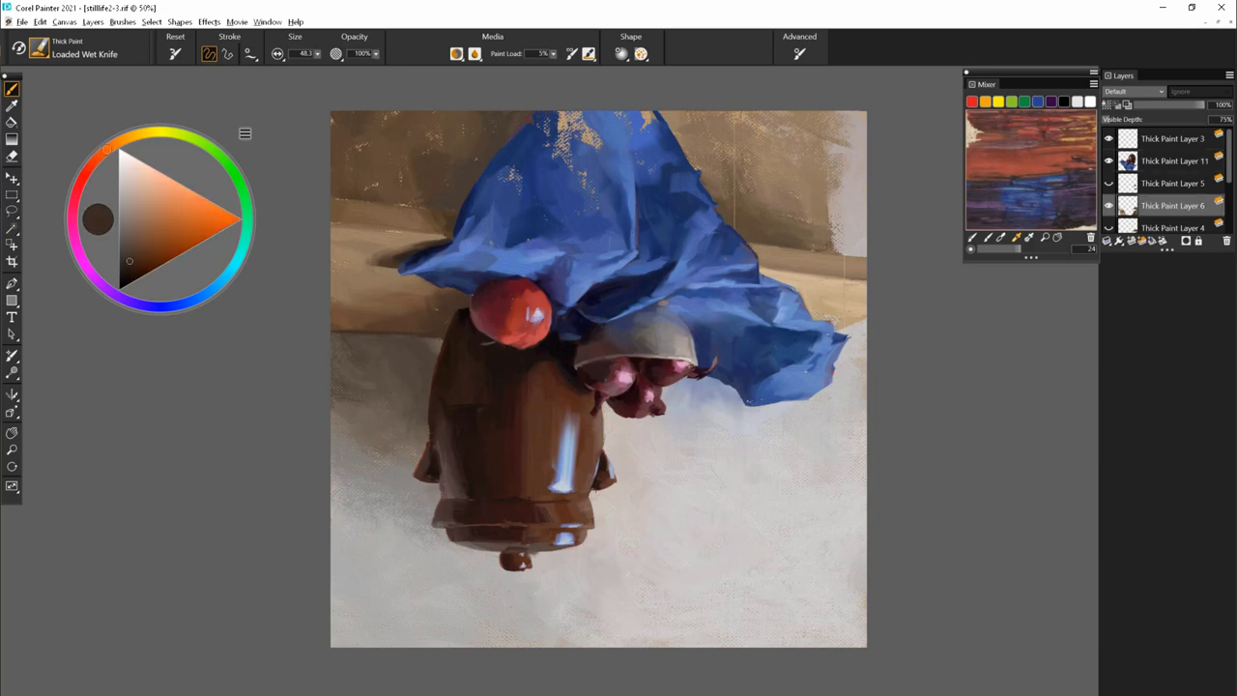
pyautogui.keyDown('alt'); pyautogui.click(507, 319); pyautogui.keyUp('alt')
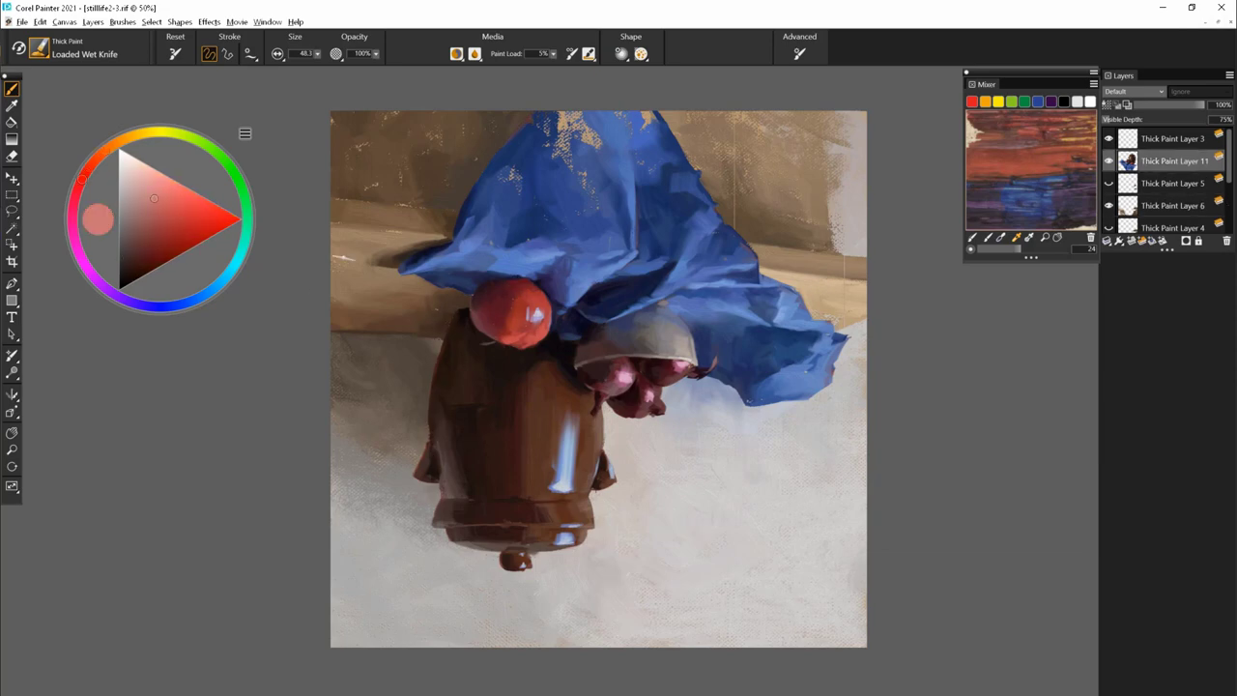
# - Work dark brown and deep blue accents into the jar beside the onion bowl with the Loaded Wet Knife at sizes 16.0 and 22.9
pyautogui.click(12, 449)
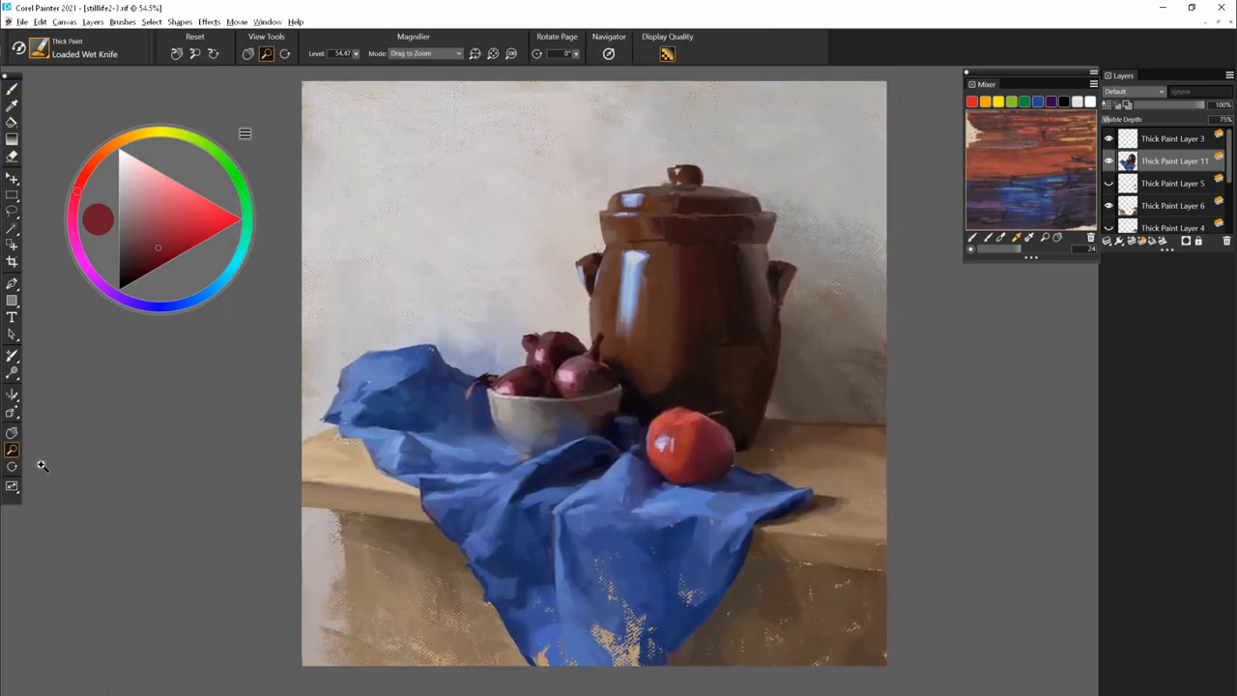
pyautogui.click(12, 89)
pyautogui.keyDown('alt'); pyautogui.click(632, 352); pyautogui.keyUp('alt')
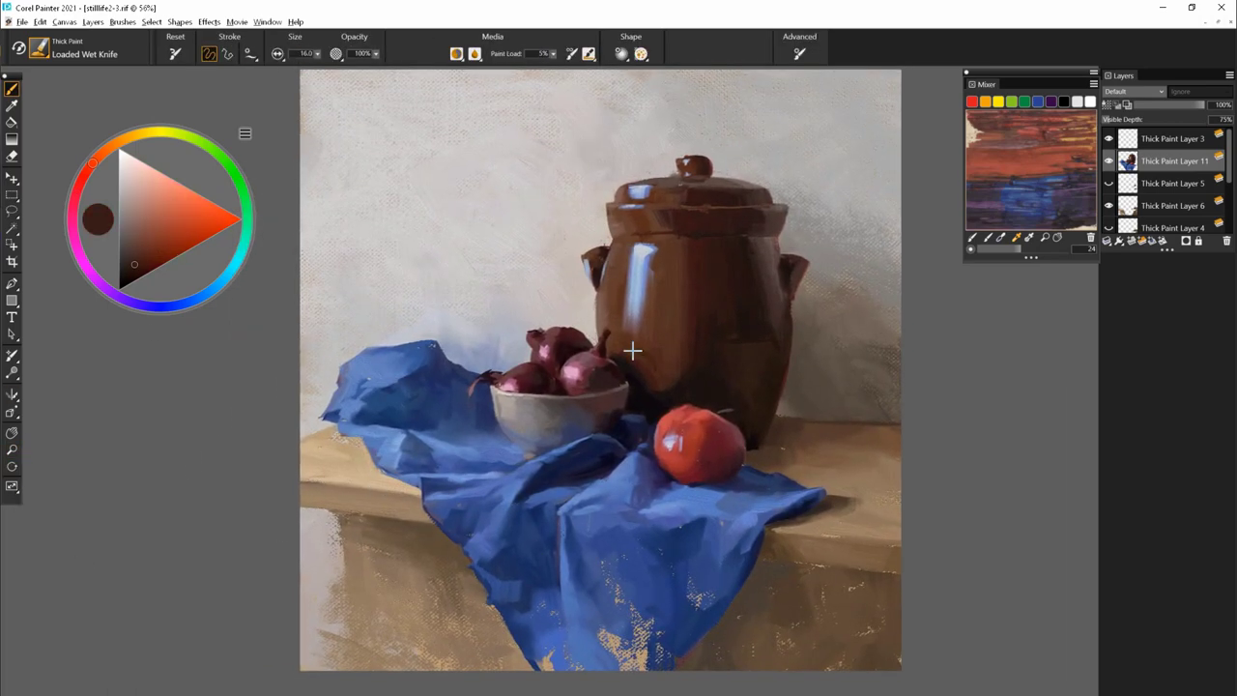
pyautogui.keyDown('alt'); pyautogui.click(574, 402); pyautogui.keyUp('alt')
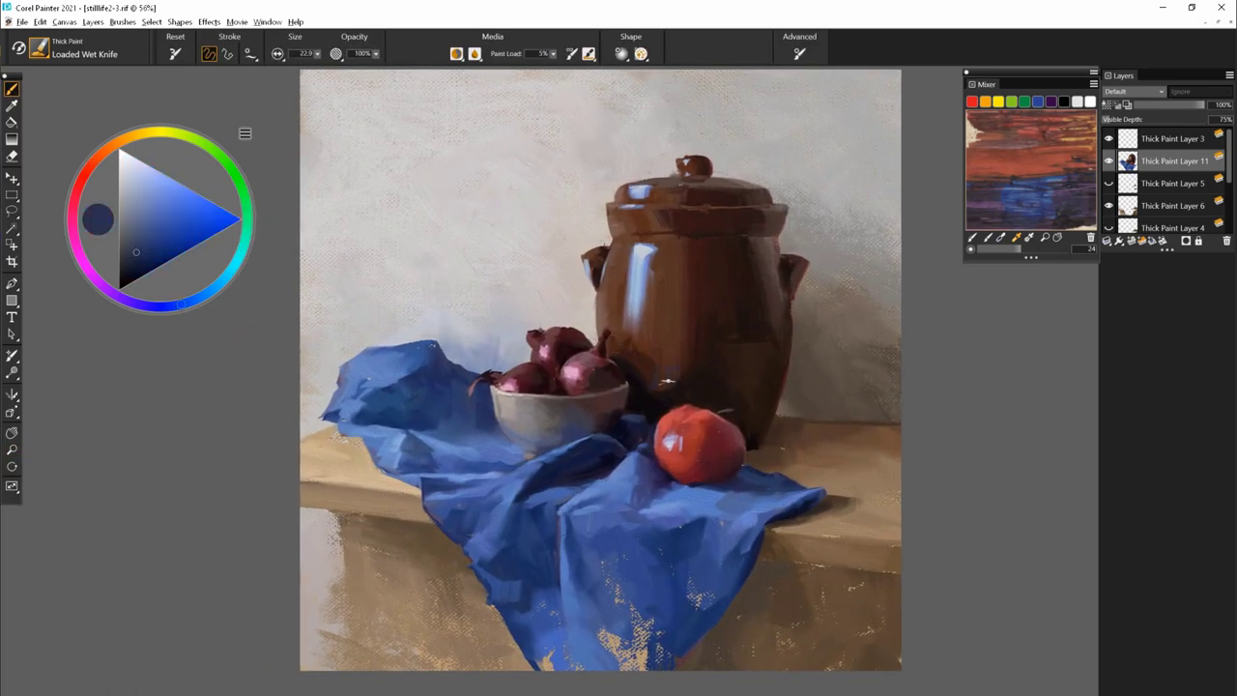
# - Blend sampled dark browns and deep blue into the shadows between bowl, jar and cloth with the Loaded Wet Knife at size 31.2
pyautogui.keyDown('alt'); pyautogui.click(652, 377); pyautogui.keyUp('alt')
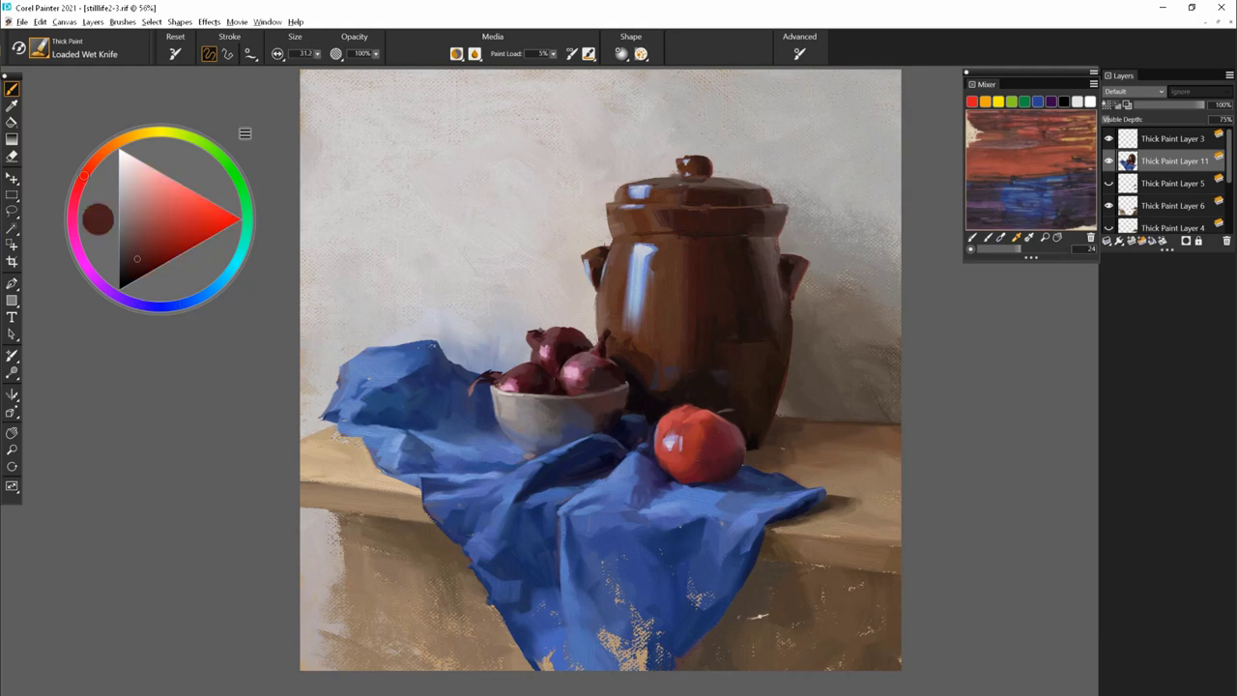
pyautogui.keyDown('alt'); pyautogui.click(609, 334); pyautogui.keyUp('alt')
pyautogui.keyDown('alt'); pyautogui.click(644, 404); pyautogui.keyUp('alt')
pyautogui.keyDown('alt'); pyautogui.click(631, 406); pyautogui.keyUp('alt')
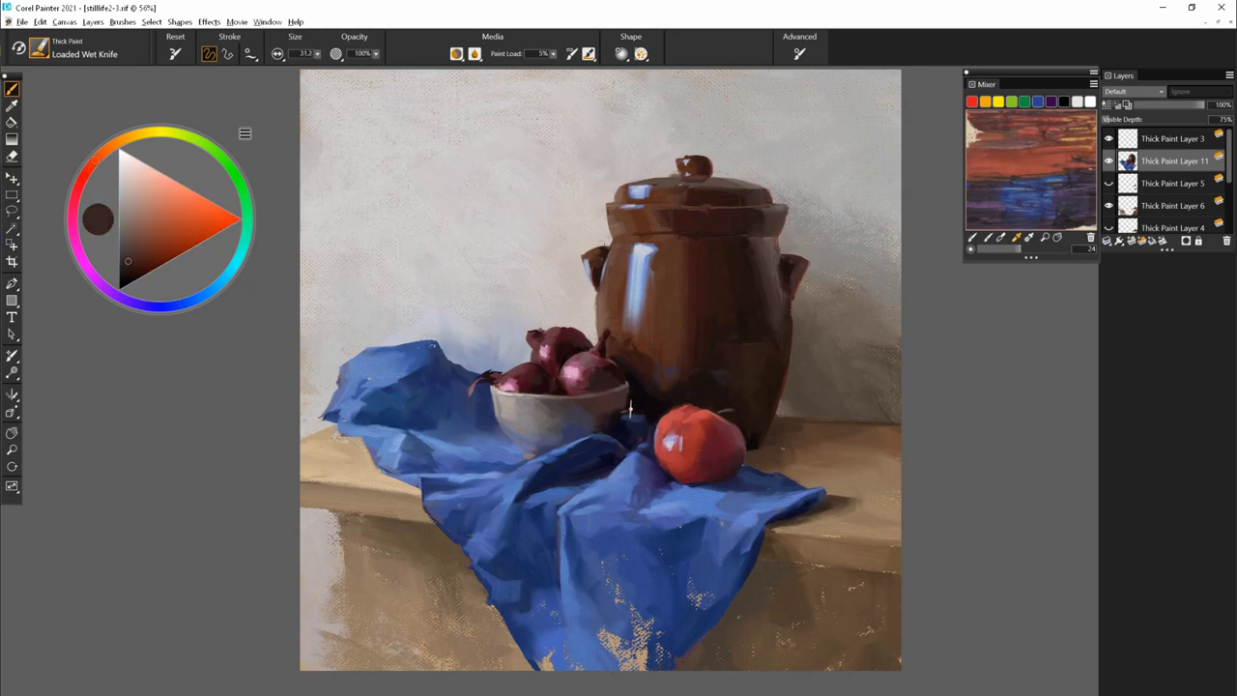
pyautogui.keyDown('alt'); pyautogui.click(630, 414); pyautogui.keyUp('alt')
pyautogui.keyDown('alt'); pyautogui.click(665, 488); pyautogui.keyUp('alt')
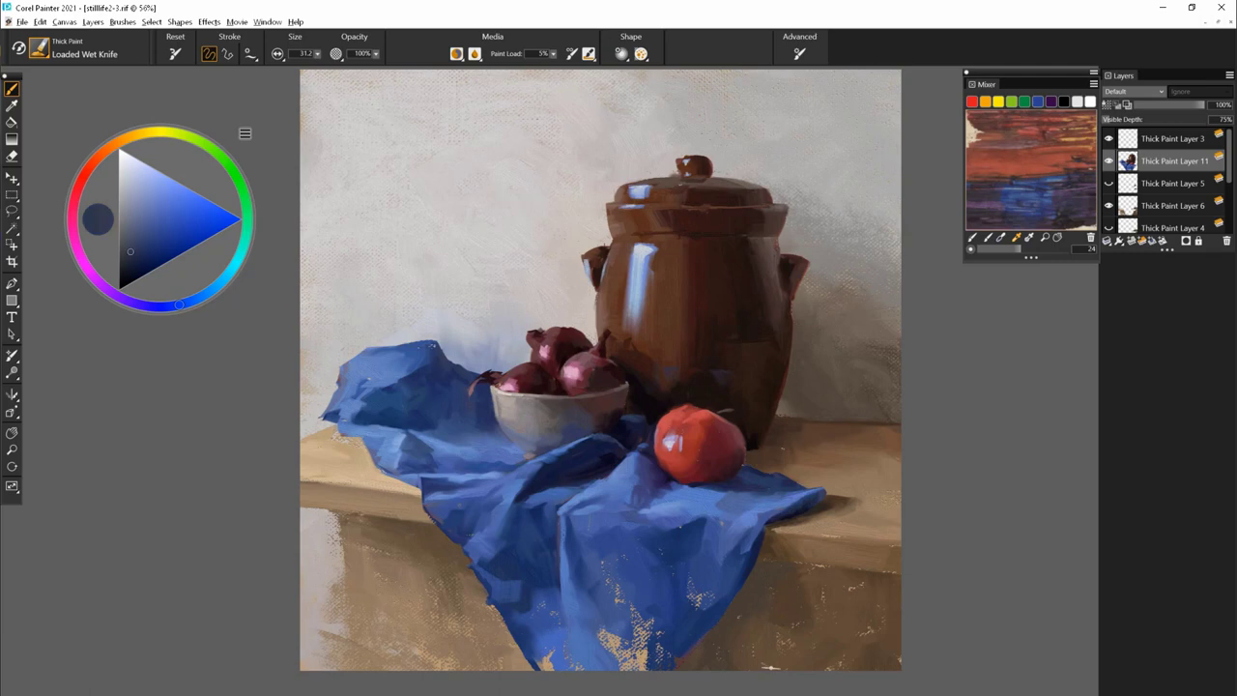
# - Rework the table edge and front beside the hanging cloth with sampled browns on Thick Paint Layer 6, using the Loaded Wet Knife
pyautogui.press('e')
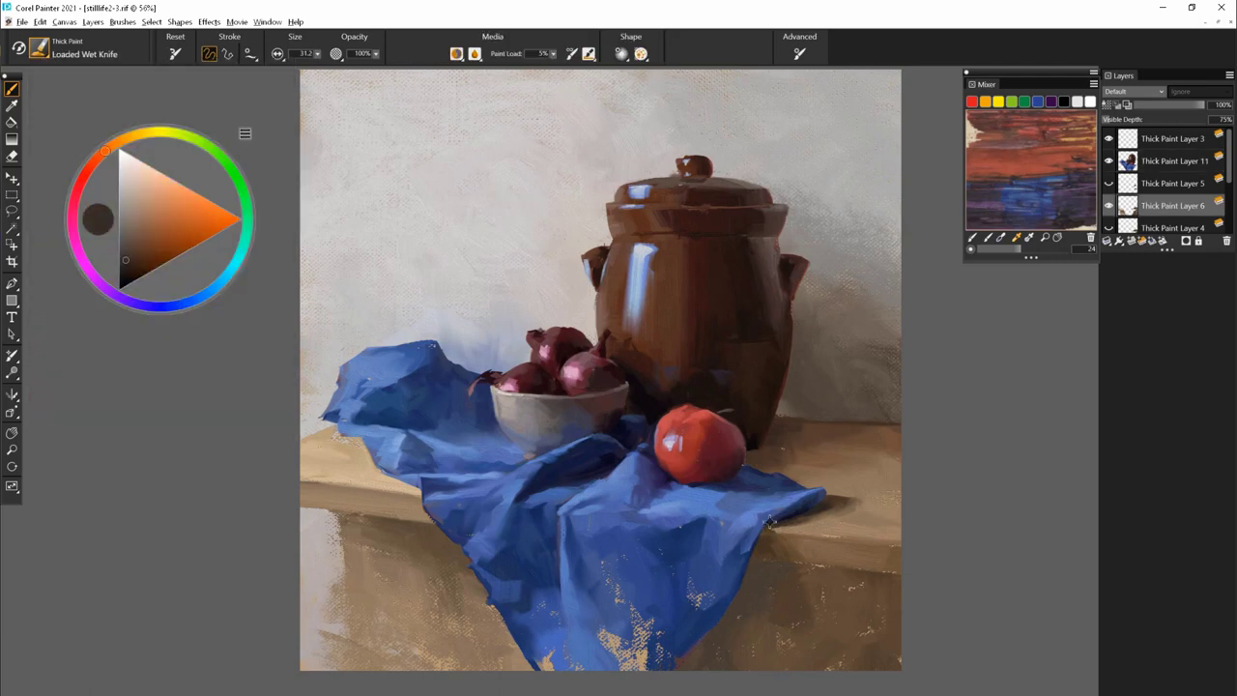
pyautogui.keyDown('alt'); pyautogui.click(770, 526); pyautogui.keyUp('alt')
pyautogui.keyDown('alt'); pyautogui.click(764, 621); pyautogui.keyUp('alt')
pyautogui.keyDown('alt'); pyautogui.click(805, 647); pyautogui.keyUp('alt')
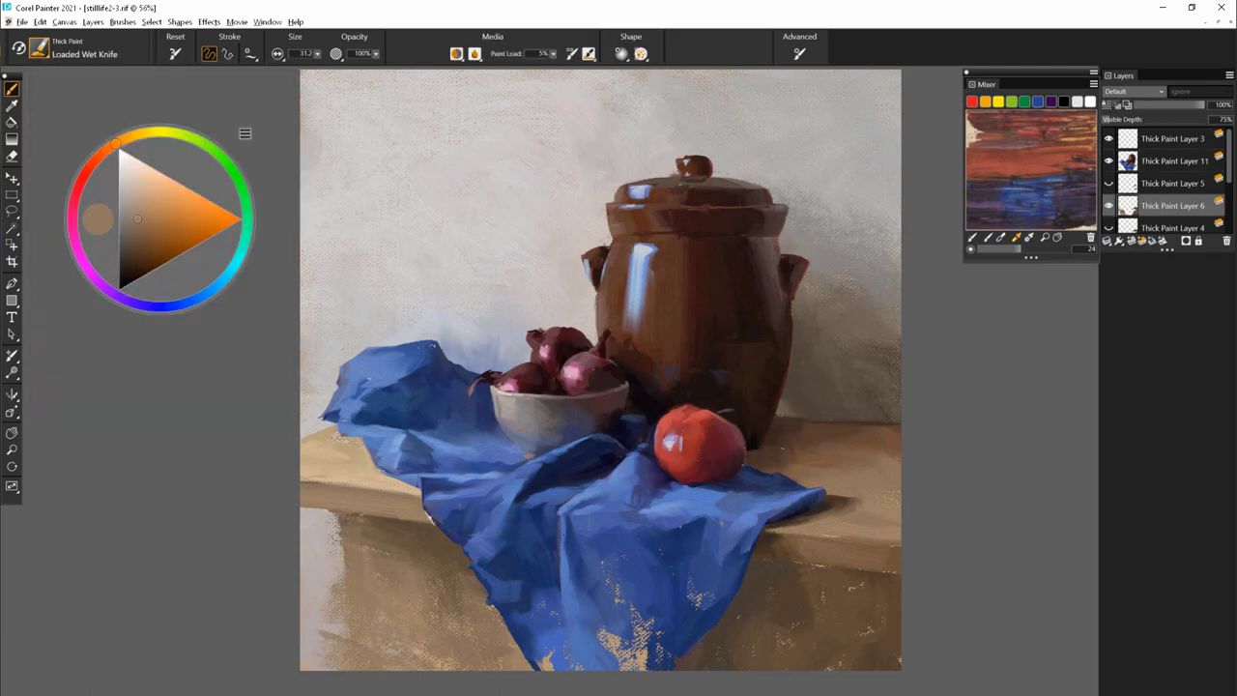
pyautogui.keyDown('alt'); pyautogui.click(733, 563); pyautogui.keyUp('alt')
pyautogui.keyDown('alt'); pyautogui.click(753, 529); pyautogui.keyUp('alt')
# - Touch up the jar's lid knob and the red fruit with sampled colors on Thick Paint Layer 11
pyautogui.keyDown('alt'); pyautogui.click(696, 445); pyautogui.keyUp('alt')
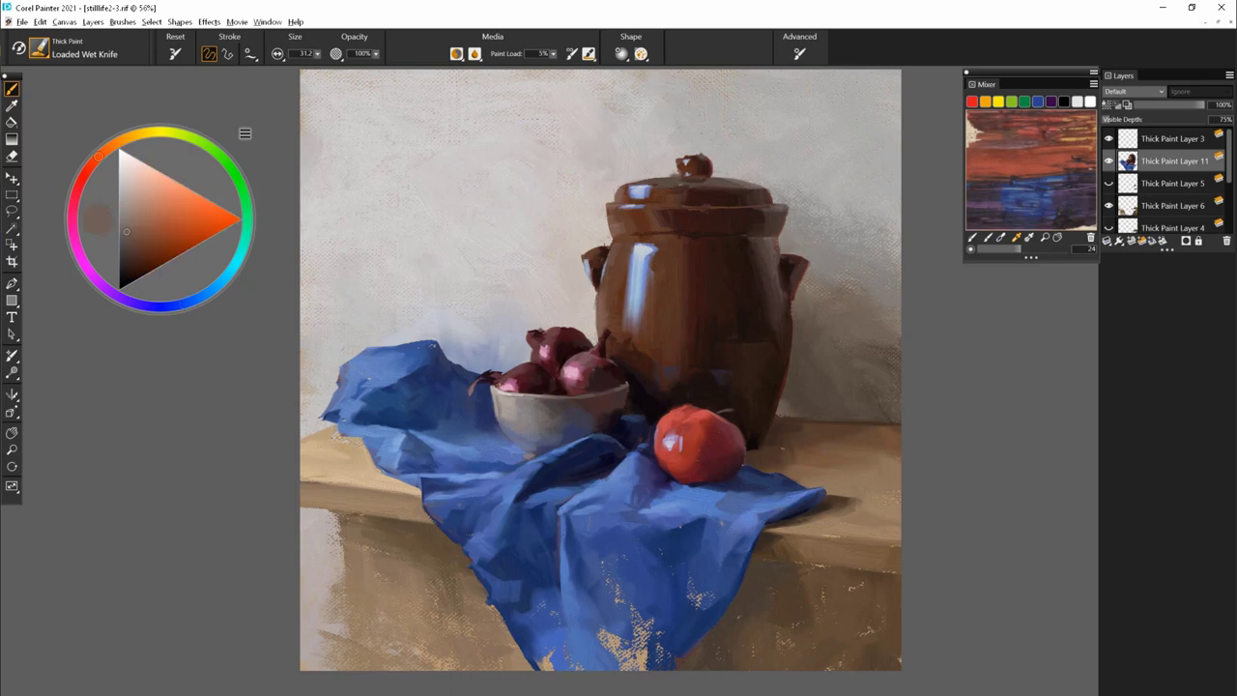
pyautogui.keyDown('alt'); pyautogui.click(689, 163); pyautogui.keyUp('alt')
pyautogui.keyDown('alt'); pyautogui.click(708, 454); pyautogui.keyUp('alt')
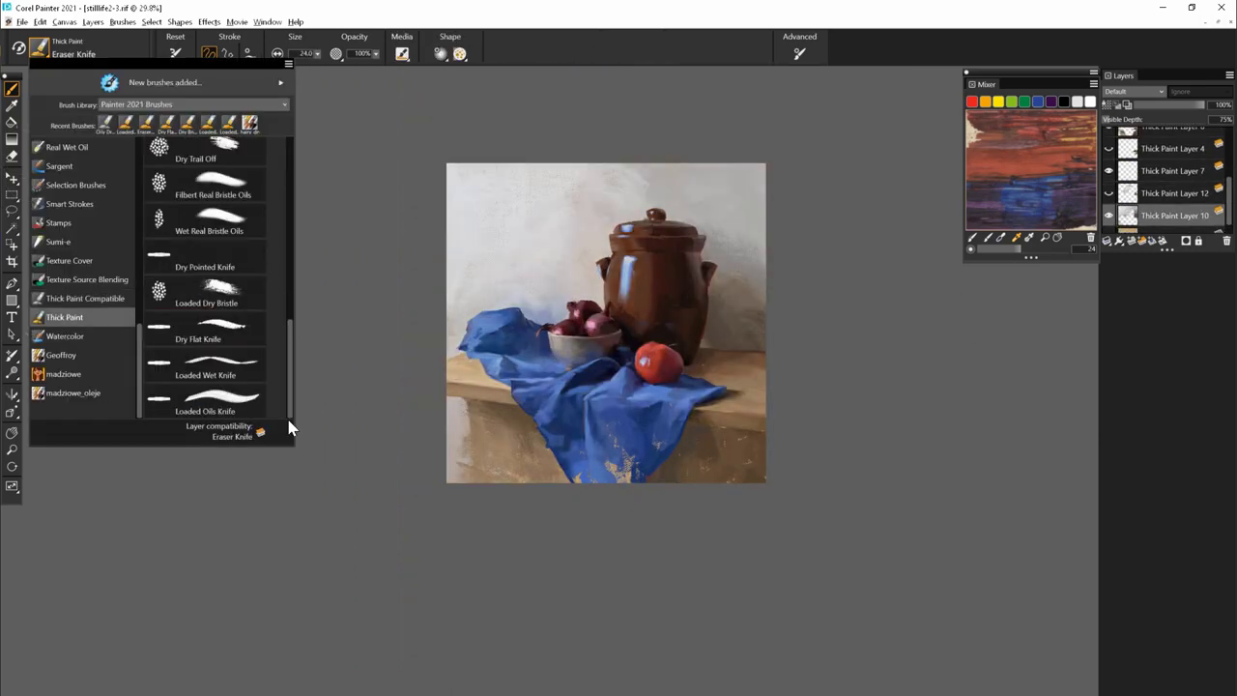
# - Smooth the wall above the cloth with sampled light grays on Thick Paint Layer 10, using Loaded Oils Knife and Loaded Wet Knife at size 107.0
pyautogui.click(280, 416)
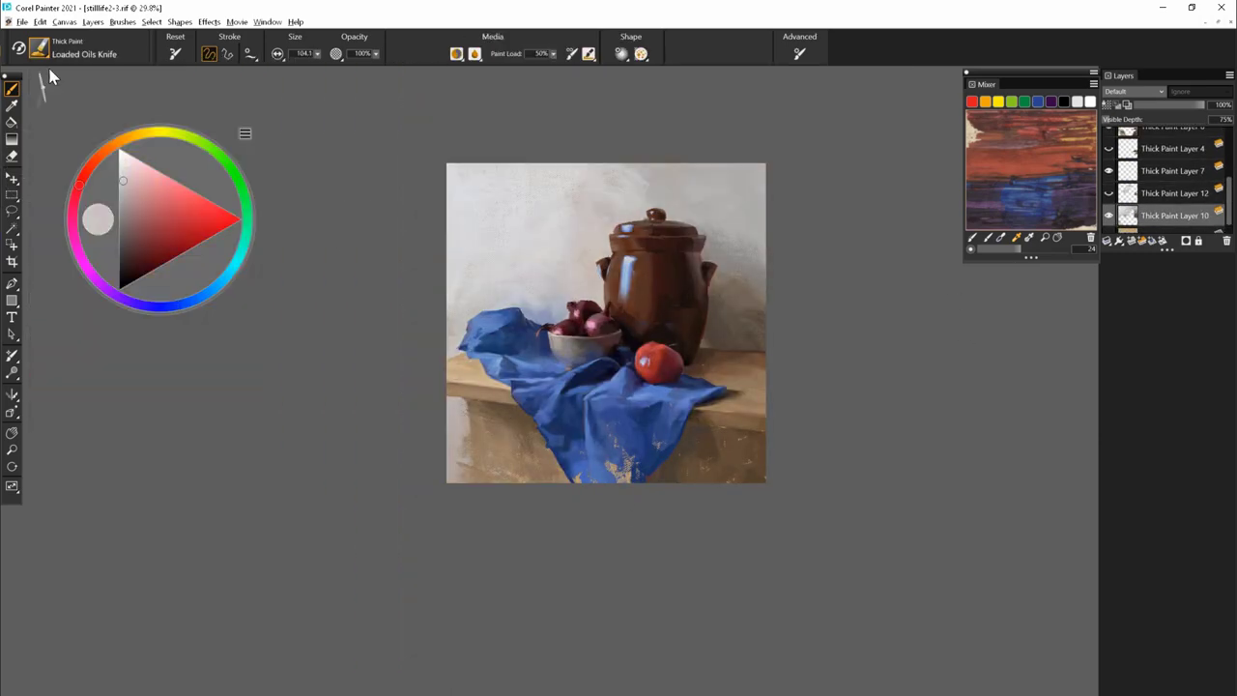
pyautogui.keyDown('alt'); pyautogui.click(532, 286); pyautogui.keyUp('alt')
pyautogui.keyDown('alt'); pyautogui.click(504, 343); pyautogui.keyUp('alt')
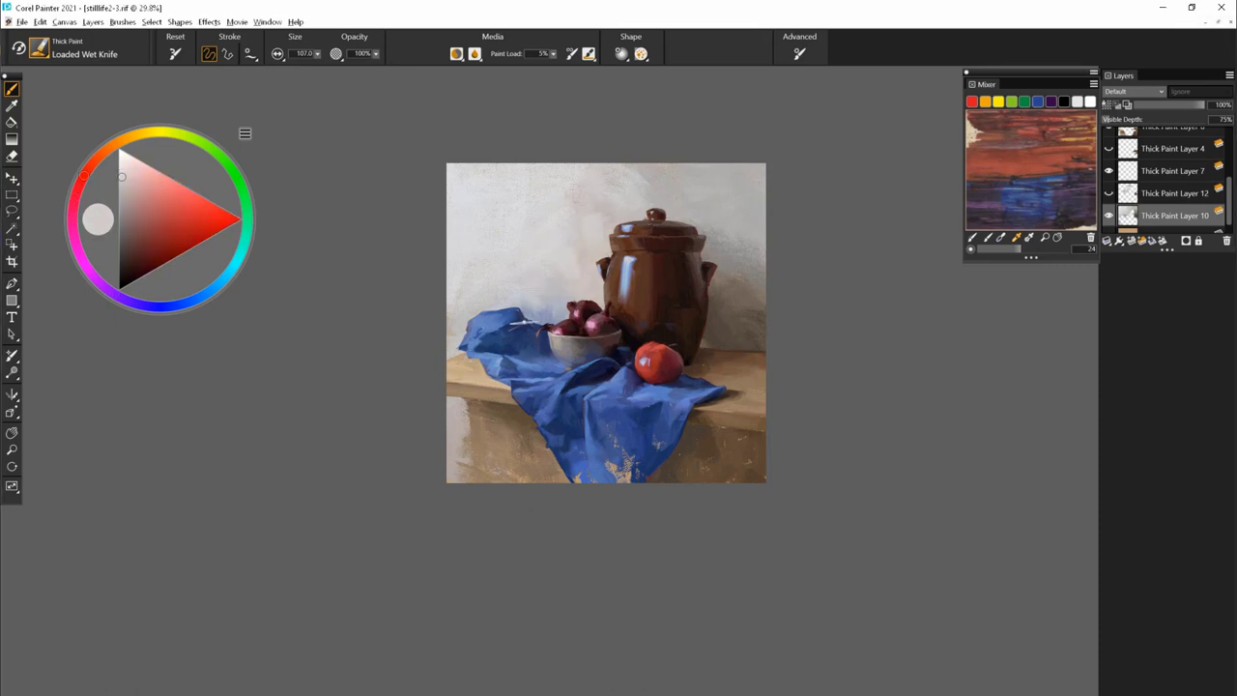
pyautogui.keyDown('alt'); pyautogui.click(524, 326); pyautogui.keyUp('alt')
pyautogui.keyDown('alt'); pyautogui.click(476, 371); pyautogui.keyUp('alt')
pyautogui.keyDown('alt'); pyautogui.click(454, 413); pyautogui.keyUp('alt')
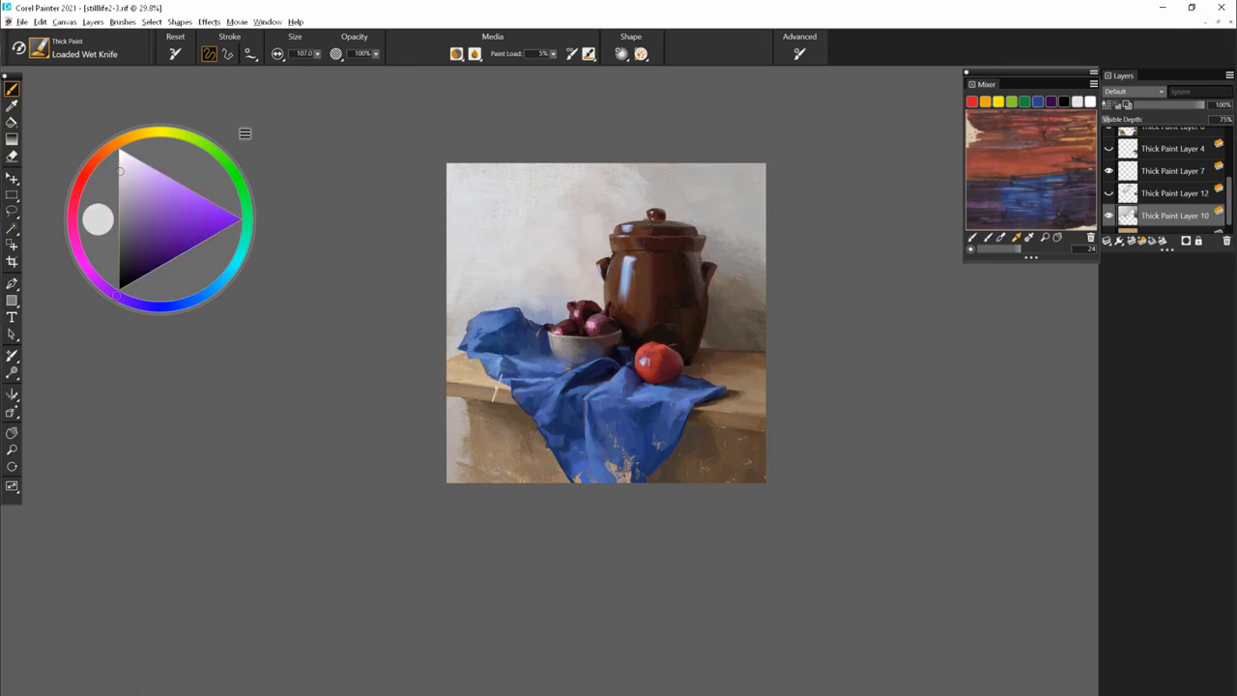
# - Cover the pale patch at the table front's left end with sampled browns on Thick Paint Layer 6, using the Dry Flat Knife at size 102.3
pyautogui.keyDown('alt'); pyautogui.click(481, 445); pyautogui.keyUp('alt')
pyautogui.keyDown('alt'); pyautogui.click(467, 446); pyautogui.keyUp('alt')
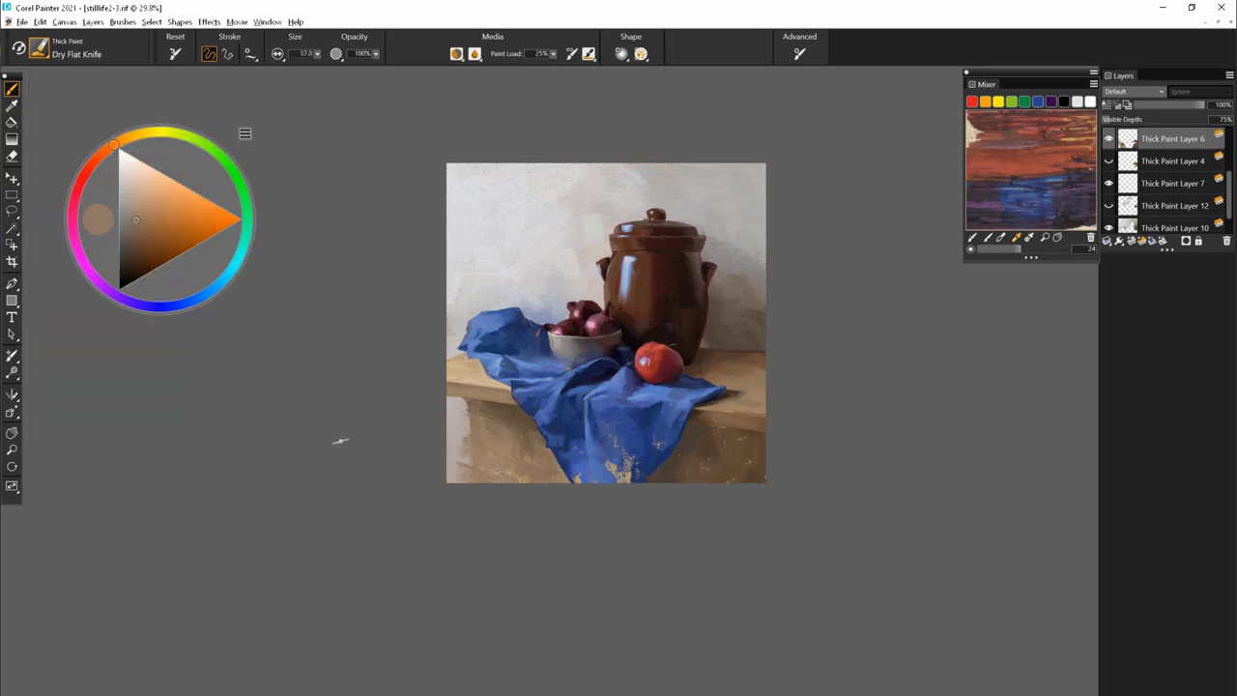
pyautogui.click(799, 53)
pyautogui.keyDown('alt'); pyautogui.click(455, 415); pyautogui.keyUp('alt')
pyautogui.keyDown('alt'); pyautogui.click(460, 420); pyautogui.keyUp('alt')
pyautogui.keyDown('alt'); pyautogui.click(458, 471); pyautogui.keyUp('alt')
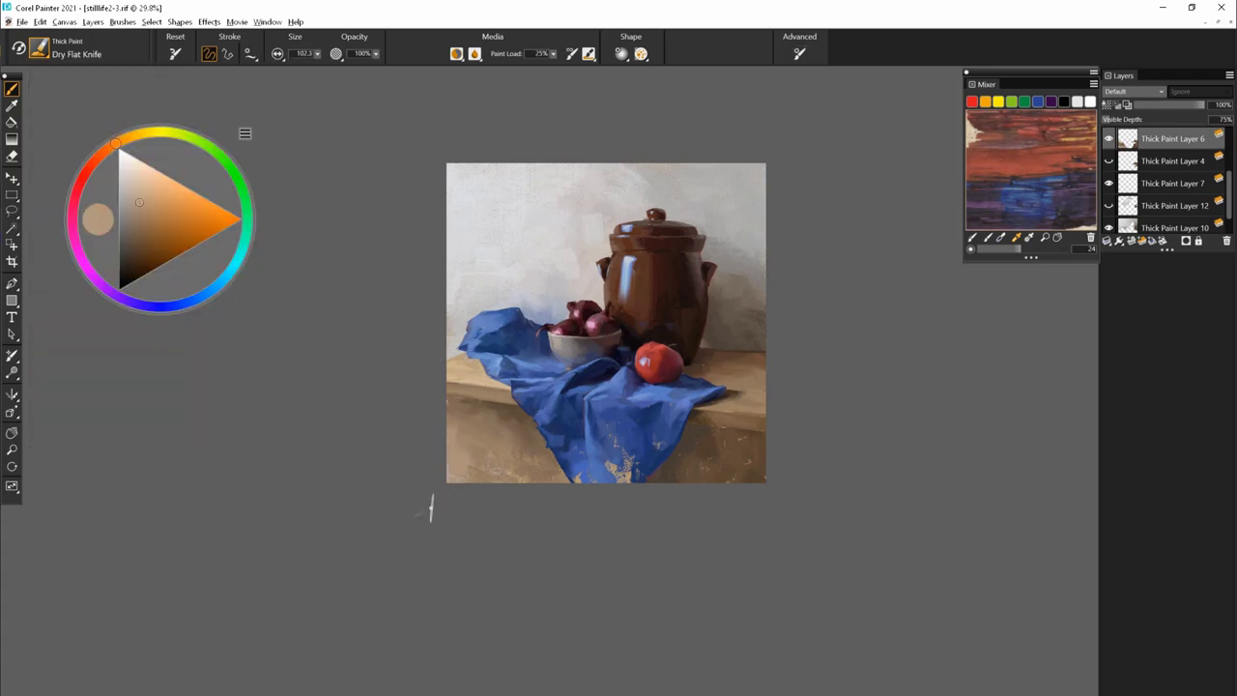
# - Blend the left part of the table front with sampled tan and dark brown, using the Loaded Wet Knife at size 107.0
pyautogui.hotkey('ctrl', 'b')
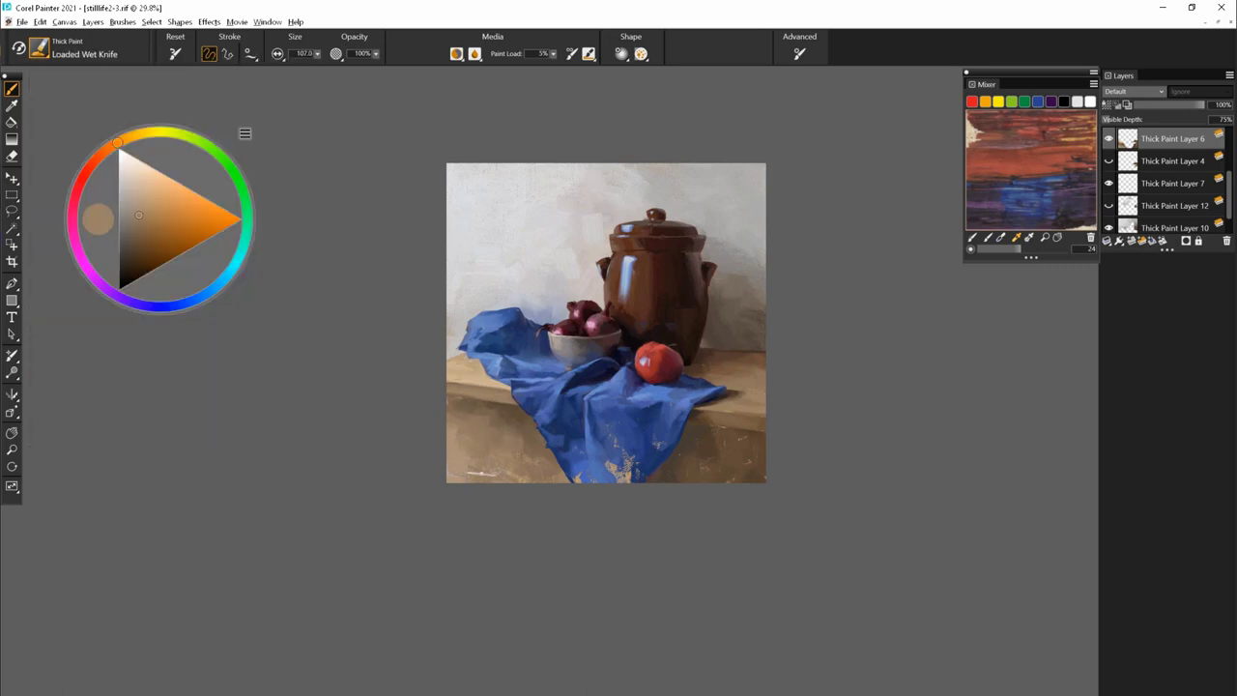
pyautogui.keyDown('alt'); pyautogui.click(454, 471); pyautogui.keyUp('alt')
pyautogui.keyDown('alt'); pyautogui.click(471, 410); pyautogui.keyUp('alt')
pyautogui.keyDown('alt'); pyautogui.click(466, 466); pyautogui.keyUp('alt')
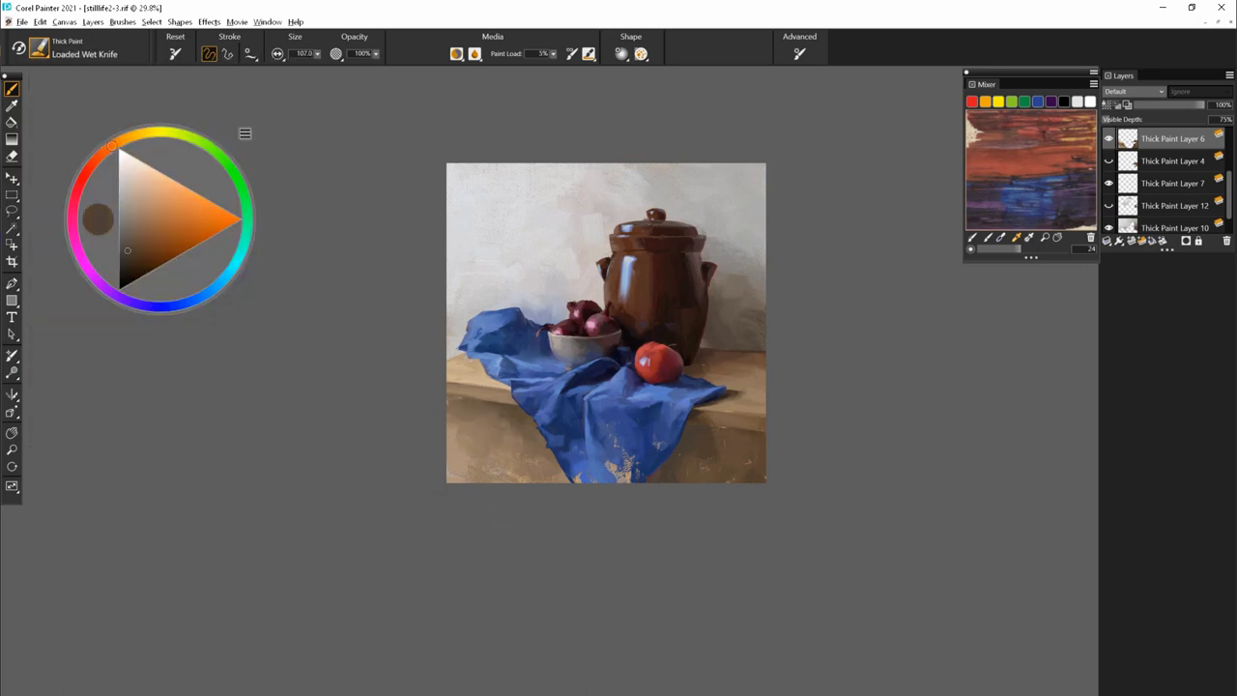
# - Clean up Thick Paint Layer 10 with the Eraser Knife, and touch up the table on Layer 6 with the Loaded Wet Knife at size 54.6
pyautogui.hotkey('ctrl', 'b')
pyautogui.click(216, 354)
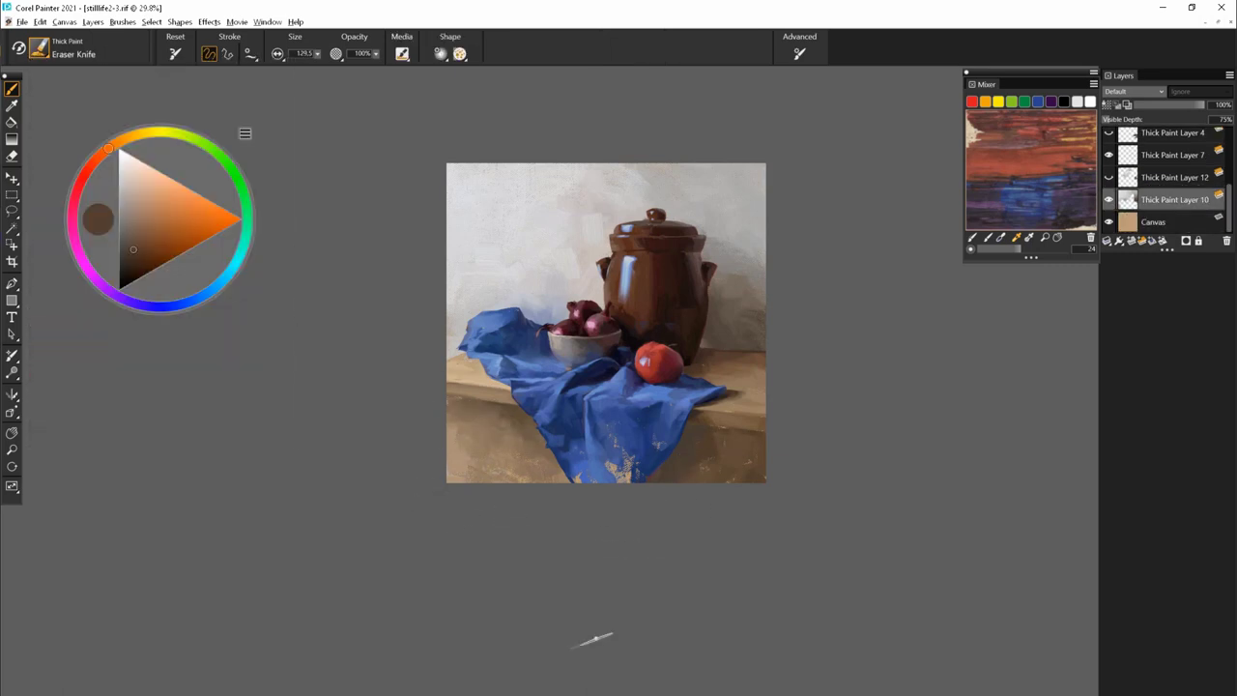
pyautogui.hotkey('ctrl', 'b')
pyautogui.click(124, 121)
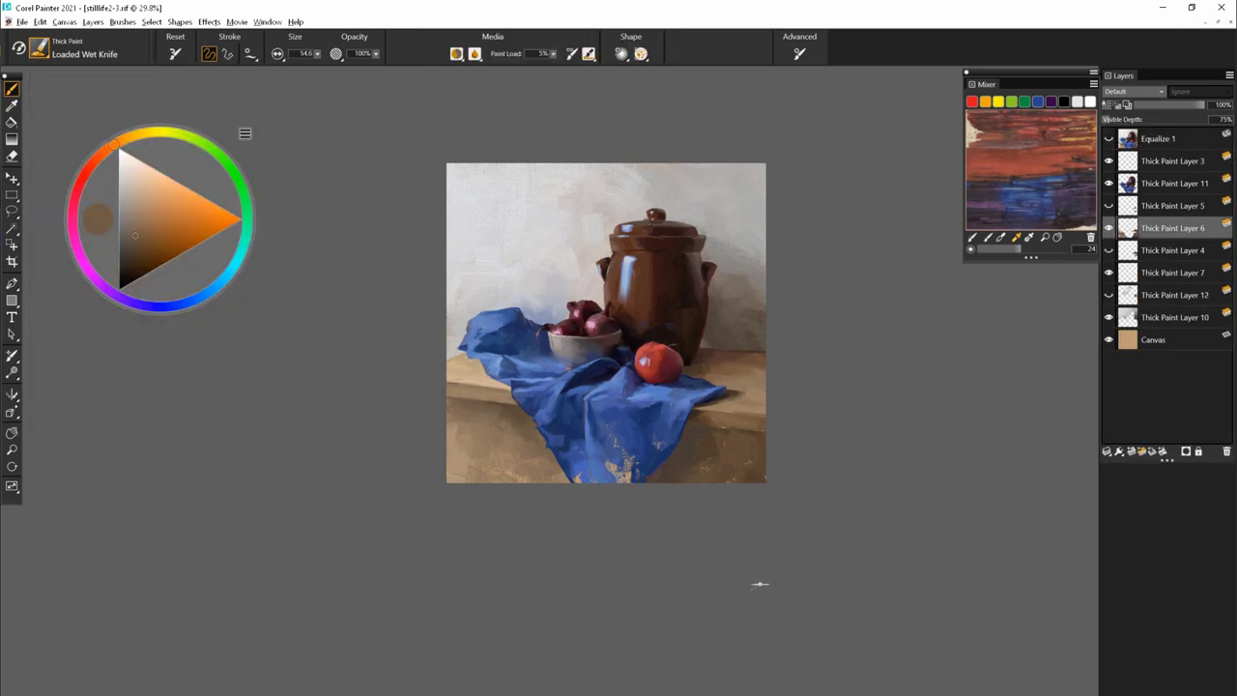
pyautogui.keyDown('alt'); pyautogui.click(454, 361); pyautogui.keyUp('alt')
# - Brush sampled tan under the table front's left part on Thick Paint Layer 10 with the Dry Flat Knife at size 102.3
pyautogui.hotkey('ctrl', 'shift', 'b')
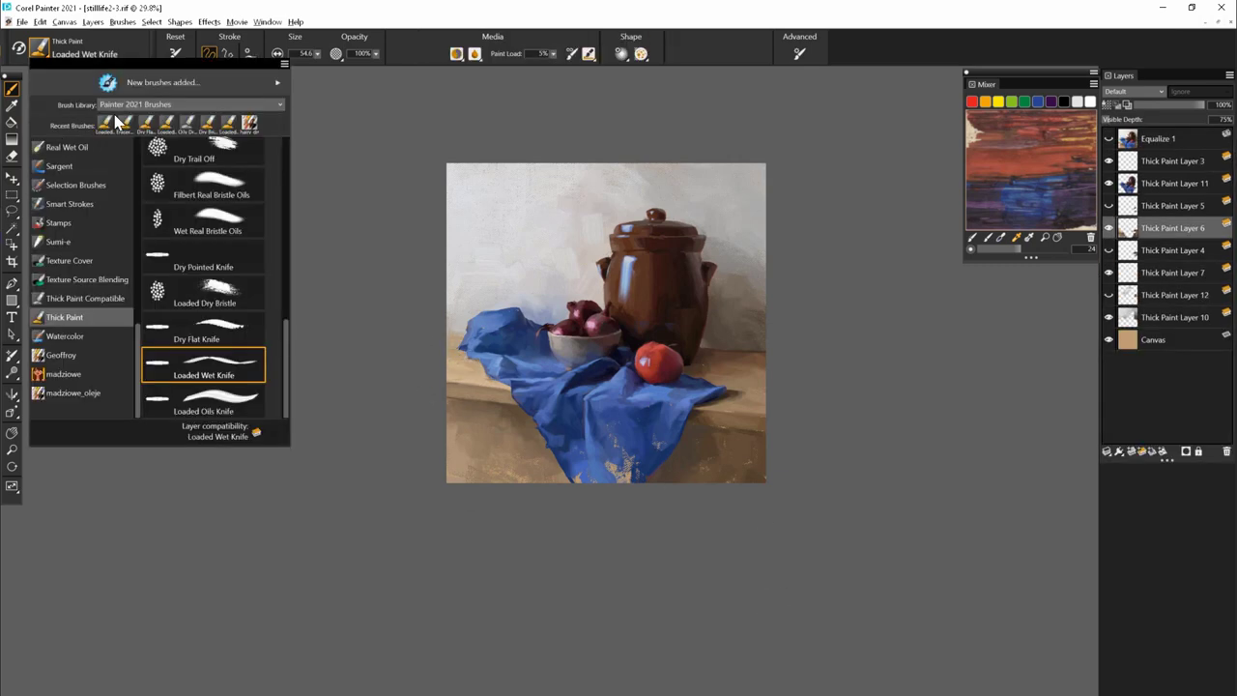
pyautogui.click(208, 267)
pyautogui.hotkey('ctrl', 'b')
pyautogui.hotkey('ctrl', 'b')
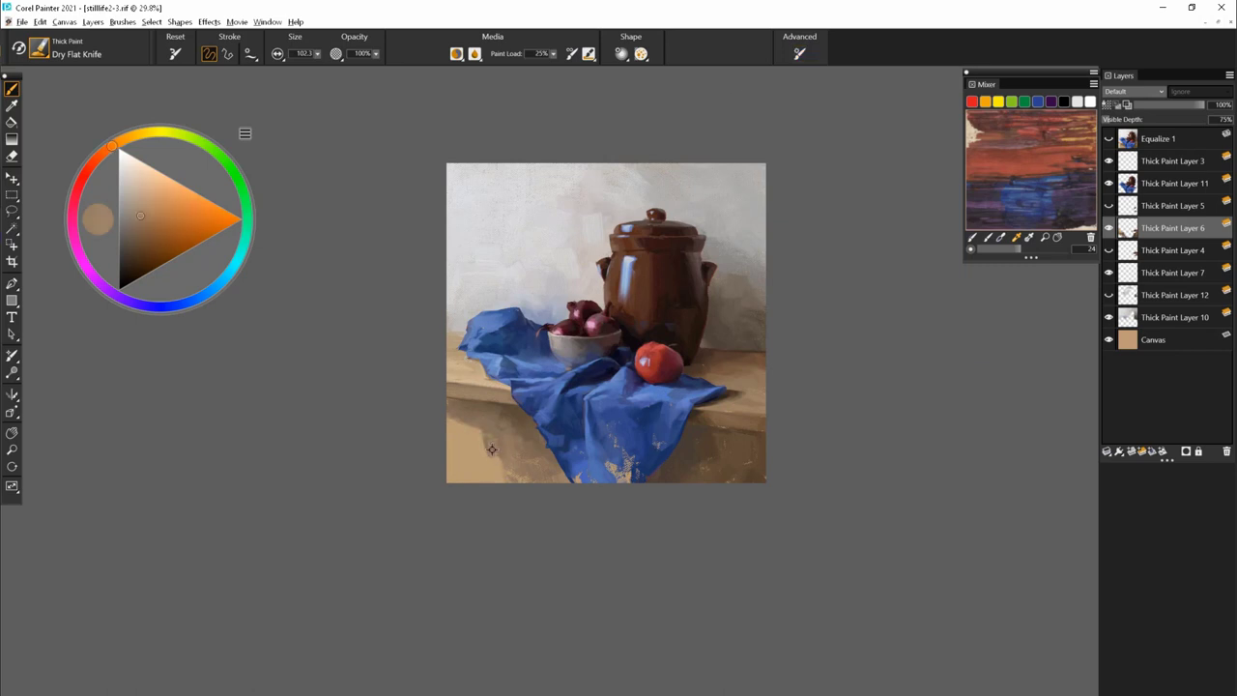
pyautogui.click(1174, 317)
pyautogui.keyDown('alt'); pyautogui.click(464, 440); pyautogui.keyUp('alt')
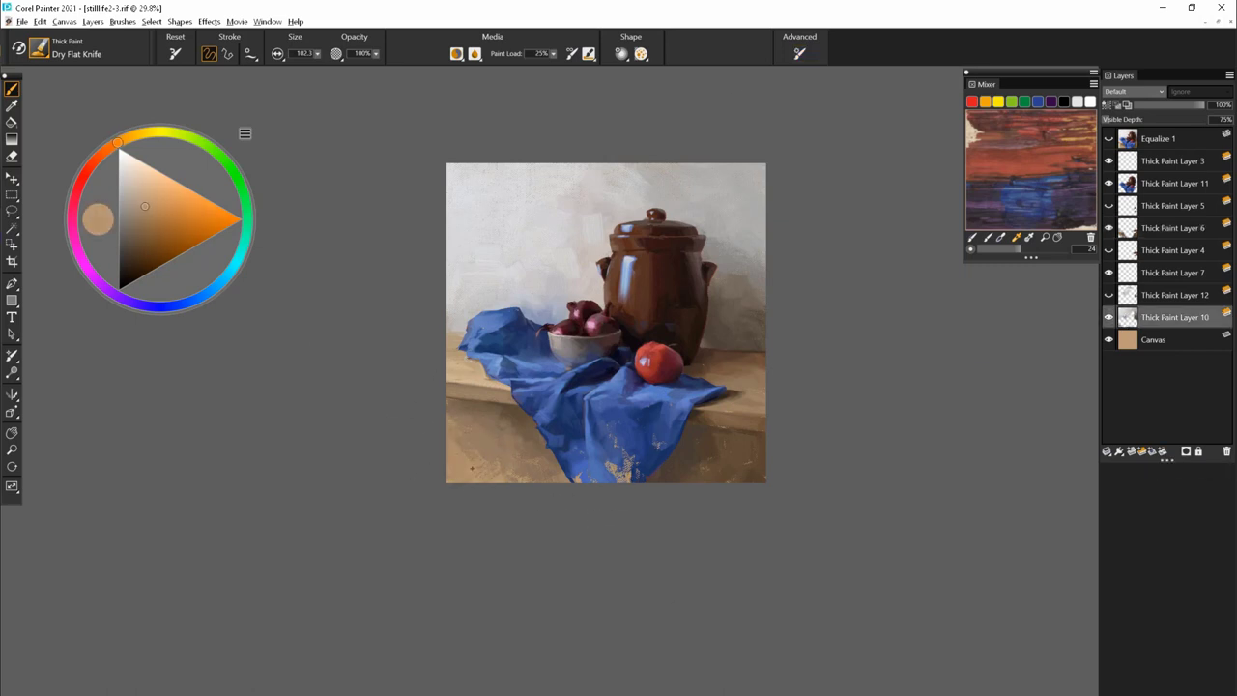
# - Touch up the tabletop's left edge with a sampled light tan, using Wet Real Bristle Oils at size 68.9
pyautogui.hotkey('ctrl', 'shift', 'b')
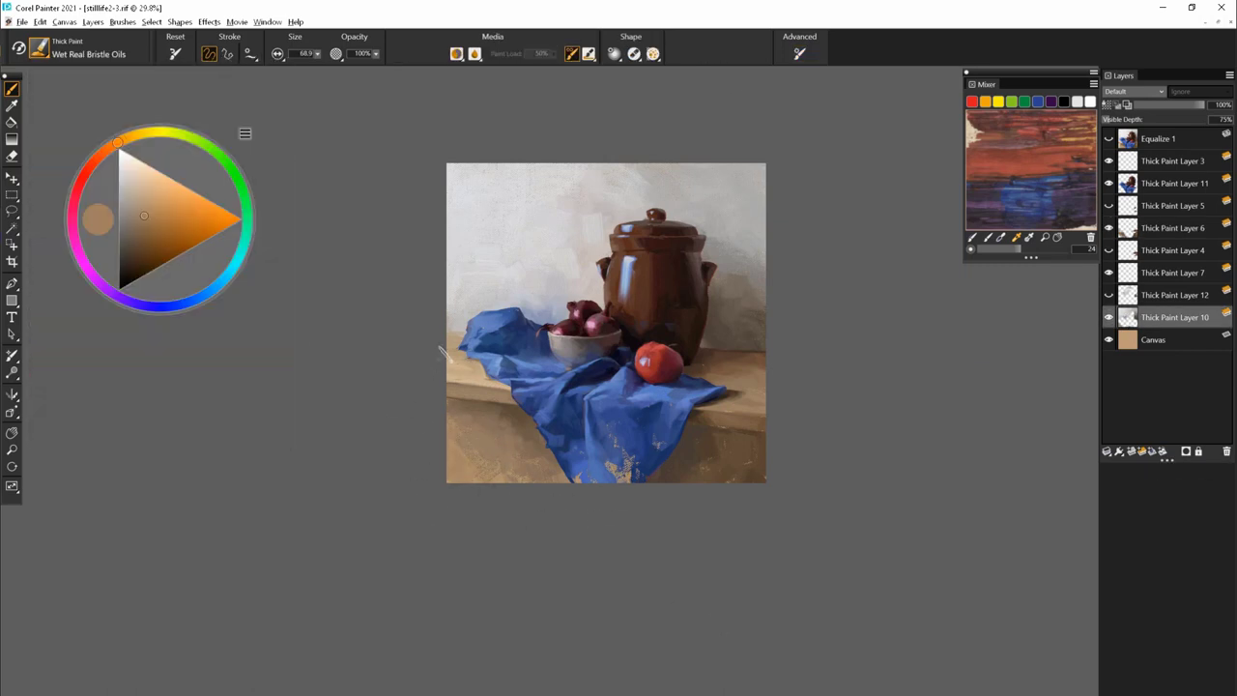
pyautogui.keyDown('alt'); pyautogui.click(443, 353); pyautogui.keyUp('alt')
pyautogui.hotkey('ctrl', '+')
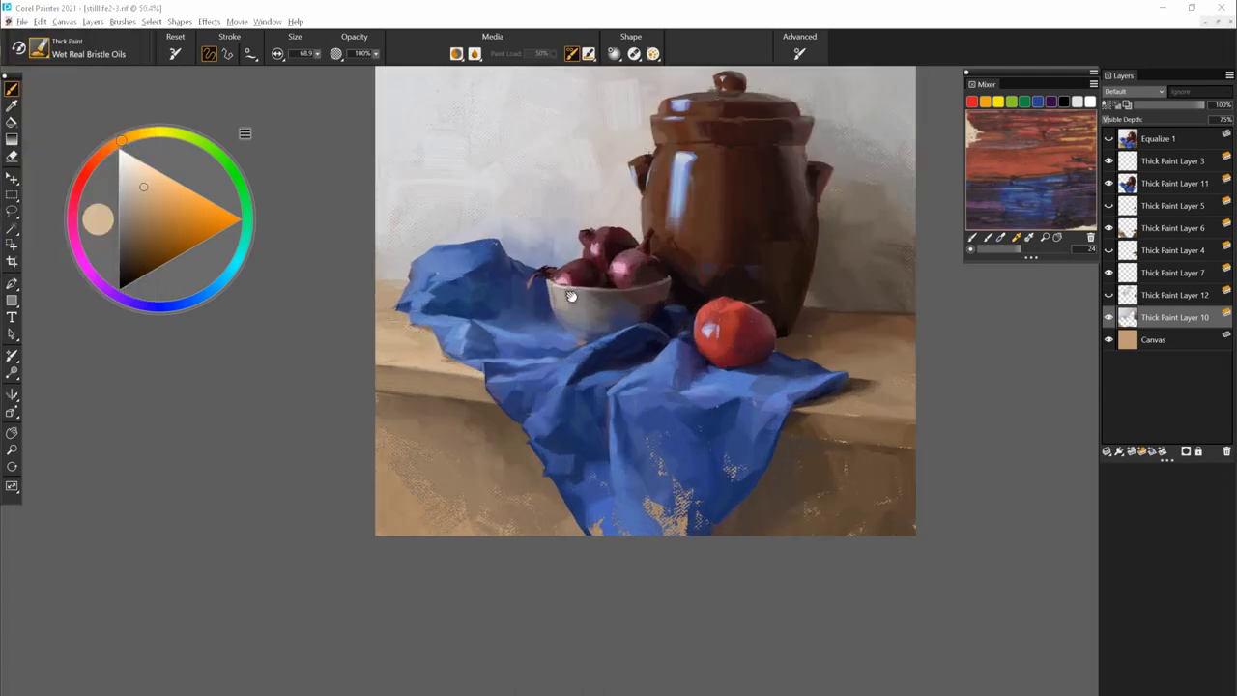
# - Soften the cloth, onions and fruit edges with sampled blues and reddish browns on Thick Paint Layer 11, using the Oily Dry Pastel at size 38.3
pyautogui.click(39, 46)
pyautogui.click(282, 410)
pyautogui.keyDown('alt'); pyautogui.click(483, 381); pyautogui.keyUp('alt')
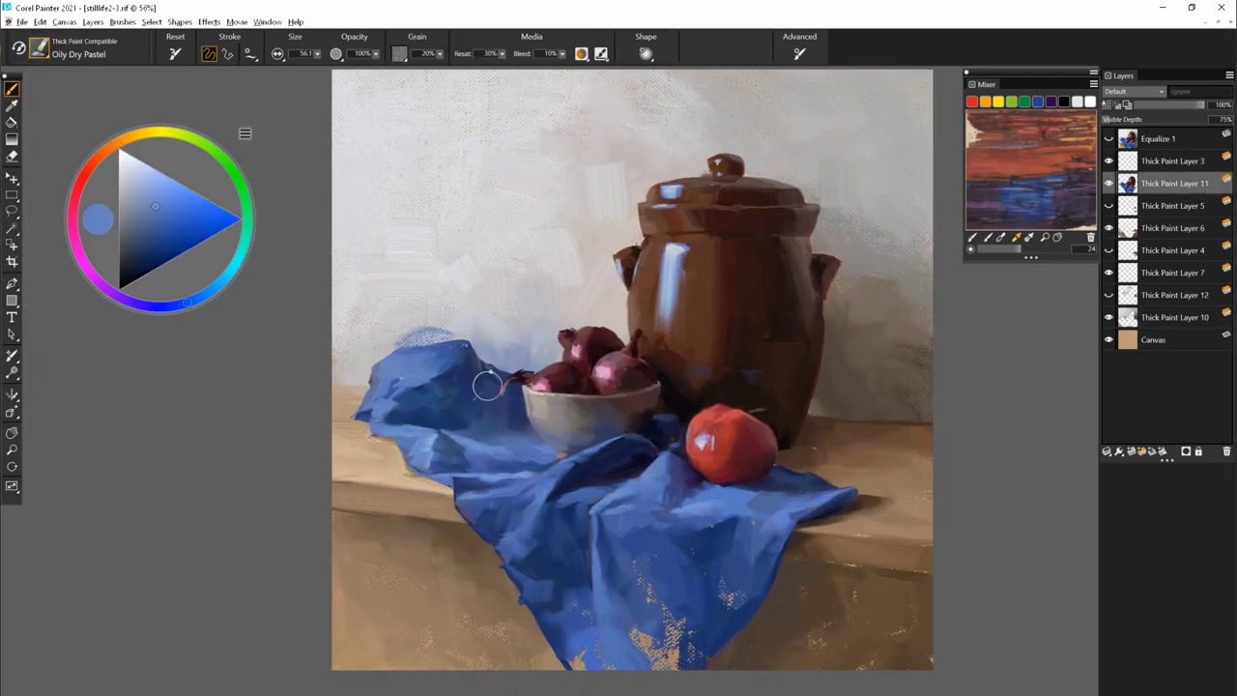
pyautogui.press('[')
pyautogui.press('[')
pyautogui.keyDown('alt'); pyautogui.click(561, 366); pyautogui.keyUp('alt')
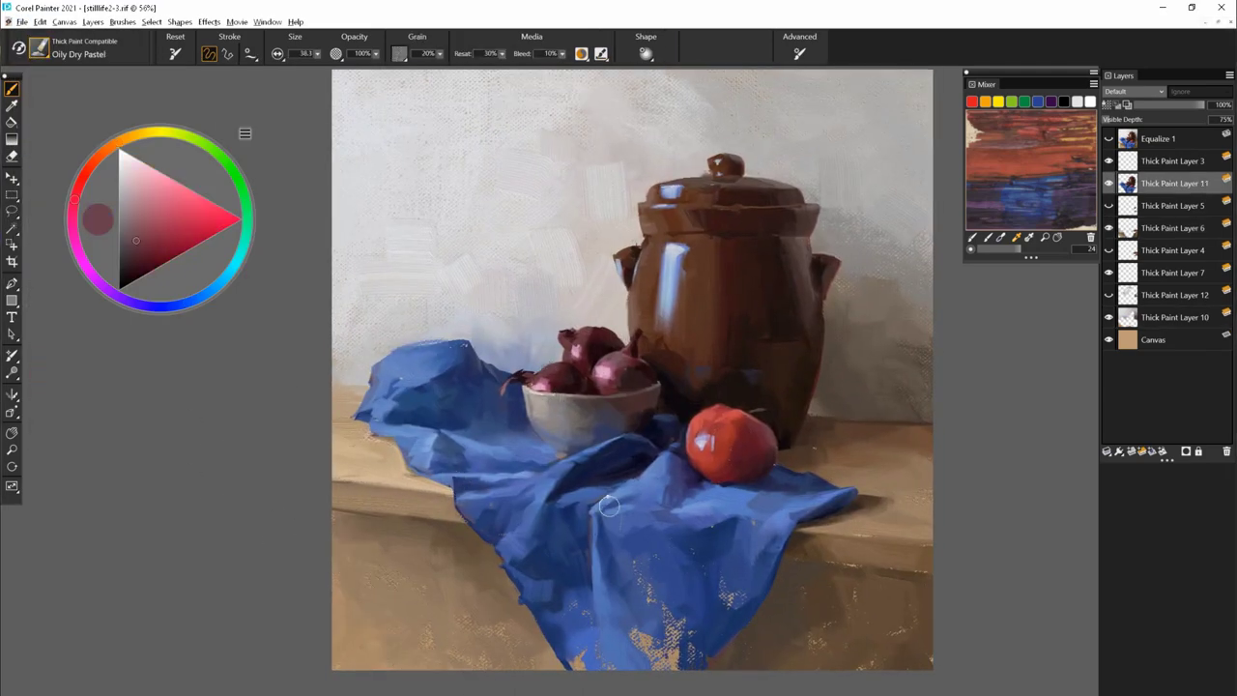
pyautogui.keyDown('alt'); pyautogui.click(644, 437); pyautogui.keyUp('alt')
pyautogui.keyDown('alt'); pyautogui.click(826, 571); pyautogui.keyUp('alt')
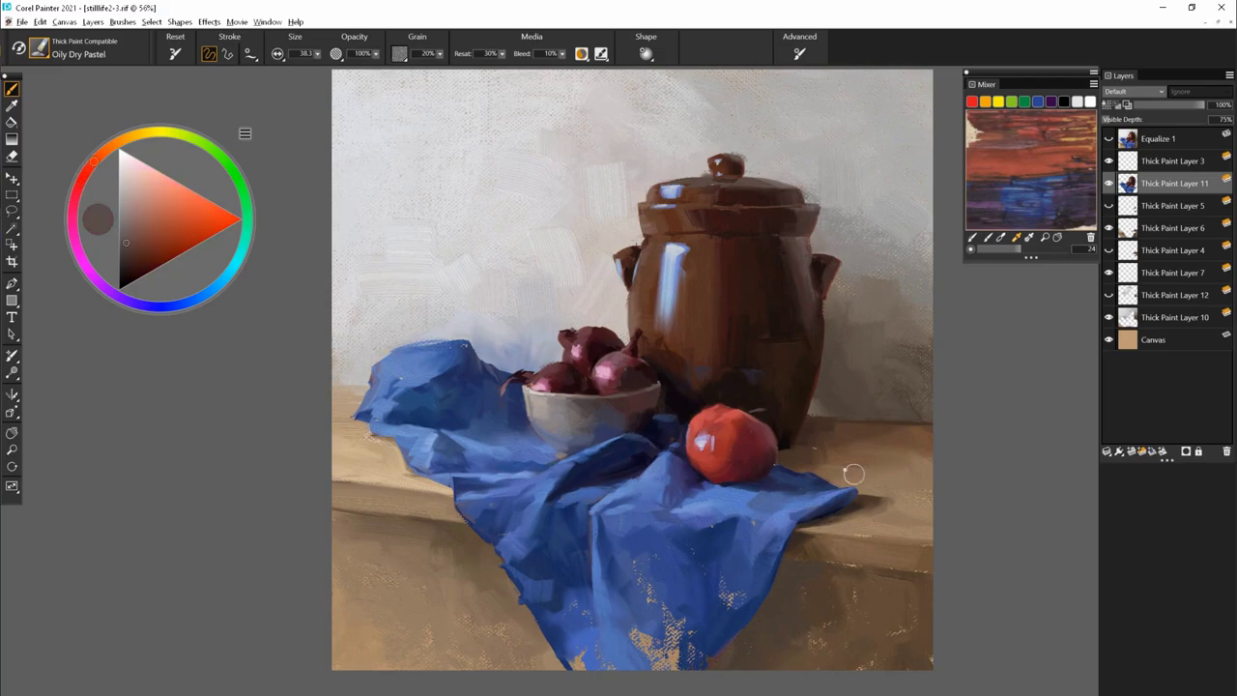